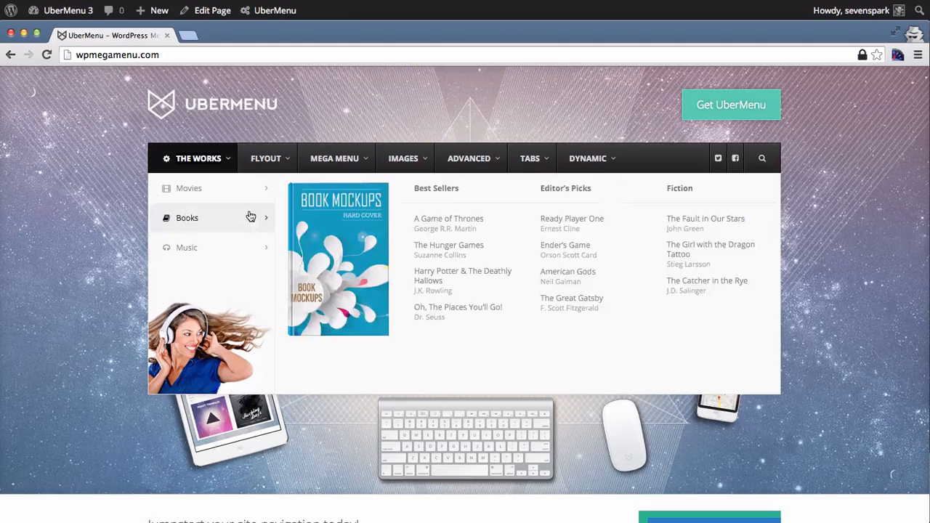
# - Examine how The Works submenu divides into a column of Movies, Books and Music tabs and a content panel for each
pyautogui.moveTo(258, 198)
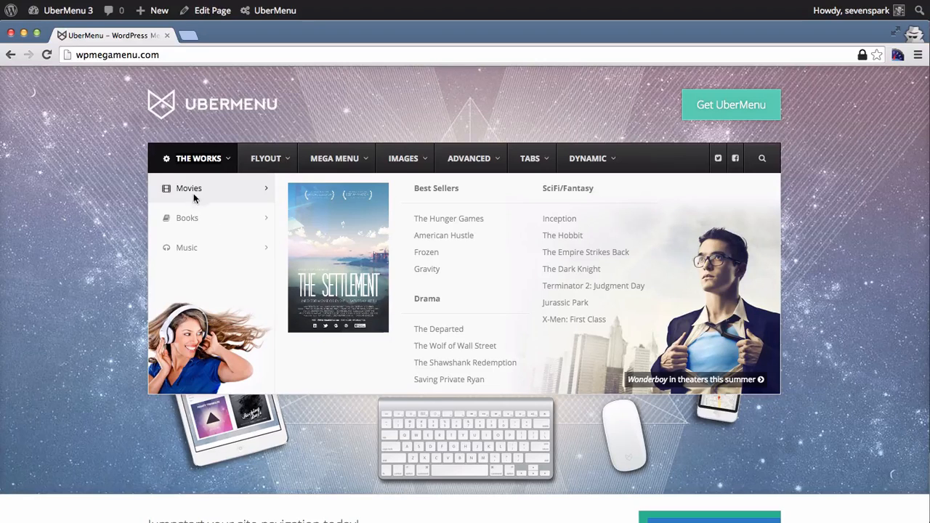
pyautogui.moveTo(147, 174); pyautogui.dragTo(782, 393)
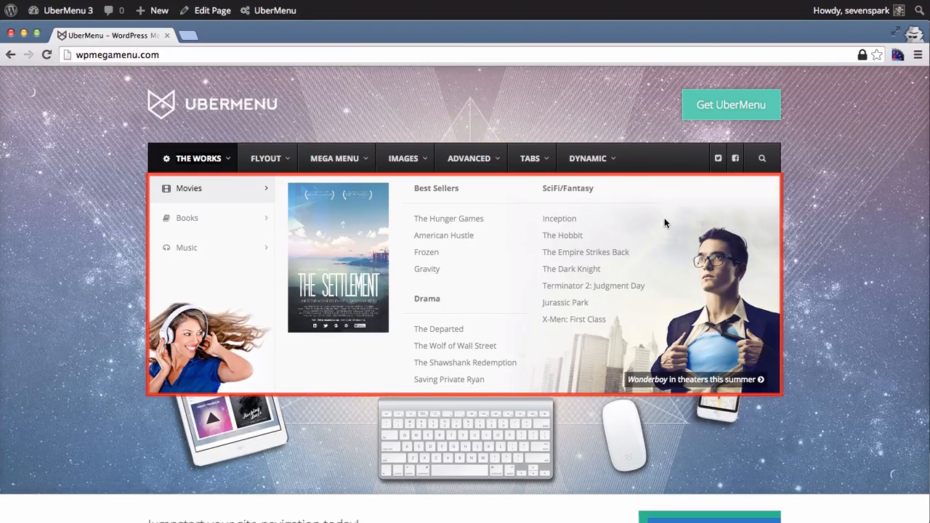
pyautogui.press('Escape')
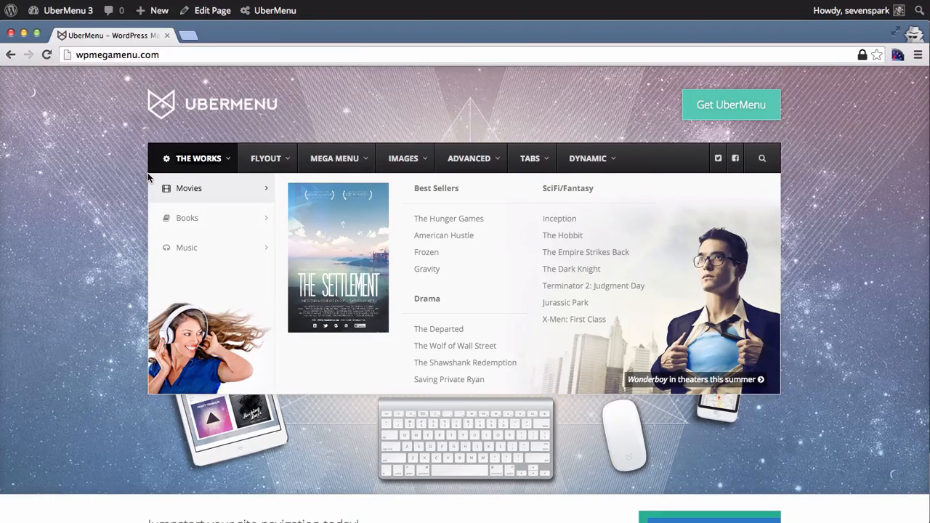
pyautogui.moveTo(148, 175)
pyautogui.mouseDown()
pyautogui.moveTo(204, 268)
pyautogui.moveTo(276, 278)
pyautogui.moveTo(275, 394)
pyautogui.mouseUp()
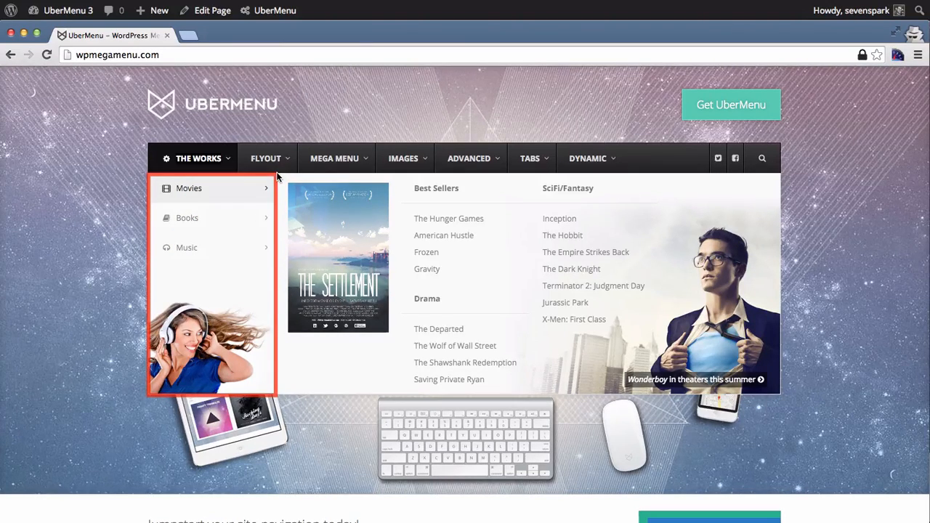
pyautogui.moveTo(277, 179)
pyautogui.mouseDown()
pyautogui.moveTo(650, 340)
pyautogui.moveTo(796, 391)
pyautogui.moveTo(782, 399)
pyautogui.mouseUp()
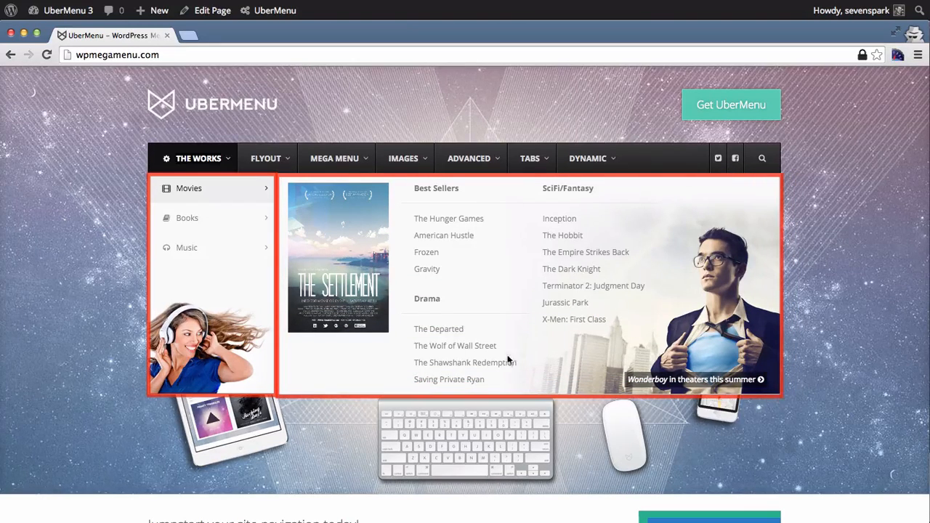
pyautogui.press('Escape')
pyautogui.moveTo(204, 241)
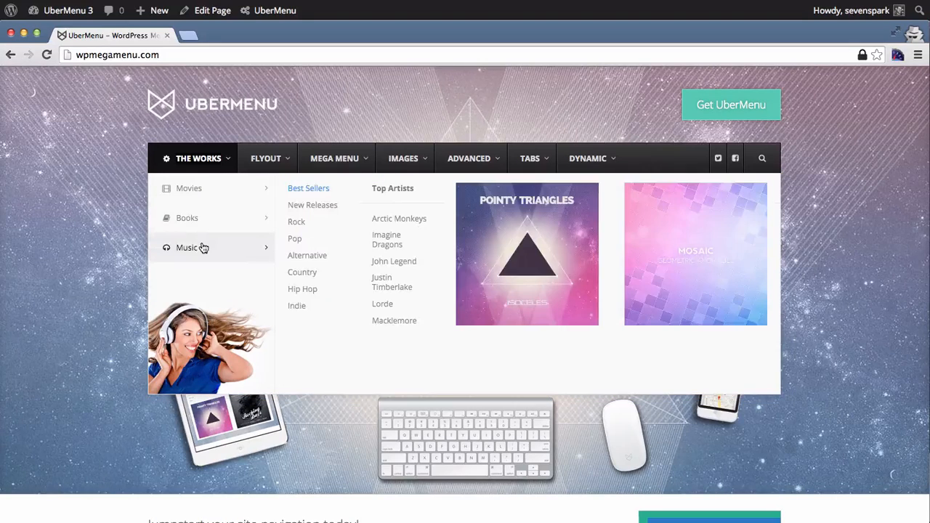
pyautogui.moveTo(207, 201)
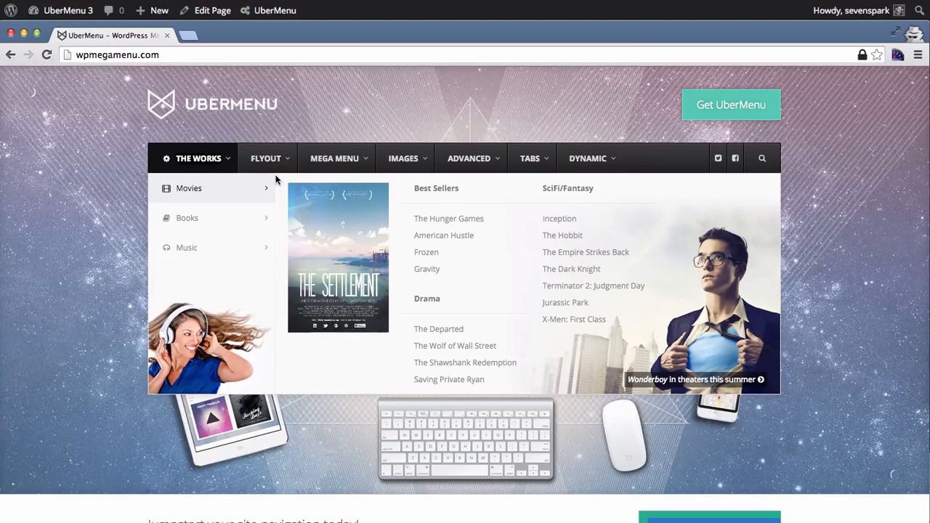
# - Examine the Movies panel's layout: poster image, Best Sellers and Drama column, SciFi/Fantasy column, background image and captioned link
pyautogui.moveTo(274, 175); pyautogui.dragTo(399, 346)
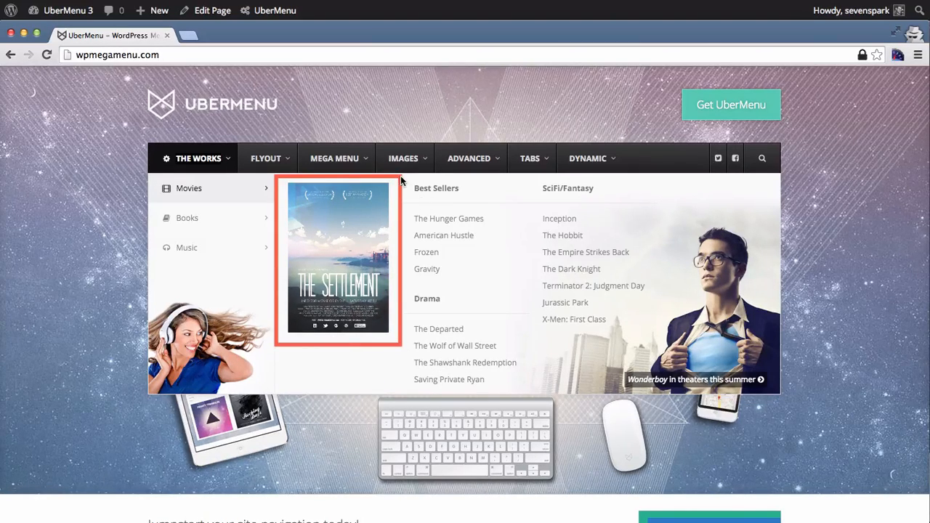
pyautogui.press('Escape')
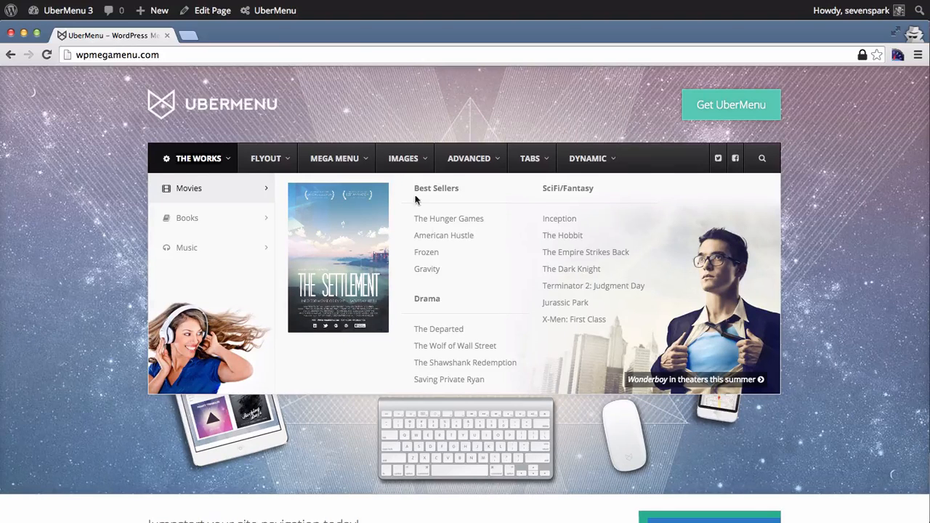
pyautogui.moveTo(396, 175)
pyautogui.mouseDown()
pyautogui.moveTo(465, 243)
pyautogui.moveTo(515, 379)
pyautogui.moveTo(530, 393)
pyautogui.mouseUp()
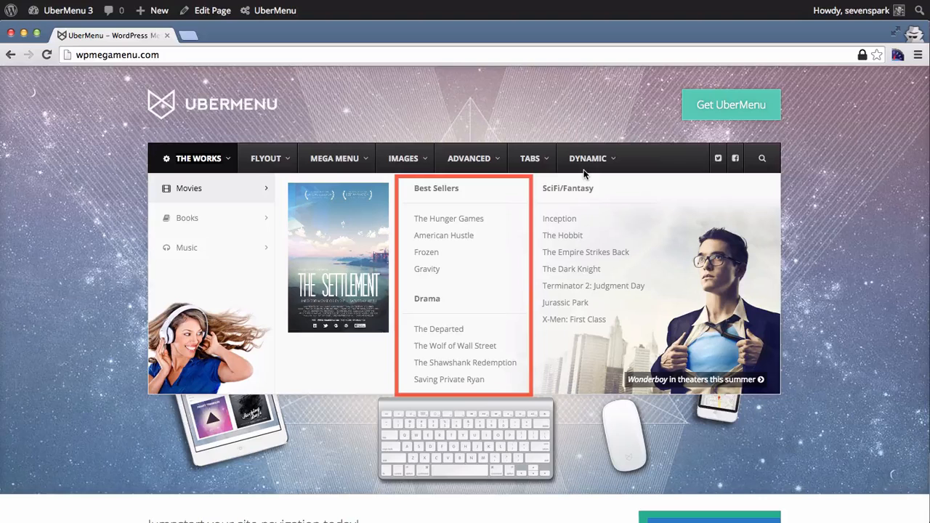
pyautogui.moveTo(535, 178)
pyautogui.mouseDown()
pyautogui.moveTo(603, 282)
pyautogui.moveTo(642, 371)
pyautogui.moveTo(661, 355)
pyautogui.mouseUp()
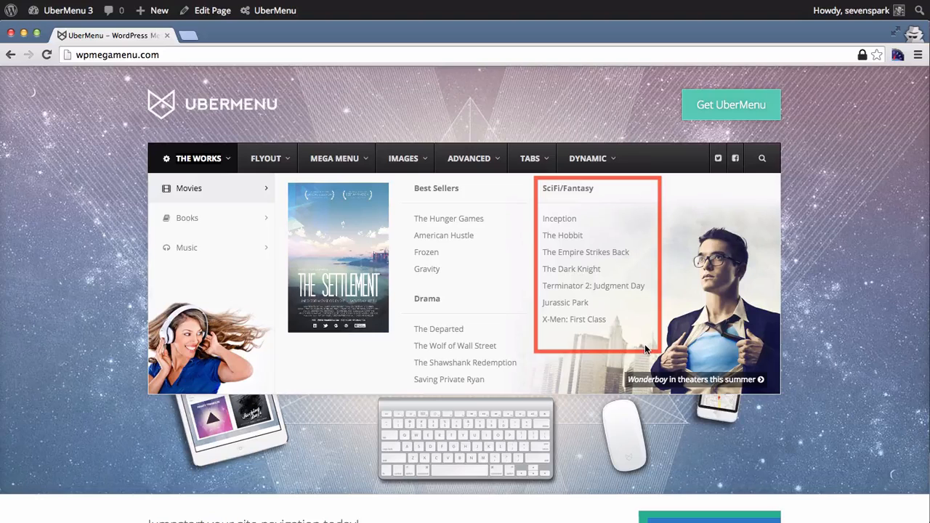
pyautogui.press('Escape')
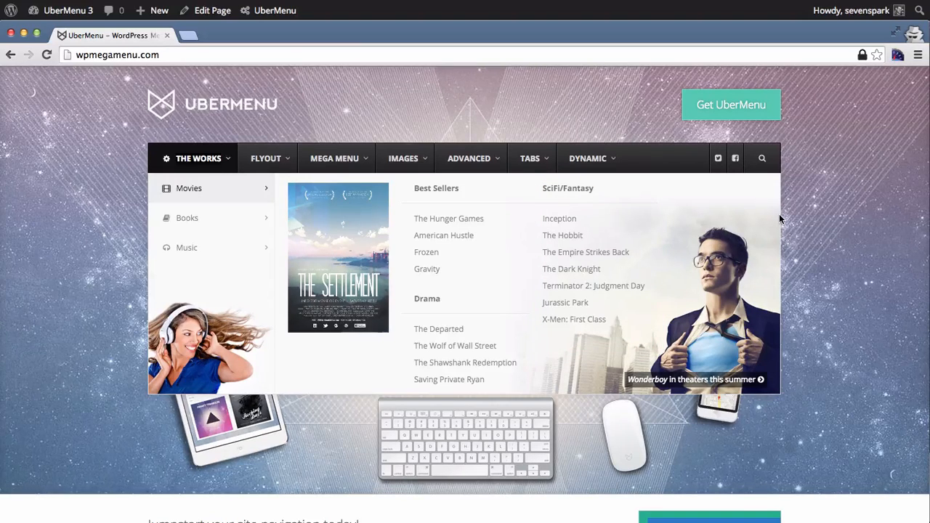
pyautogui.moveTo(780, 215)
pyautogui.mouseDown()
pyautogui.moveTo(744, 282)
pyautogui.moveTo(624, 411)
pyautogui.moveTo(599, 394)
pyautogui.mouseUp()
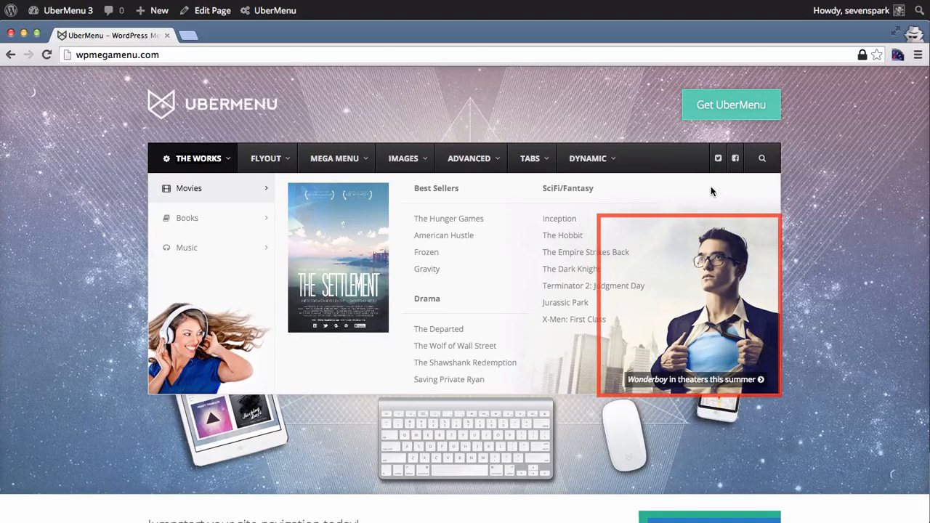
pyautogui.moveTo(604, 353)
pyautogui.mouseDown()
pyautogui.moveTo(638, 372)
pyautogui.moveTo(790, 405)
pyautogui.moveTo(783, 408)
pyautogui.mouseUp()
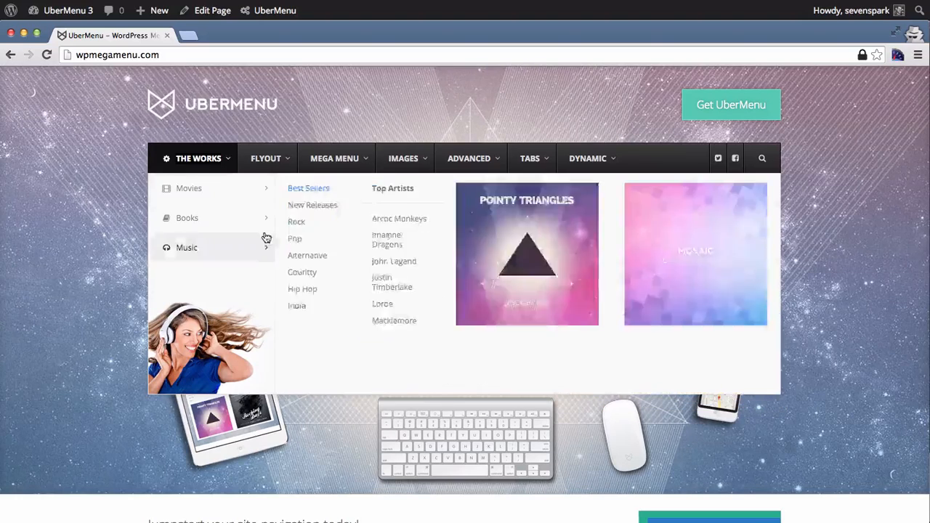
# - Show the Books tab panel and examine its cover image and its Best Sellers, Editor's Picks and Fiction columns
pyautogui.moveTo(247, 225)
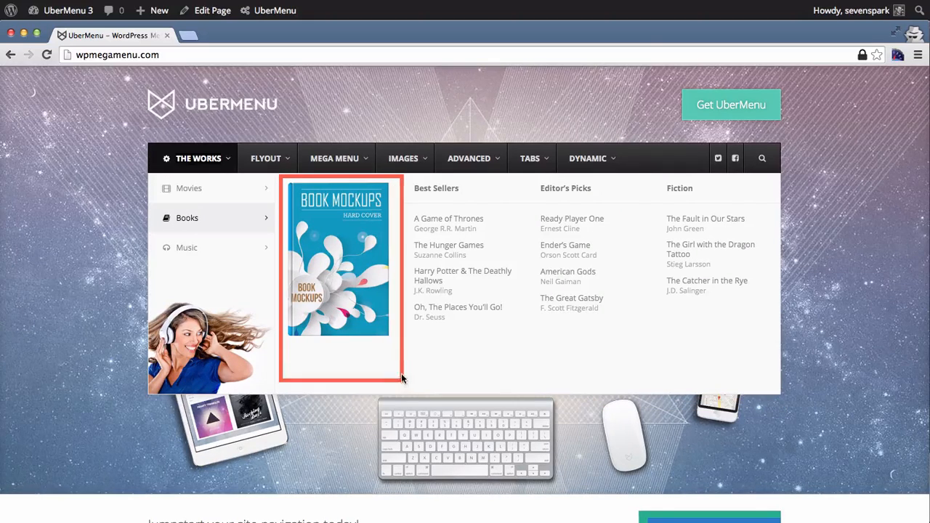
pyautogui.moveTo(401, 375); pyautogui.dragTo(398, 343)
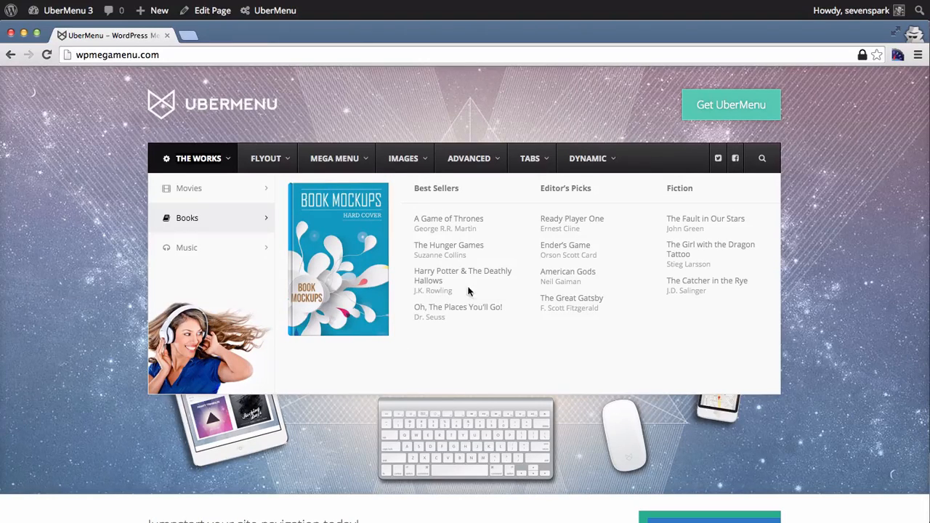
pyautogui.moveTo(396, 176)
pyautogui.mouseDown()
pyautogui.moveTo(488, 305)
pyautogui.moveTo(529, 336)
pyautogui.mouseUp()
pyautogui.moveTo(531, 176)
pyautogui.mouseDown()
pyautogui.moveTo(615, 341)
pyautogui.moveTo(627, 342)
pyautogui.mouseUp()
pyautogui.moveTo(656, 176)
pyautogui.mouseDown()
pyautogui.moveTo(730, 296)
pyautogui.moveTo(781, 342)
pyautogui.mouseUp()
# - Show the Music tab panel and examine its genre links, Top Artists column and two album image columns
pyautogui.moveTo(212, 251)
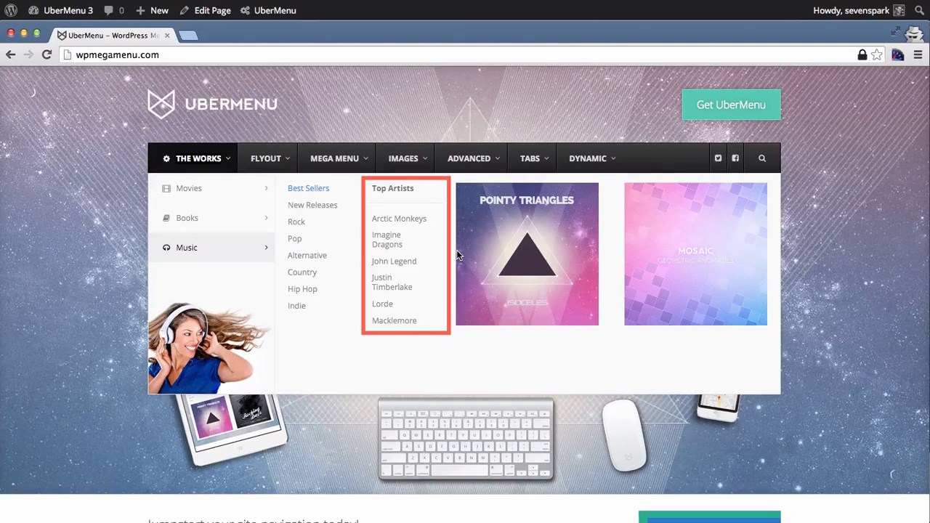
pyautogui.moveTo(445, 172)
pyautogui.mouseDown()
pyautogui.moveTo(571, 250)
pyautogui.moveTo(609, 337)
pyautogui.mouseUp()
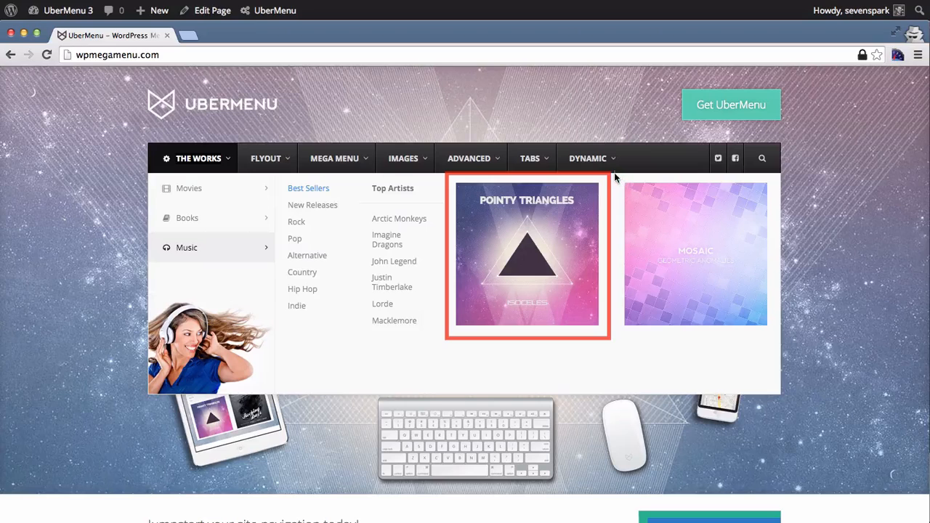
pyautogui.moveTo(614, 173)
pyautogui.mouseDown()
pyautogui.moveTo(713, 293)
pyautogui.moveTo(774, 339)
pyautogui.mouseUp()
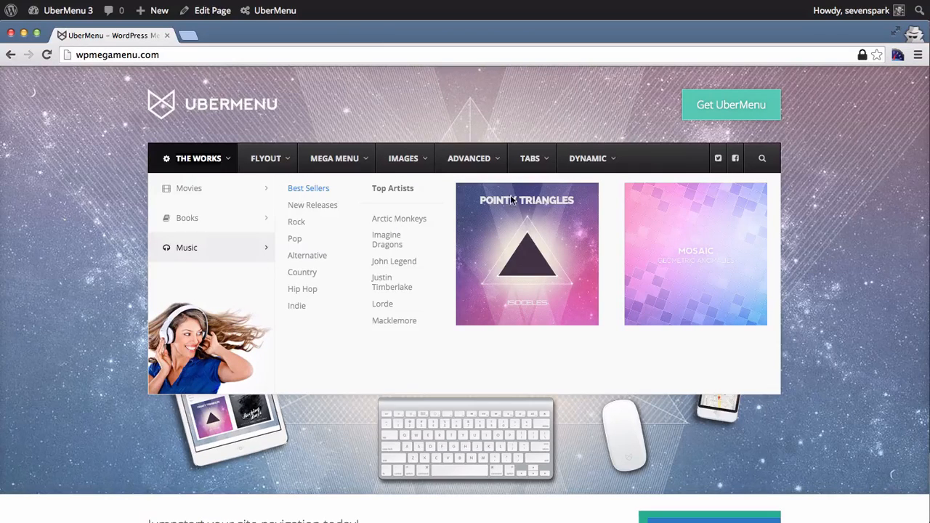
pyautogui.moveTo(278, 173)
pyautogui.mouseDown()
pyautogui.moveTo(364, 328)
pyautogui.moveTo(350, 343)
pyautogui.mouseUp()
pyautogui.moveTo(358, 173); pyautogui.dragTo(445, 353)
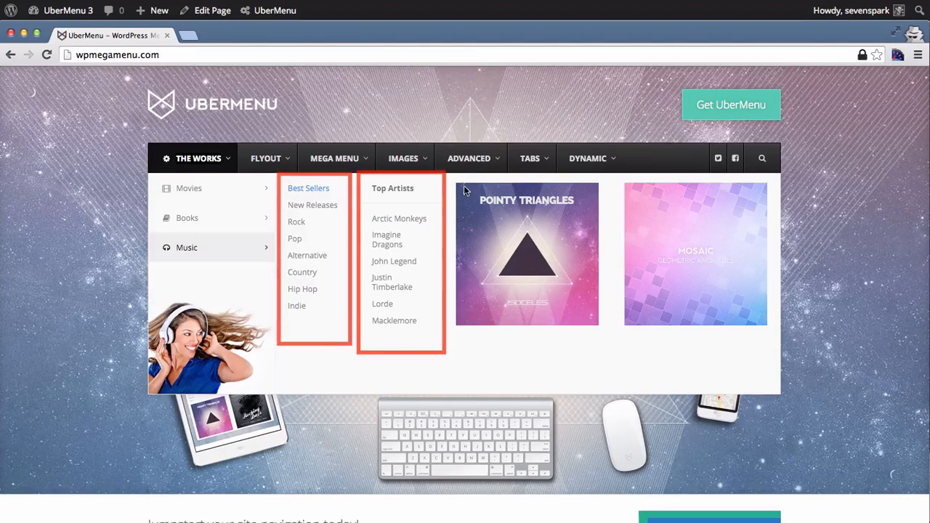
pyautogui.moveTo(448, 173); pyautogui.dragTo(615, 355)
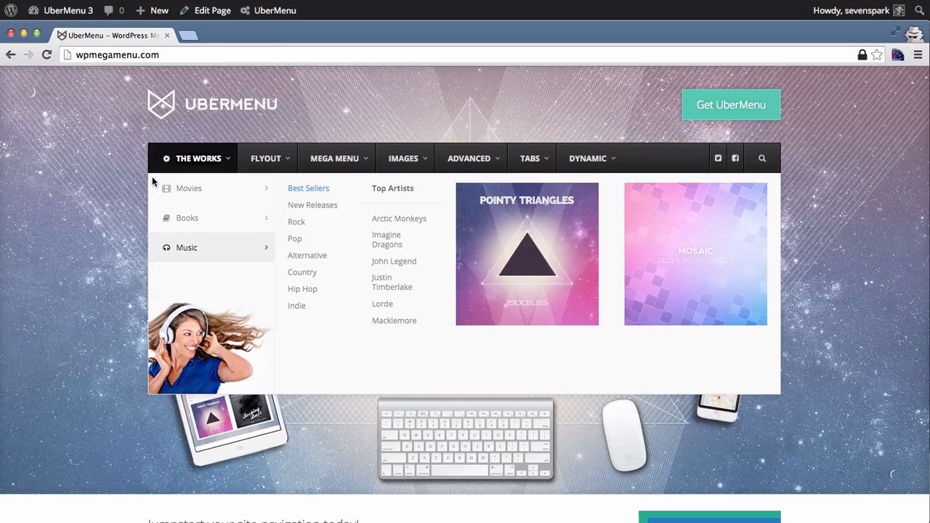
# - Examine the tab column's items, their icons and the picture beneath them, comparing the Books and Movies tabs
pyautogui.moveTo(153, 178); pyautogui.dragTo(181, 264)
pyautogui.moveTo(146, 284)
pyautogui.mouseDown()
pyautogui.moveTo(258, 397)
pyautogui.moveTo(273, 395)
pyautogui.mouseUp()
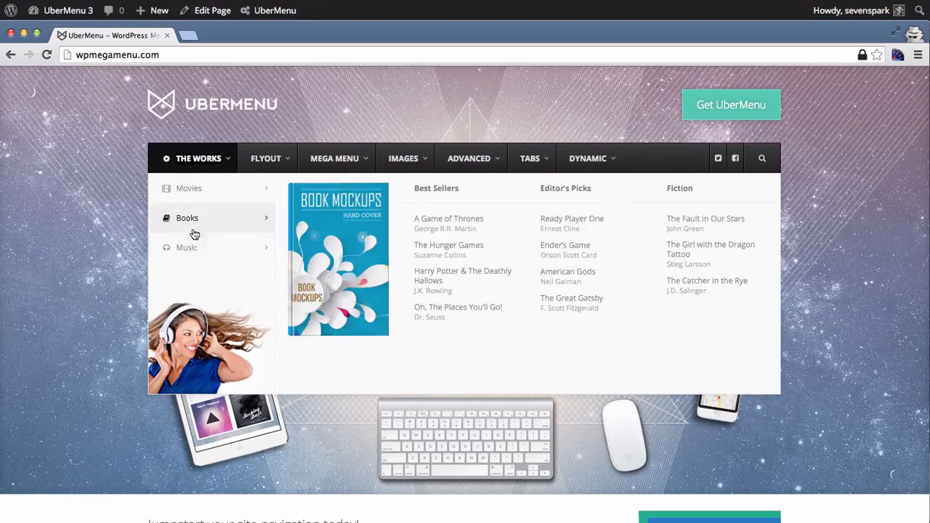
pyautogui.moveTo(192, 227)
pyautogui.moveTo(195, 191)
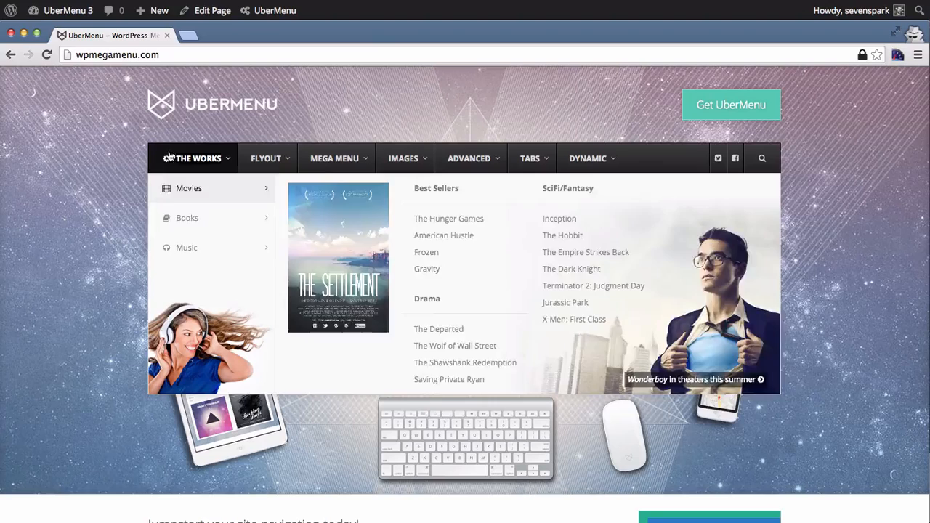
pyautogui.moveTo(168, 251)
pyautogui.moveTo(165, 195)
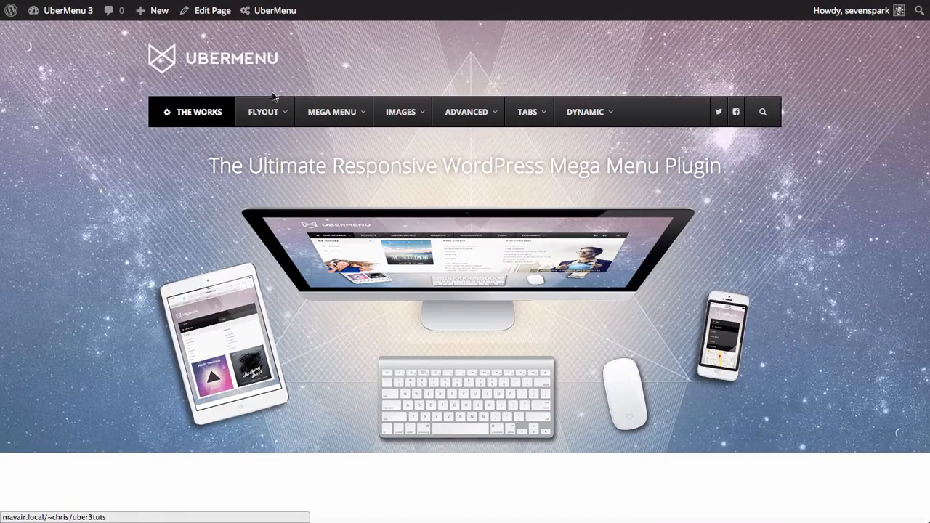
# - Look through the other top-level submenus, from Mega Menu to Dynamic, on the local copy of the site
pyautogui.moveTo(342, 104)
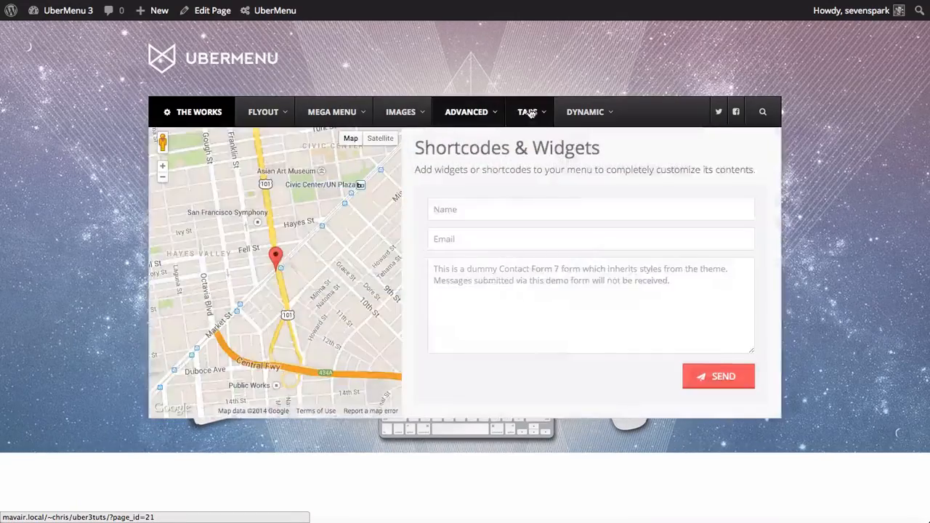
pyautogui.moveTo(609, 116)
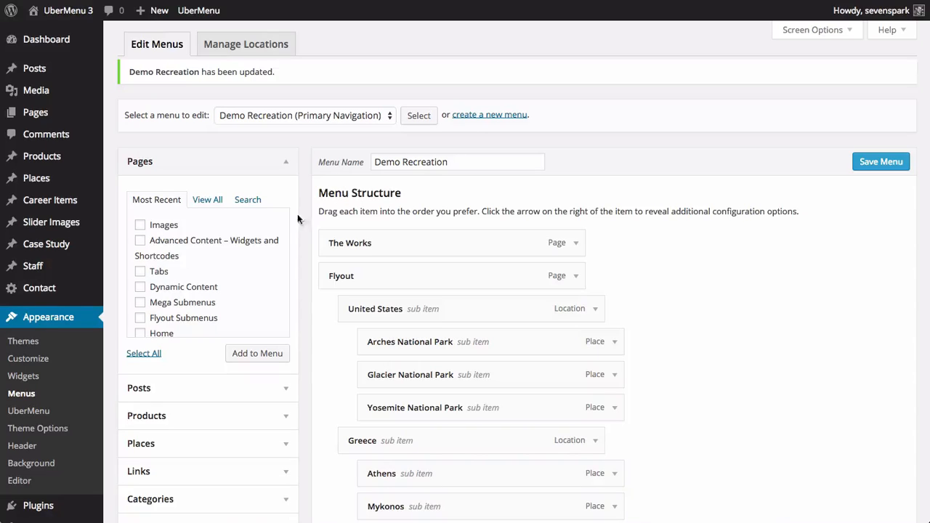
# - Review the Demo Recreation menu's structure in the WordPress menu editor, from The Works through to Twitter
pyautogui.moveTo(347, 245)
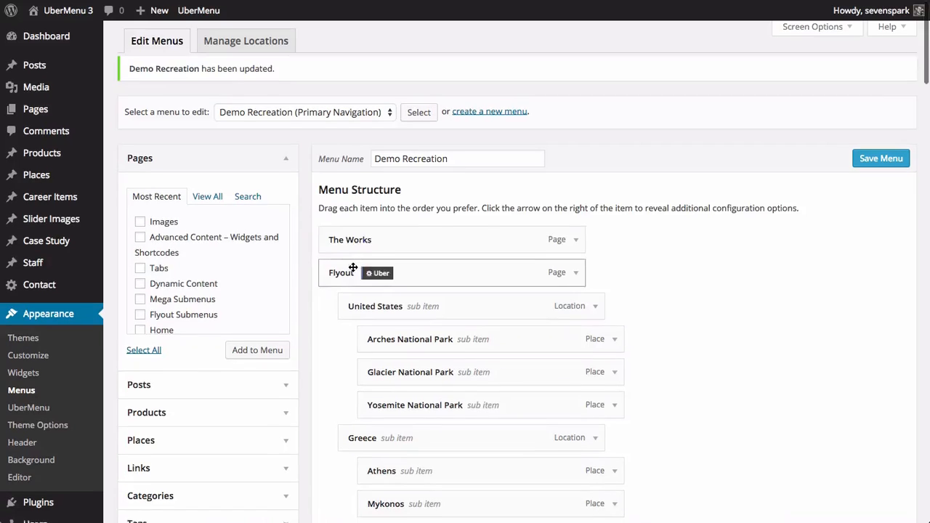
pyautogui.scroll(-15, 353, 269)
pyautogui.scroll(-15, 353, 269)
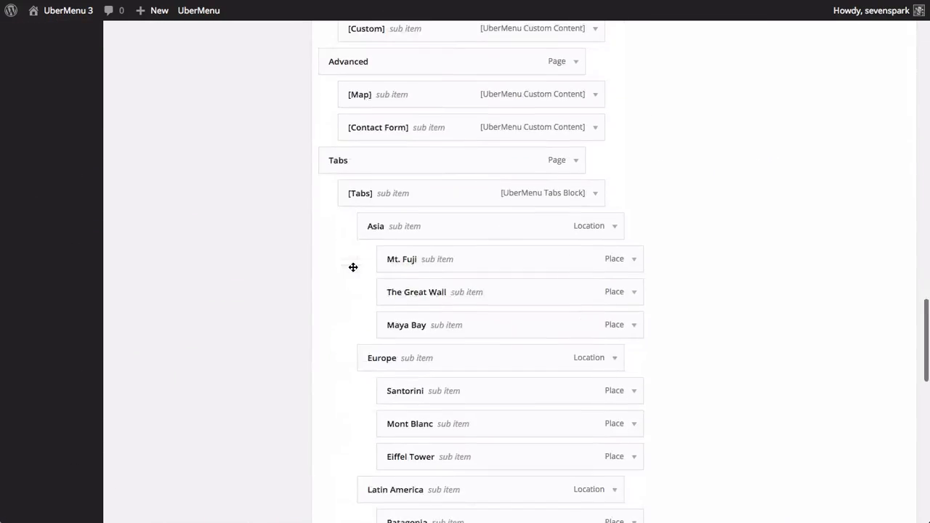
pyautogui.scroll(15, 352, 269)
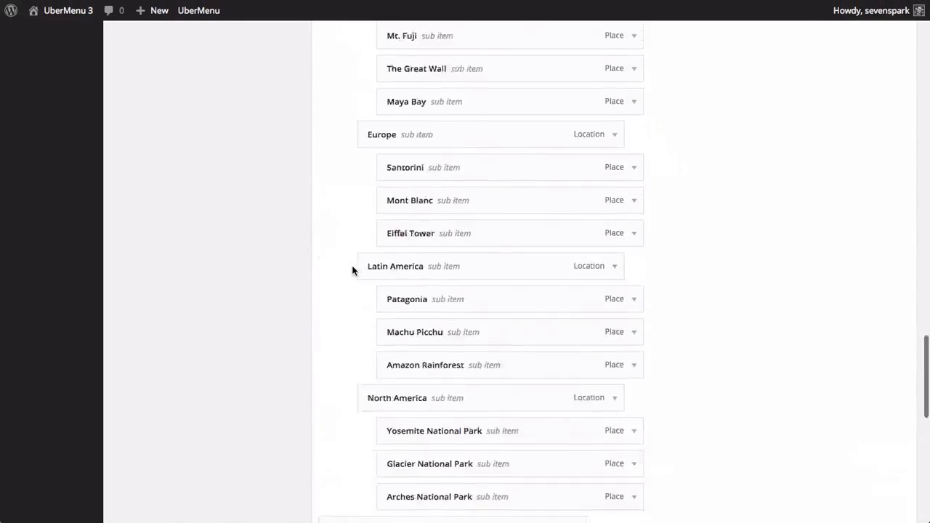
pyautogui.scroll(-15, 353, 269)
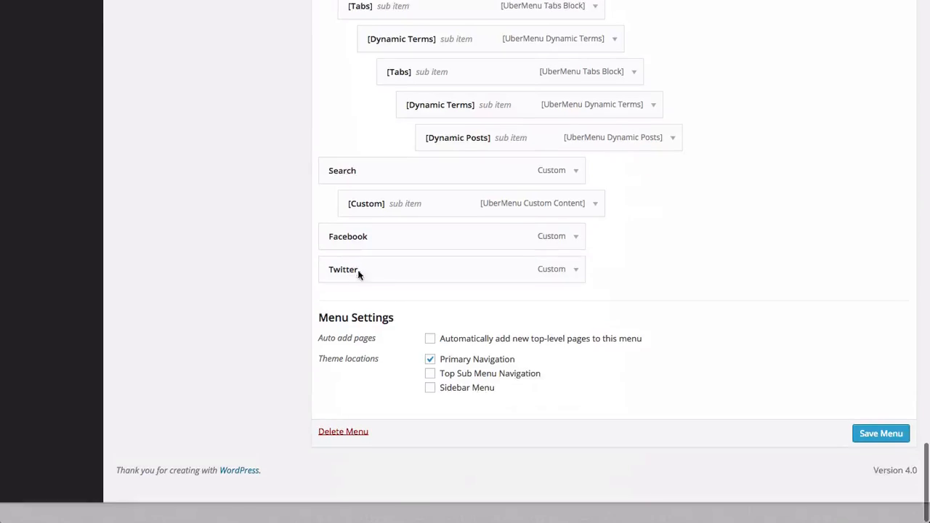
pyautogui.scroll(10, 422, 295)
pyautogui.scroll(20, 423, 296)
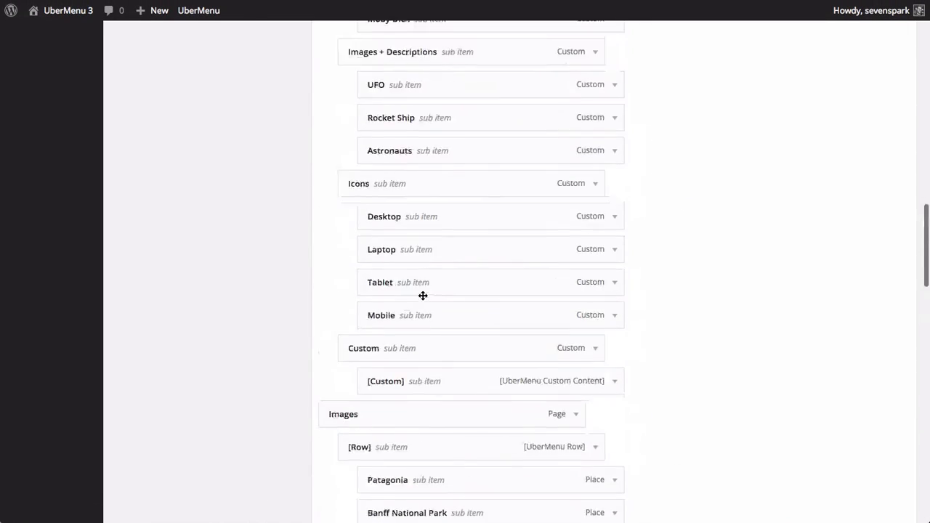
pyautogui.scroll(5, 423, 296)
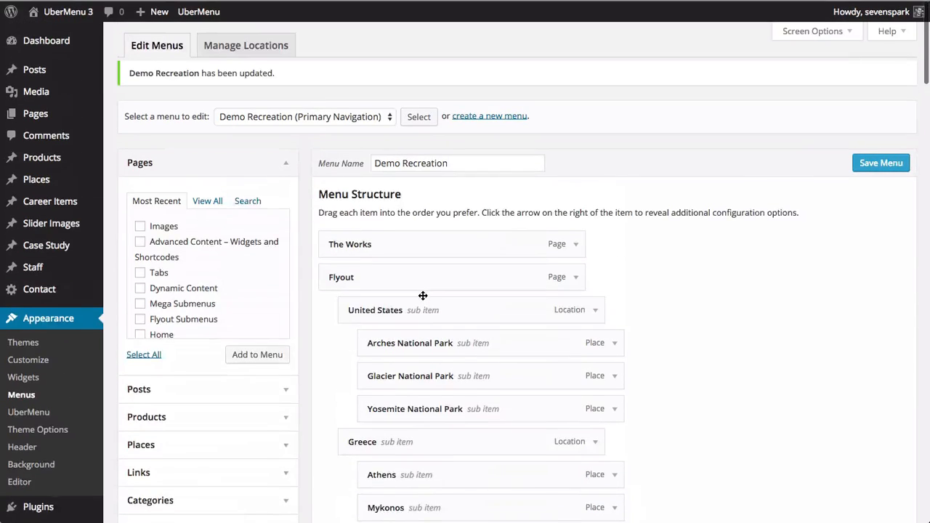
pyautogui.moveTo(423, 296)
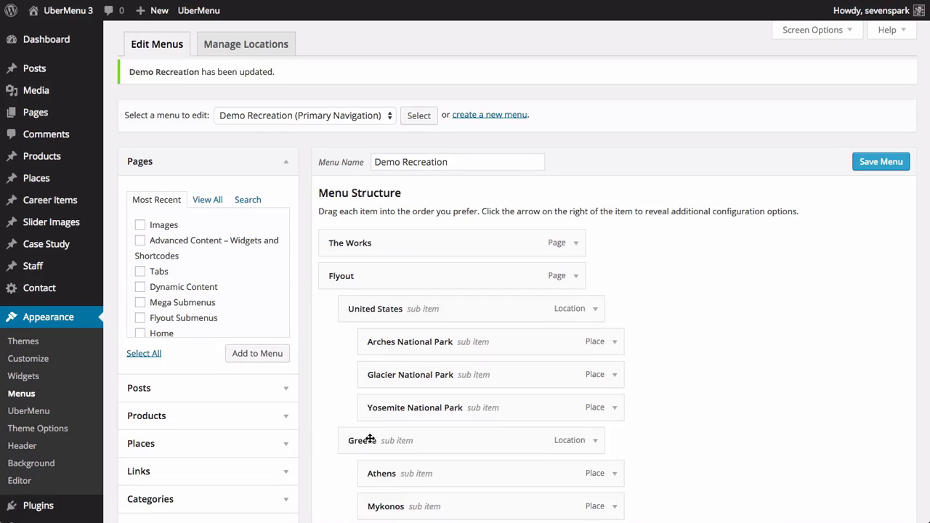
# - Check the theme locations in the Menu Settings of the Demo Recreation menu
pyautogui.scroll(-1, 356, 441)
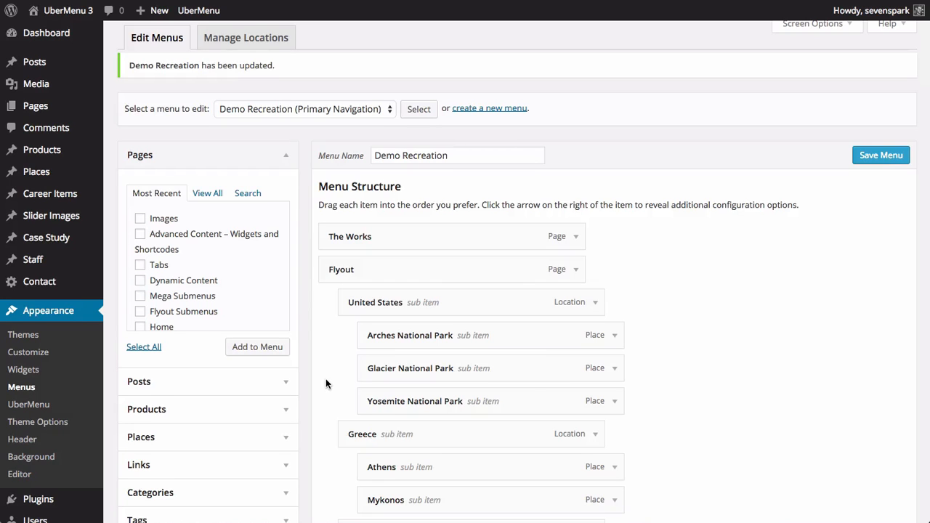
pyautogui.scroll(-15, 328, 381)
pyautogui.scroll(-8, 326, 389)
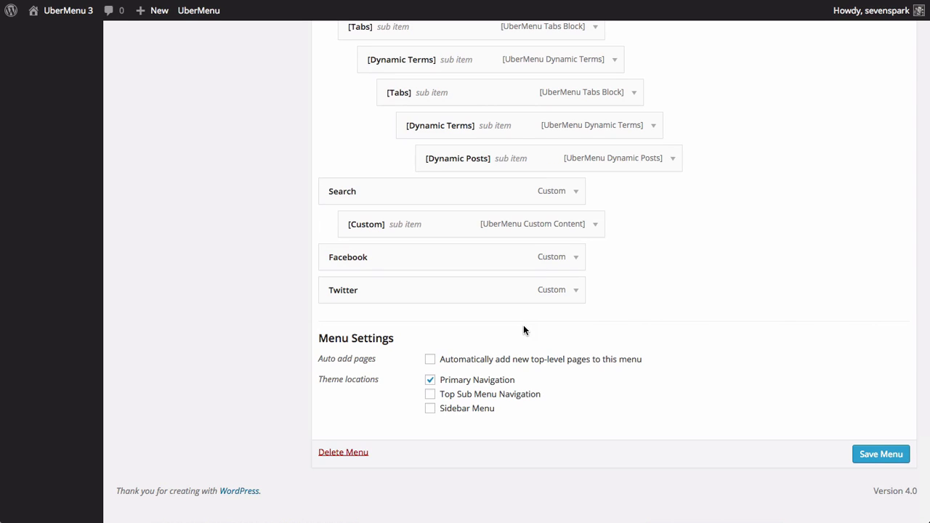
# - Review the Demo Recreation menu's structure from its last items back up to The Works
pyautogui.scroll(5, 672, 208)
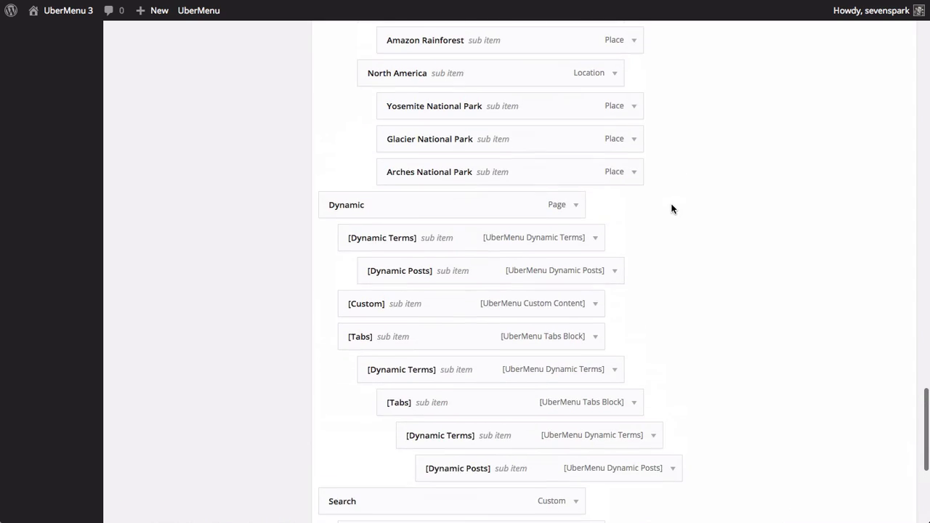
pyautogui.moveTo(585, 215)
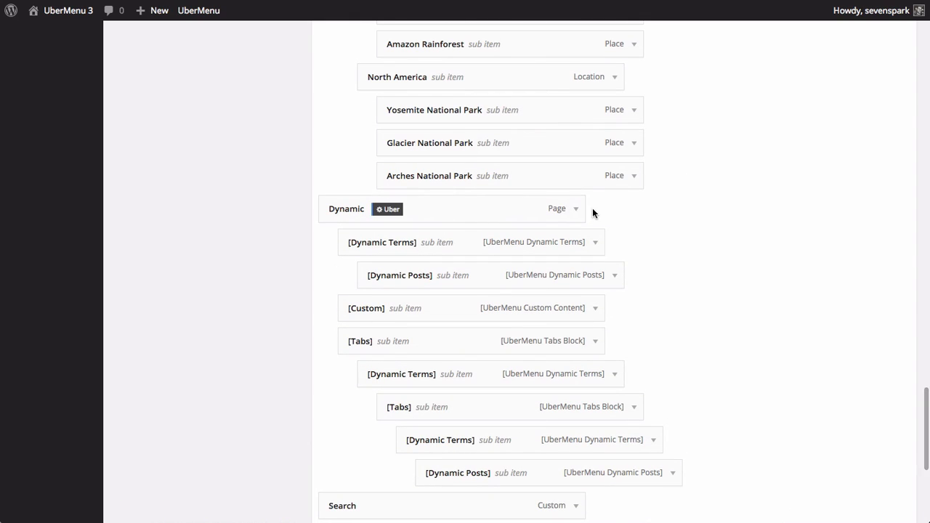
pyautogui.scroll(6, 368, 207)
pyautogui.scroll(2, 368, 201)
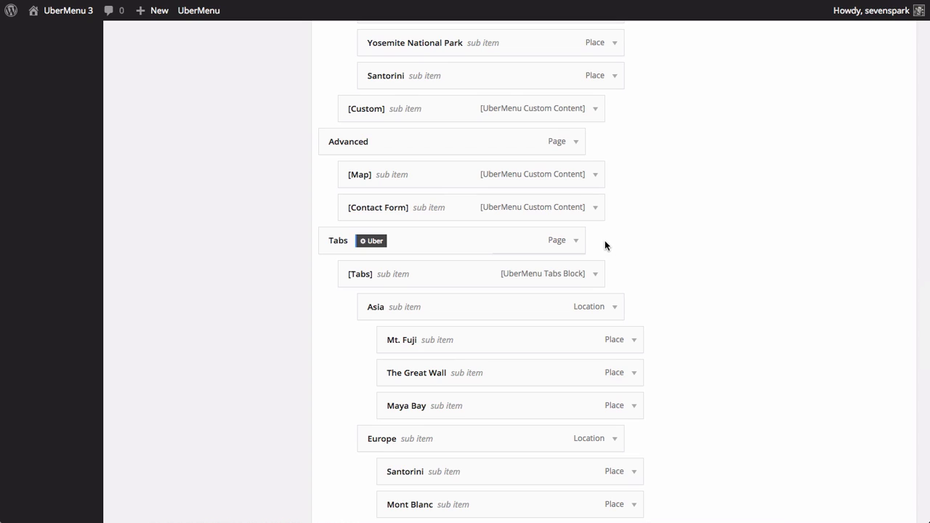
pyautogui.scroll(13, 271, 208)
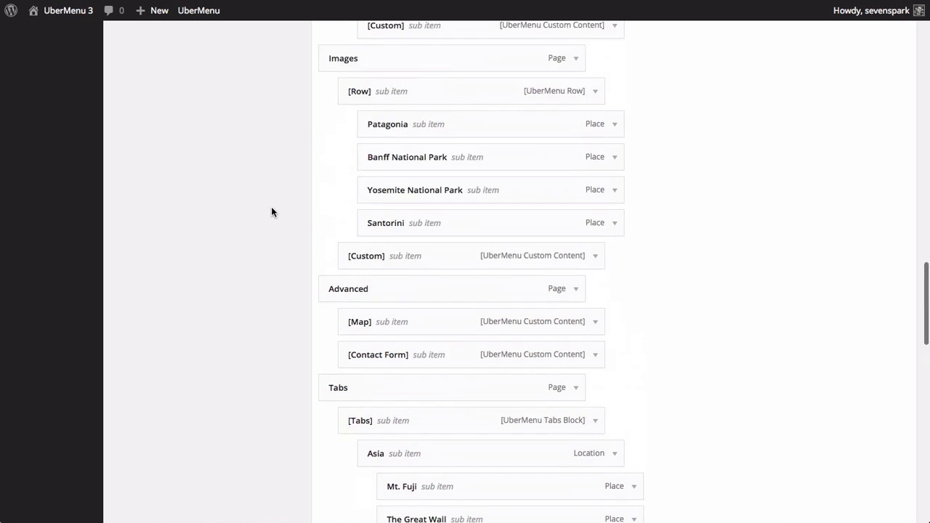
pyautogui.scroll(10, 271, 212)
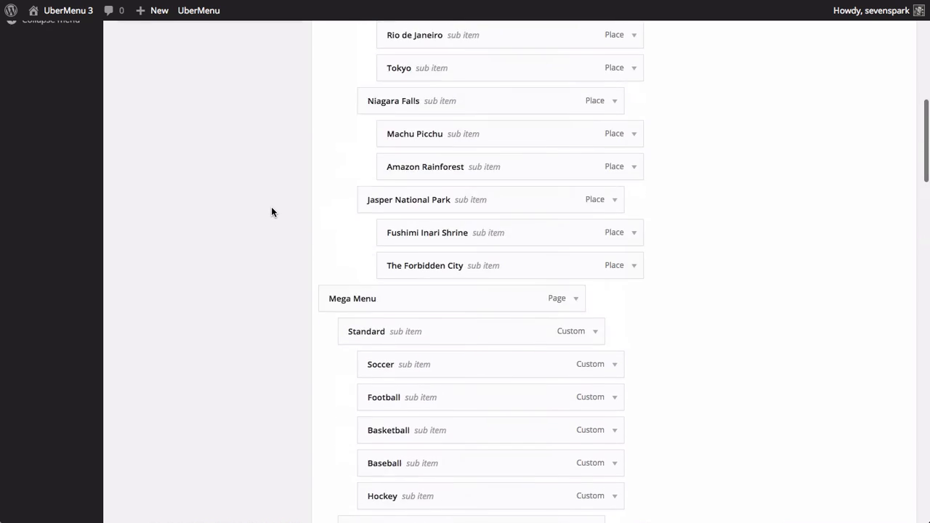
pyautogui.scroll(5, 272, 212)
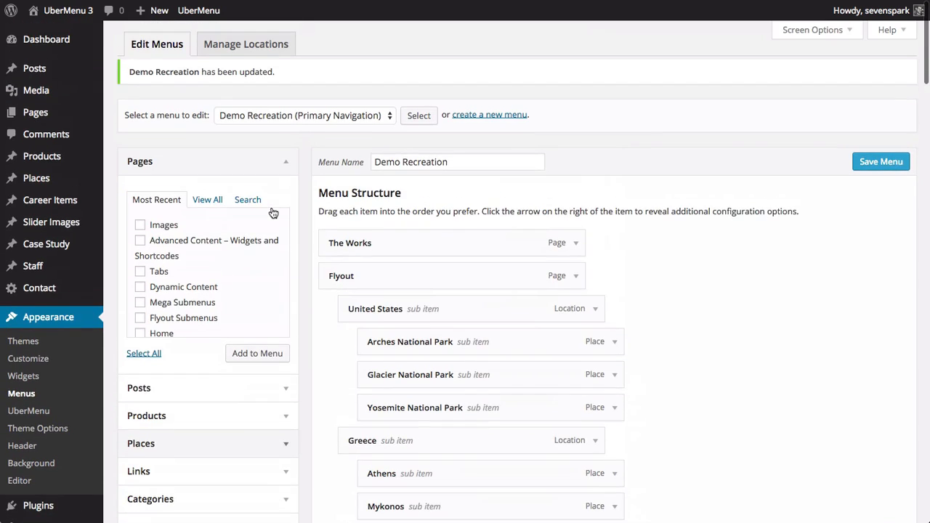
pyautogui.scroll(-2, 31, 464)
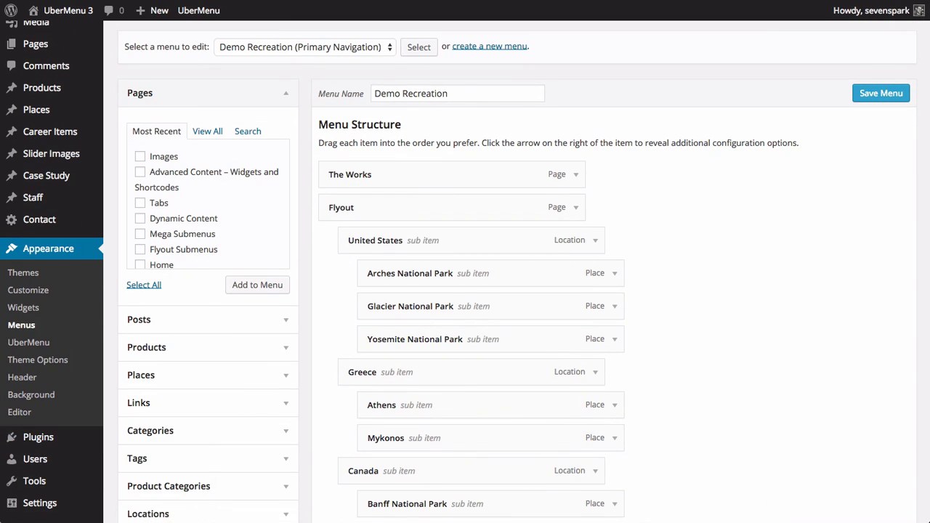
# - Check the Faster Appearance - Menus plugin in the installed plugins list and return to the menu editor
pyautogui.hotkey('ctrl', 'Tab')
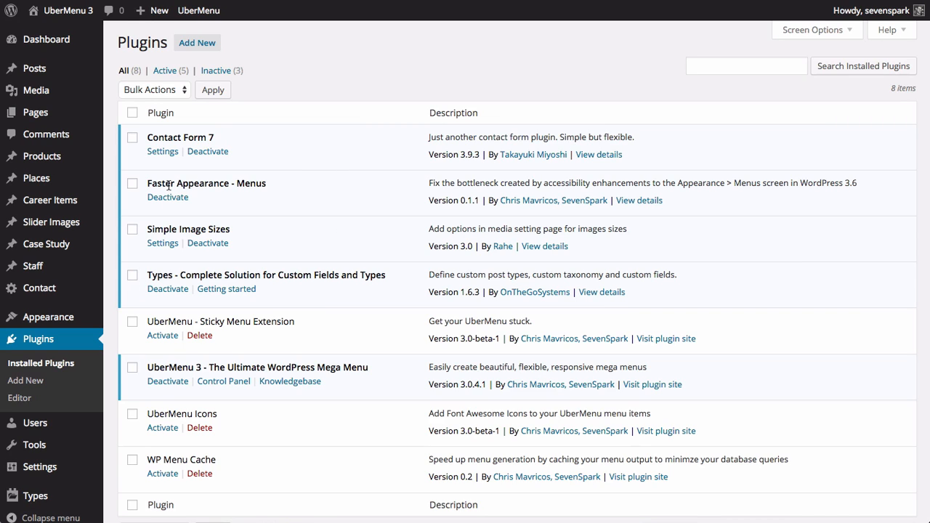
pyautogui.click(641, 203)
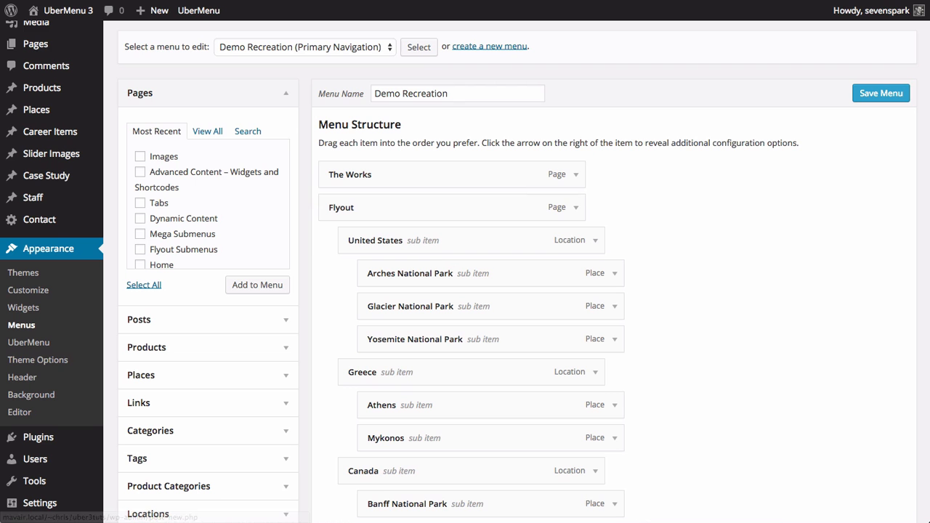
pyautogui.moveTo(354, 168)
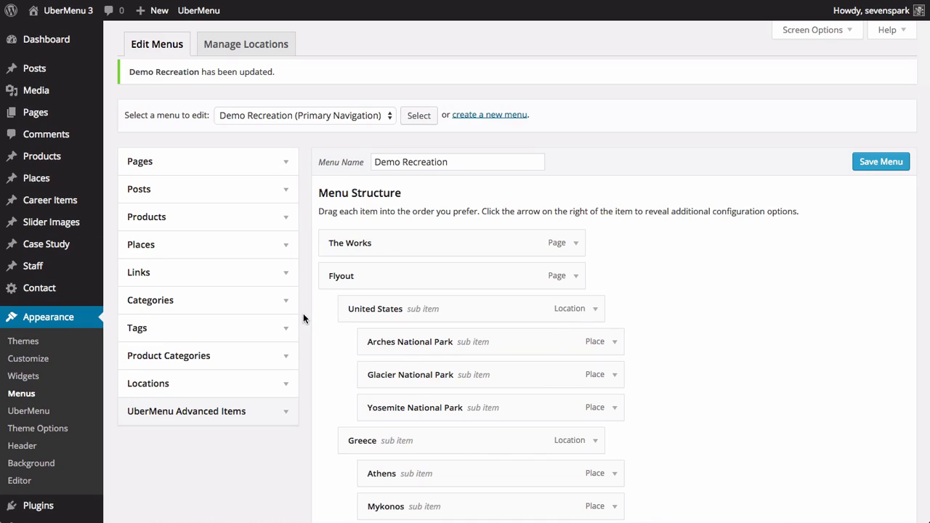
pyautogui.scroll(-3, 298, 314)
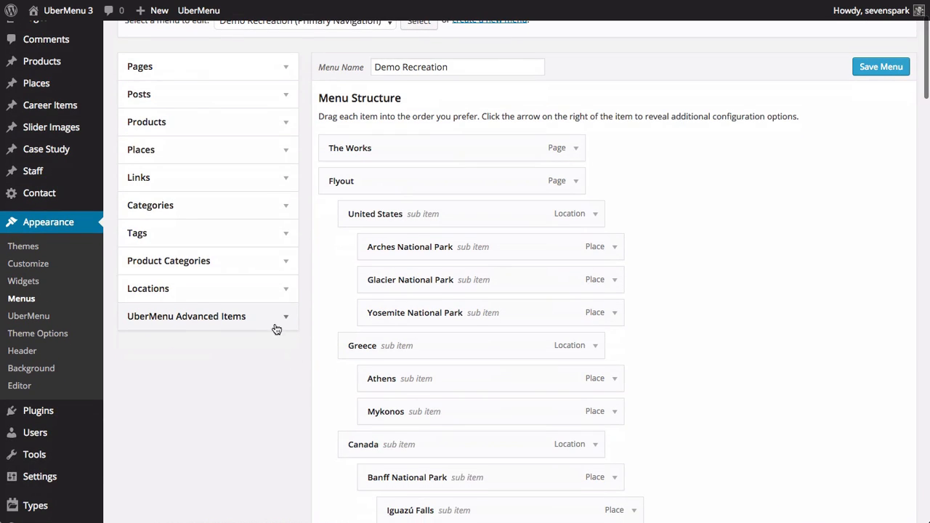
pyautogui.click(276, 321)
pyautogui.scroll(-3, 266, 342)
pyautogui.click(158, 342)
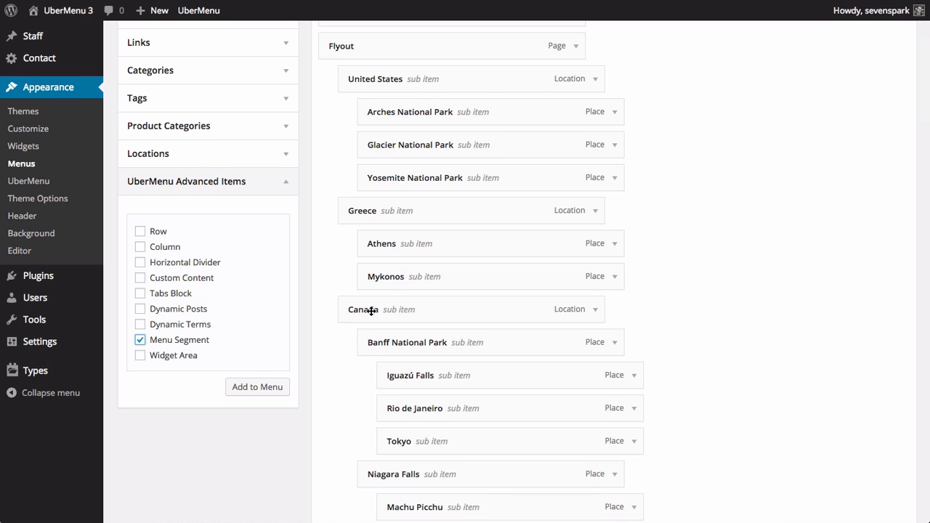
pyautogui.scroll(2, 371, 310)
pyautogui.click(279, 459)
pyautogui.scroll(3, 280, 428)
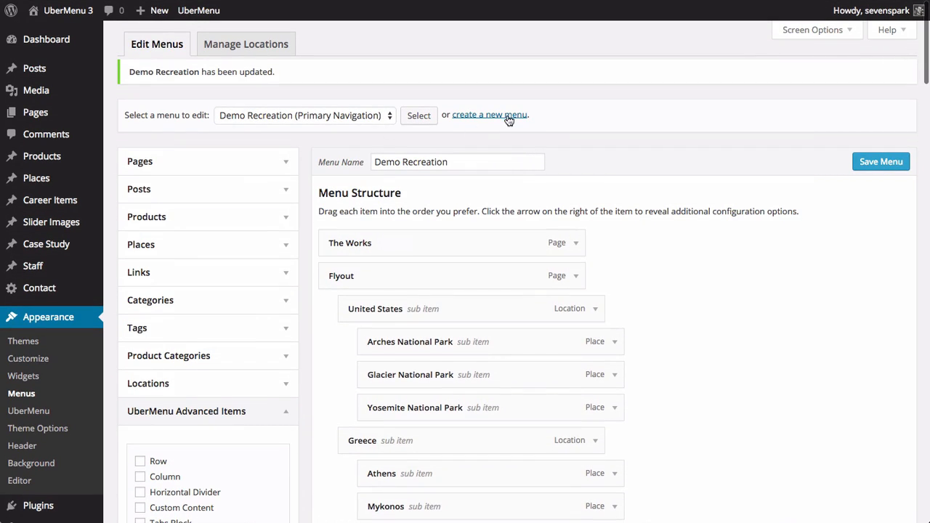
# - Create a new menu named "Segment: The Works Submenu"
pyautogui.click(466, 122)
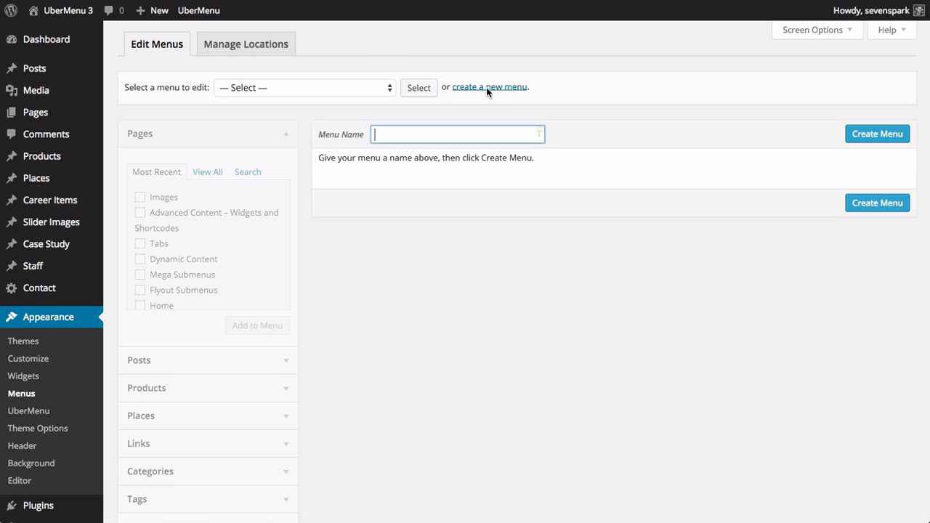
pyautogui.click(453, 137)
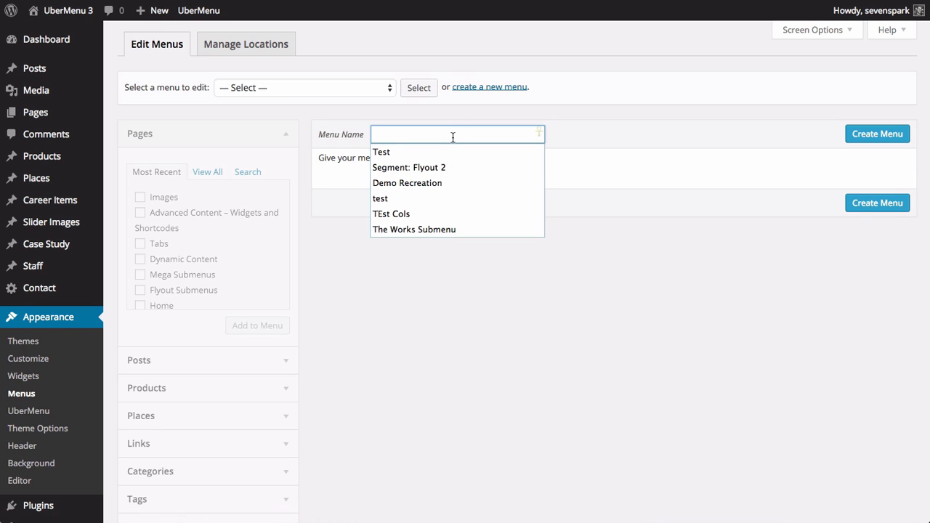
pyautogui.write('Segne')
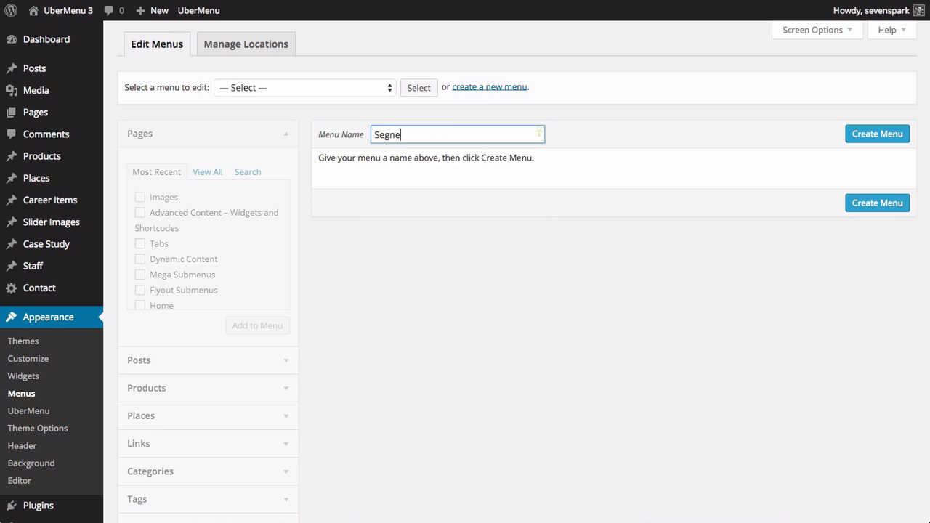
pyautogui.press('BackSpace')
pyautogui.press('BackSpace')
pyautogui.write('ment')
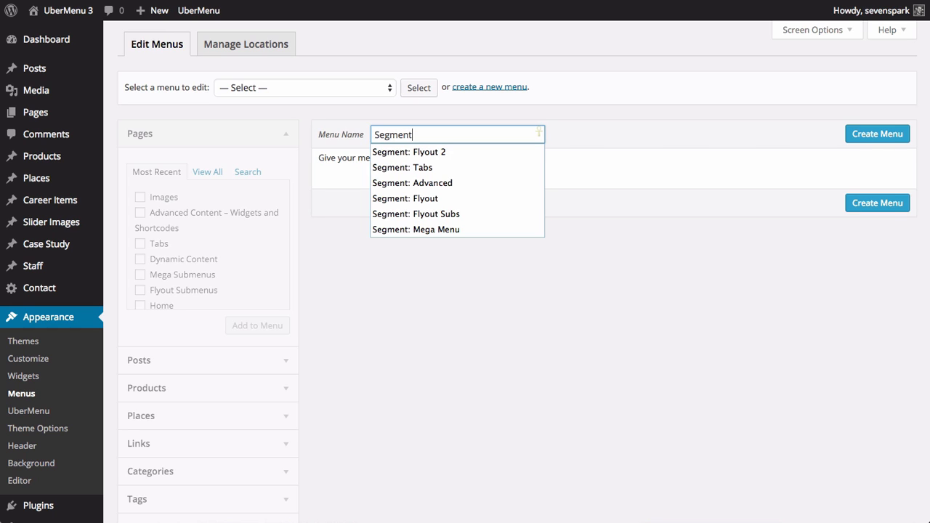
pyautogui.write(':')
pyautogui.write('The Works ')
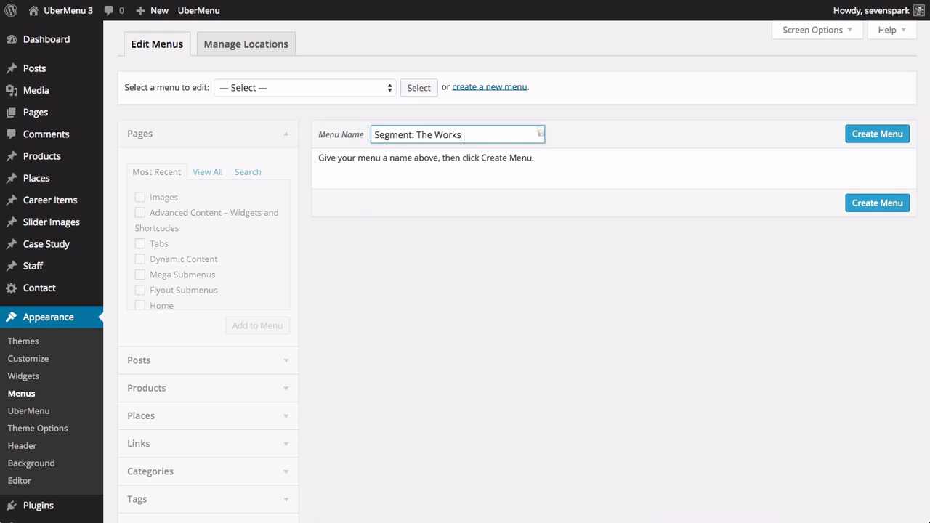
pyautogui.write('Submenu')
pyautogui.click(905, 136)
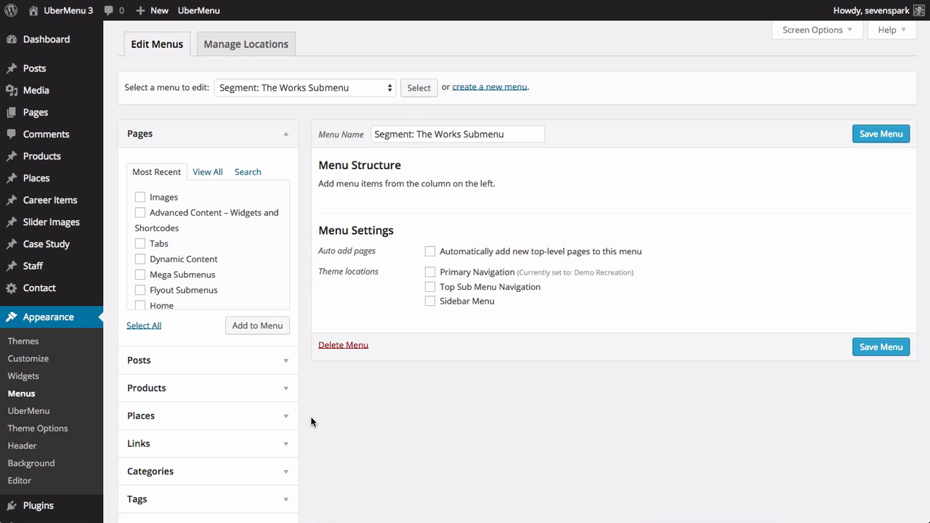
# - Add a custom link titled "The Works Submenu Item" with the URL # to the new menu and save it
pyautogui.scroll(-3, 346, 398)
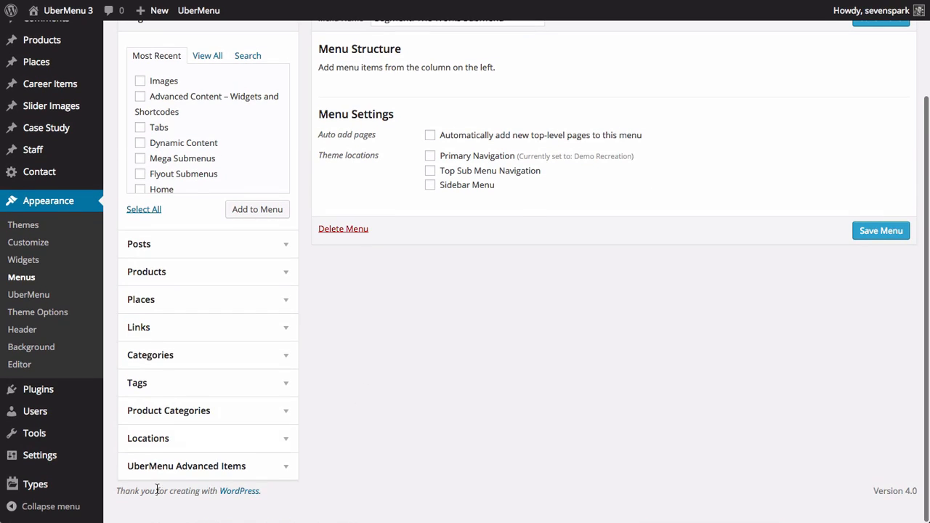
pyautogui.click(252, 333)
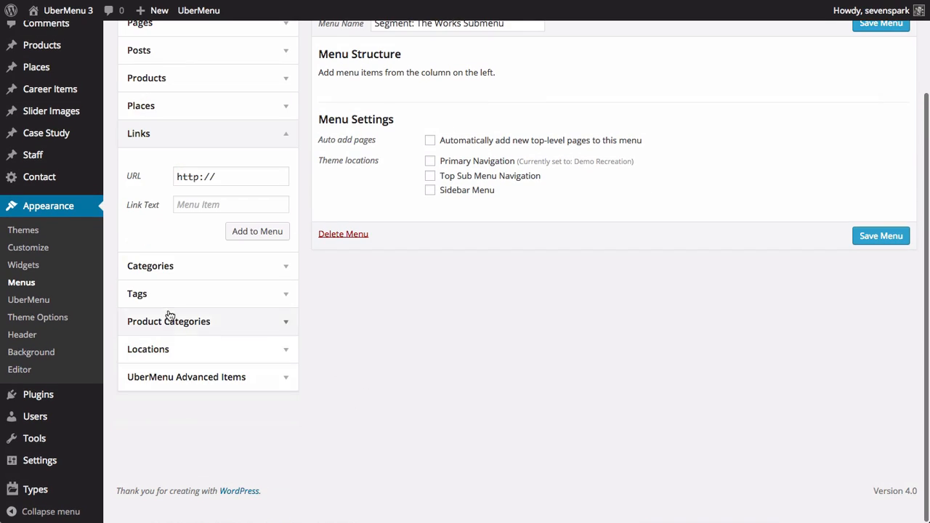
pyautogui.moveTo(243, 181); pyautogui.dragTo(112, 169)
pyautogui.write('#')
pyautogui.press('Tab')
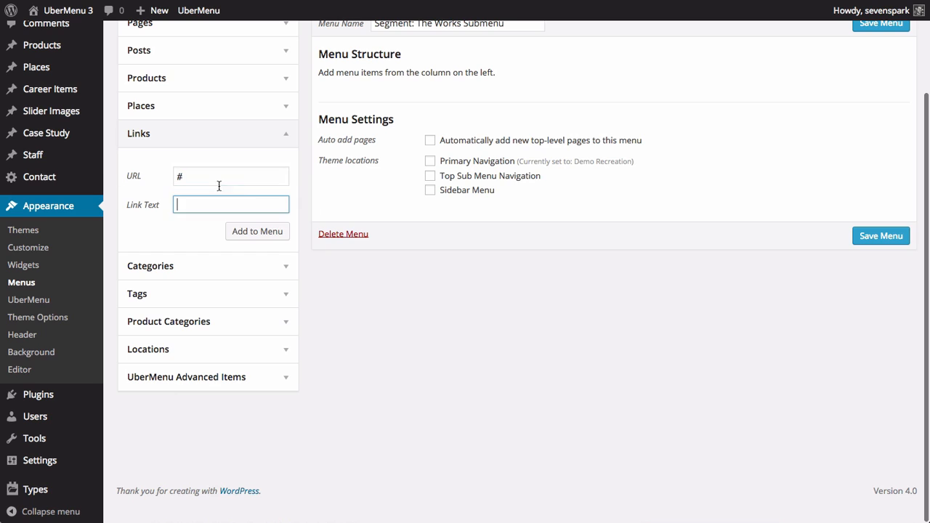
pyautogui.write('The Wor')
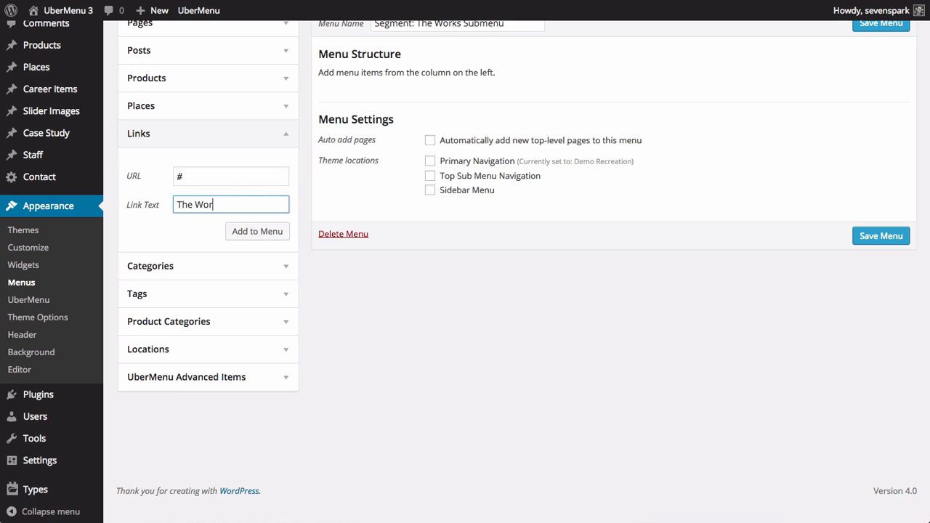
pyautogui.write('ks Submenu Item')
pyautogui.click(260, 232)
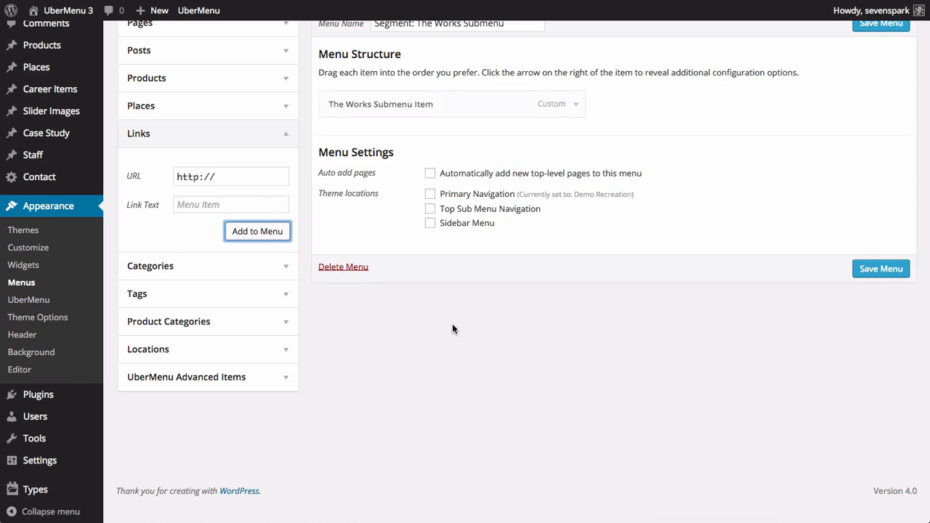
pyautogui.scroll(3, 453, 323)
pyautogui.click(883, 134)
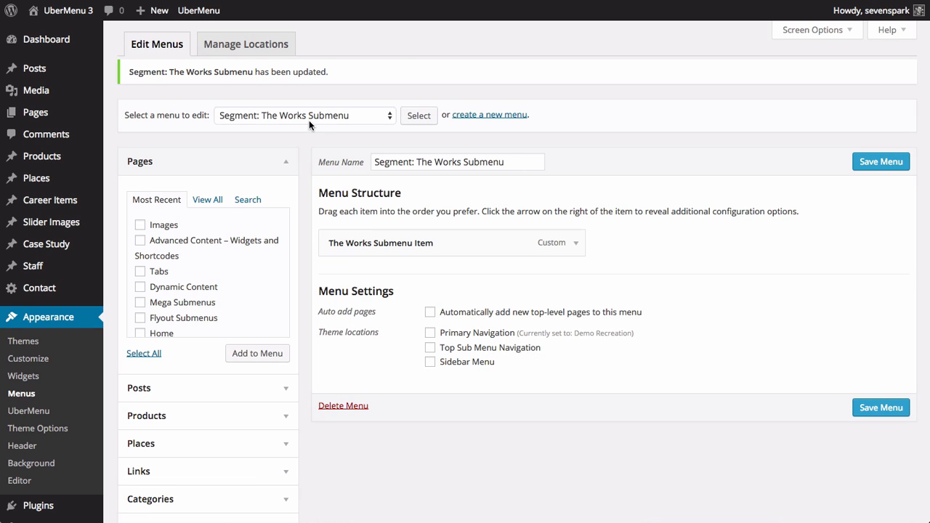
# - Load the Demo Recreation (Primary Navigation) menu for editing
pyautogui.click(308, 116)
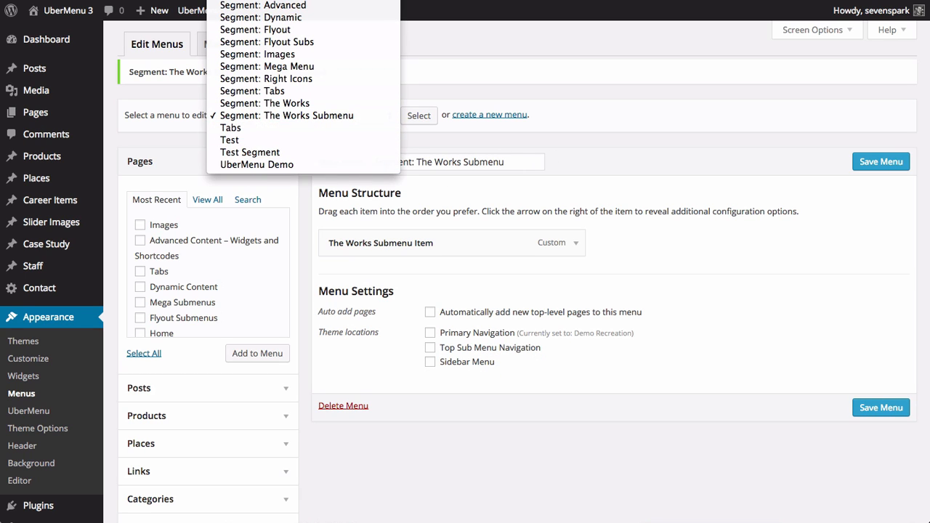
pyautogui.click(291, 0)
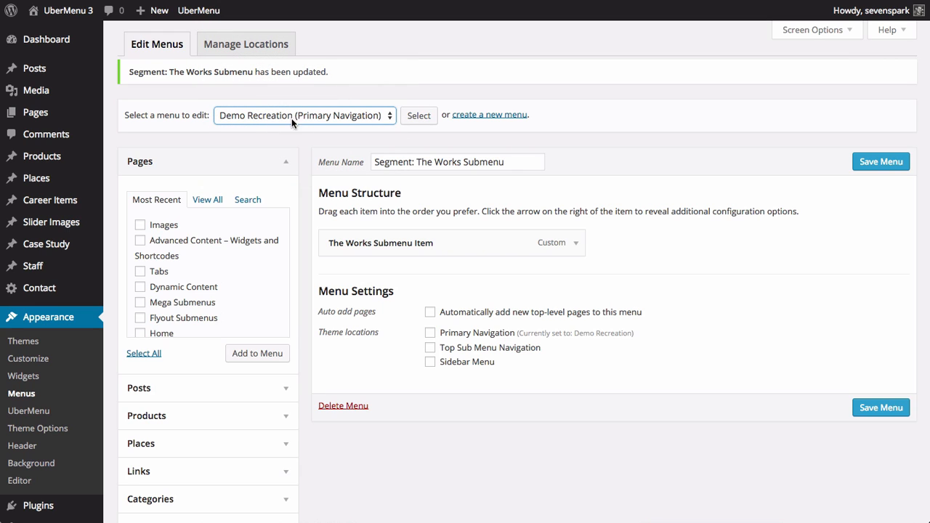
pyautogui.click(427, 121)
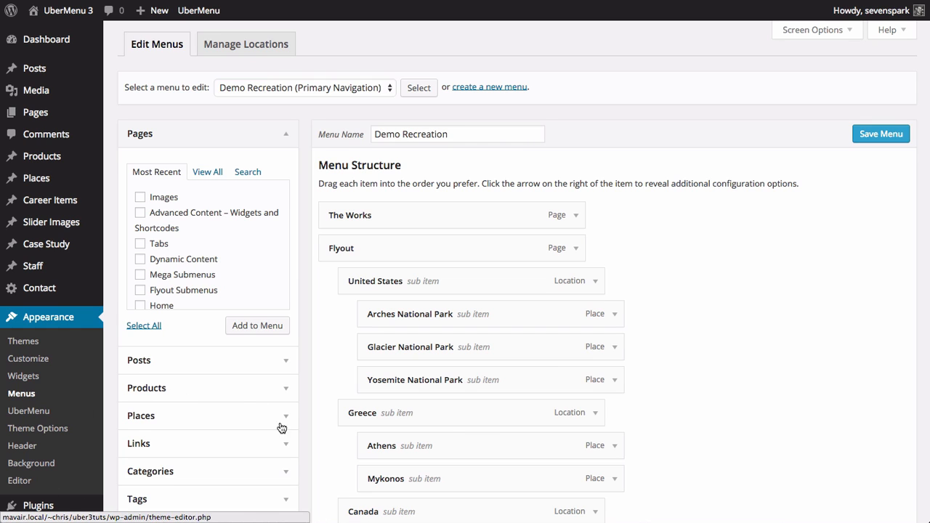
# - Add an UberMenu Menu Segment item to the Demo Recreation menu and nest it under The Works
pyautogui.scroll(-2, 312, 400)
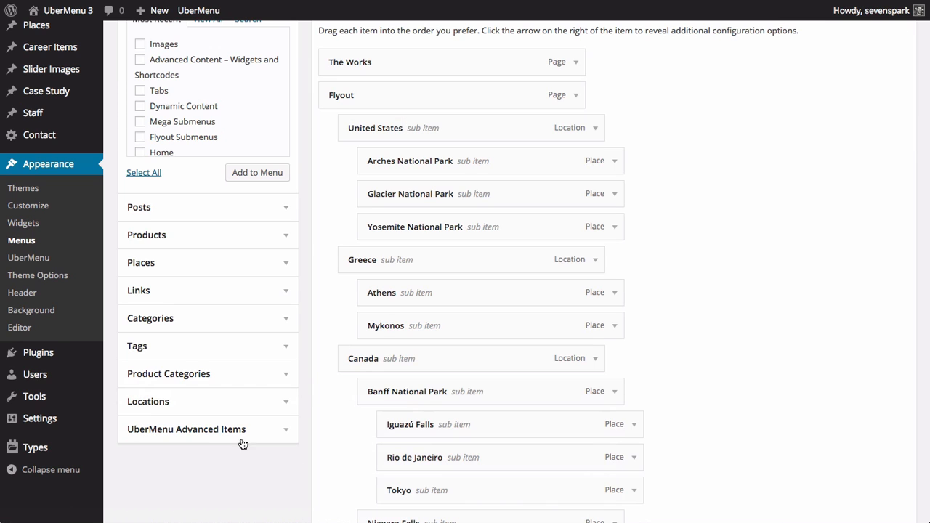
pyautogui.click(211, 434)
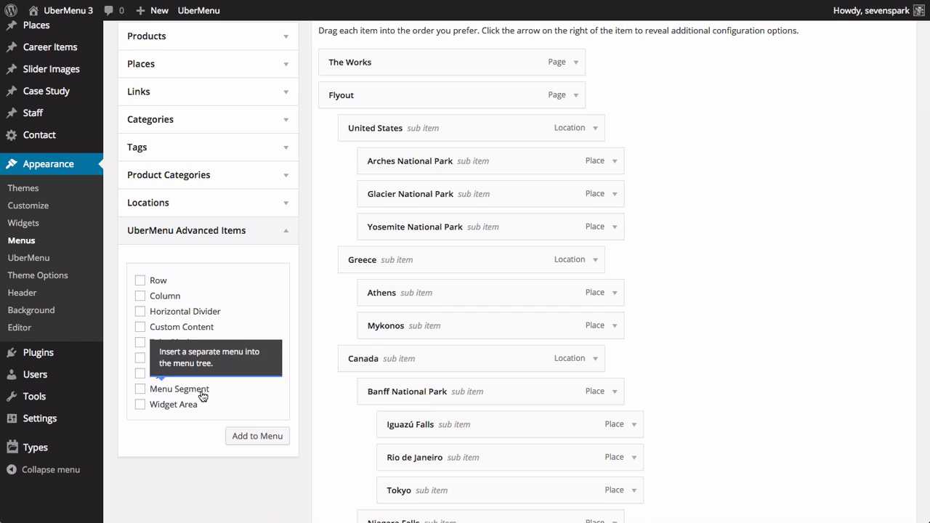
pyautogui.click(140, 389)
pyautogui.click(274, 438)
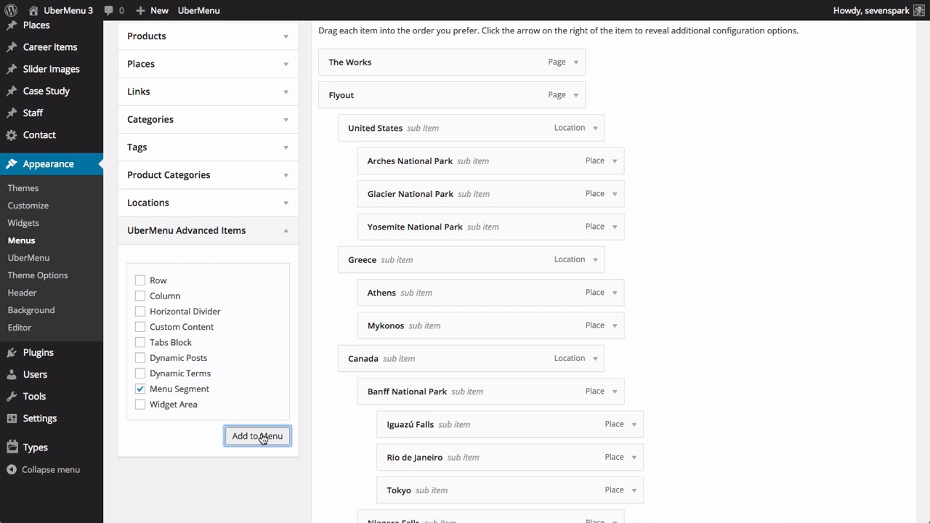
pyautogui.scroll(-10, 325, 437)
pyautogui.scroll(-10, 325, 436)
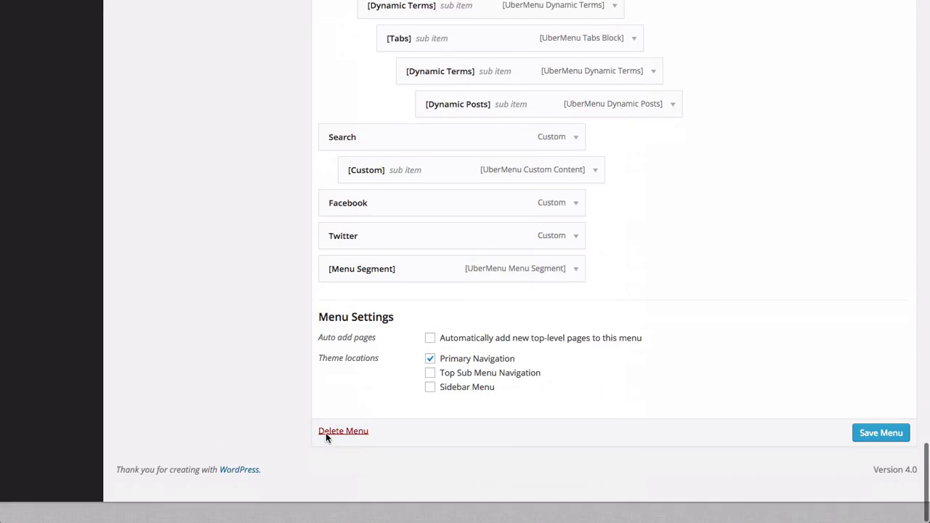
pyautogui.moveTo(380, 167)
pyautogui.mouseDown()
pyautogui.moveTo(386, 6)
pyautogui.moveTo(460, 1)
pyautogui.moveTo(402, 0)
pyautogui.moveTo(386, 181)
pyautogui.moveTo(378, 175)
pyautogui.mouseUp()
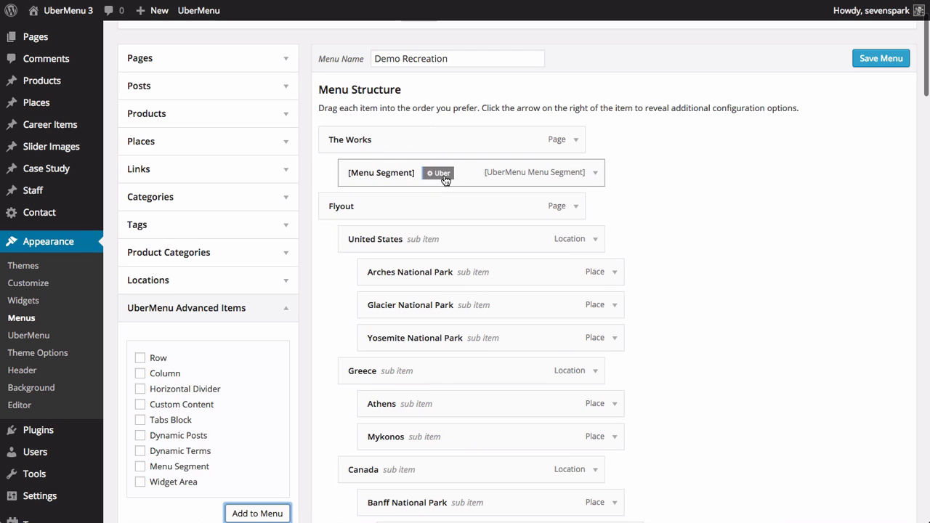
# - Assign "Segment: The Works Submenu" to the Menu Segment item under The Works, and save both the item and the menu
pyautogui.click(441, 175)
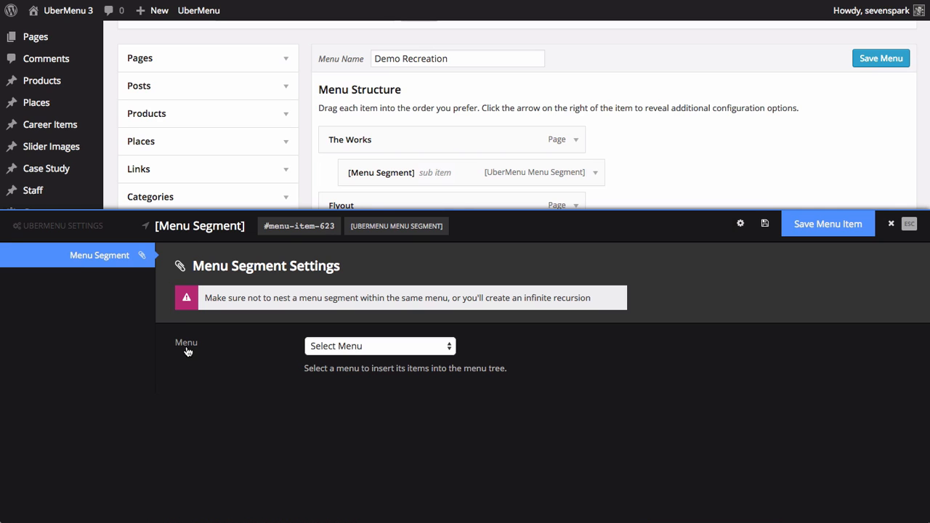
pyautogui.click(362, 348)
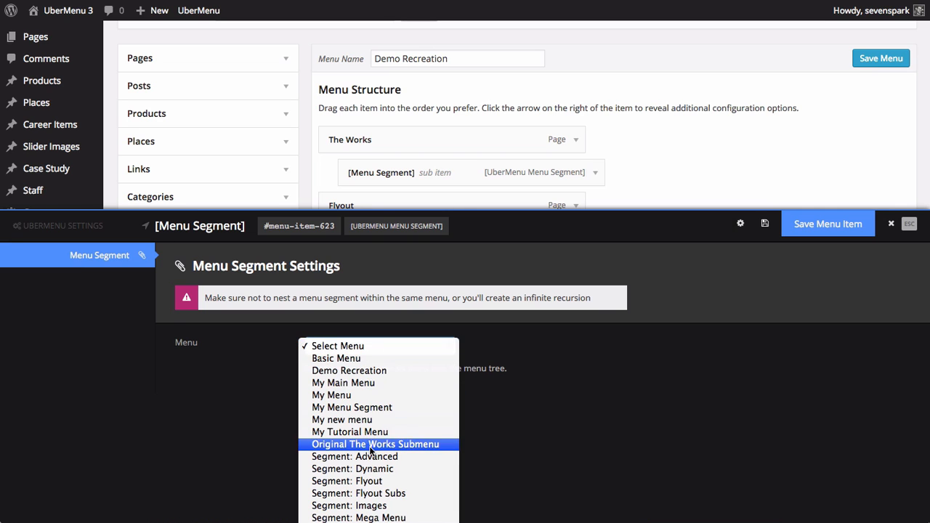
pyautogui.scroll(-3, 371, 452)
pyautogui.click(400, 520)
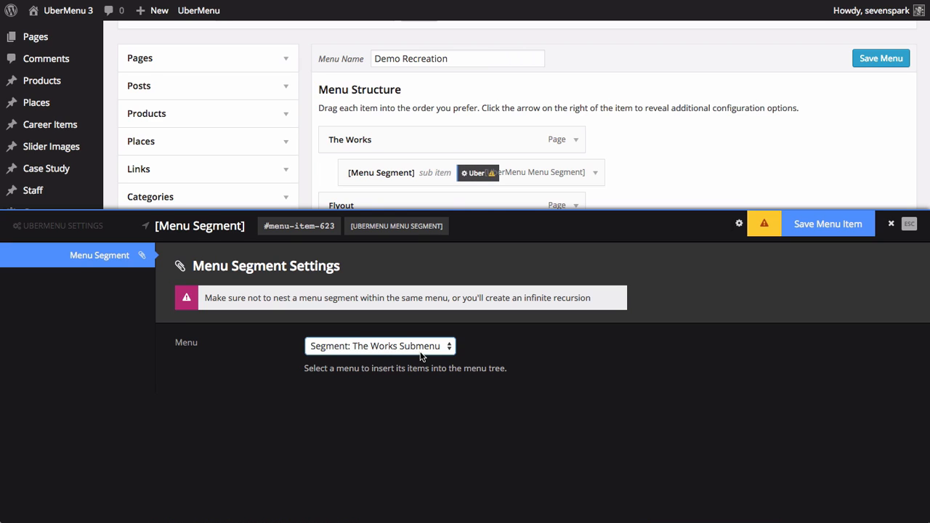
pyautogui.click(816, 227)
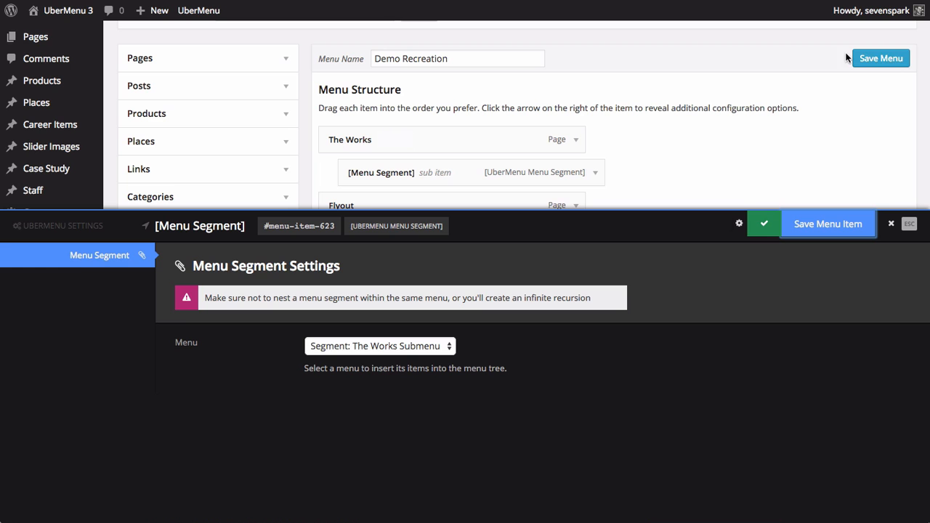
pyautogui.click(887, 59)
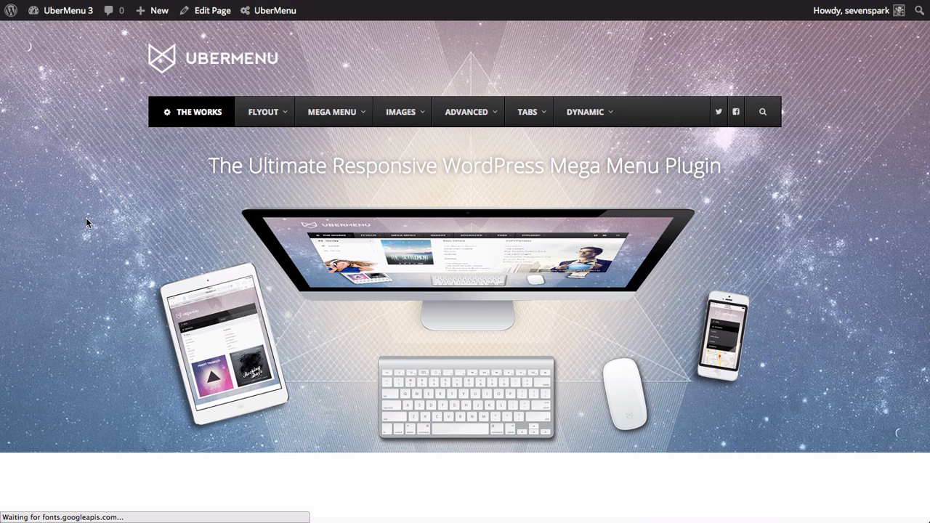
pyautogui.moveTo(189, 124)
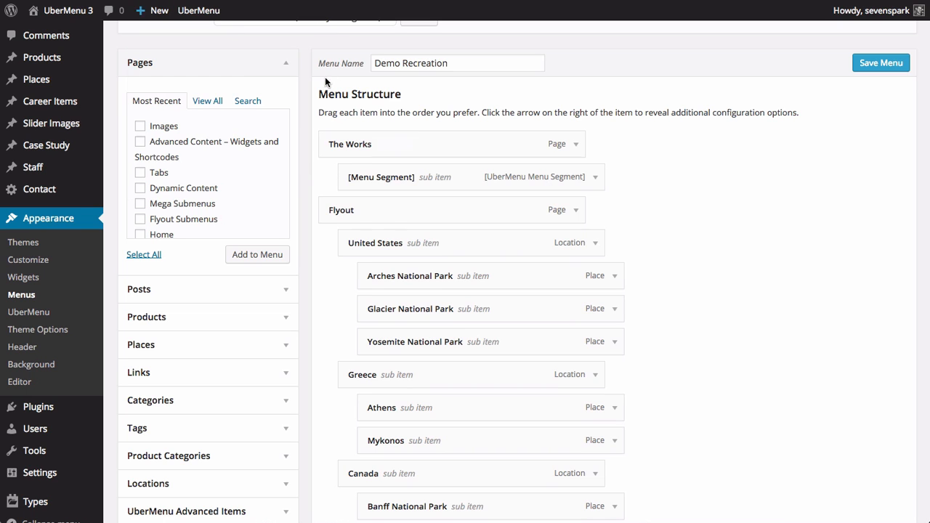
# - Load the "Segment: The Works Submenu" menu for editing
pyautogui.scroll(1, 351, 107)
pyautogui.scroll(2, 351, 107)
pyautogui.click(276, 100)
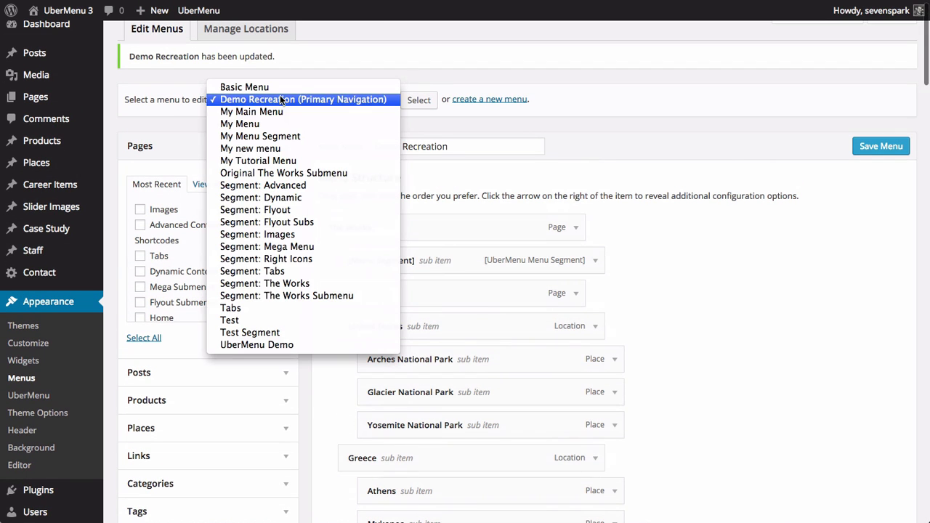
pyautogui.click(283, 295)
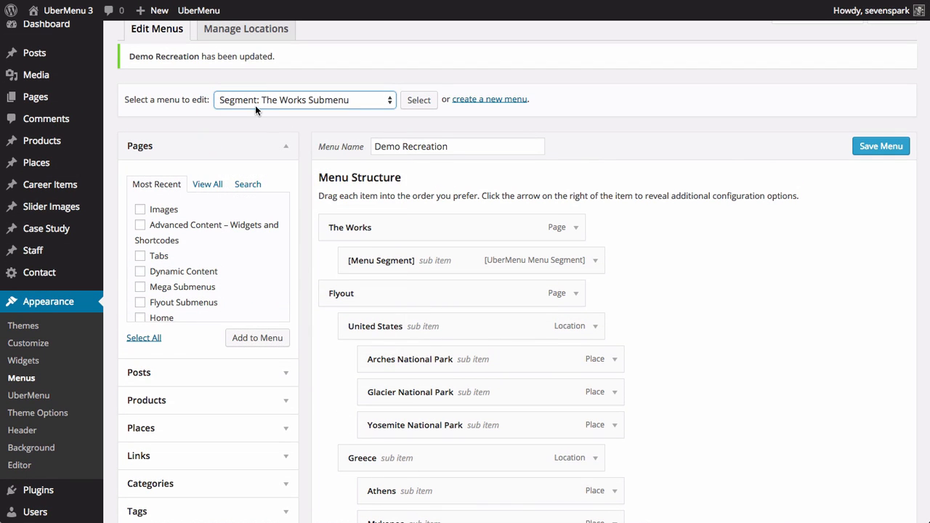
pyautogui.click(420, 102)
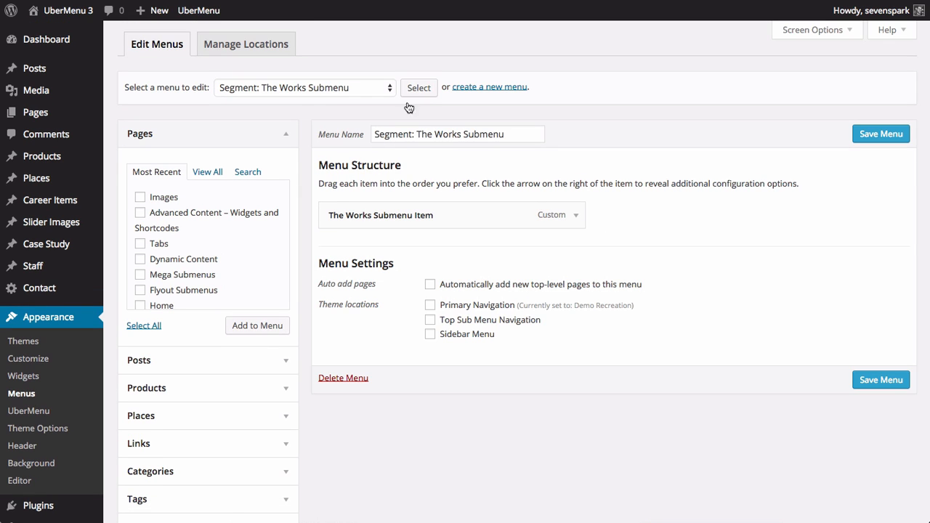
pyautogui.click(317, 88)
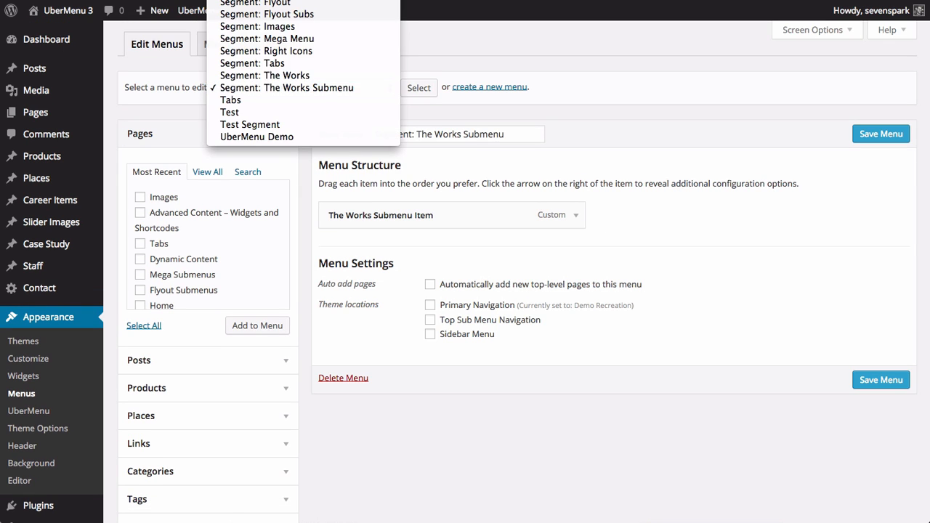
pyautogui.scroll(1, 273, 107)
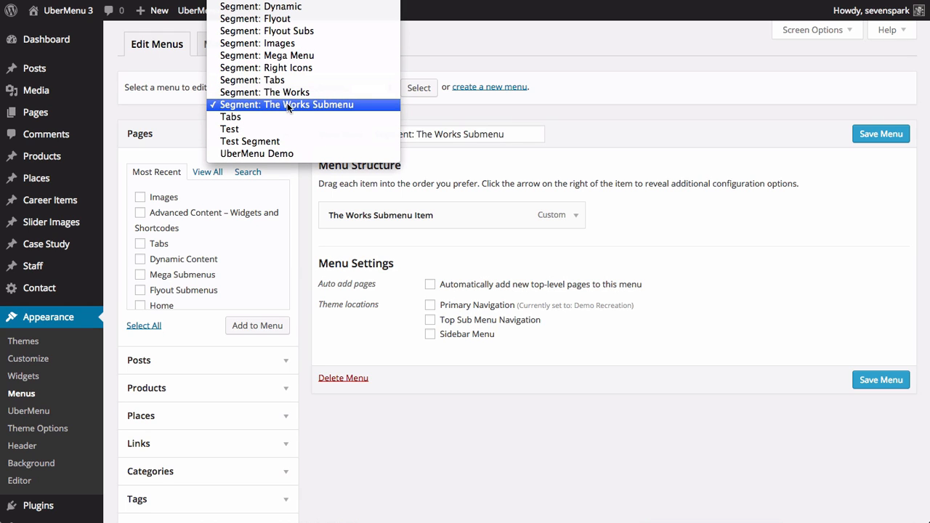
pyautogui.click(637, 92)
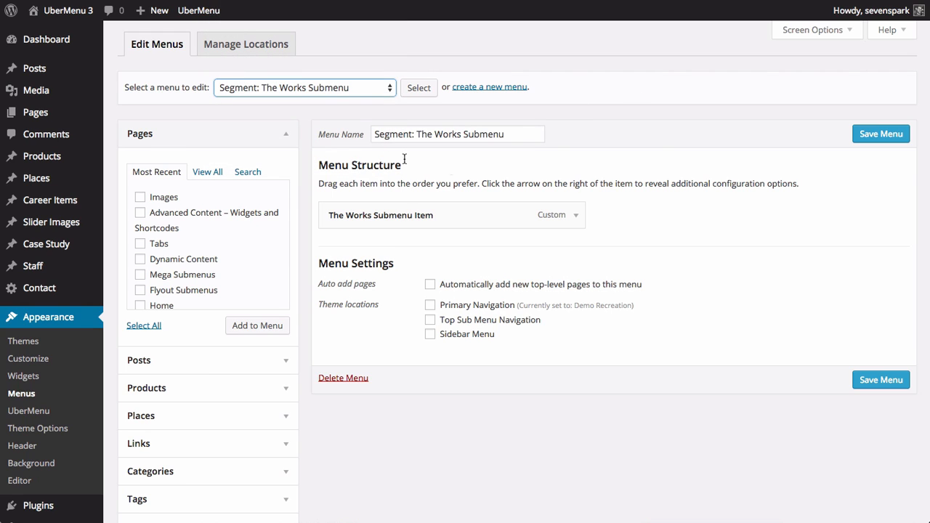
# - Remove The Works Submenu Item from the "Segment: The Works Submenu" menu
pyautogui.moveTo(383, 222)
pyautogui.moveTo(349, 220)
pyautogui.click(574, 218)
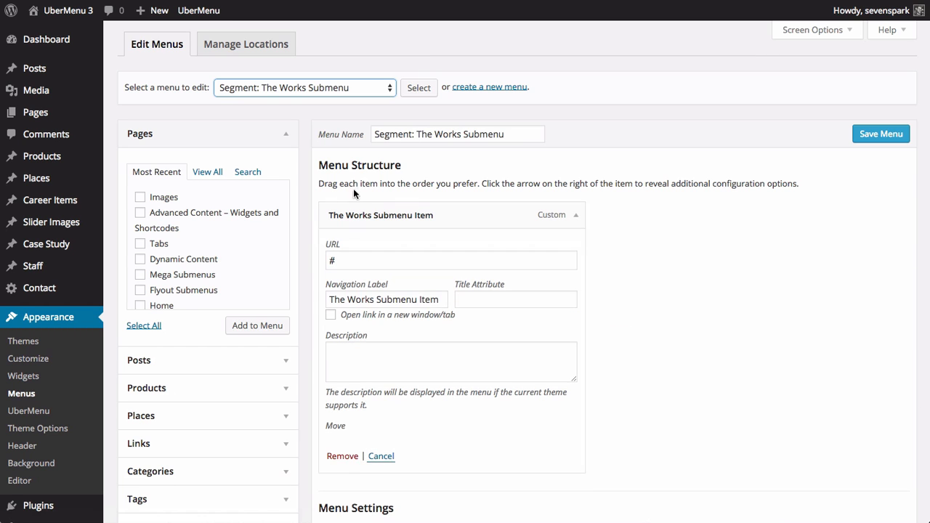
pyautogui.scroll(-3, 347, 341)
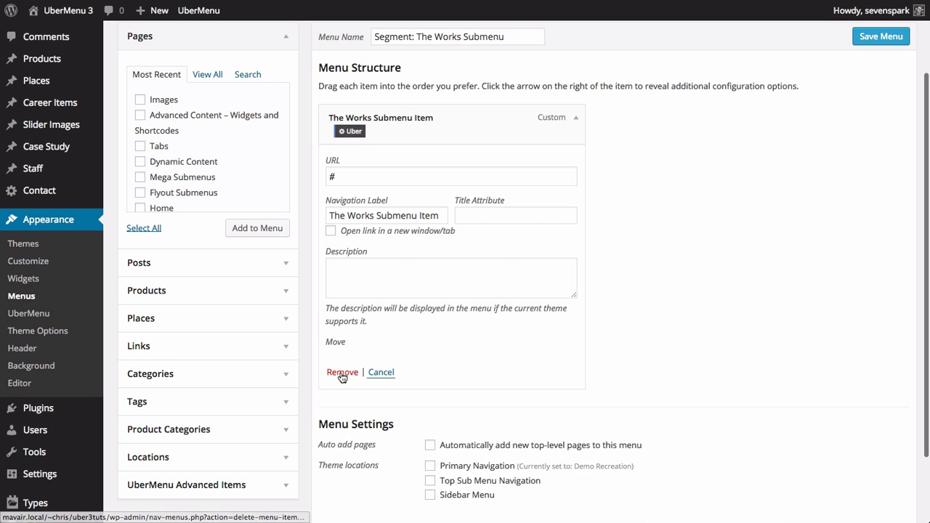
pyautogui.click(343, 373)
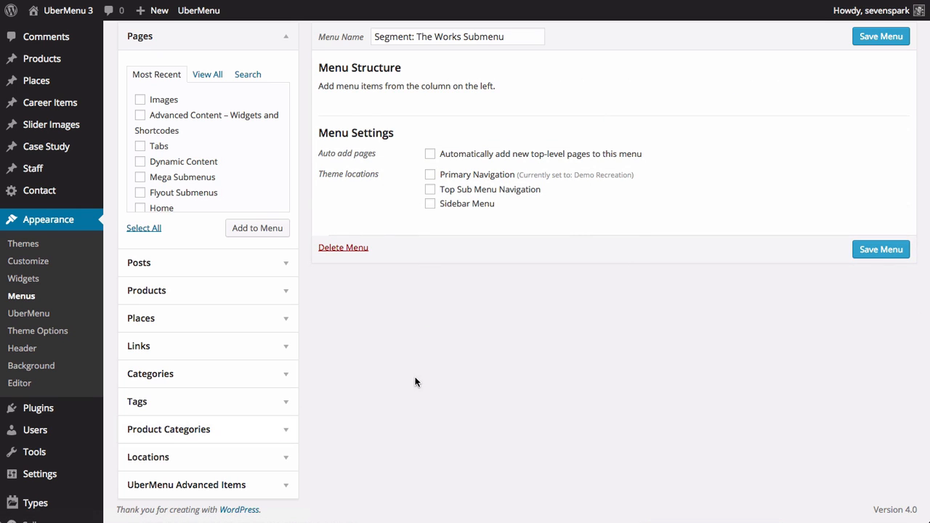
# - Examine the Movies, Books and Music tabs of The Works submenu on the wpmegamenu.com demo
pyautogui.click(198, 11)
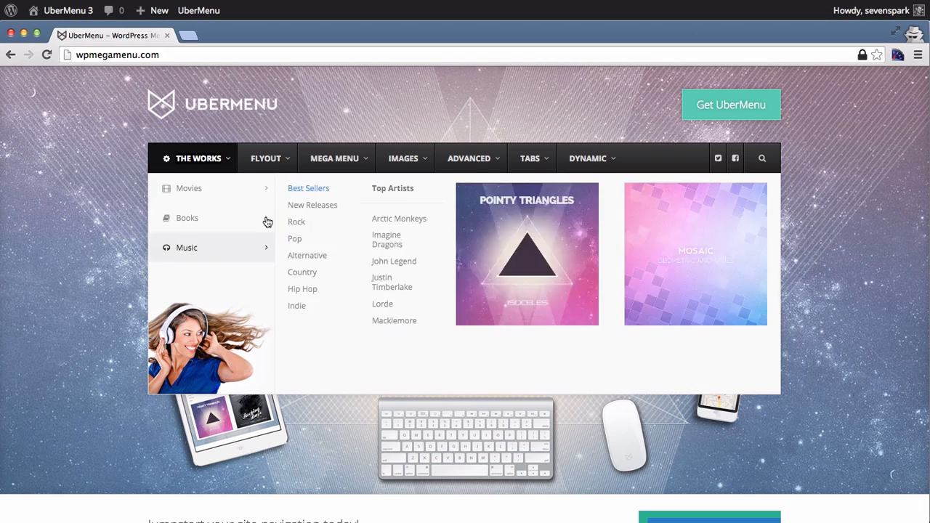
pyautogui.moveTo(230, 190)
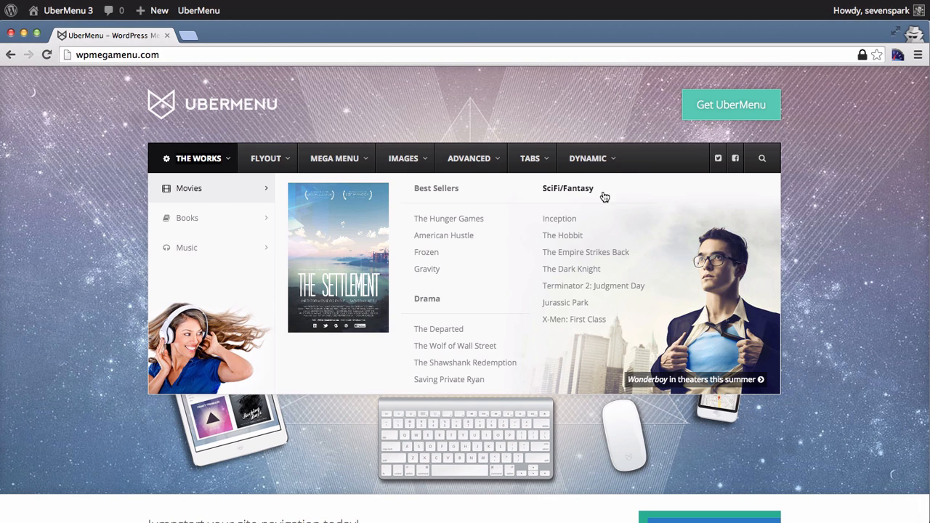
pyautogui.moveTo(180, 213)
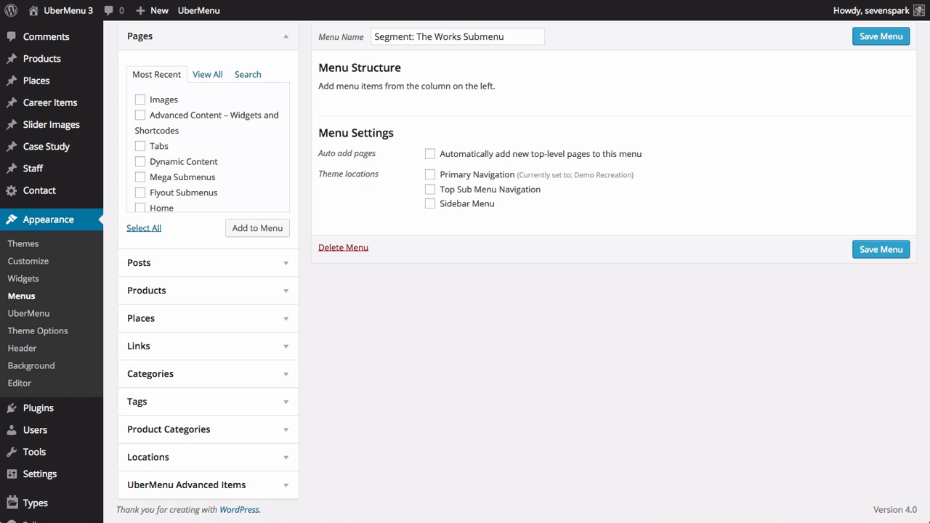
# - Add an UberMenu Tabs Block to the "Segment: The Works Submenu" menu and save the menu
pyautogui.scroll(-2, 216, 482)
pyautogui.click(152, 469)
pyautogui.scroll(-3, 150, 460)
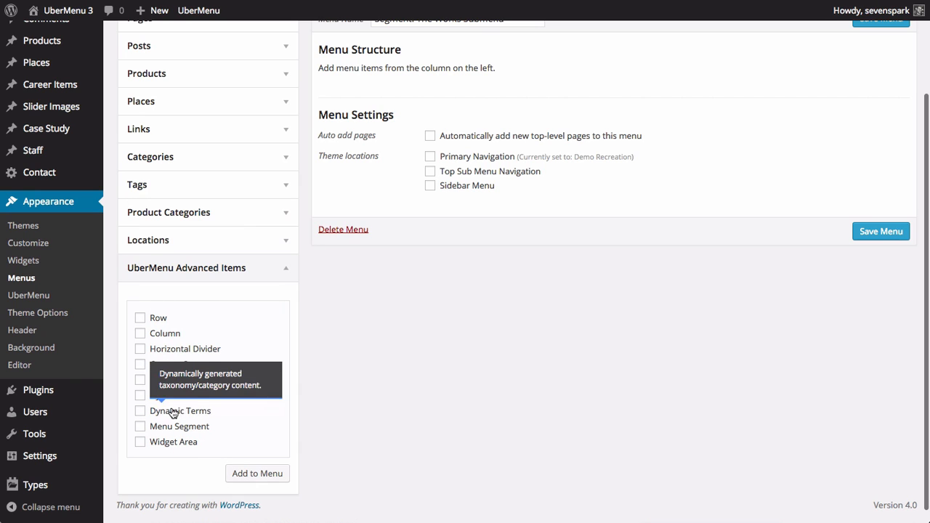
pyautogui.click(153, 380)
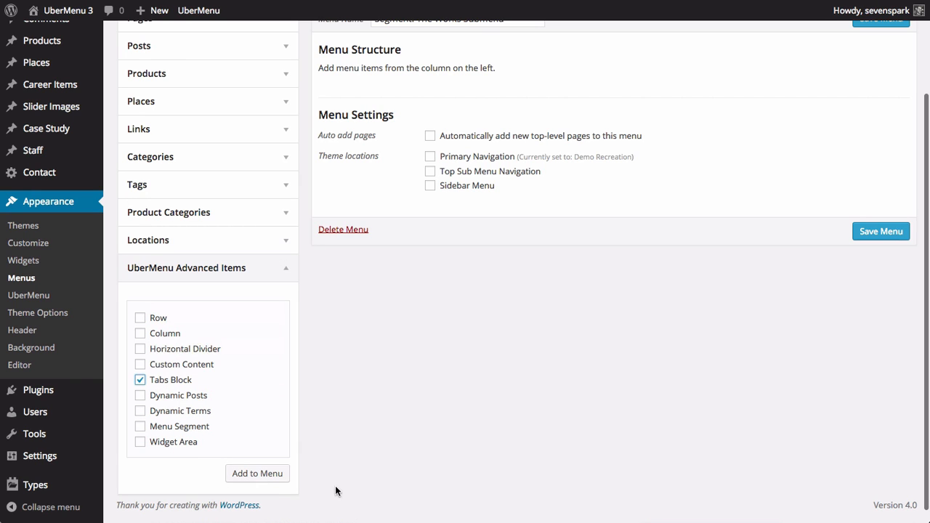
pyautogui.click(256, 476)
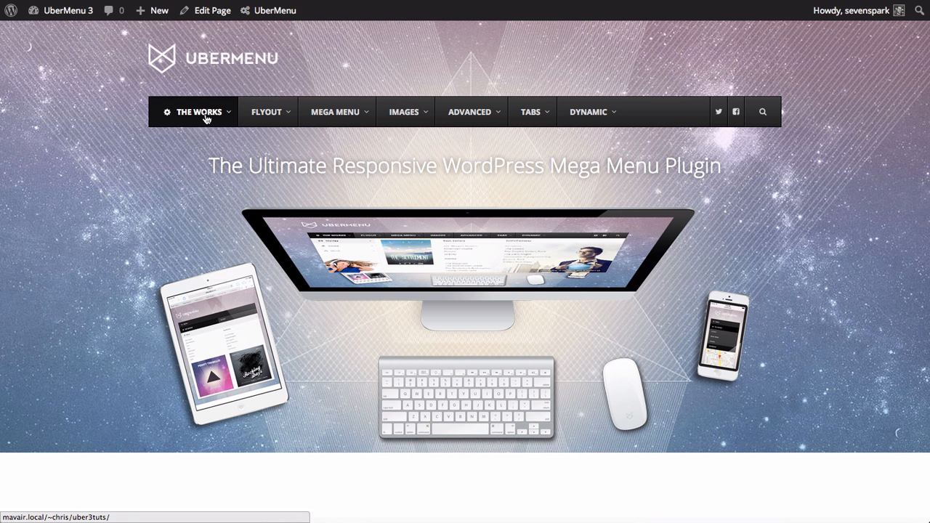
pyautogui.moveTo(206, 119)
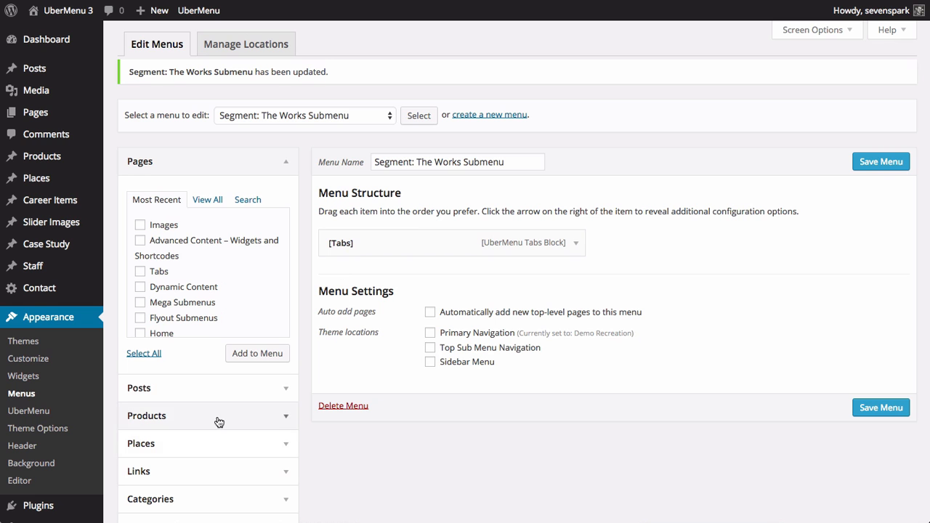
# - Review the product categories and products available for the menu, and the screen options controlling which item types are shown
pyautogui.scroll(-4, 218, 424)
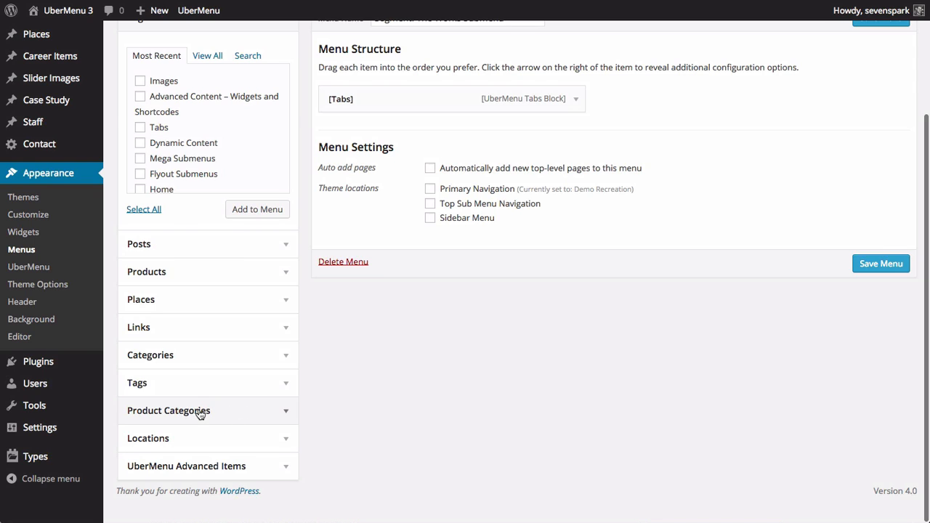
pyautogui.click(199, 412)
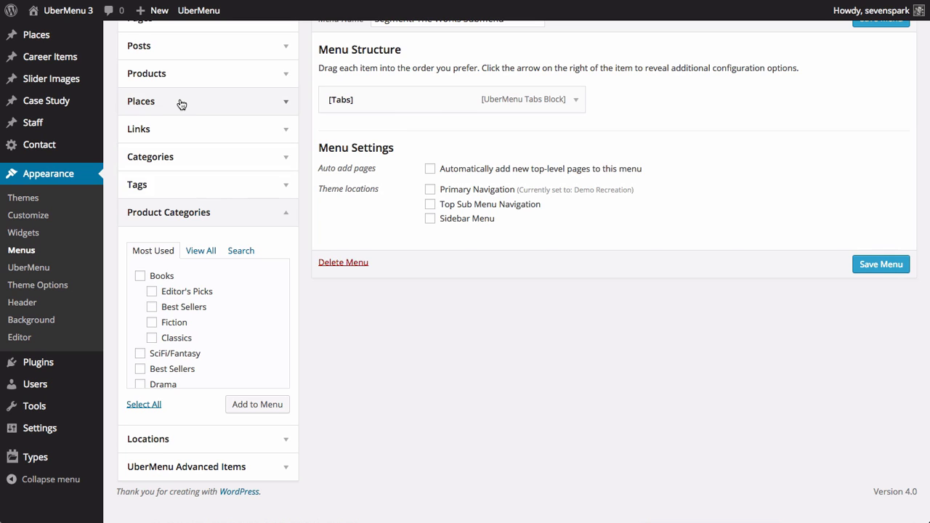
pyautogui.click(180, 76)
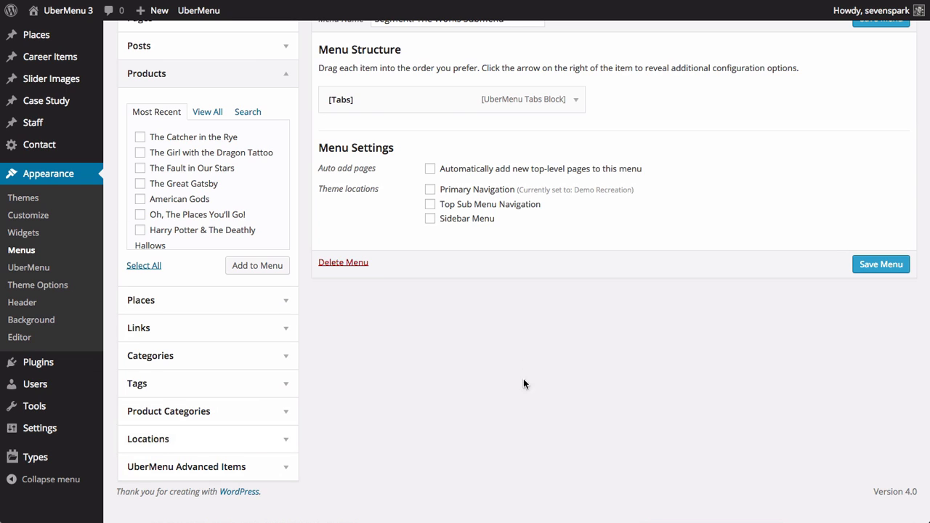
pyautogui.scroll(3, 612, 432)
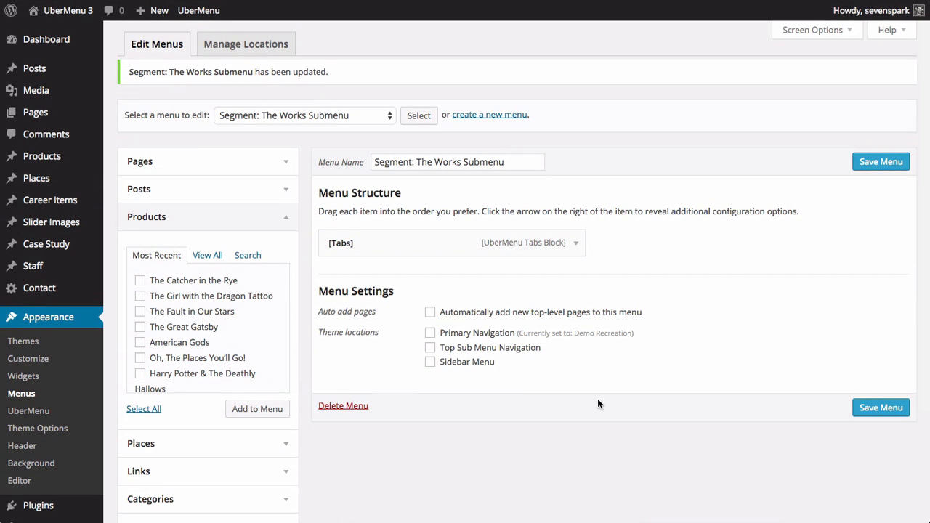
pyautogui.scroll(-3, 235, 474)
pyautogui.scroll(3, 236, 474)
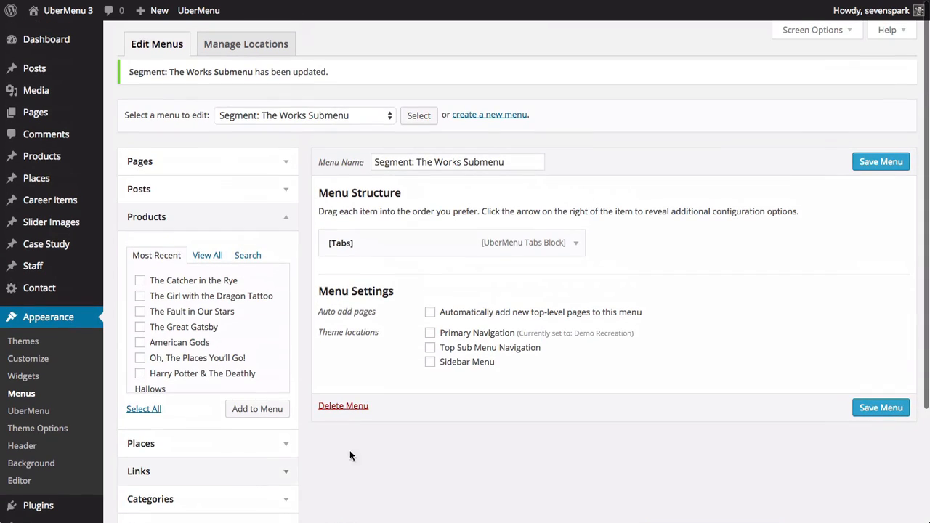
pyautogui.click(812, 30)
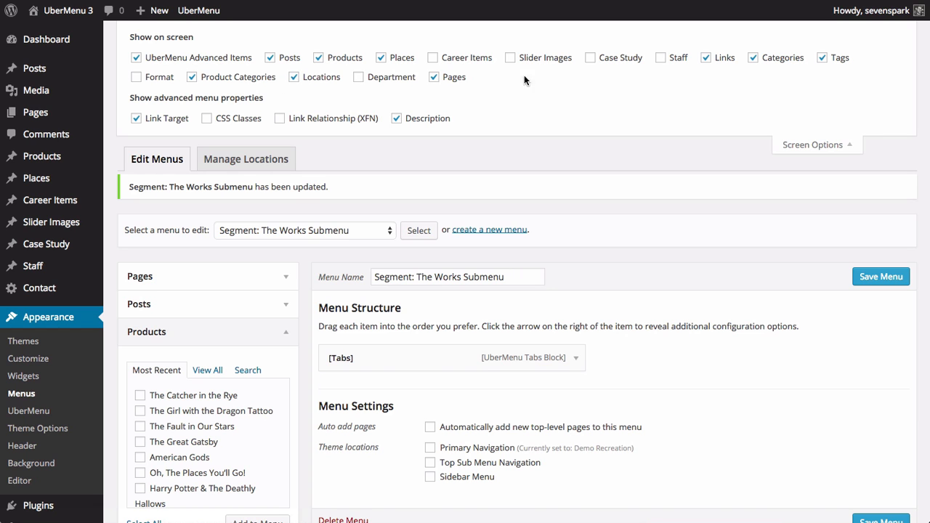
pyautogui.click(794, 145)
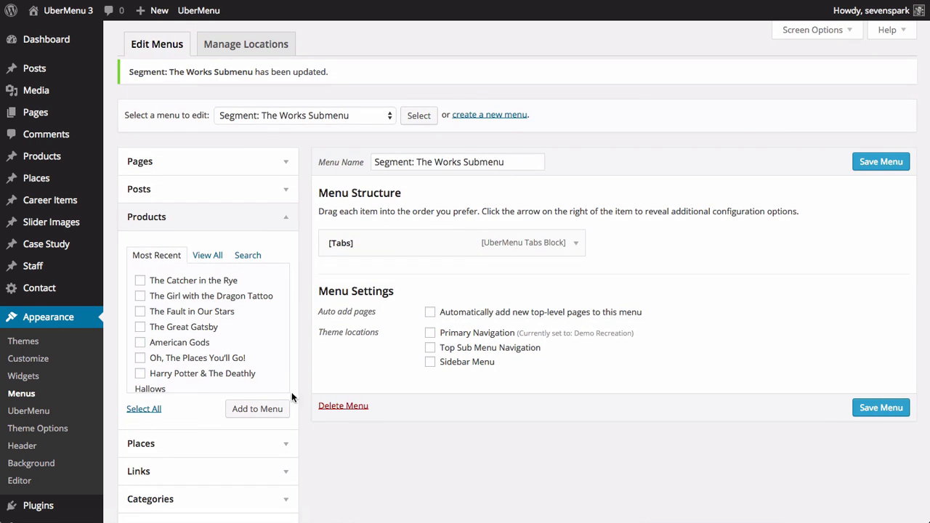
# - Add the top-level product categories Books, Movies and Music to the "Segment: The Works Submenu" menu
pyautogui.scroll(-2, 336, 447)
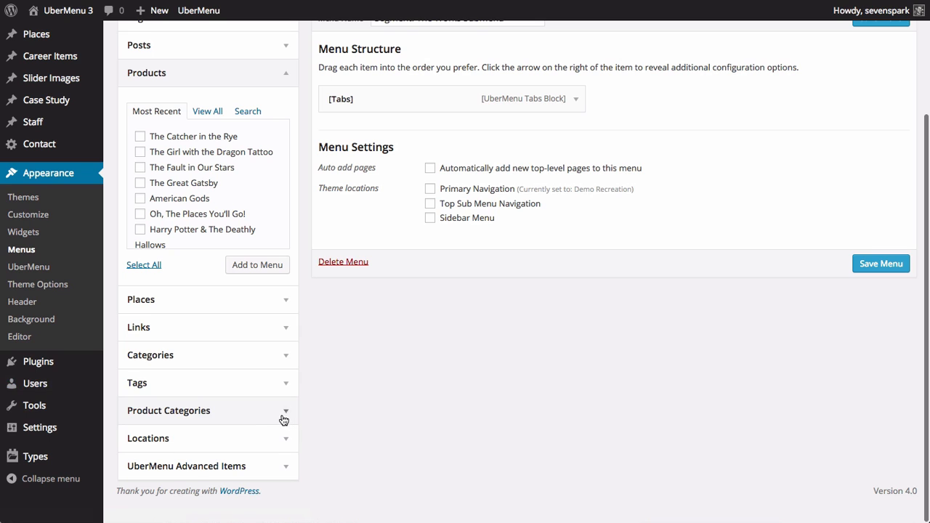
pyautogui.click(264, 413)
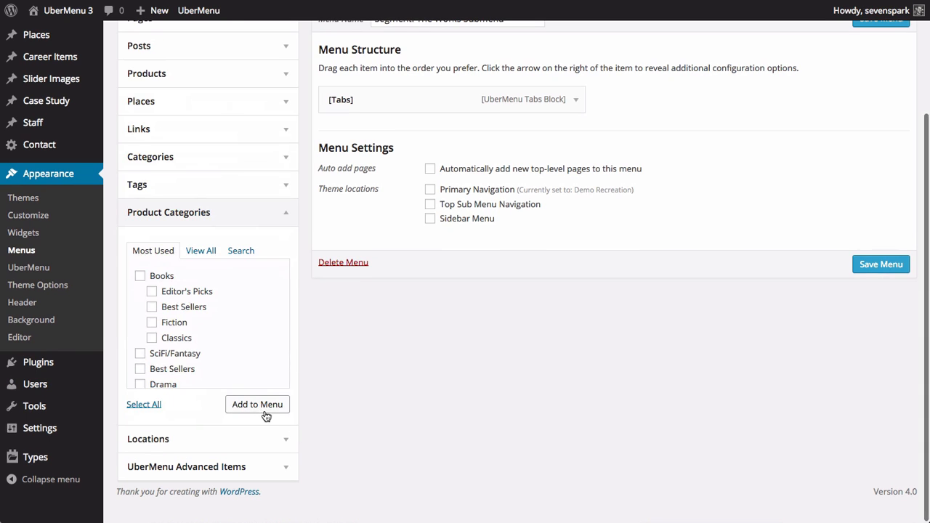
pyautogui.click(201, 251)
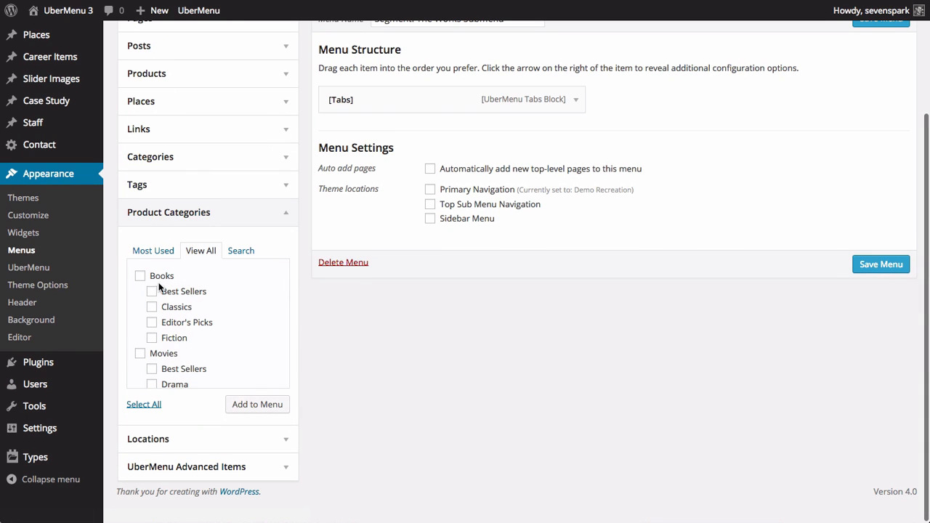
pyautogui.click(140, 277)
pyautogui.click(141, 353)
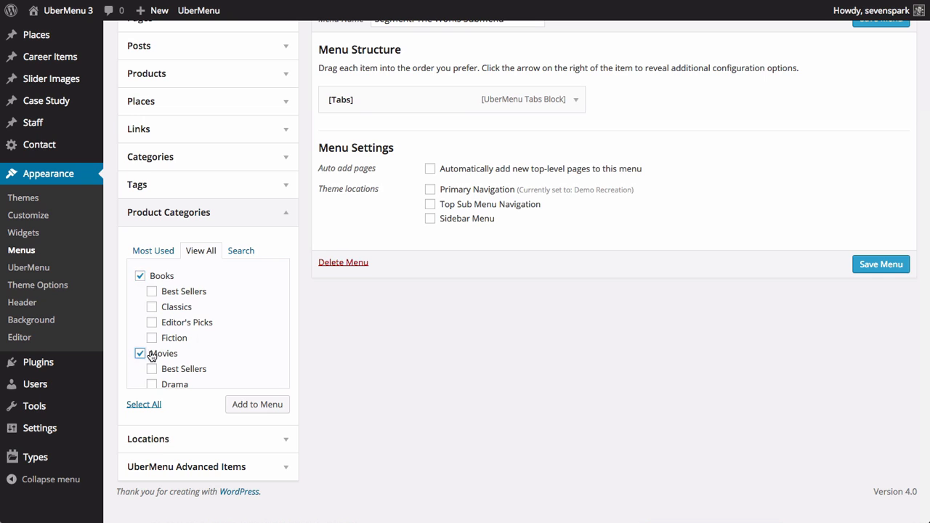
pyautogui.scroll(-5, 213, 328)
pyautogui.scroll(-2, 150, 365)
pyautogui.scroll(6, 149, 365)
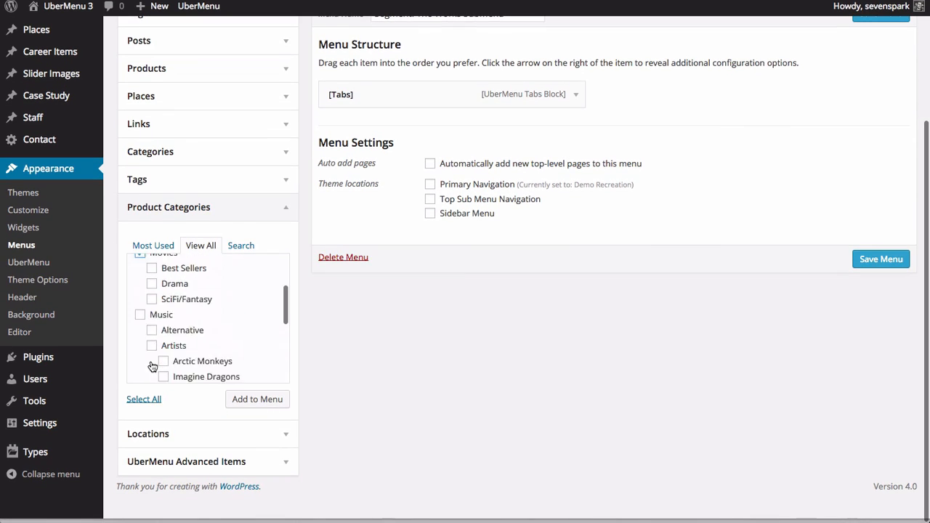
pyautogui.click(140, 346)
pyautogui.click(265, 405)
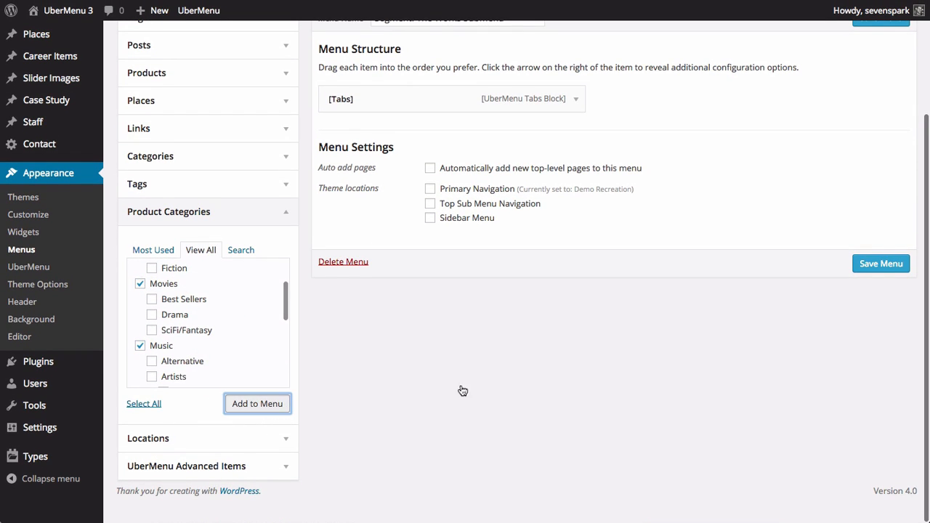
# - Nest the Movies, Books and Music categories in that order under the Tabs block and save the menu
pyautogui.scroll(3, 422, 391)
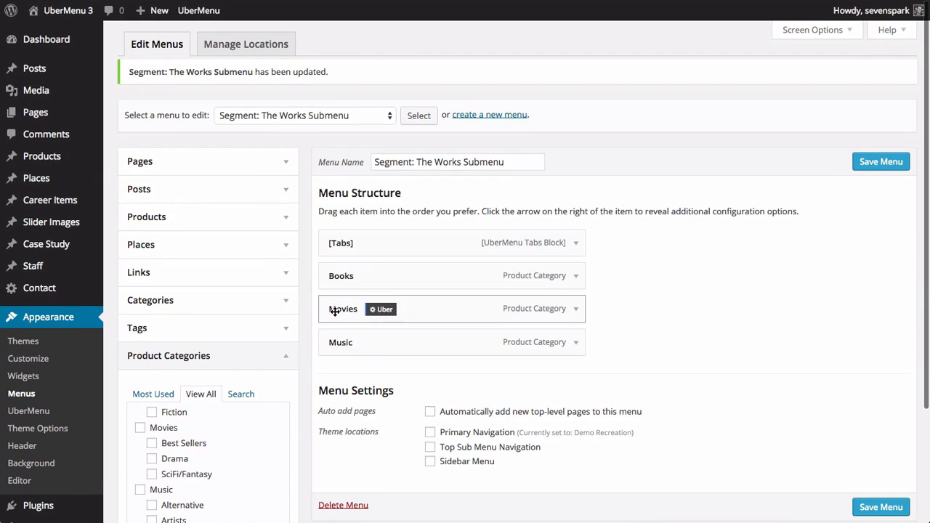
pyautogui.moveTo(331, 309); pyautogui.dragTo(359, 308)
pyautogui.moveTo(331, 345); pyautogui.dragTo(357, 342)
pyautogui.click(898, 162)
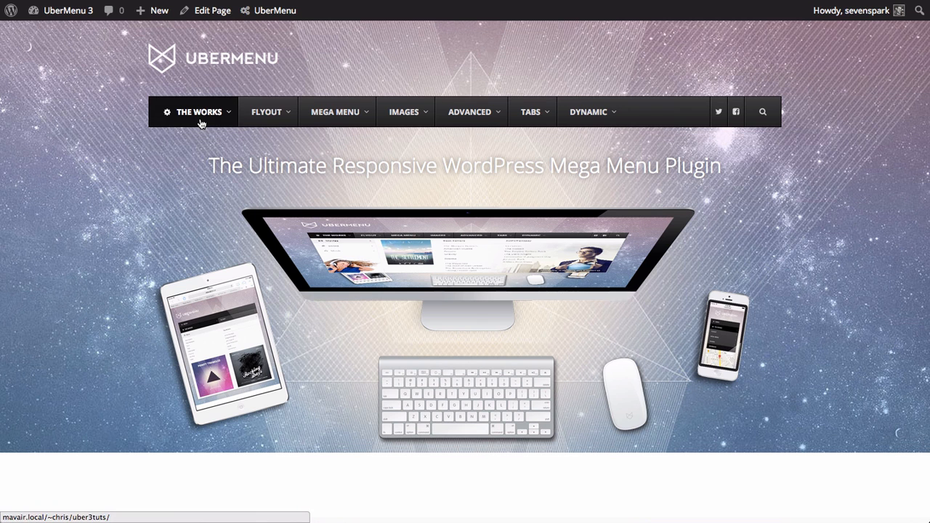
# - Set the Tabs block's toggles layout width to 1/5 and save the menu item
pyautogui.moveTo(204, 125)
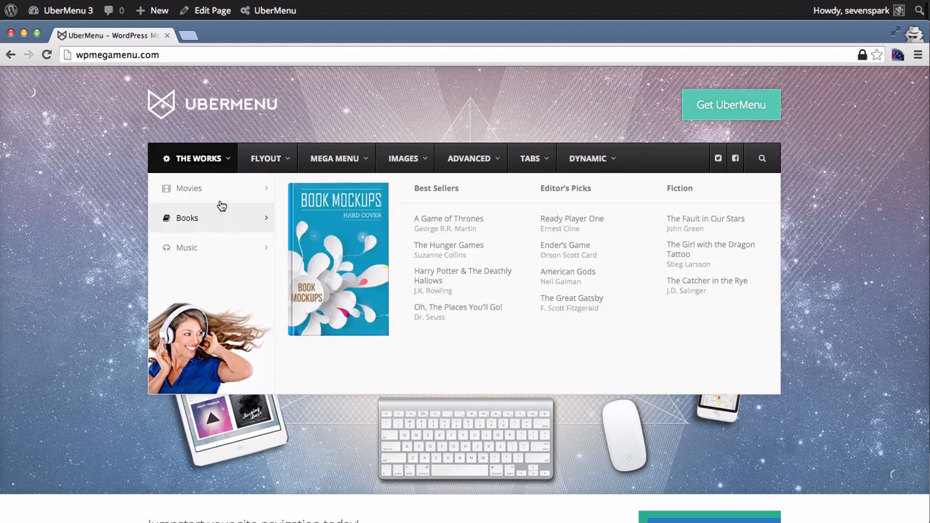
pyautogui.moveTo(229, 213)
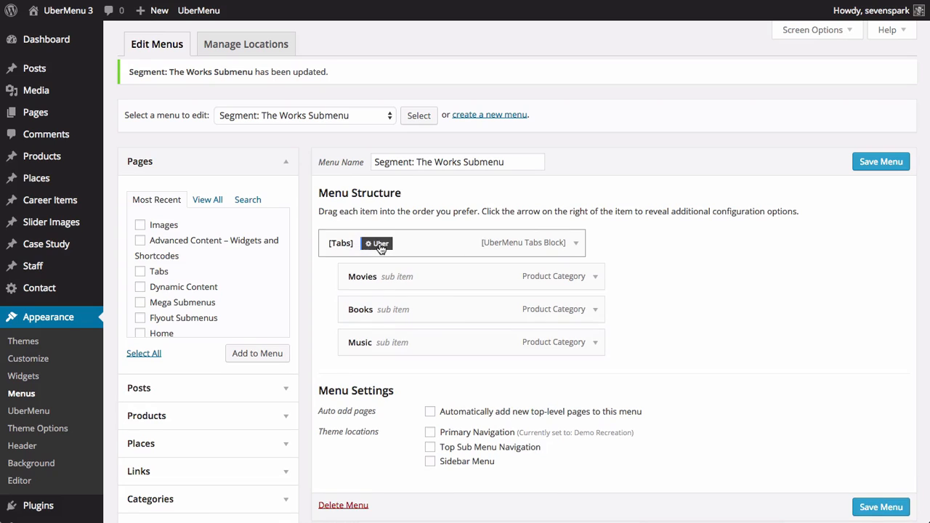
pyautogui.click(381, 247)
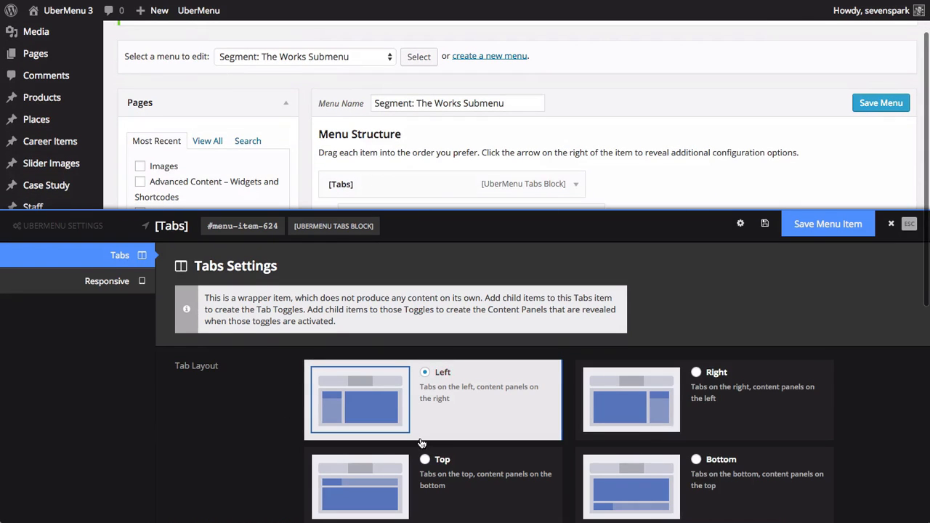
pyautogui.scroll(-4, 262, 312)
pyautogui.scroll(-4, 263, 369)
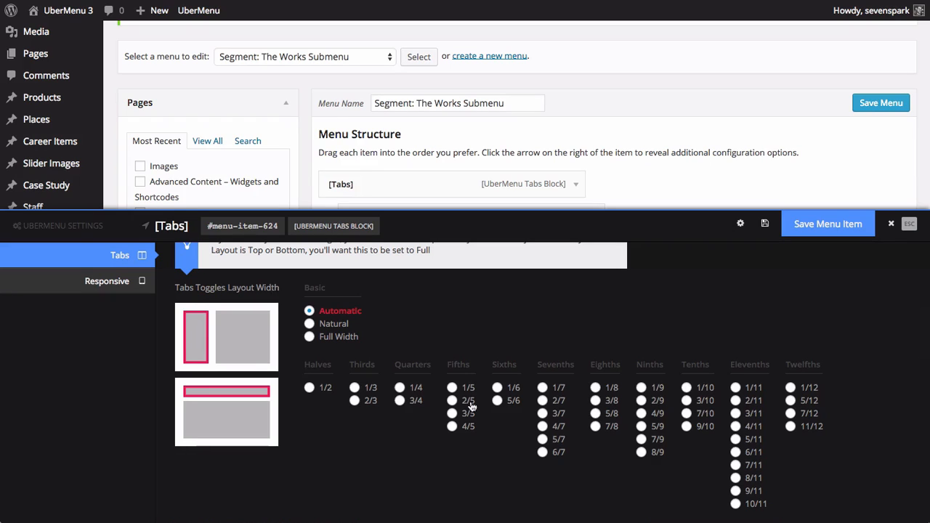
pyautogui.click(452, 389)
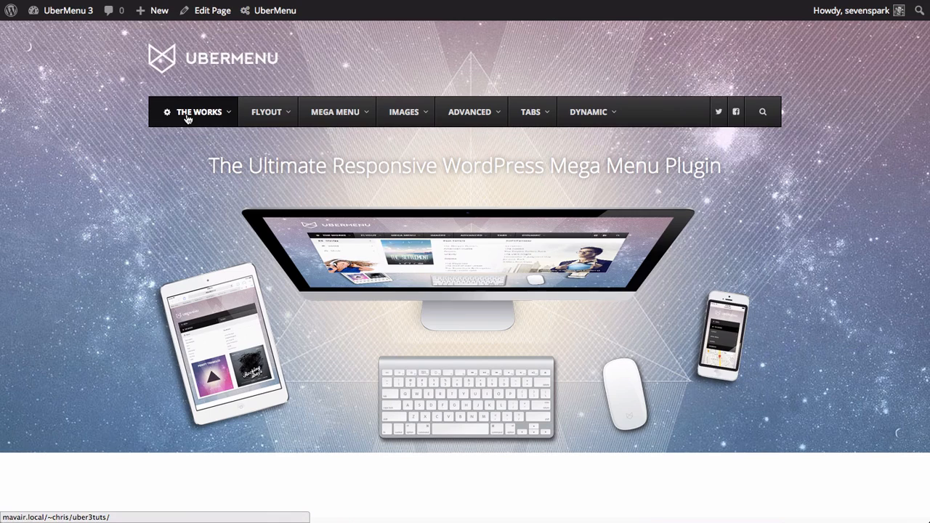
pyautogui.moveTo(187, 119)
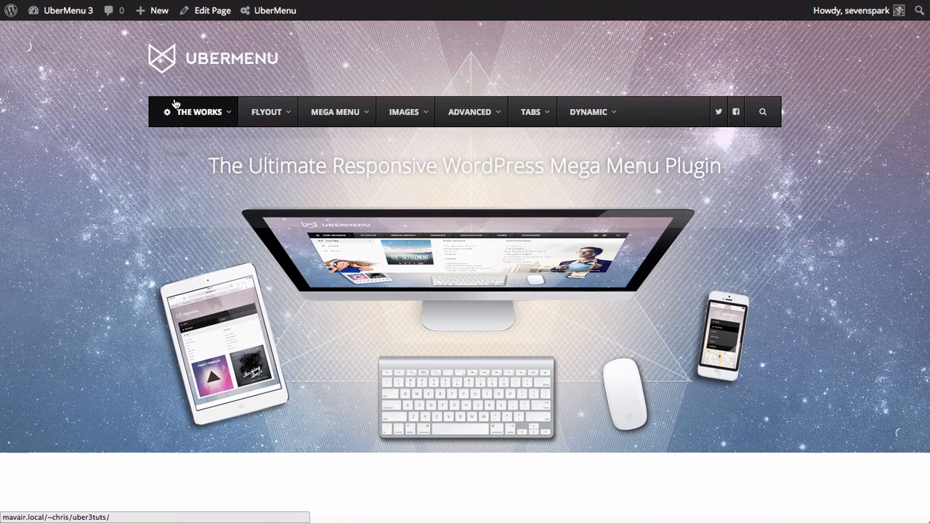
pyautogui.moveTo(167, 114)
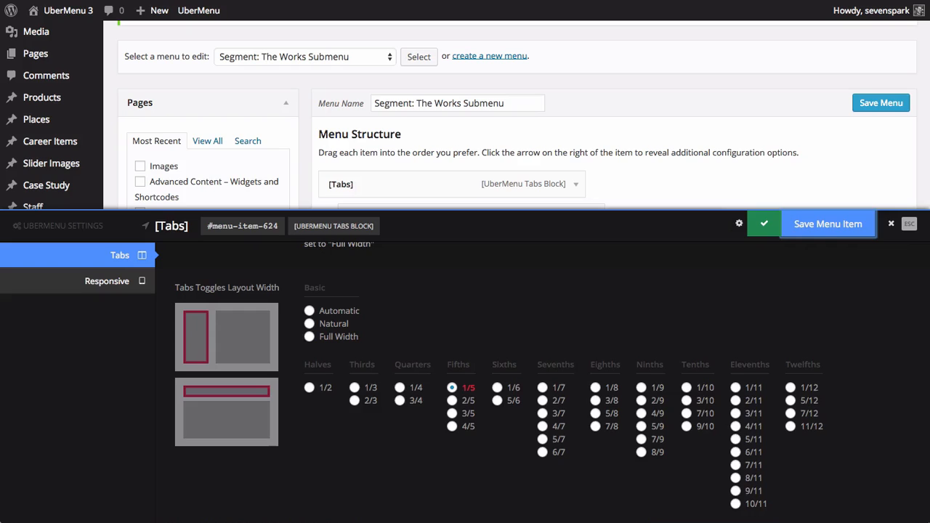
pyautogui.click(910, 224)
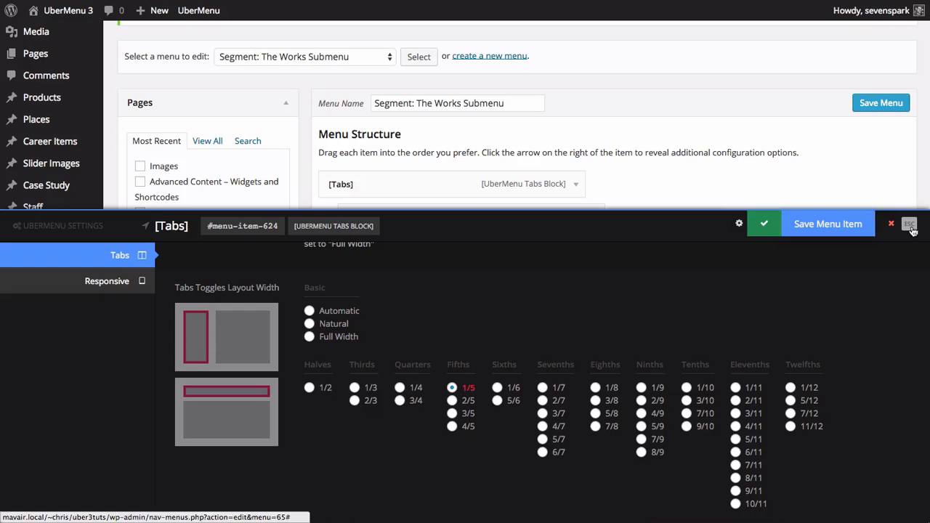
# - Assign the film strip icon to the Movies tab item and save it
pyautogui.click(395, 219)
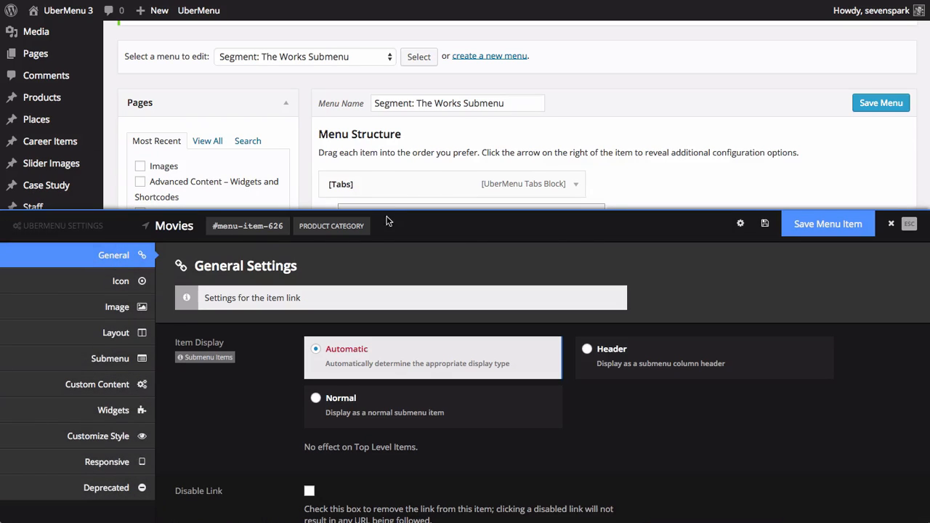
pyautogui.click(144, 280)
pyautogui.click(324, 331)
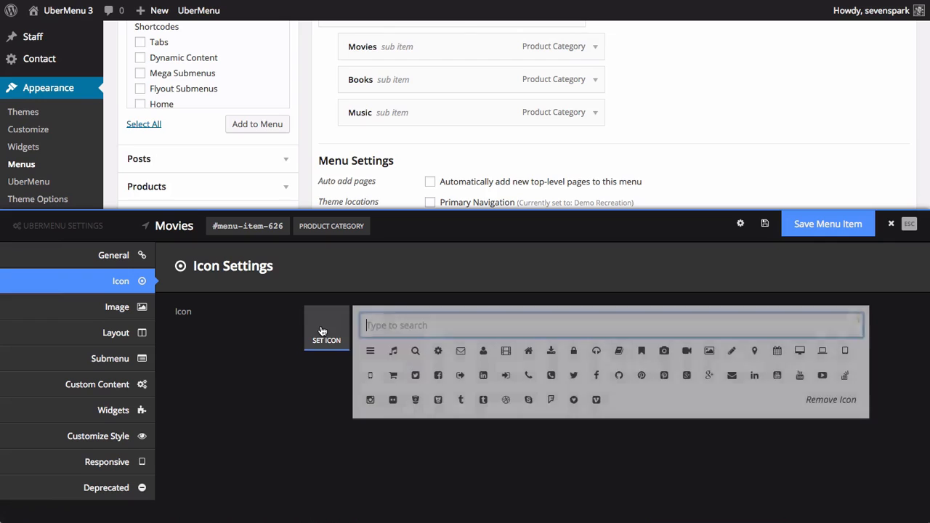
pyautogui.click(509, 359)
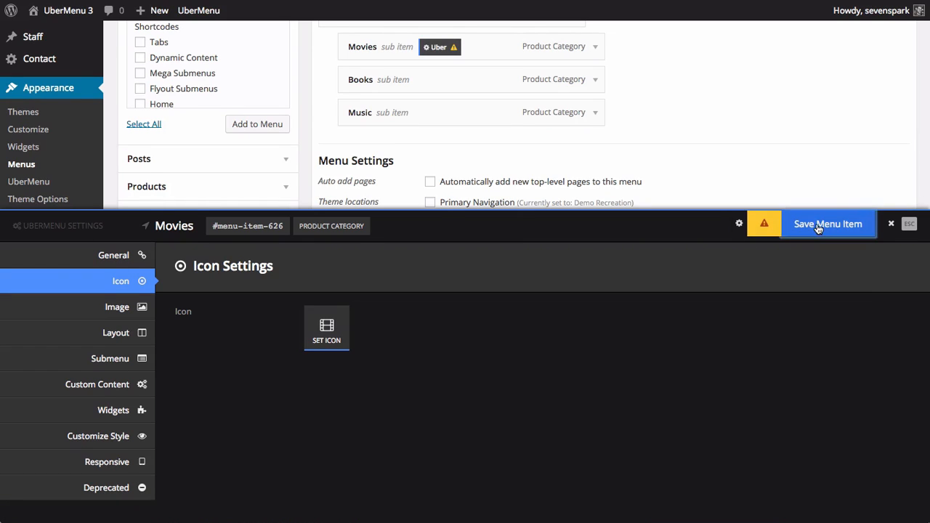
pyautogui.click(806, 223)
# - Assign the book icon to the Books tab item and save it
pyautogui.click(400, 80)
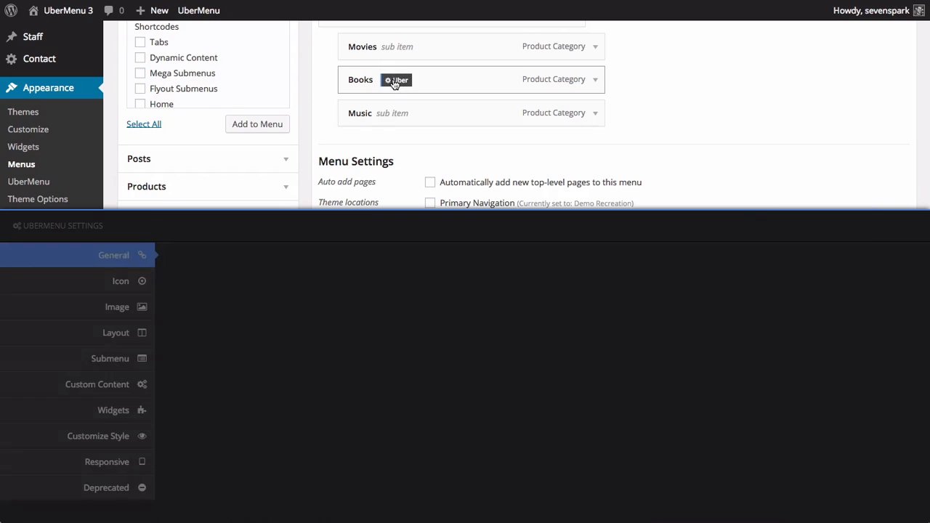
pyautogui.click(125, 280)
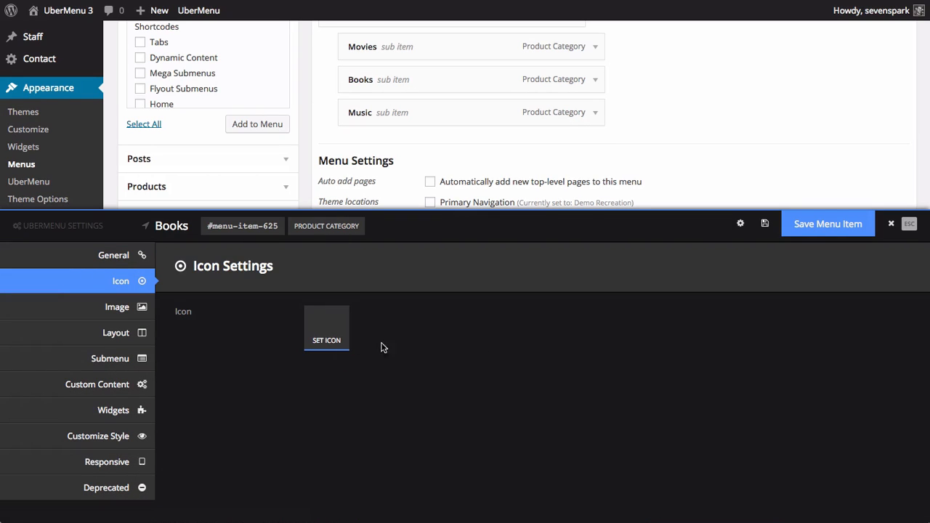
pyautogui.click(328, 337)
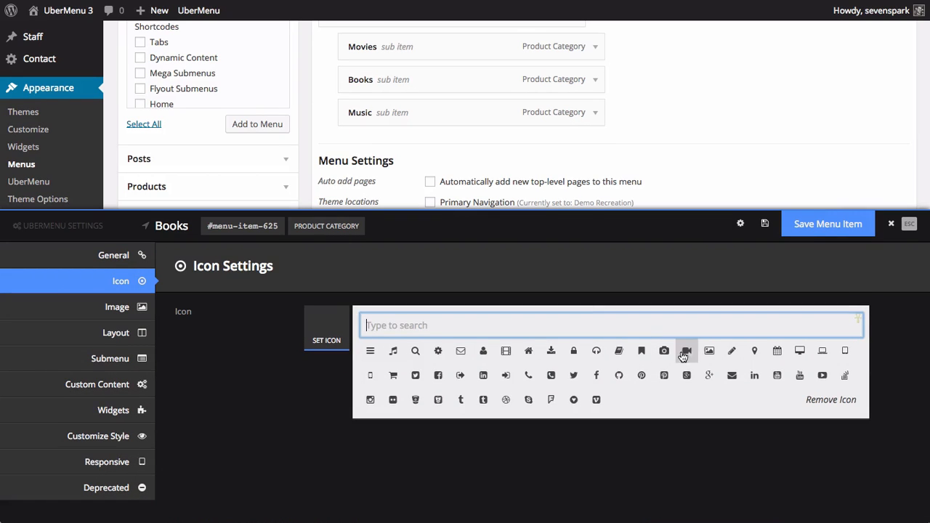
pyautogui.click(620, 354)
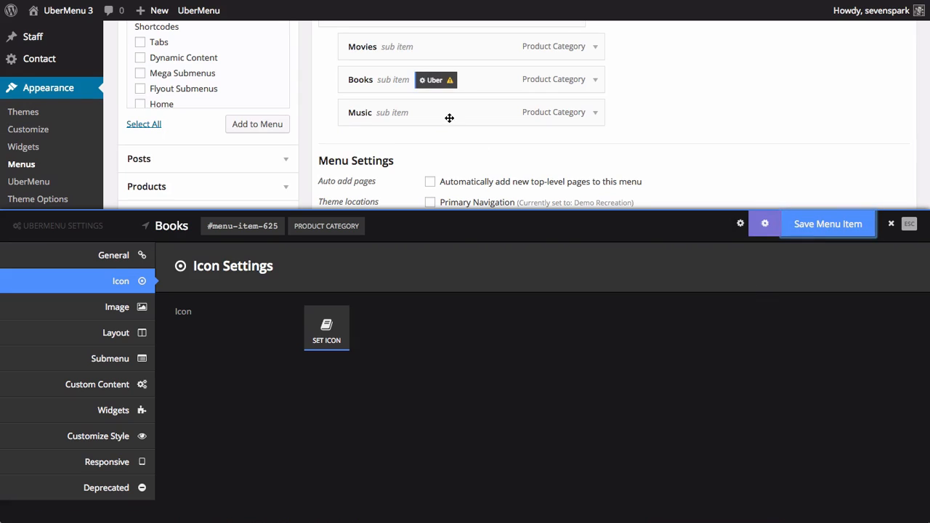
# - Find the headphones icon by searching "head", assign it to the Music tab item and save the item
pyautogui.click(397, 114)
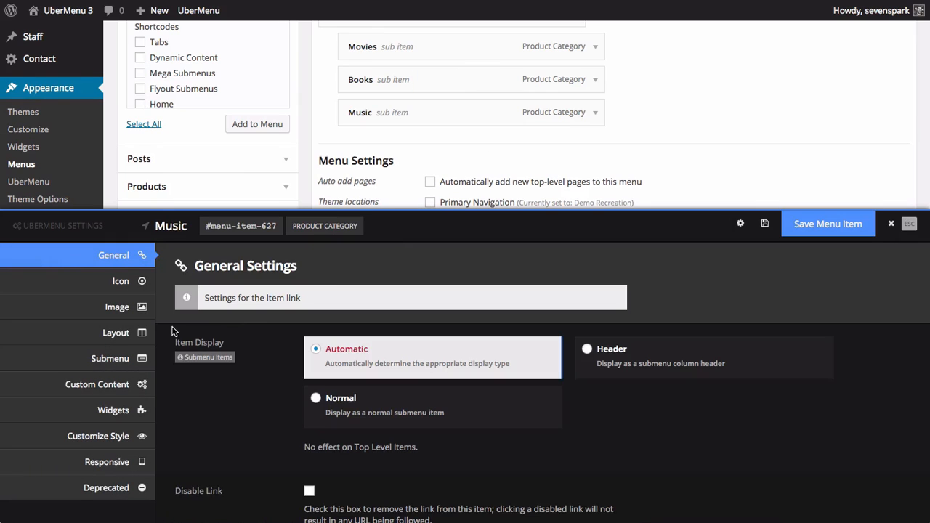
pyautogui.click(125, 281)
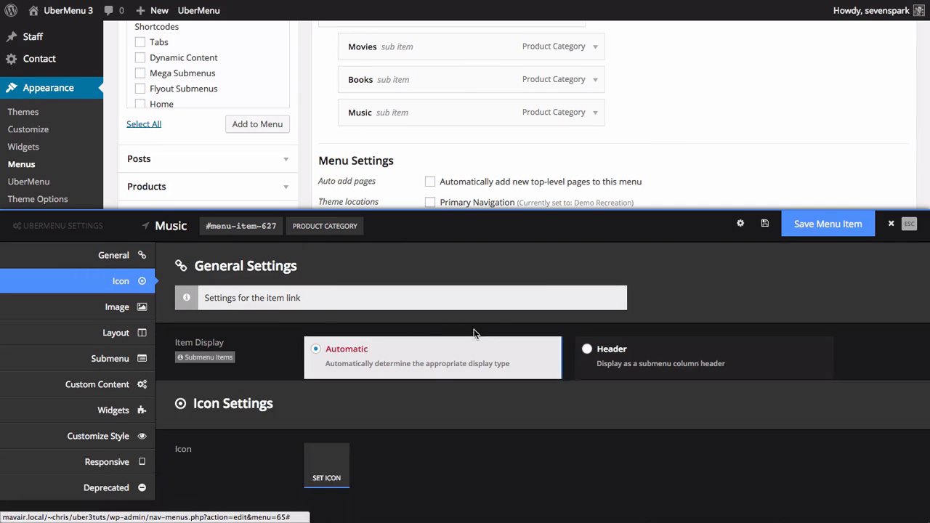
pyautogui.click(310, 334)
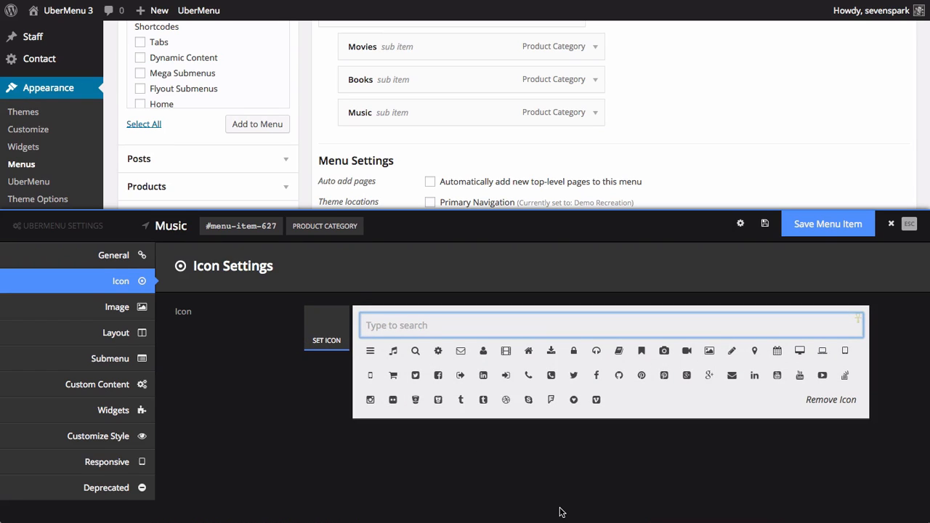
pyautogui.write('head')
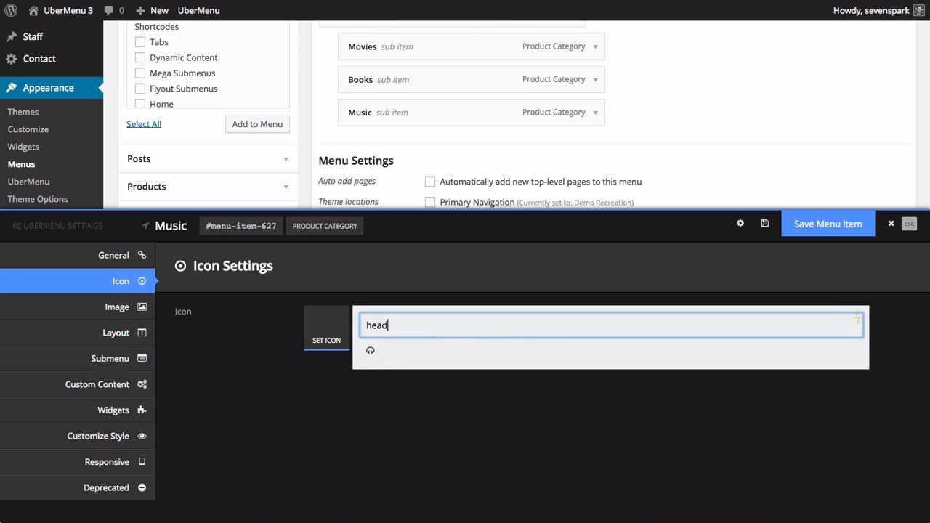
pyautogui.click(371, 351)
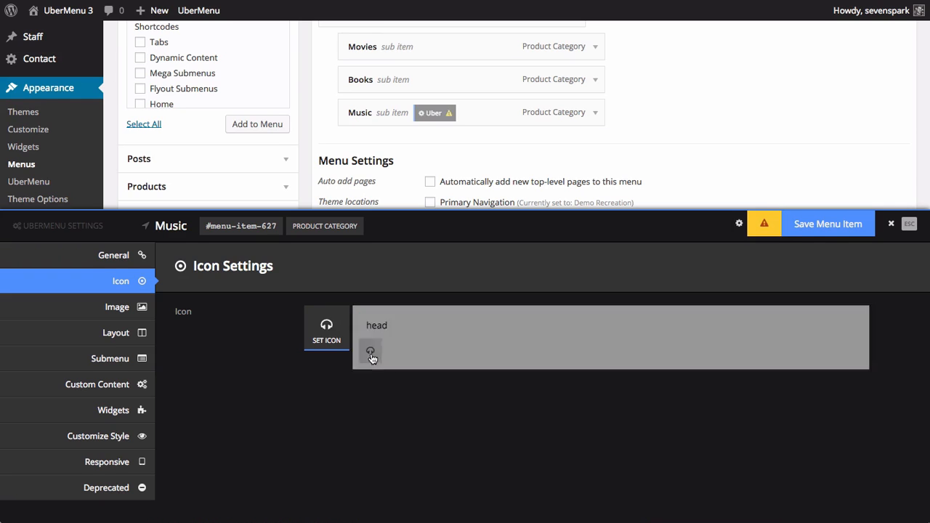
pyautogui.click(828, 224)
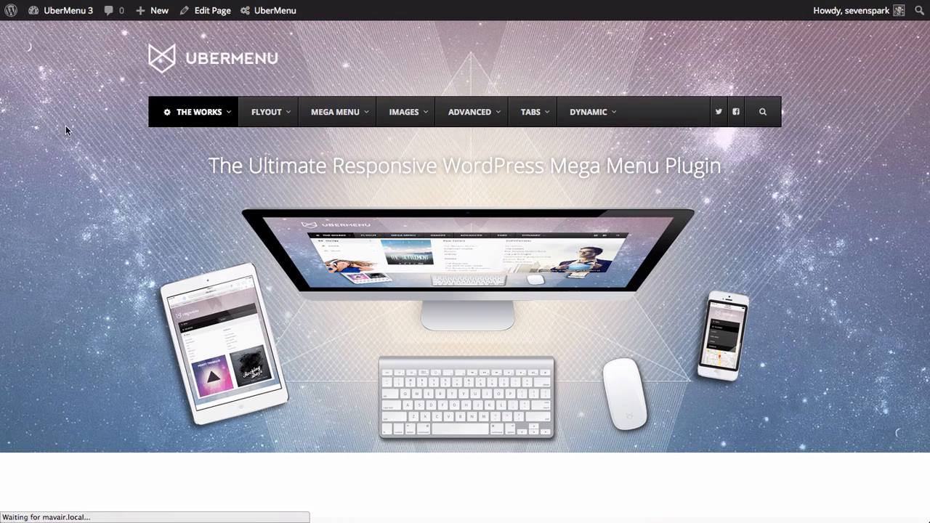
pyautogui.moveTo(178, 118)
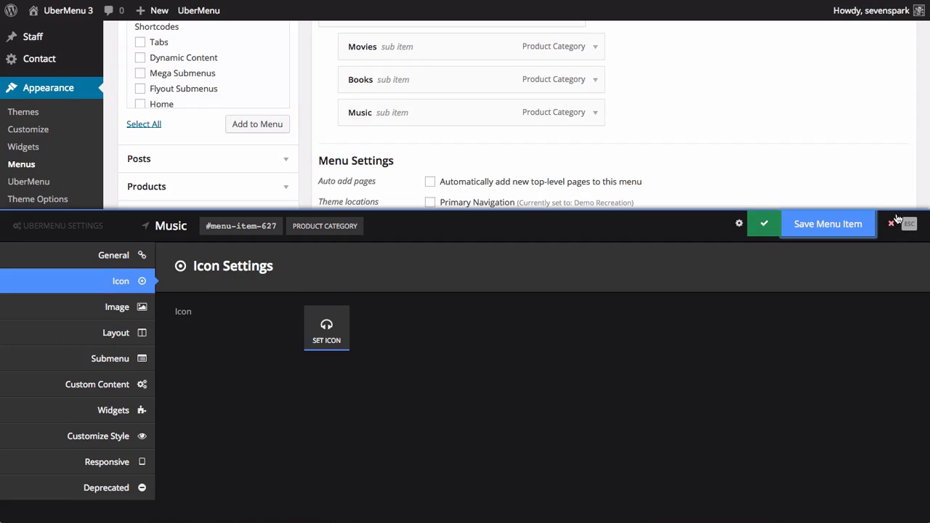
pyautogui.click(893, 222)
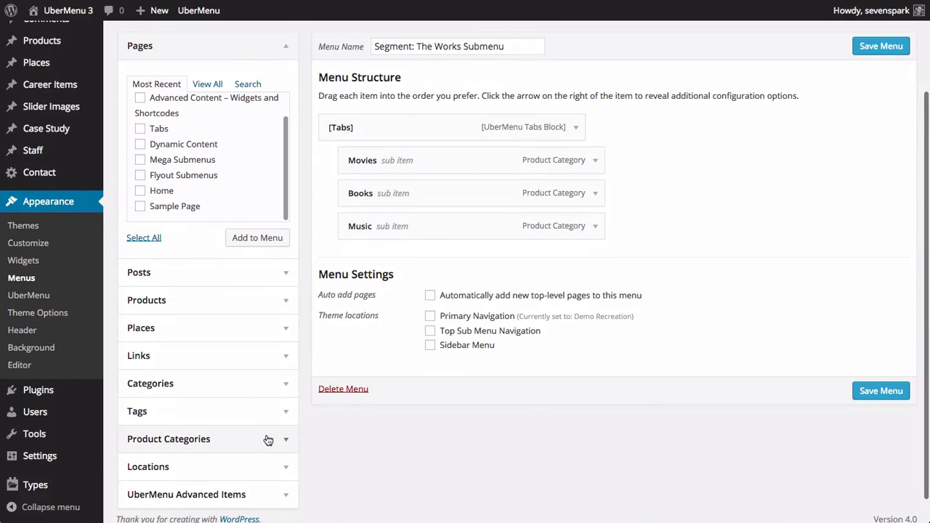
# - Add the product The Empire Strikes Back as a sub item of Movies, save the menu and preview the Movies tab on the site
pyautogui.scroll(-1, 254, 447)
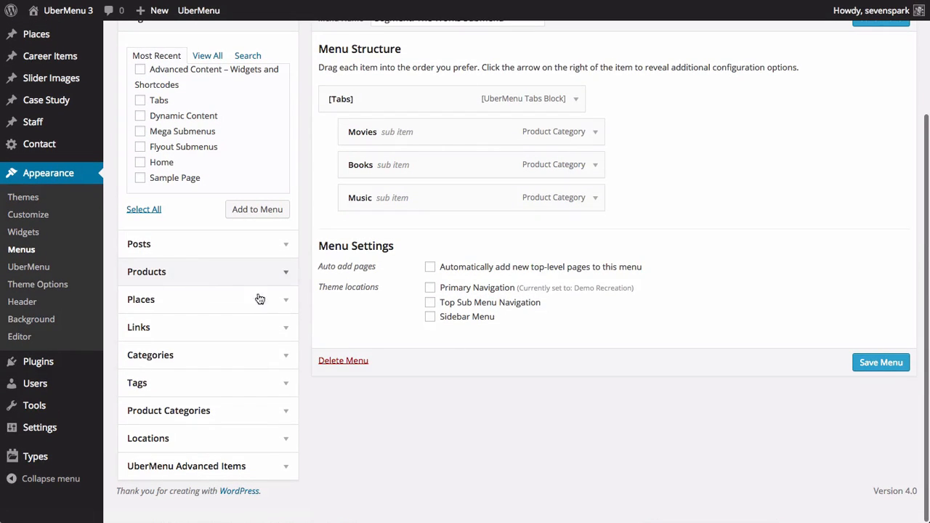
pyautogui.click(205, 277)
pyautogui.scroll(-3, 165, 197)
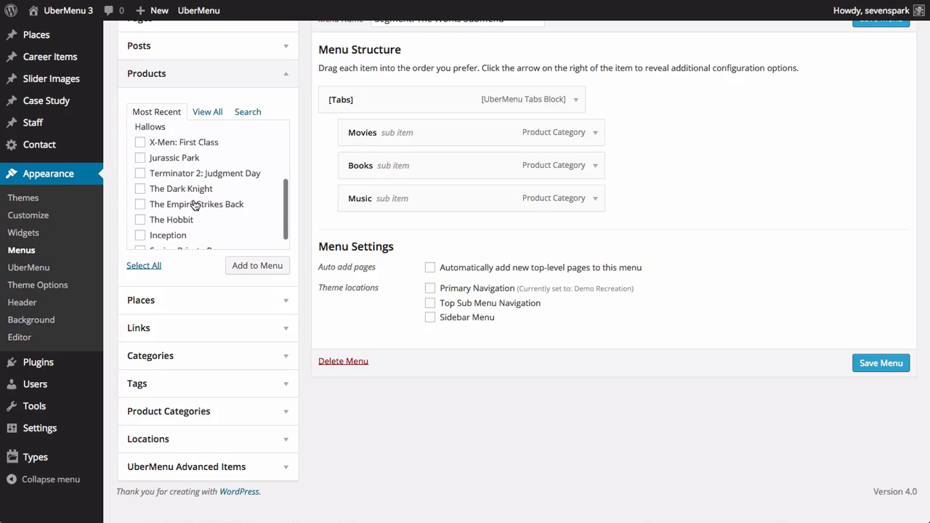
pyautogui.click(257, 269)
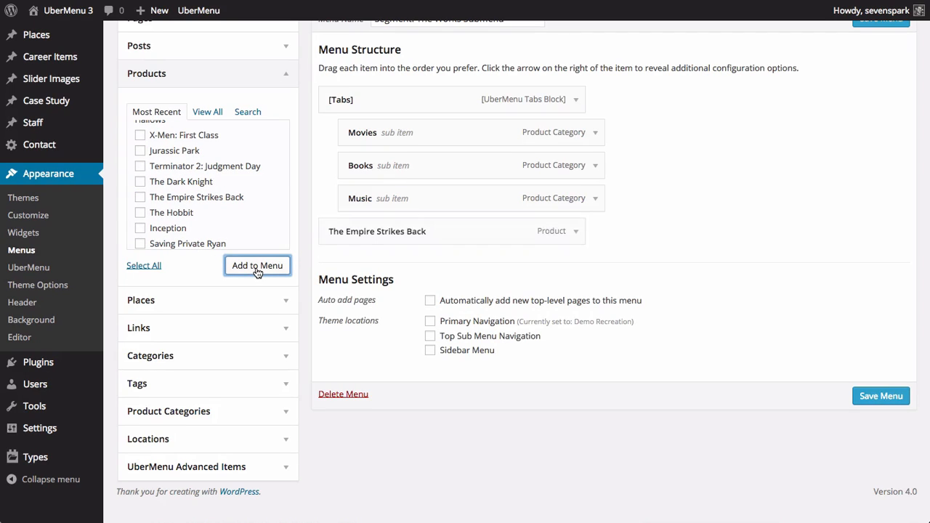
pyautogui.moveTo(400, 231); pyautogui.dragTo(414, 159)
pyautogui.moveTo(483, 178)
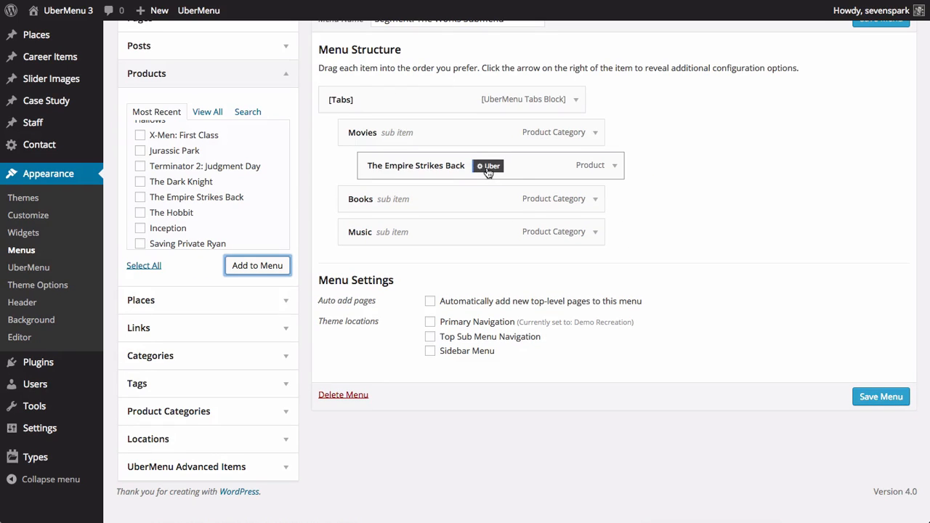
pyautogui.click(883, 398)
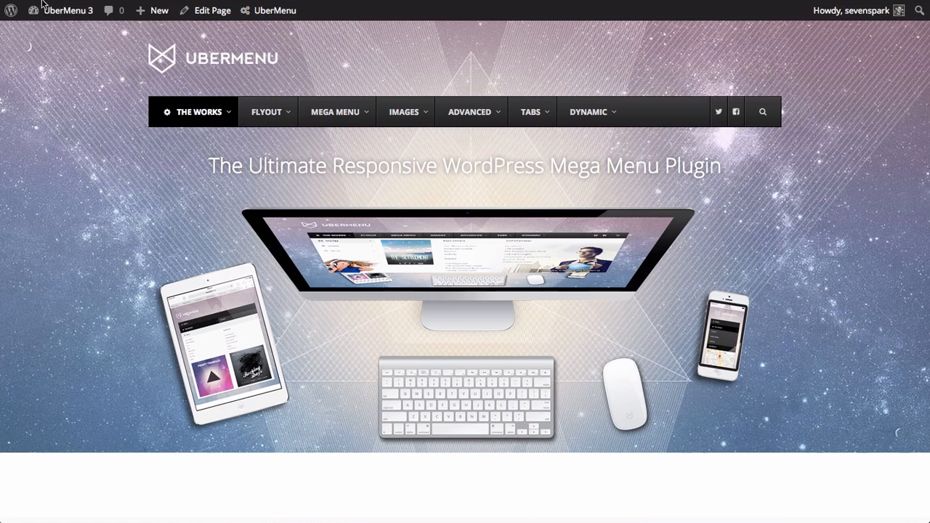
pyautogui.moveTo(197, 112)
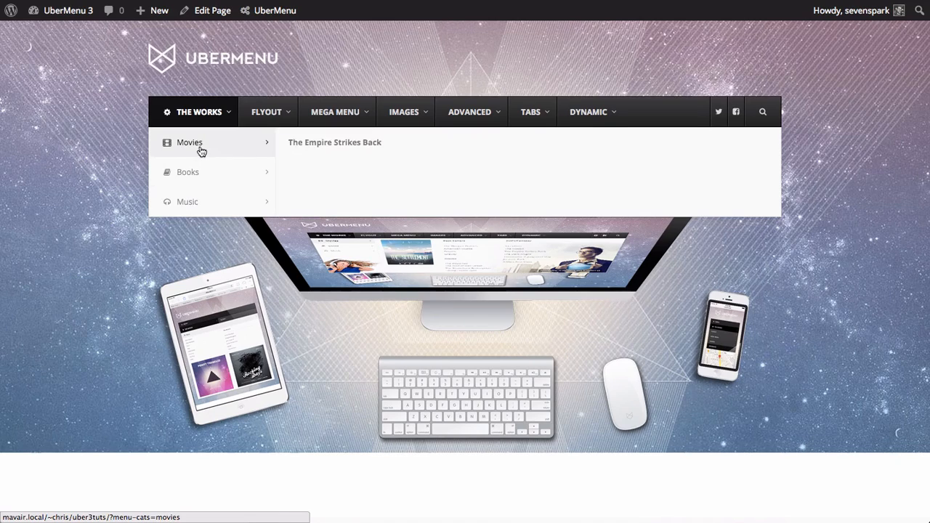
pyautogui.click(338, 144)
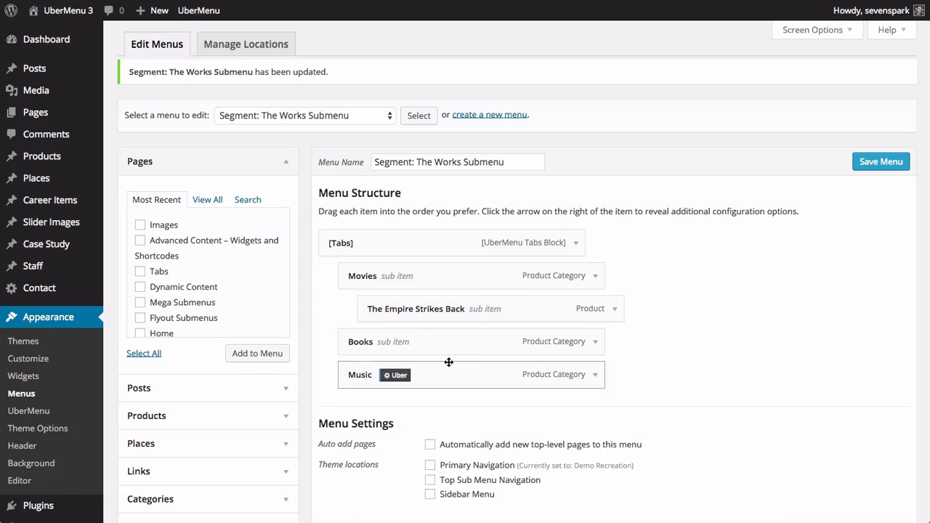
# - Assign the MoviePoster.jpg image from the media library to The Empire Strikes Back menu item
pyautogui.click(482, 311)
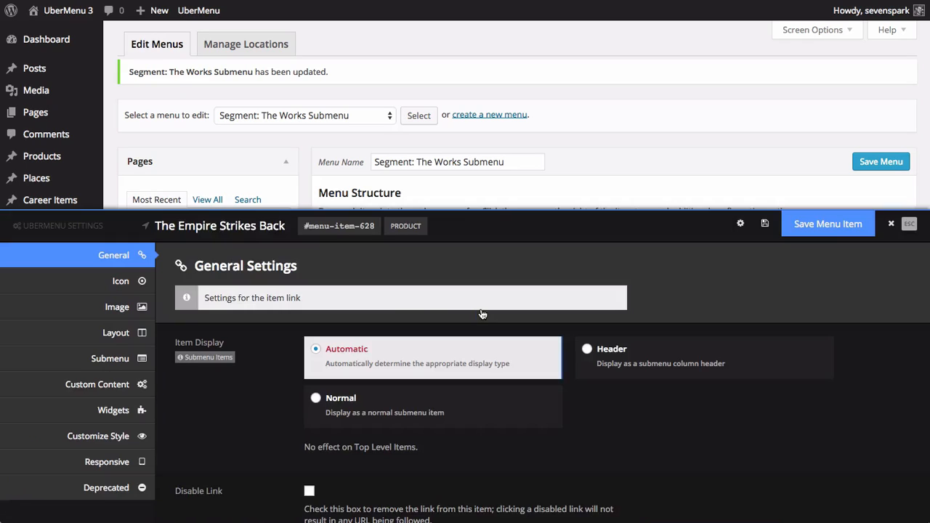
pyautogui.click(117, 307)
pyautogui.scroll(-1, 402, 403)
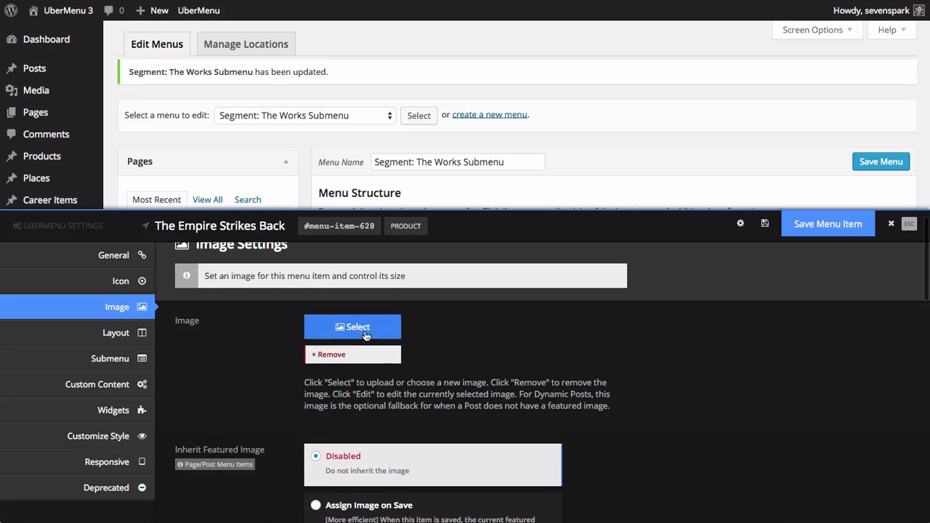
pyautogui.click(367, 327)
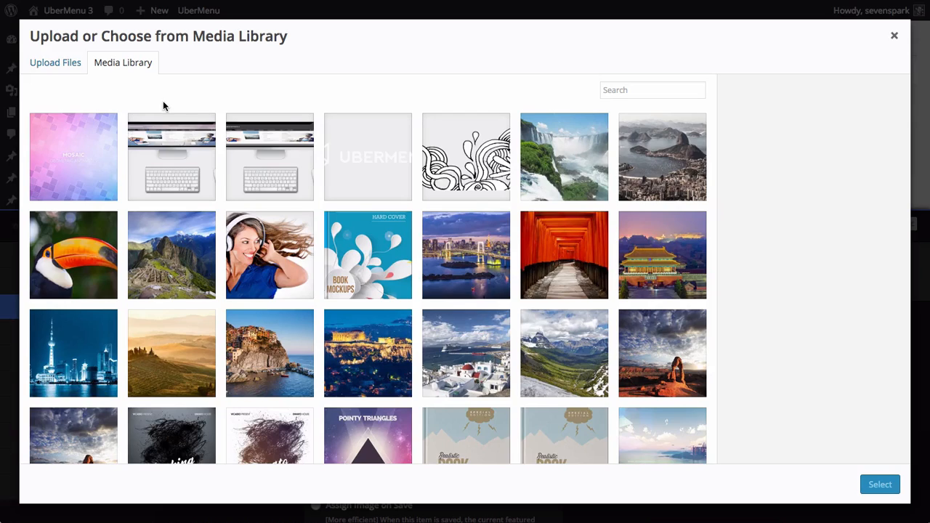
pyautogui.scroll(-3, 426, 333)
pyautogui.click(652, 299)
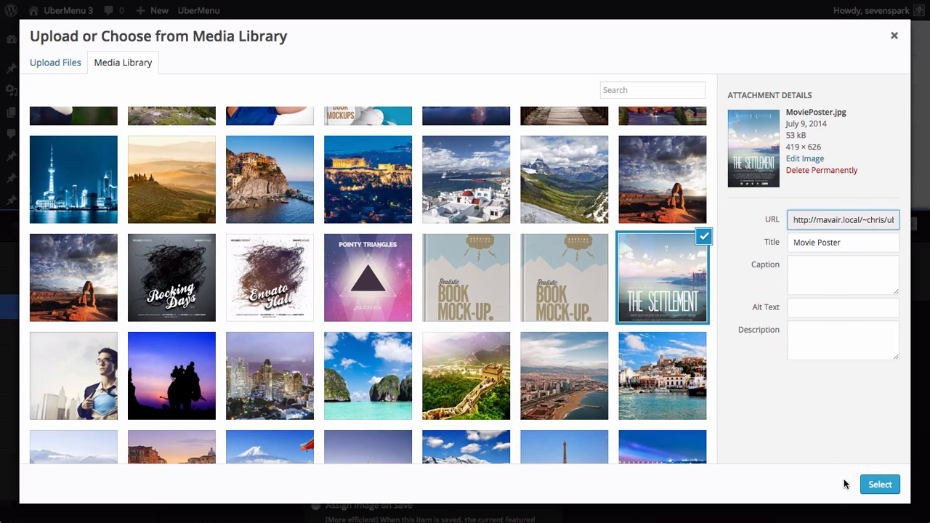
pyautogui.click(881, 485)
# - Save The Empire Strikes Back item, then reload the site and preview The Works and Images submenus
pyautogui.scroll(-3, 617, 445)
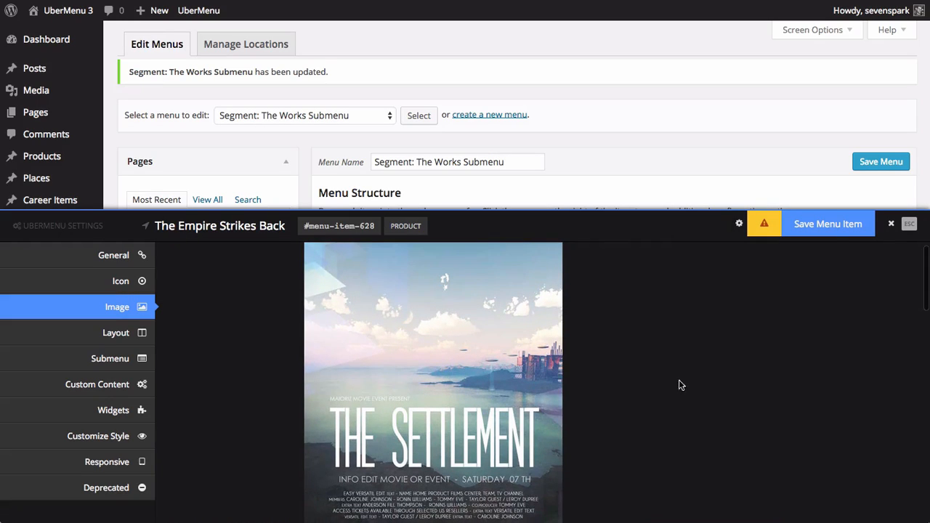
pyautogui.click(832, 231)
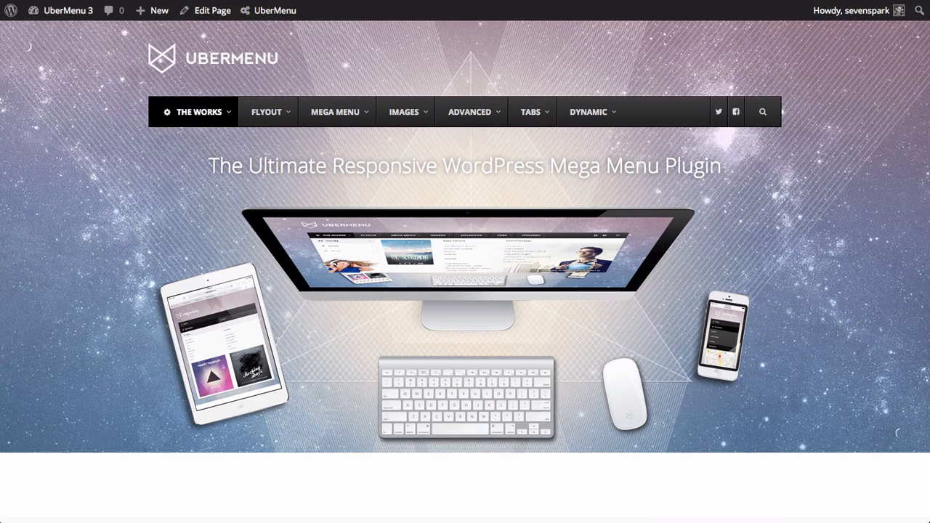
pyautogui.press('super+r')
pyautogui.moveTo(181, 120)
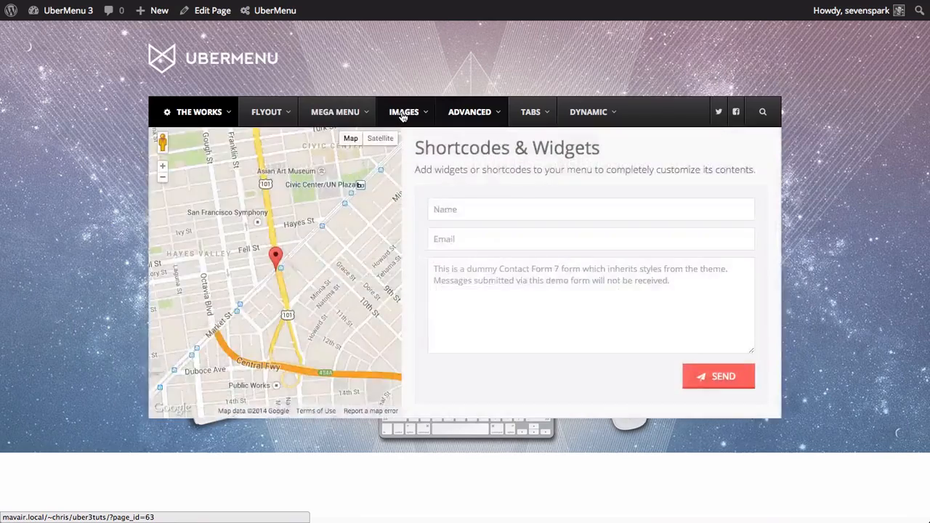
pyautogui.moveTo(404, 113)
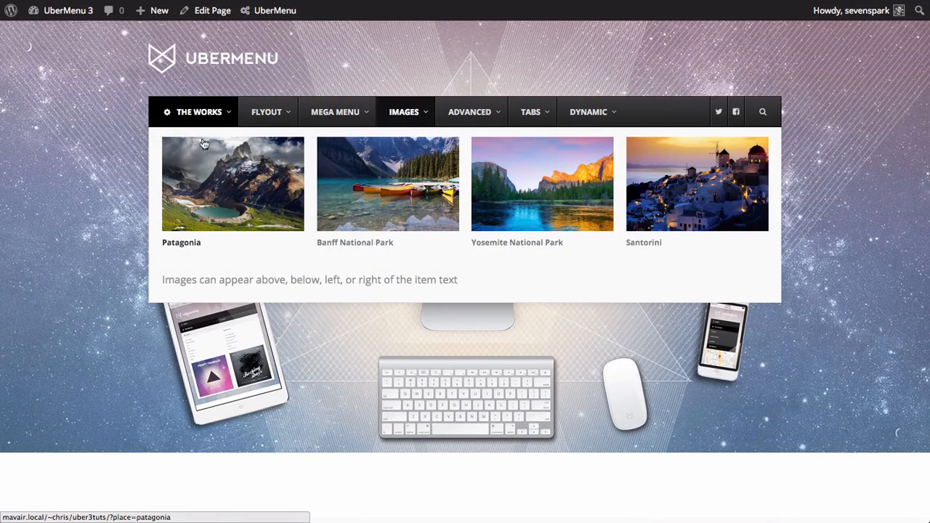
pyautogui.moveTo(273, 147)
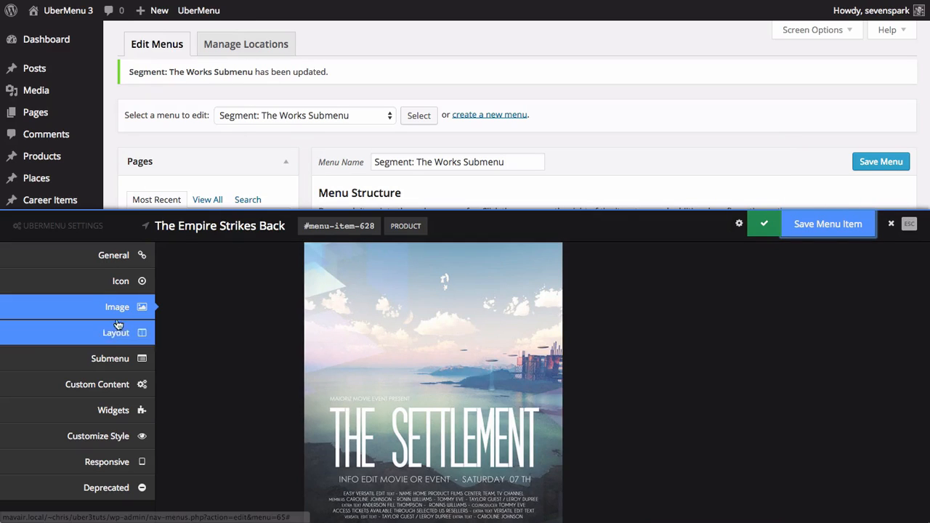
# - Set the image size of The Empire Strikes Back item to Medium, save it and preview The Works submenu on the site
pyautogui.scroll(-10, 329, 310)
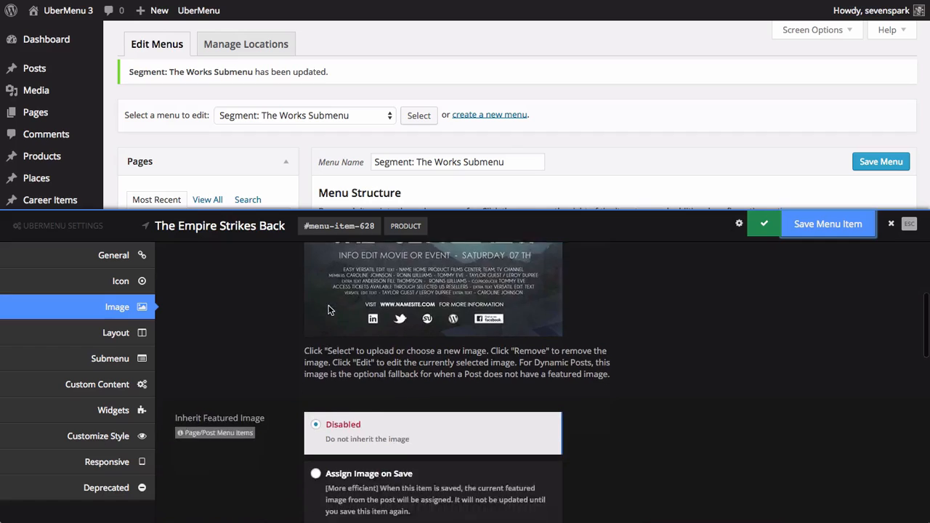
pyautogui.scroll(-5, 329, 310)
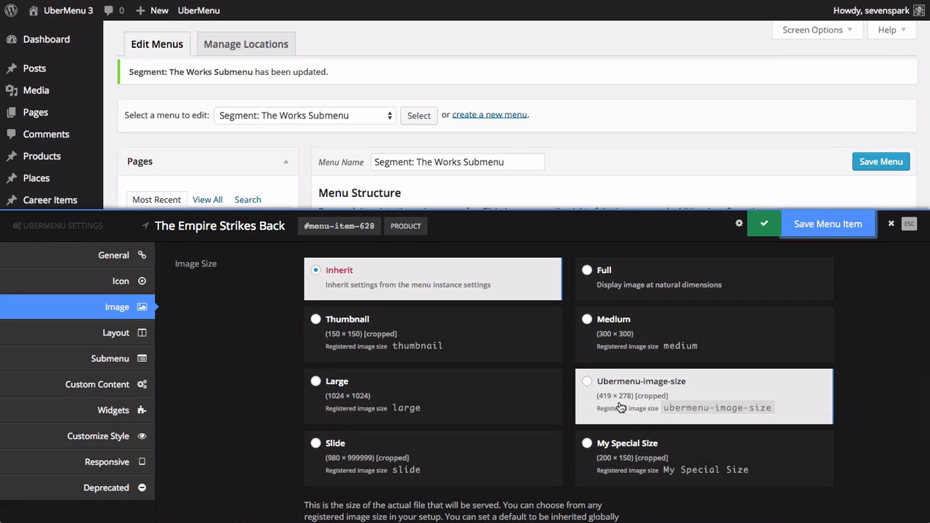
pyautogui.click(621, 333)
pyautogui.click(861, 221)
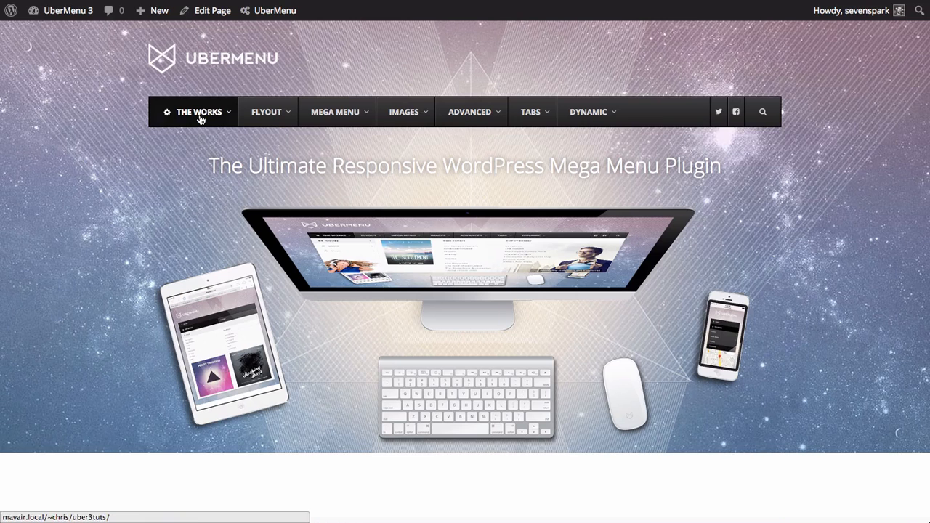
pyautogui.moveTo(200, 119)
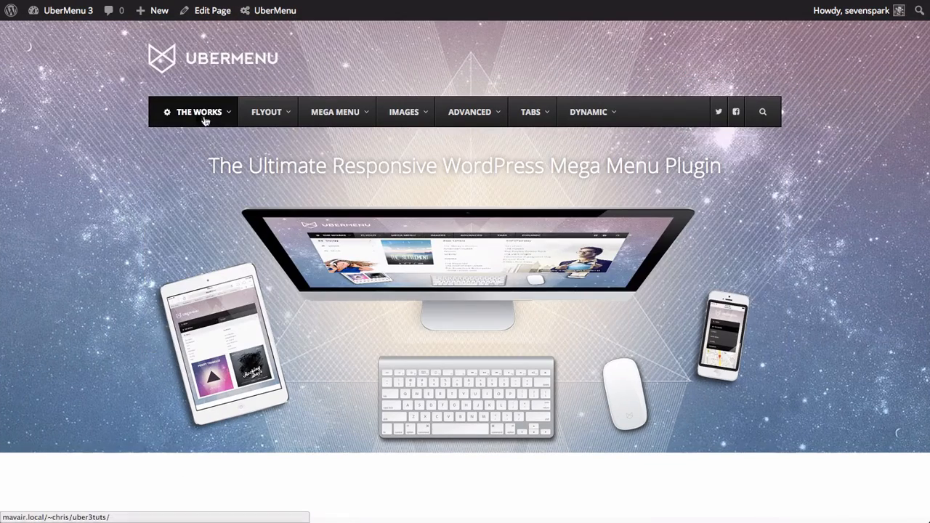
pyautogui.moveTo(202, 124)
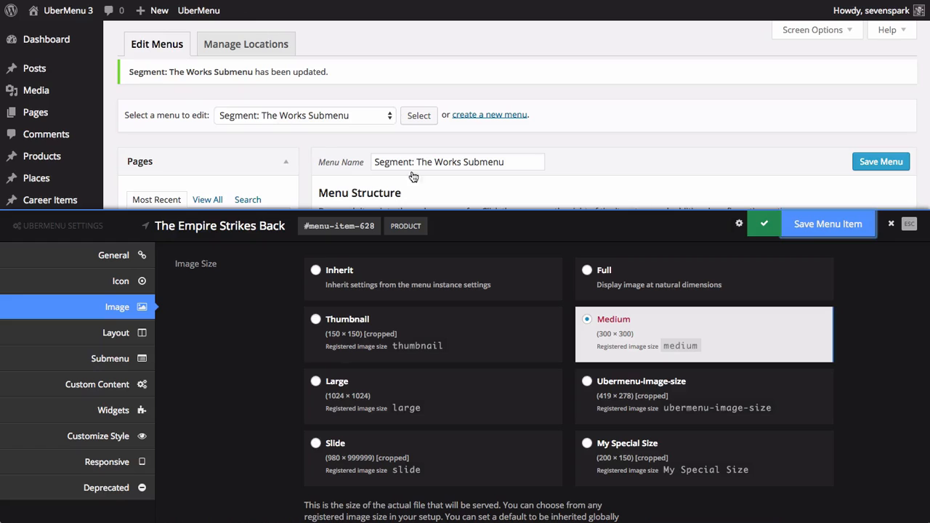
# - Set the Movies item's Submenu Column Default to 1/4
pyautogui.click(909, 224)
pyautogui.moveTo(404, 282)
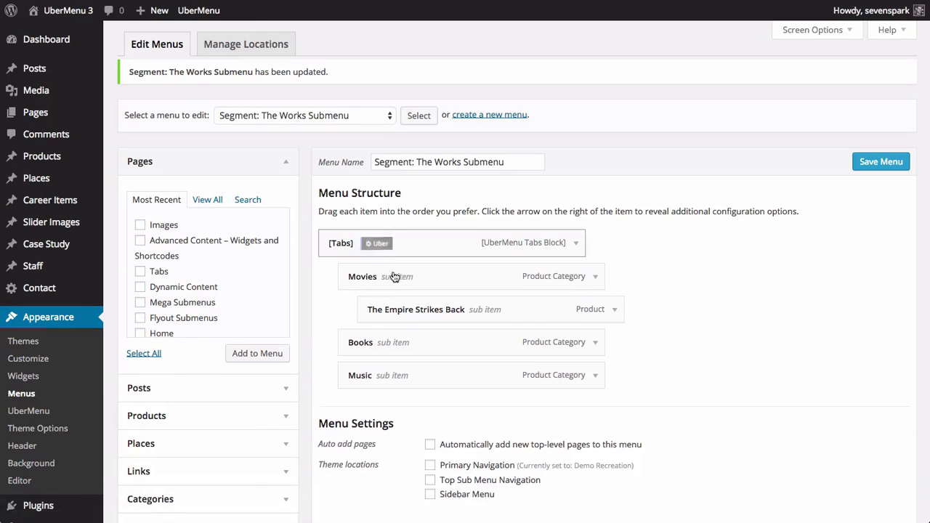
pyautogui.click(401, 277)
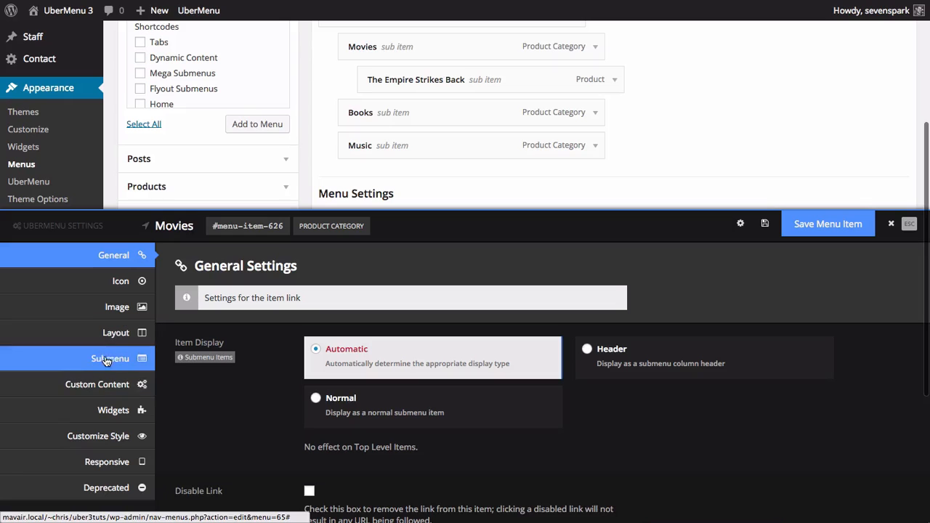
pyautogui.click(109, 359)
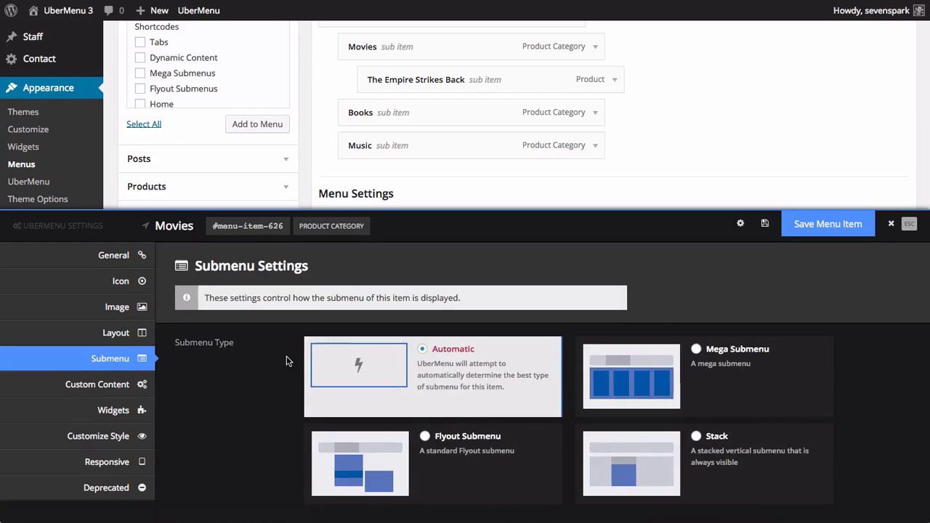
pyautogui.scroll(-5, 287, 361)
pyautogui.scroll(-10, 286, 361)
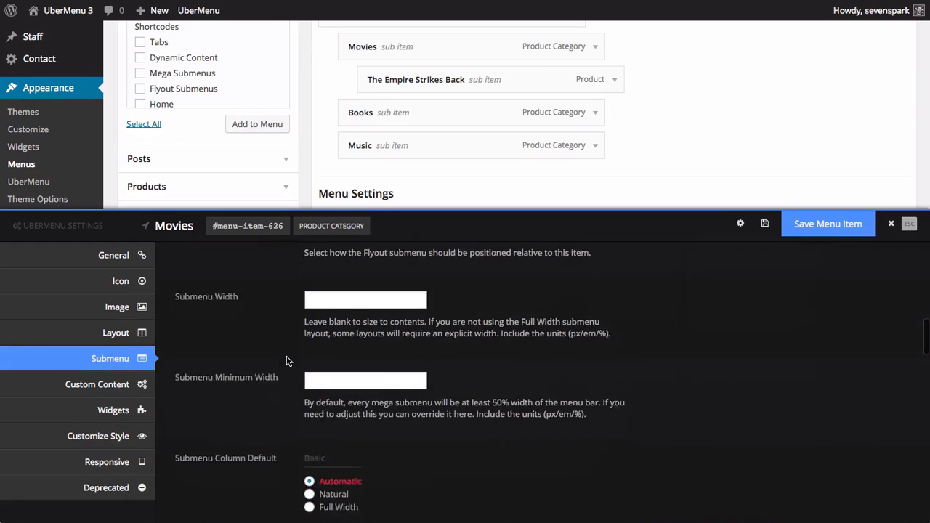
pyautogui.scroll(-3, 287, 361)
pyautogui.scroll(-2, 287, 363)
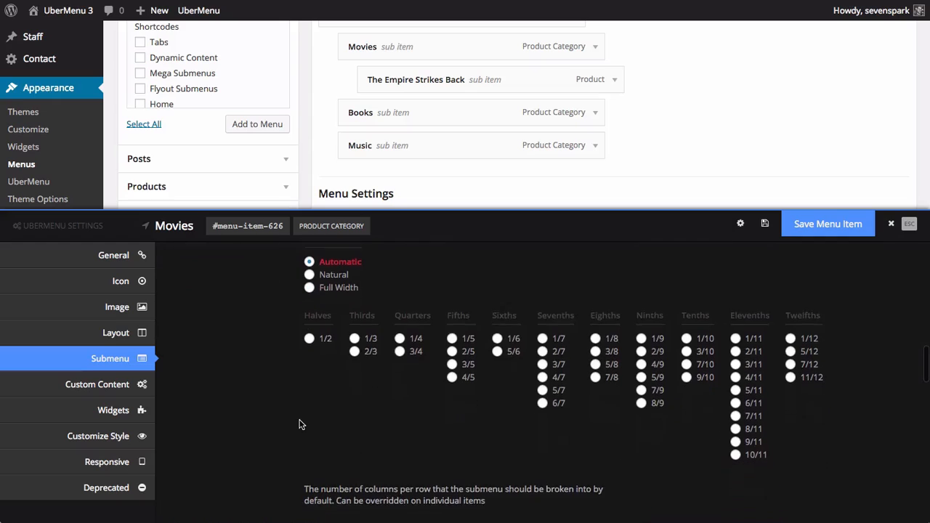
pyautogui.click(400, 289)
pyautogui.scroll(2, 335, 391)
pyautogui.scroll(1, 335, 391)
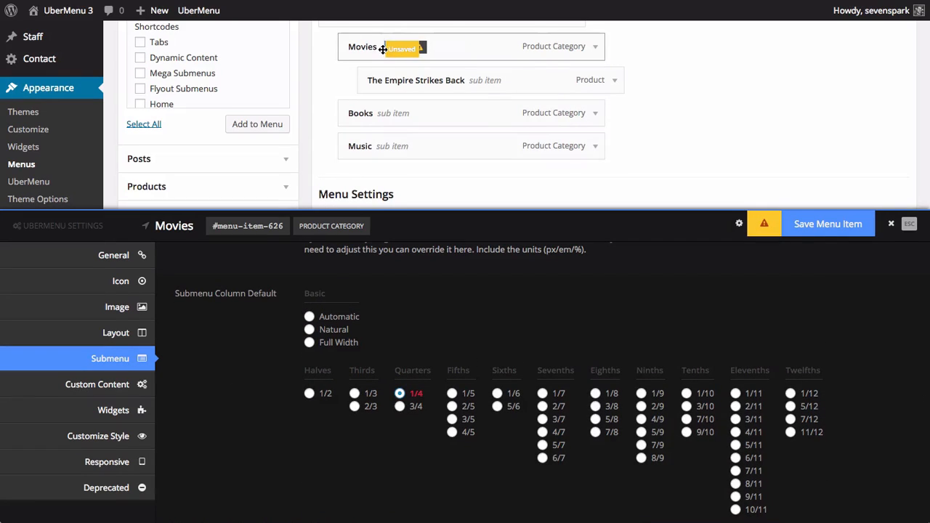
# - Save the Movies item and preview The Works submenu on the site
pyautogui.click(833, 228)
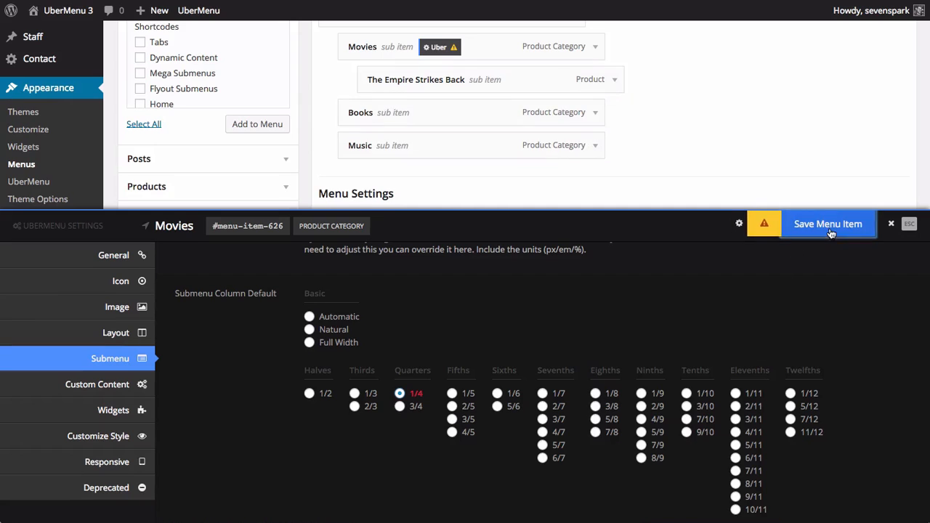
pyautogui.click(50, 6)
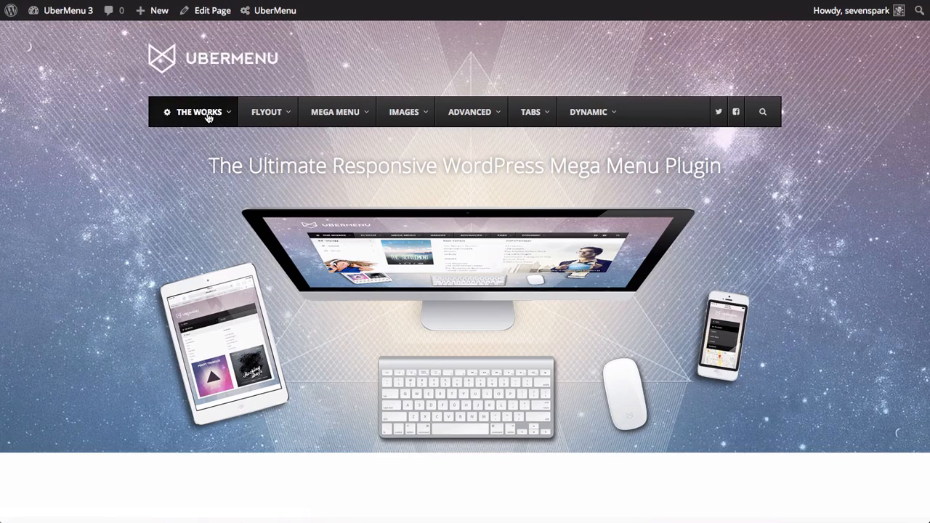
pyautogui.moveTo(209, 116)
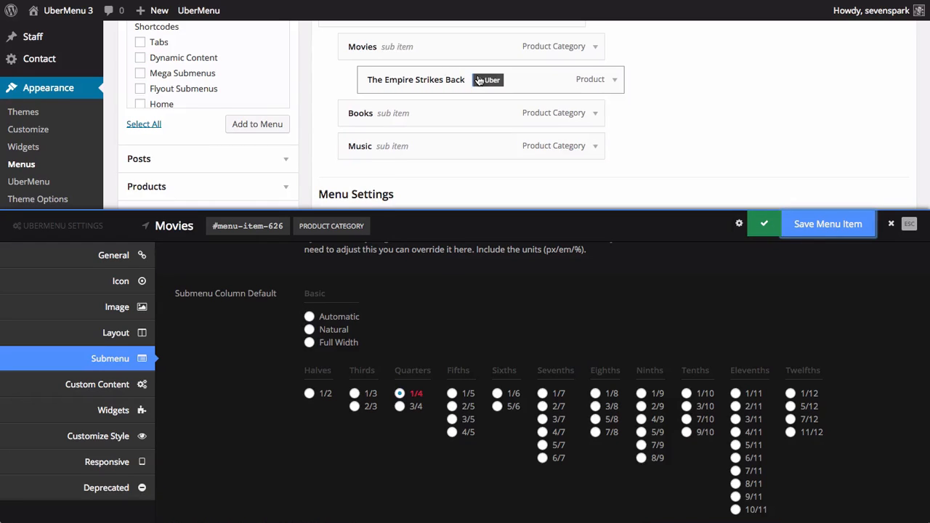
# - Set The Empire Strikes Back item's layout to Image Only, save it and preview The Works submenu on the site
pyautogui.click(480, 80)
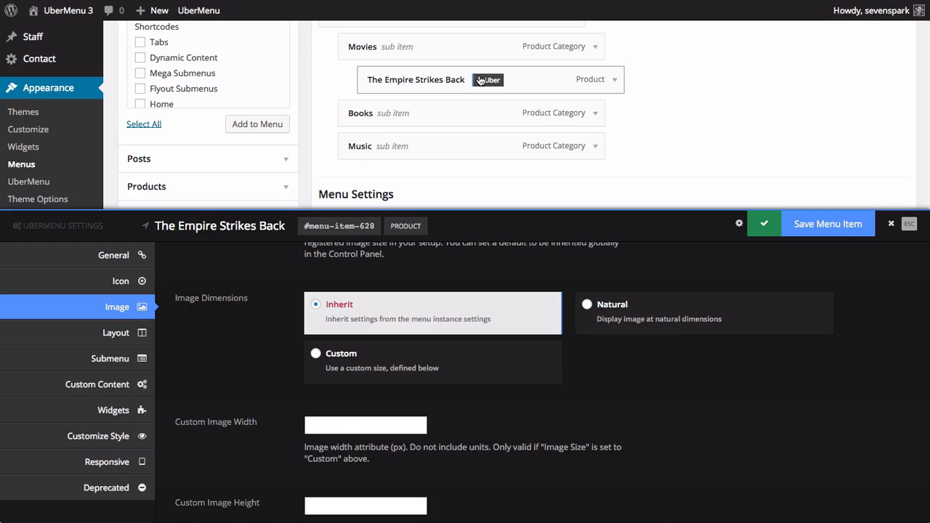
pyautogui.click(116, 333)
pyautogui.scroll(-5, 343, 333)
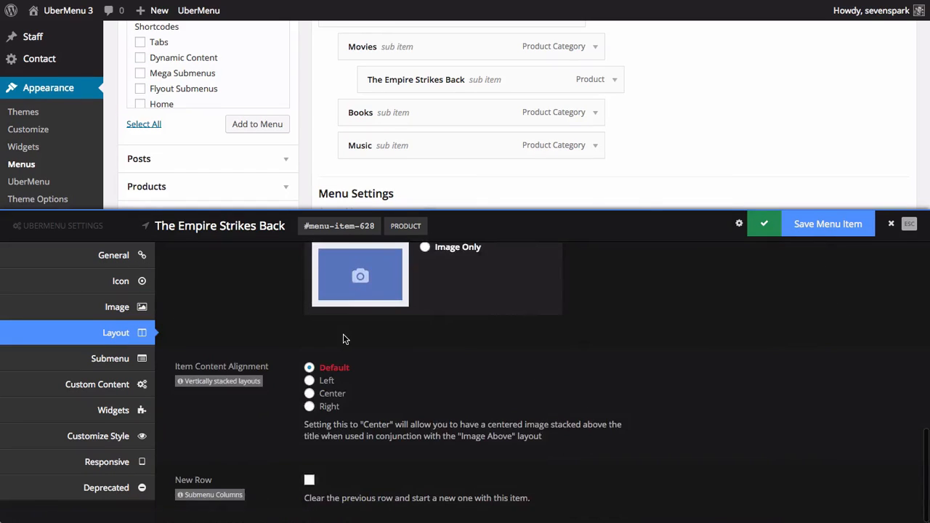
pyautogui.scroll(5, 343, 334)
pyautogui.scroll(3, 343, 333)
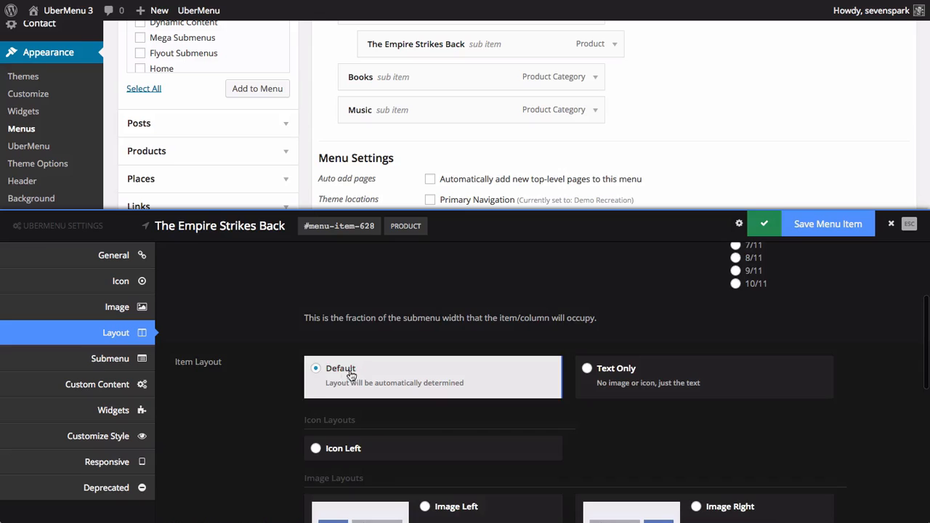
pyautogui.scroll(-2, 349, 377)
pyautogui.scroll(2, 350, 378)
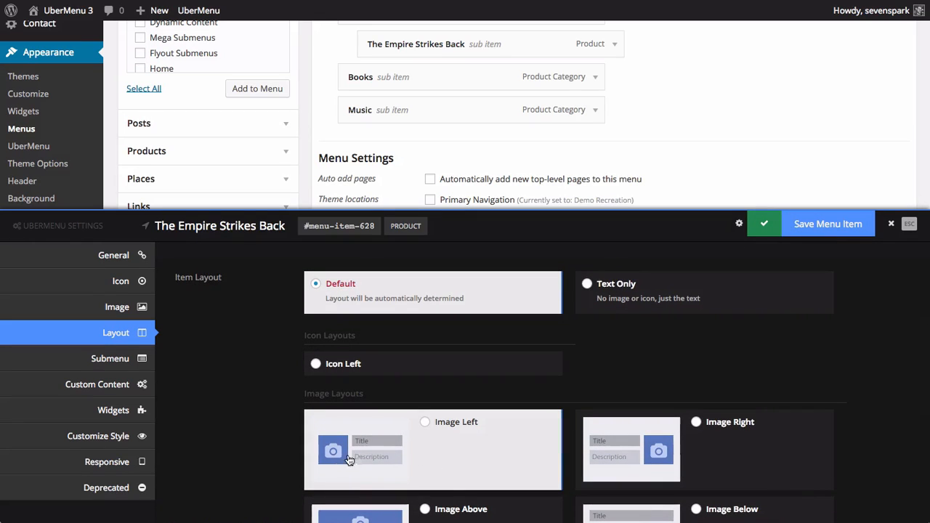
pyautogui.scroll(-5, 266, 329)
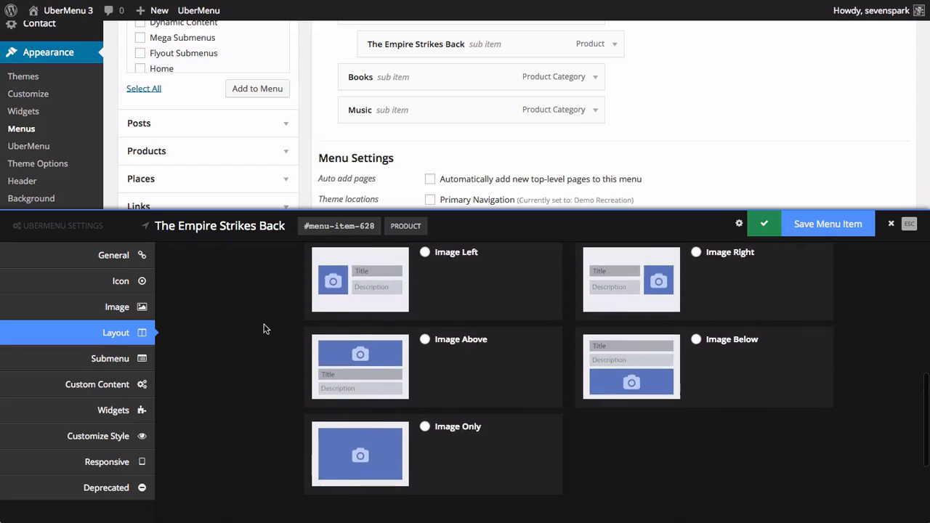
pyautogui.click(446, 424)
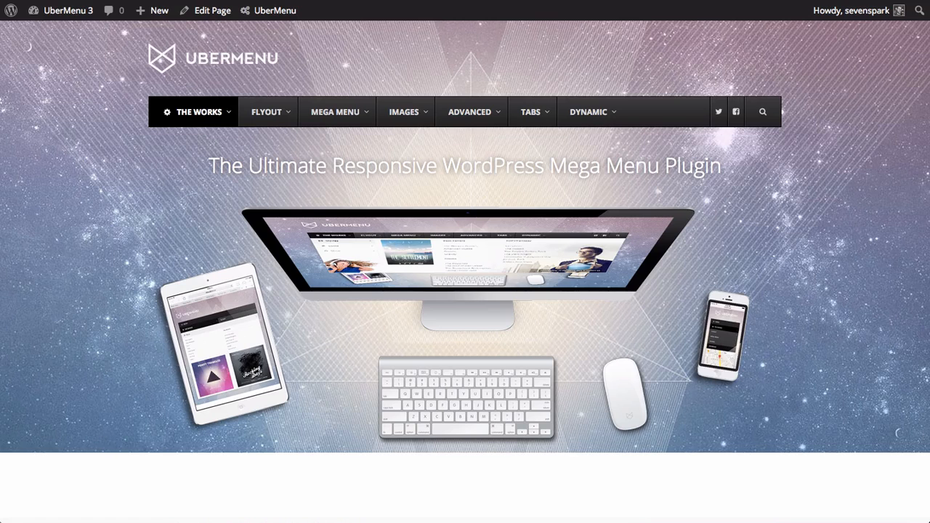
pyautogui.moveTo(196, 121)
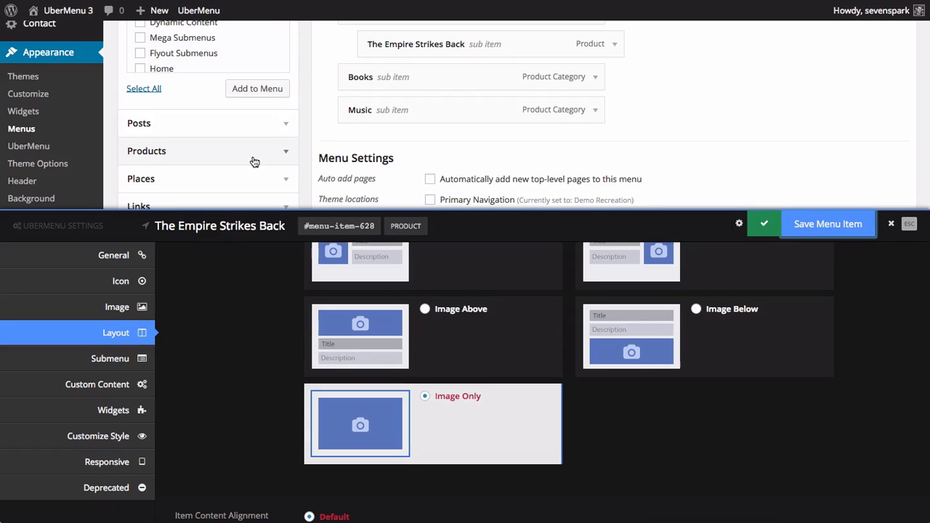
# - Add the product categories Best Sellers and Drama as sub items of Movies, save the menu and preview the Movies tab
pyautogui.press('Escape')
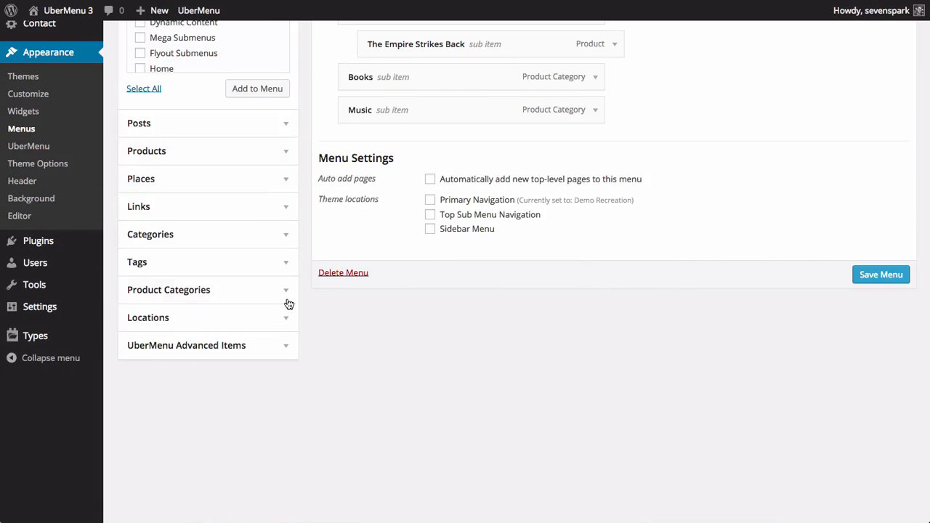
pyautogui.click(211, 290)
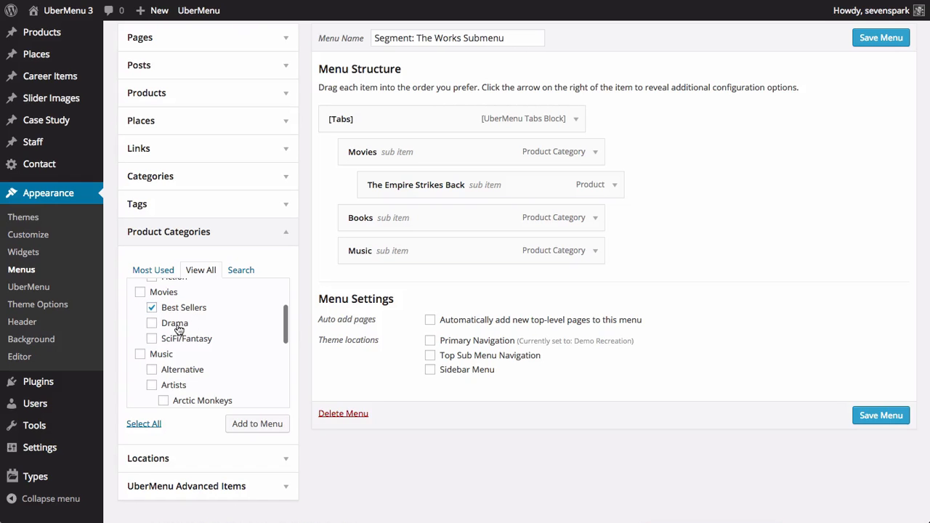
pyautogui.click(177, 328)
pyautogui.click(258, 423)
pyautogui.moveTo(327, 284); pyautogui.dragTo(369, 217)
pyautogui.moveTo(343, 320); pyautogui.dragTo(371, 250)
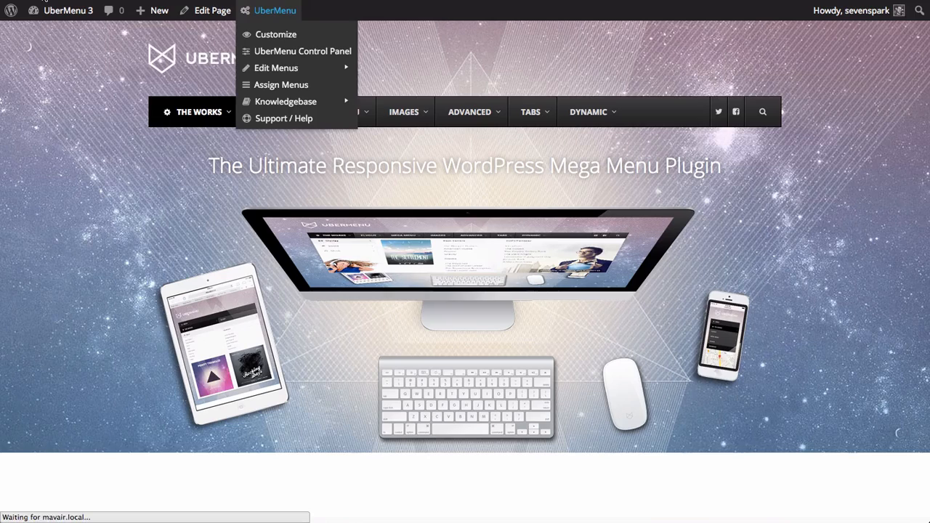
pyautogui.moveTo(181, 106)
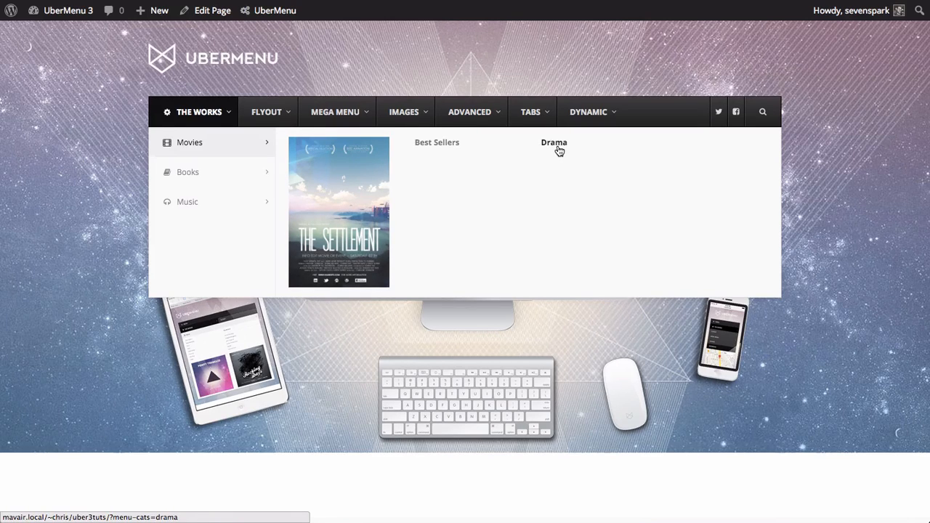
pyautogui.moveTo(341, 111)
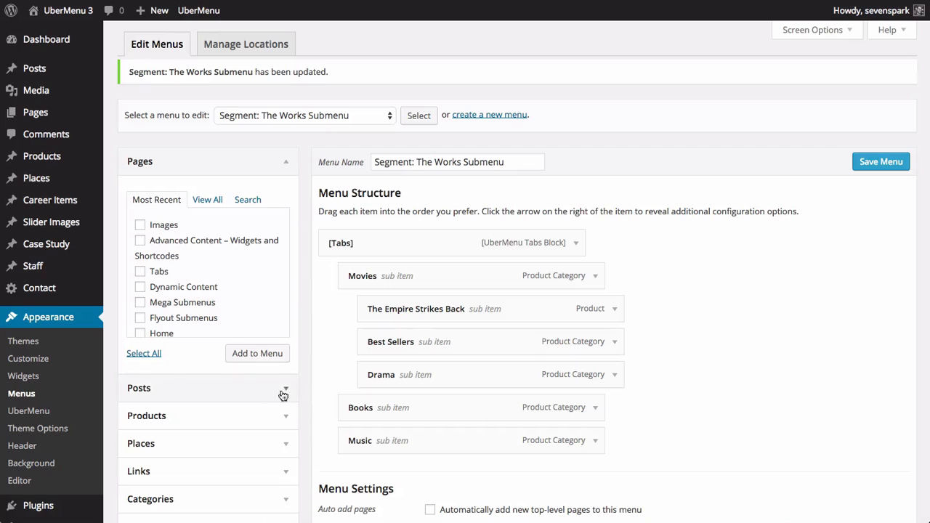
# - Add an UberMenu Column item under Movies after The Empire Strikes Back, with Best Sellers and Drama nested inside it
pyautogui.scroll(-3, 306, 347)
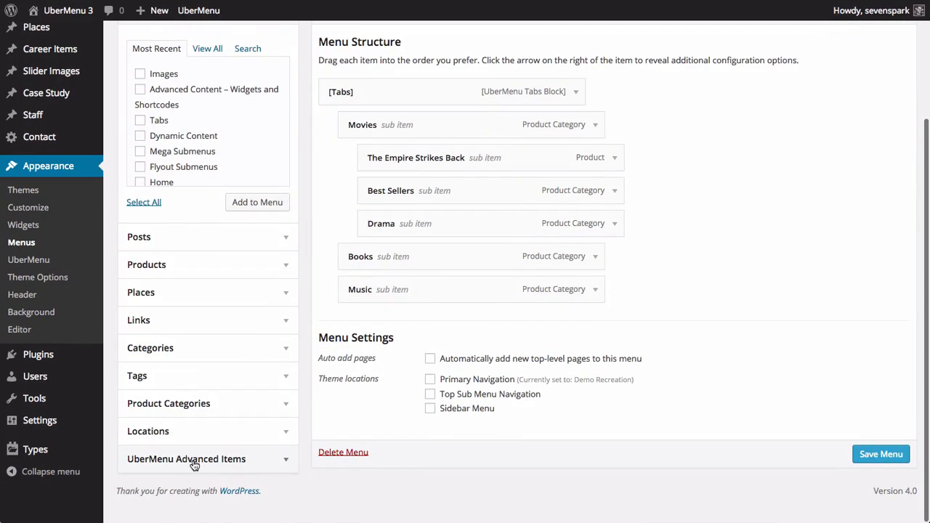
pyautogui.click(195, 465)
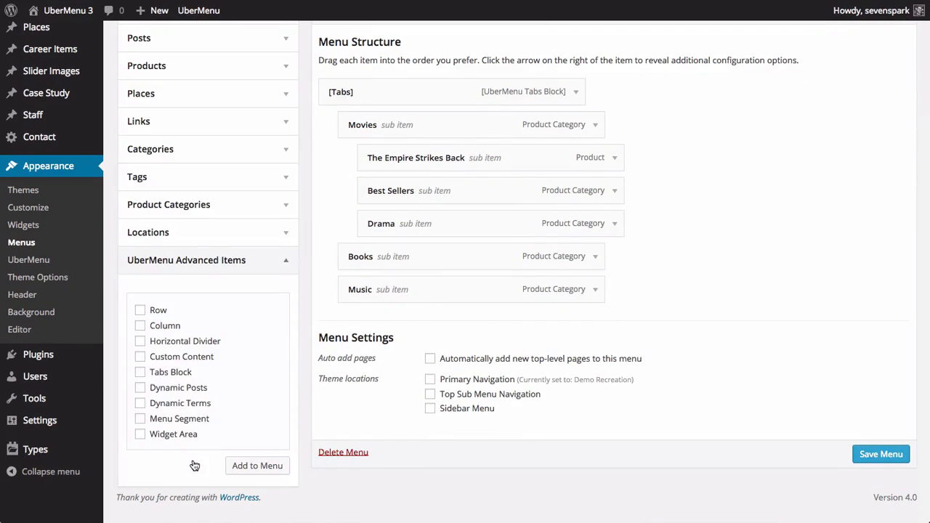
pyautogui.click(150, 328)
pyautogui.click(247, 465)
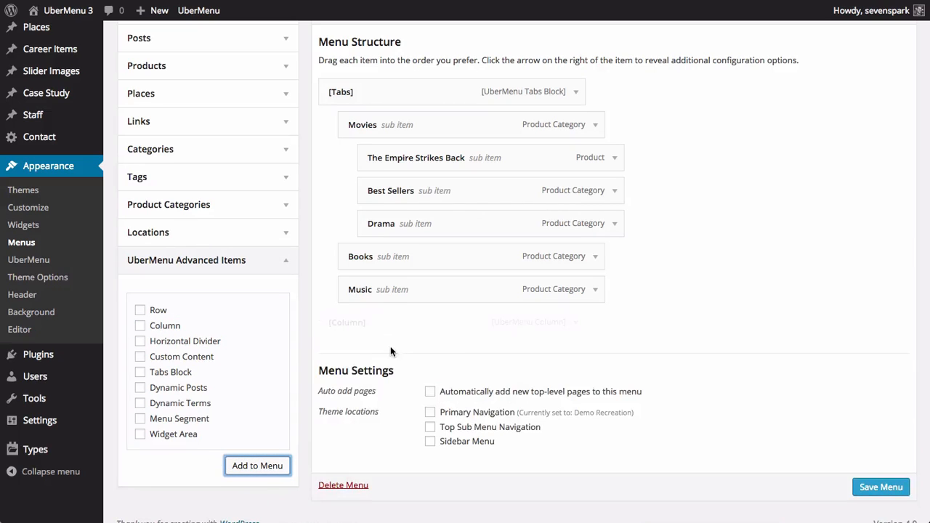
pyautogui.moveTo(346, 317); pyautogui.dragTo(401, 250)
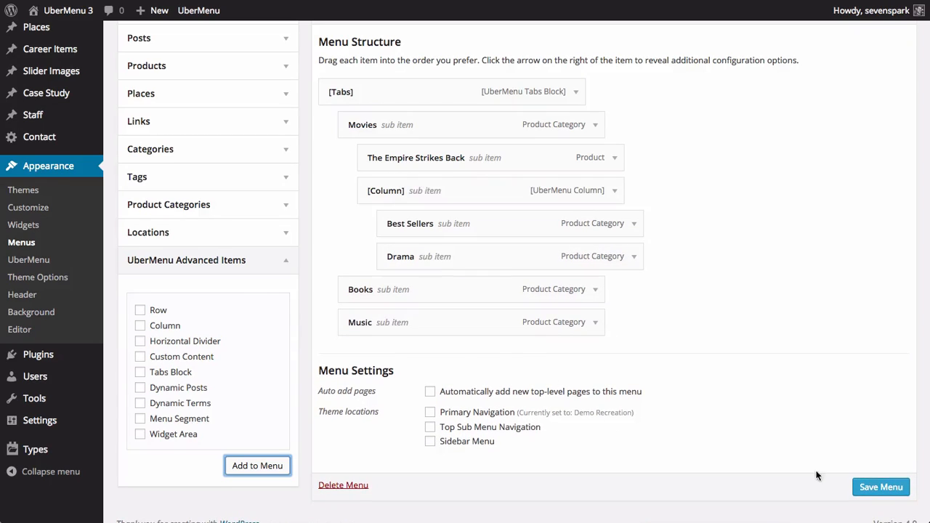
# - Save the menu and preview the Movies tab of The Works submenu on the site
pyautogui.click(894, 493)
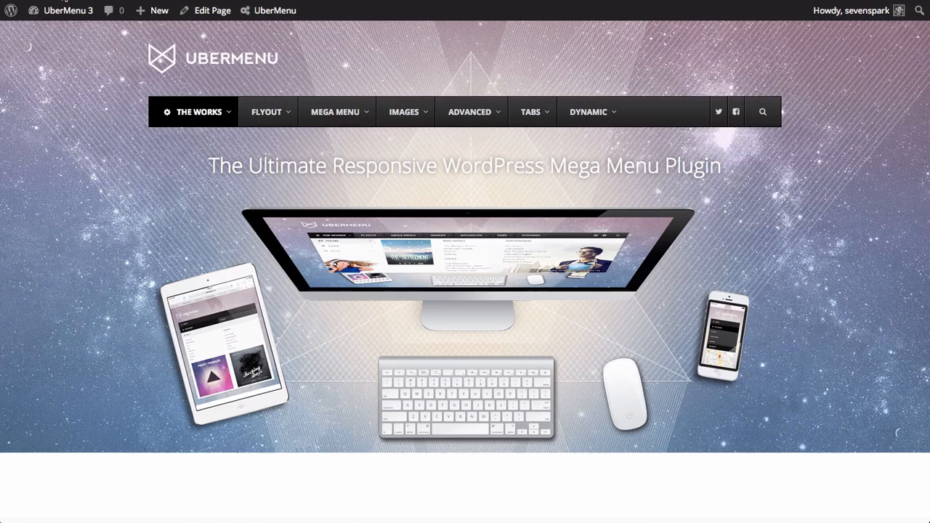
pyautogui.moveTo(166, 109)
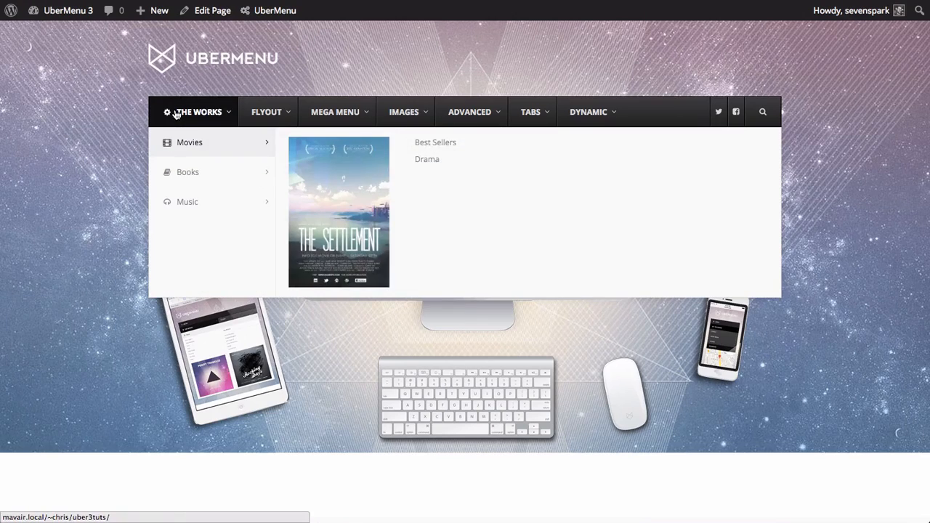
pyautogui.moveTo(239, 149)
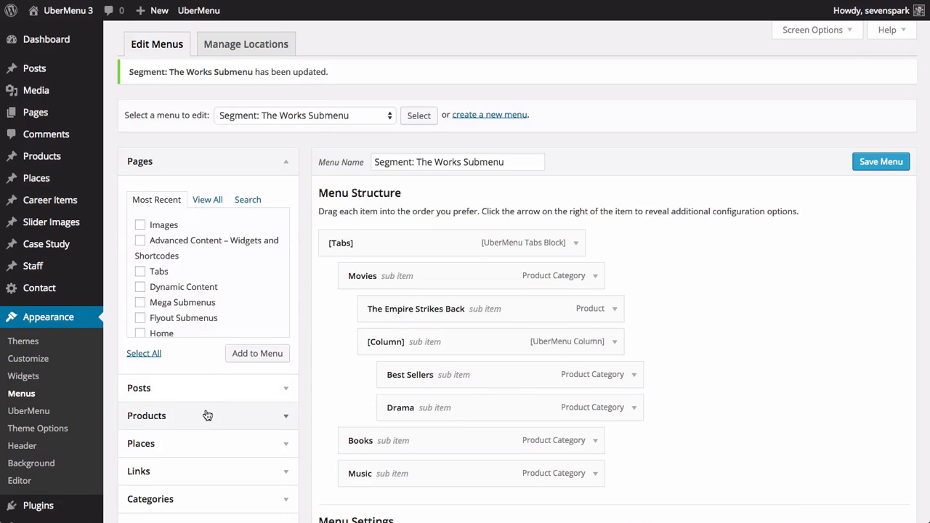
# - Add the products American Hustle, Frozen, Gravity and The Hunger Games to the menu
pyautogui.click(204, 413)
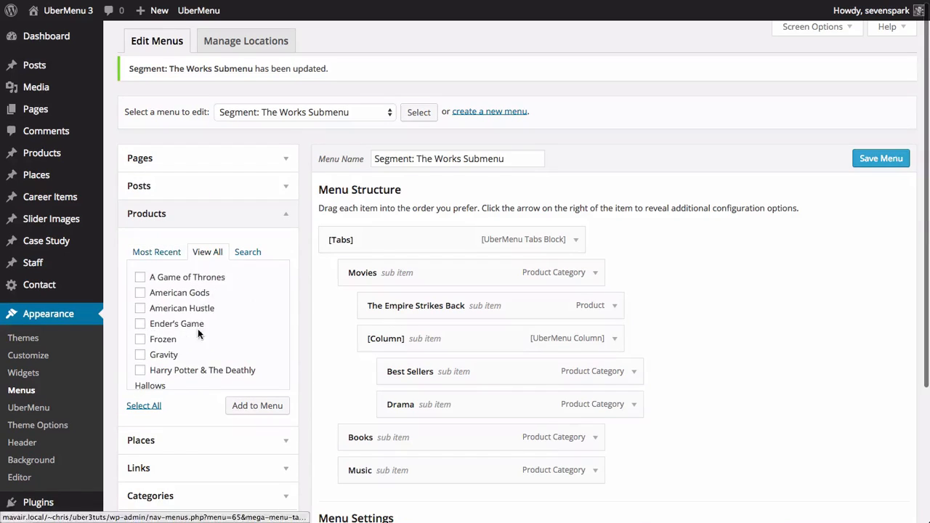
pyautogui.scroll(-10, 197, 333)
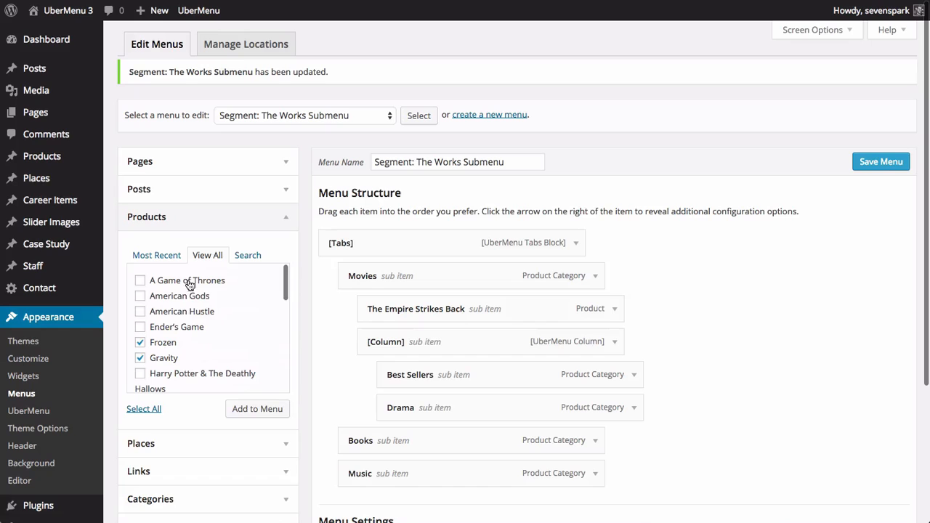
pyautogui.click(141, 312)
pyautogui.click(257, 405)
# - Nest American Hustle, Frozen, Gravity and The Hunger Games as sub items of Best Sellers
pyautogui.scroll(-8, 465, 369)
pyautogui.scroll(5, 380, 380)
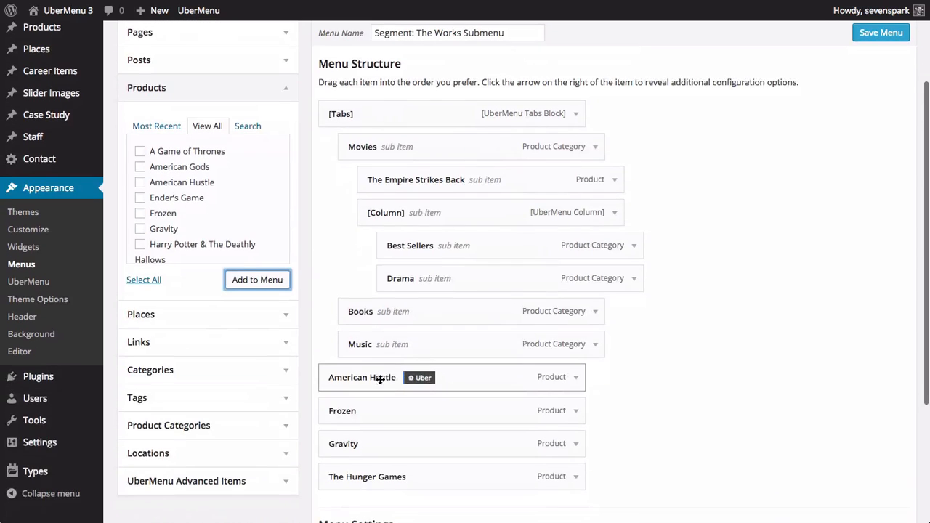
pyautogui.moveTo(462, 303); pyautogui.dragTo(474, 265)
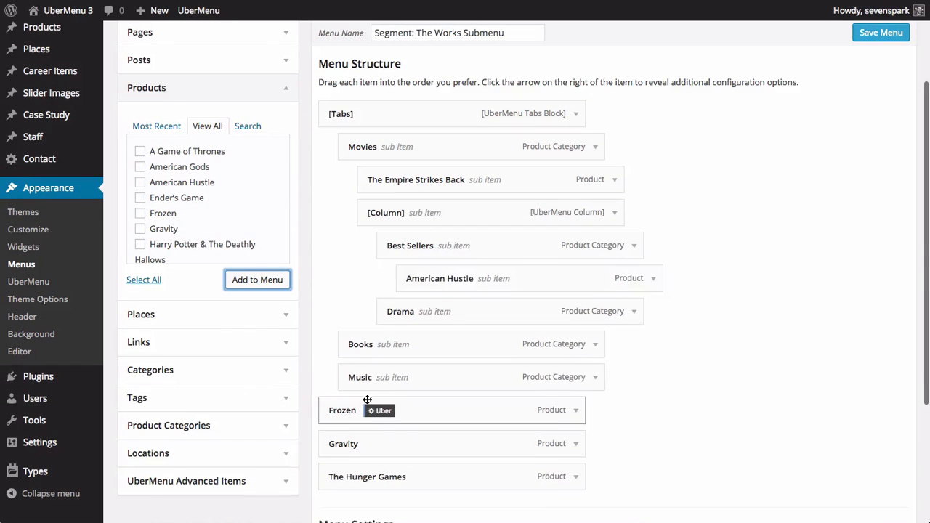
pyautogui.moveTo(349, 413); pyautogui.dragTo(438, 313)
pyautogui.moveTo(407, 443); pyautogui.dragTo(437, 346)
pyautogui.moveTo(407, 480); pyautogui.dragTo(436, 378)
# - Add the products Saving Private Ryan, The Departed, The Shawshank Redemption and The Wolf of Wall Street to the menu
pyautogui.scroll(-1, 685, 357)
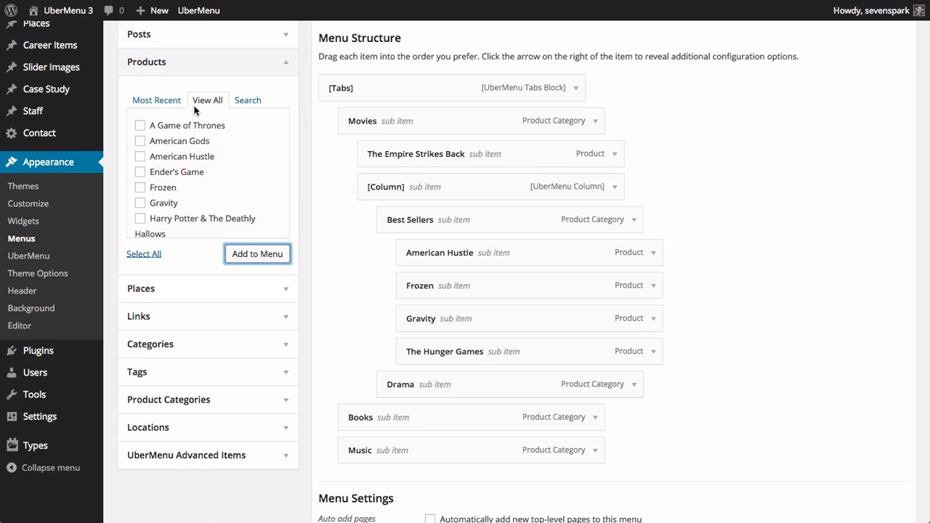
pyautogui.scroll(-5, 178, 178)
pyautogui.click(178, 169)
pyautogui.scroll(-3, 191, 203)
pyautogui.click(190, 203)
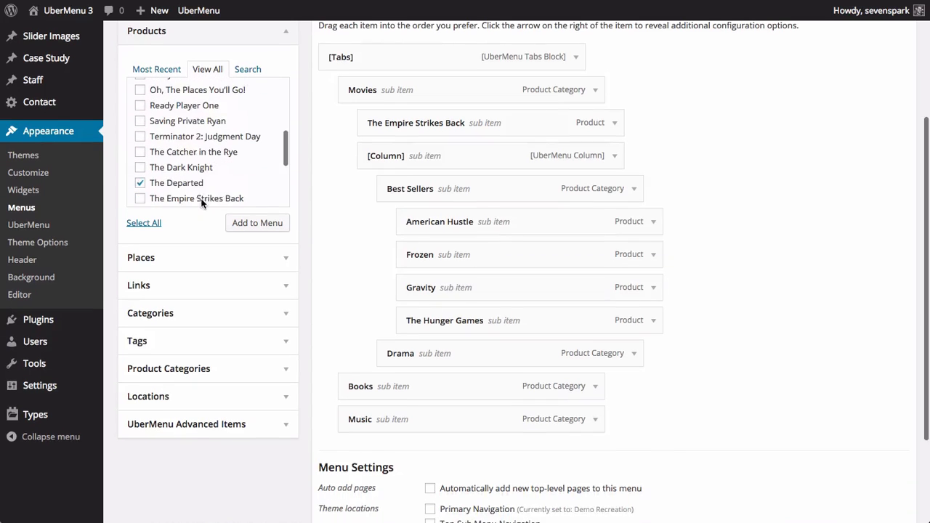
pyautogui.click(187, 120)
pyautogui.click(257, 222)
# - Nest Saving Private Ryan, The Departed, The Shawshank Redemption and The Wolf of Wall Street under Drama, save the menu and preview The Works submenu
pyautogui.moveTo(367, 452); pyautogui.dragTo(446, 379)
pyautogui.moveTo(348, 483); pyautogui.dragTo(452, 394)
pyautogui.scroll(-2, 356, 408)
pyautogui.moveTo(347, 410); pyautogui.dragTo(445, 330)
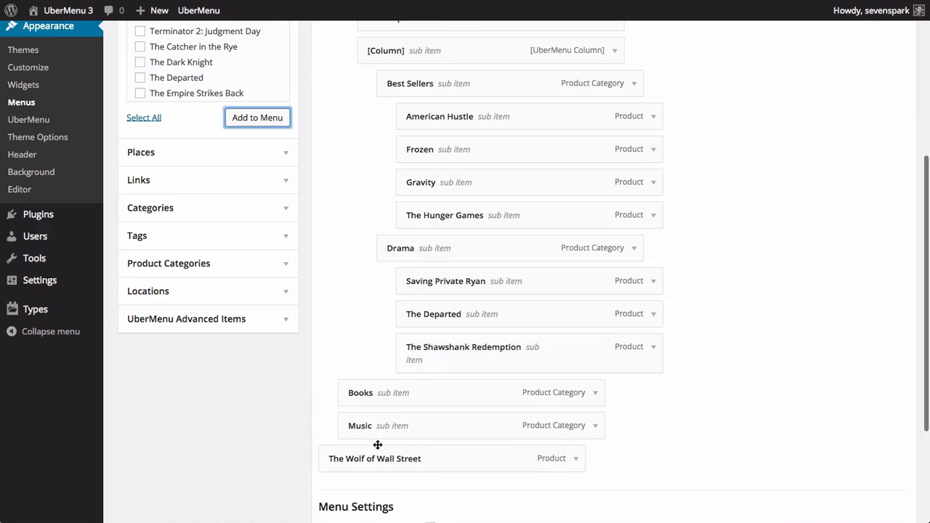
pyautogui.moveTo(378, 444); pyautogui.dragTo(443, 393)
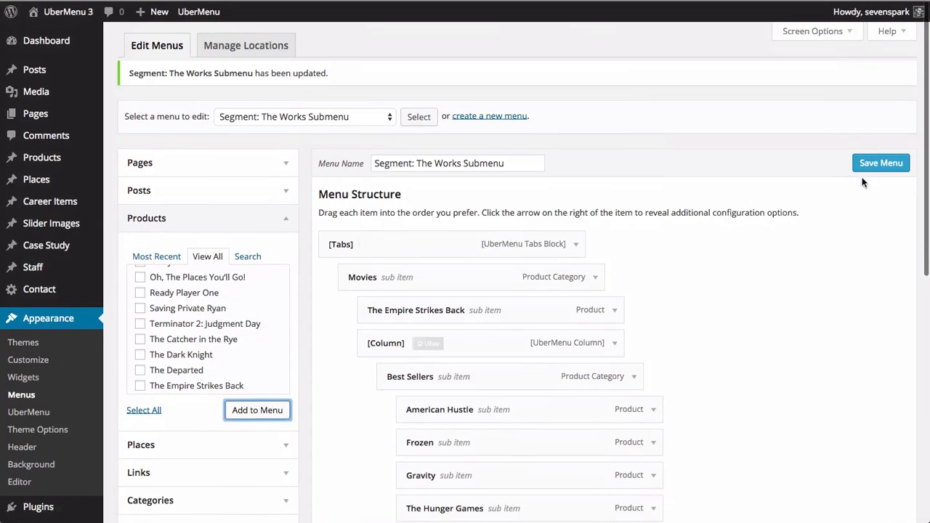
pyautogui.click(881, 161)
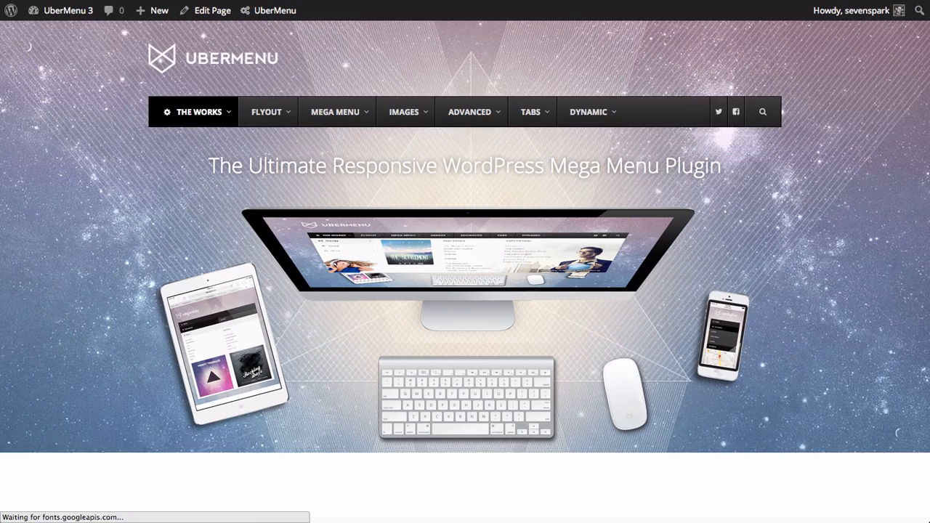
pyautogui.moveTo(205, 112)
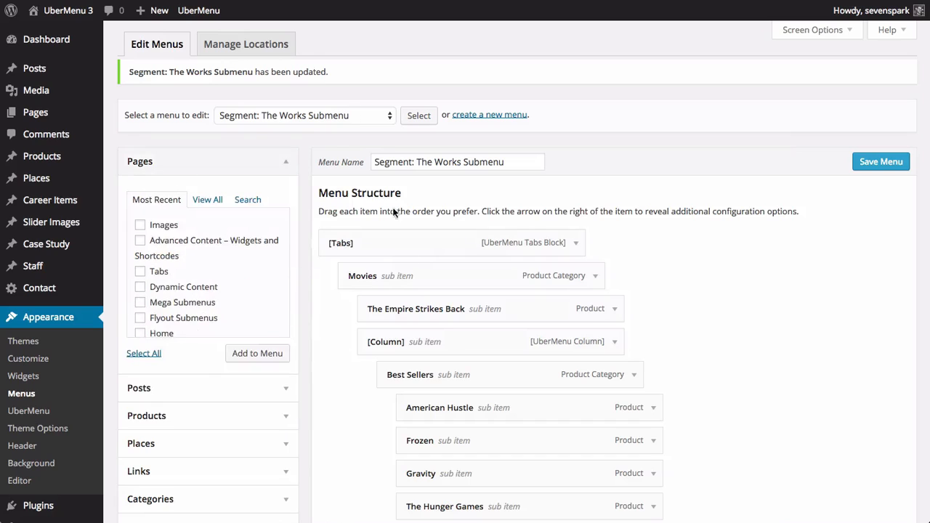
# - Set the Best Sellers item's Item Display to Header and save the menu item
pyautogui.scroll(-3, 424, 309)
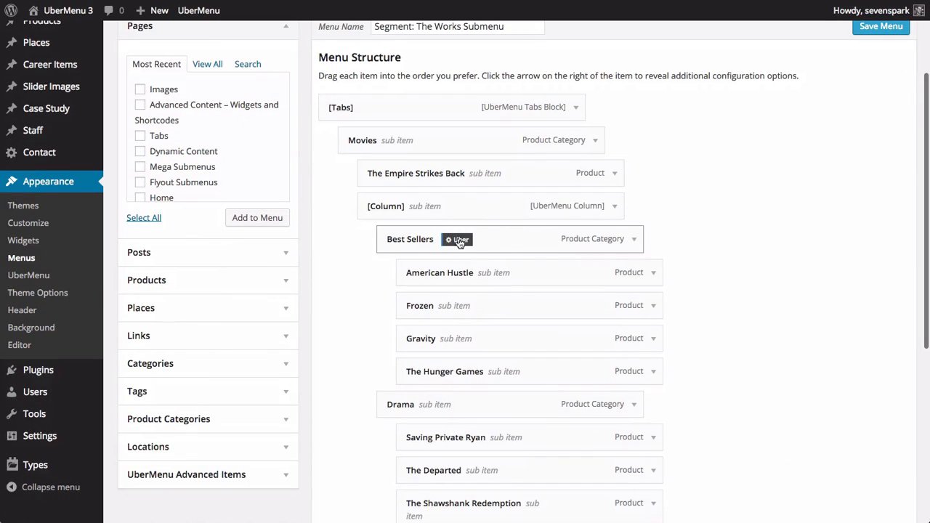
pyautogui.click(458, 242)
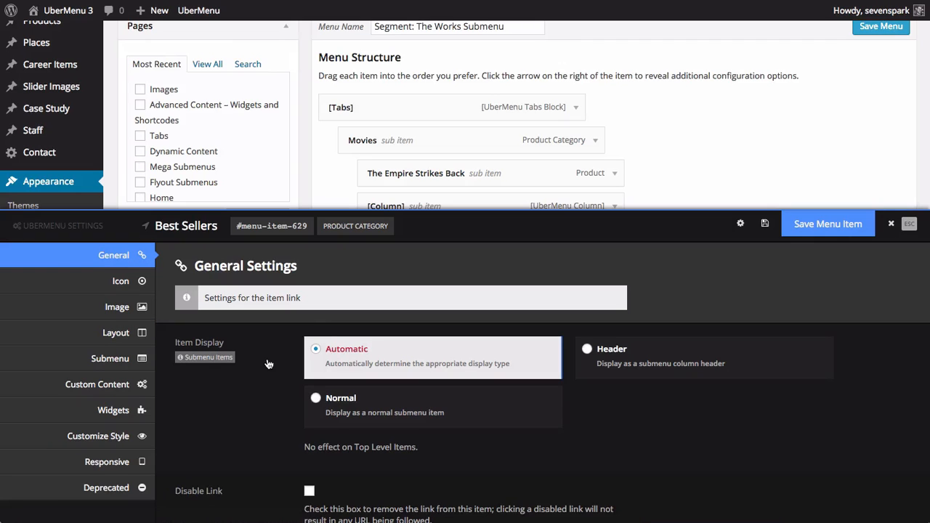
pyautogui.scroll(-1, 269, 364)
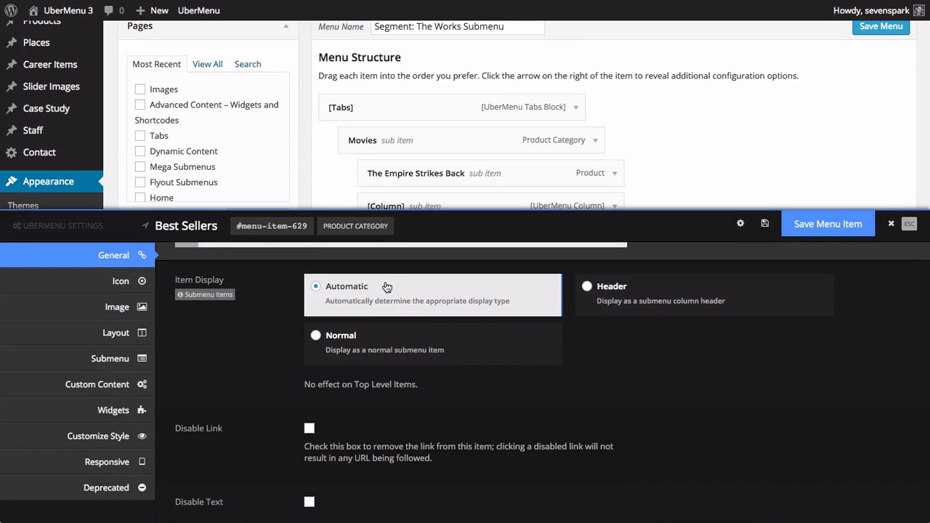
pyautogui.click(649, 287)
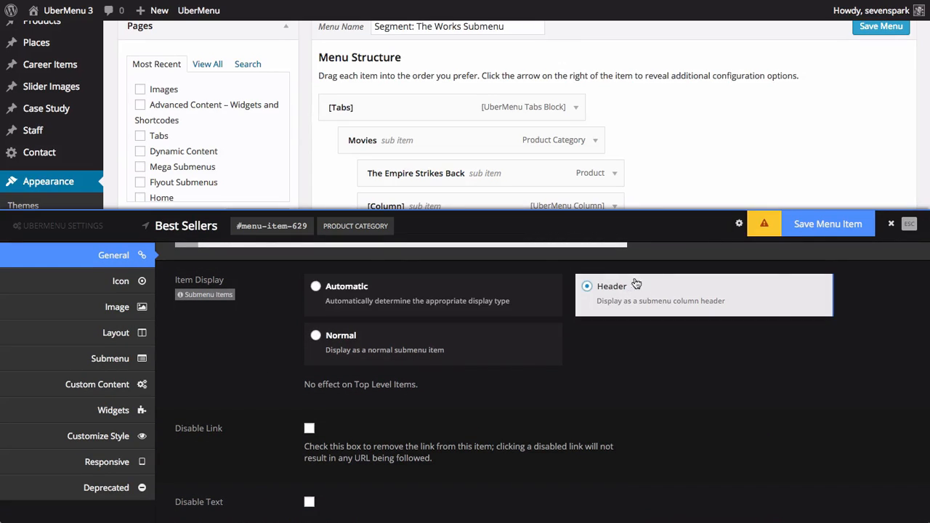
pyautogui.click(828, 224)
# - Set the Drama item's Item Display to Header, save it and preview The Works submenu on the site
pyautogui.scroll(-10, 545, 127)
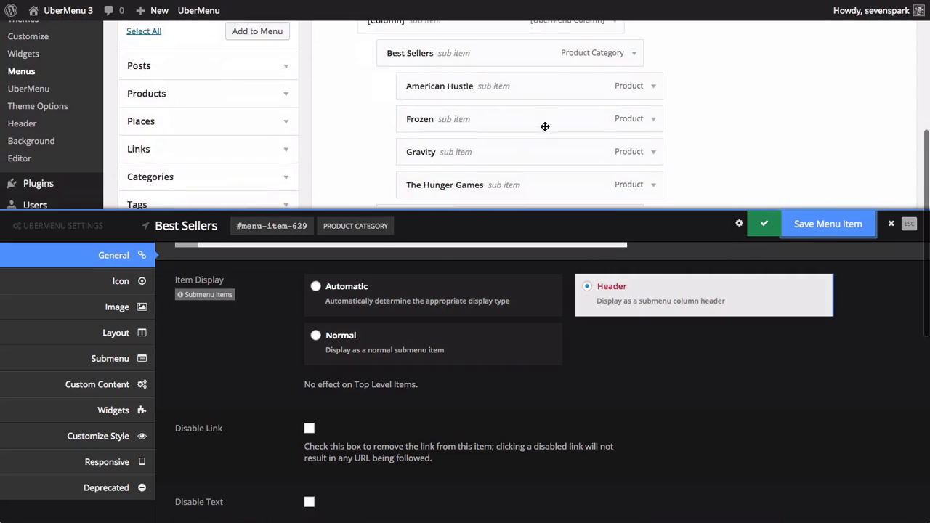
pyautogui.click(441, 134)
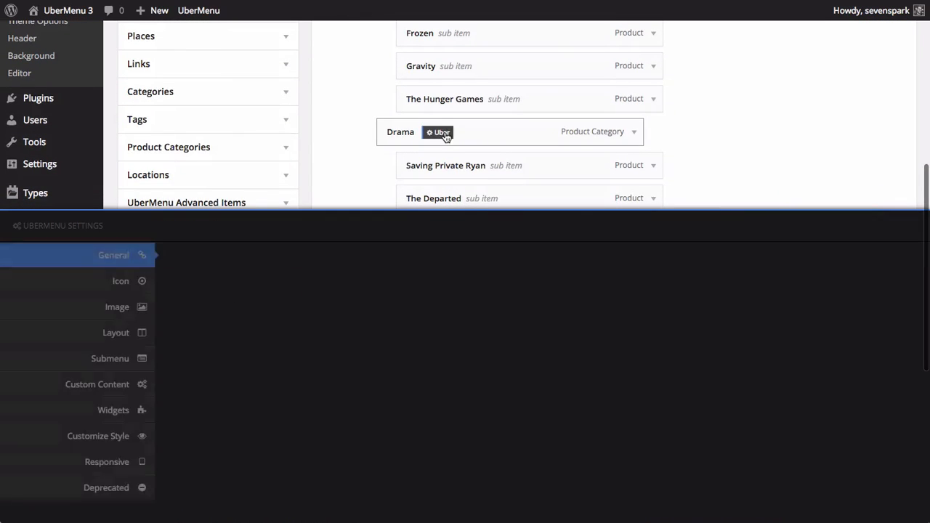
pyautogui.click(145, 0)
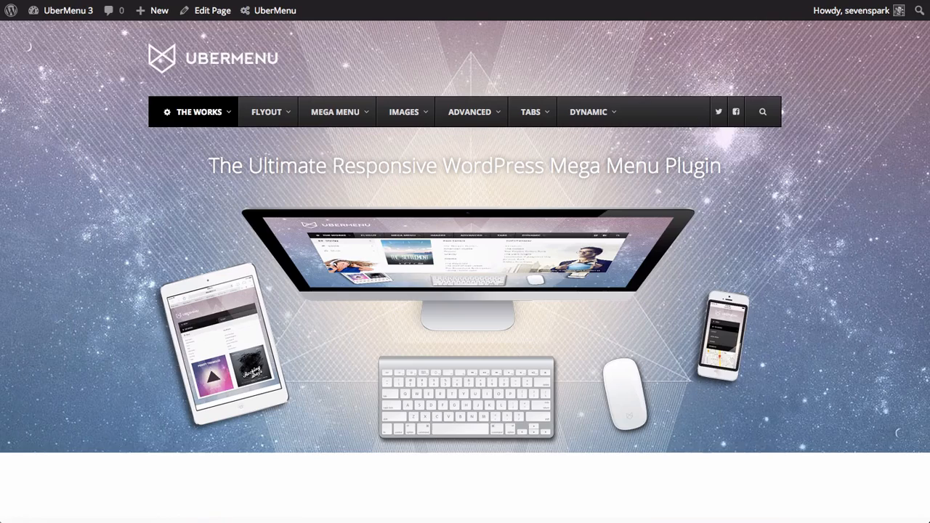
pyautogui.press('super+r')
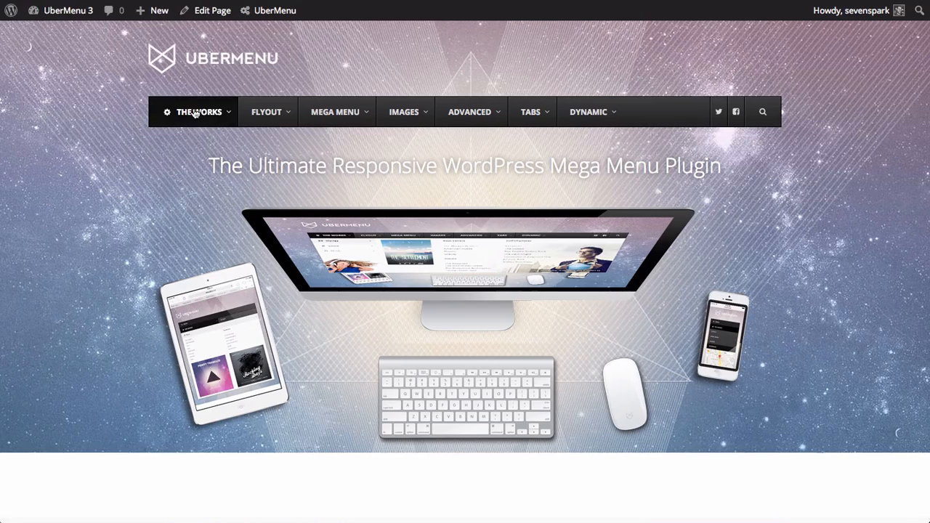
pyautogui.moveTo(194, 113)
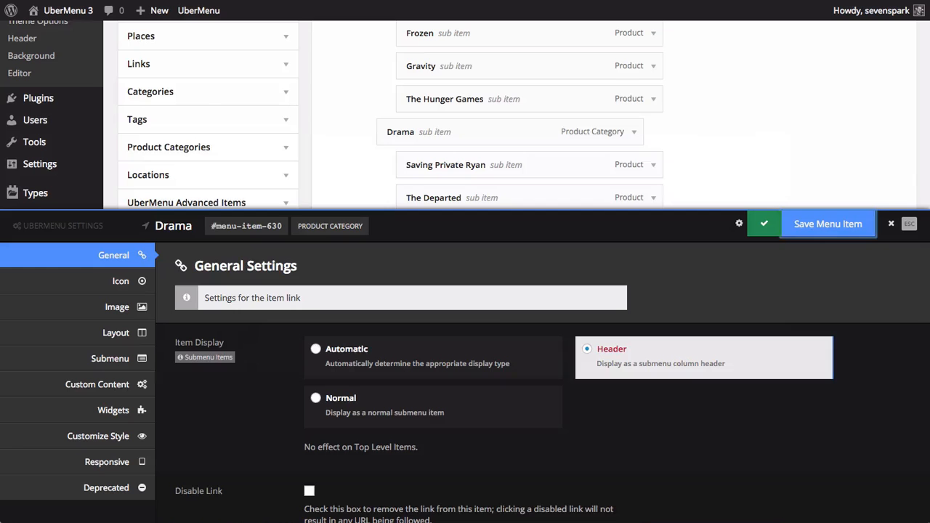
pyautogui.press('Escape')
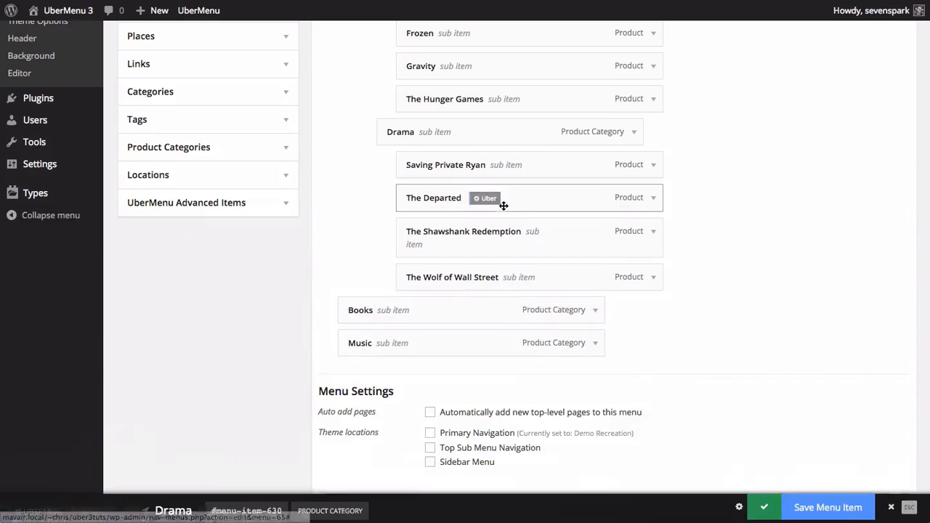
# - Enable Don't wrap title/label text for The Shawshank Redemption item and save it
pyautogui.click(427, 245)
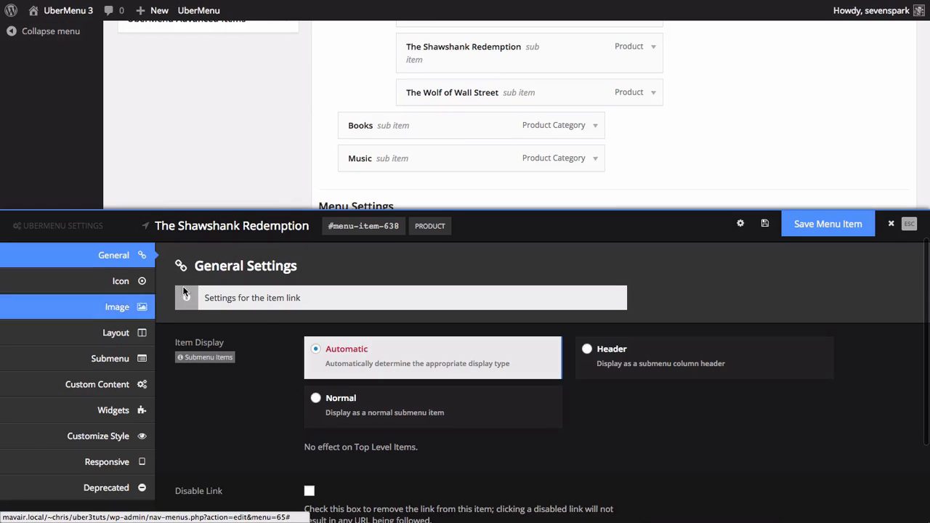
pyautogui.scroll(-10, 233, 298)
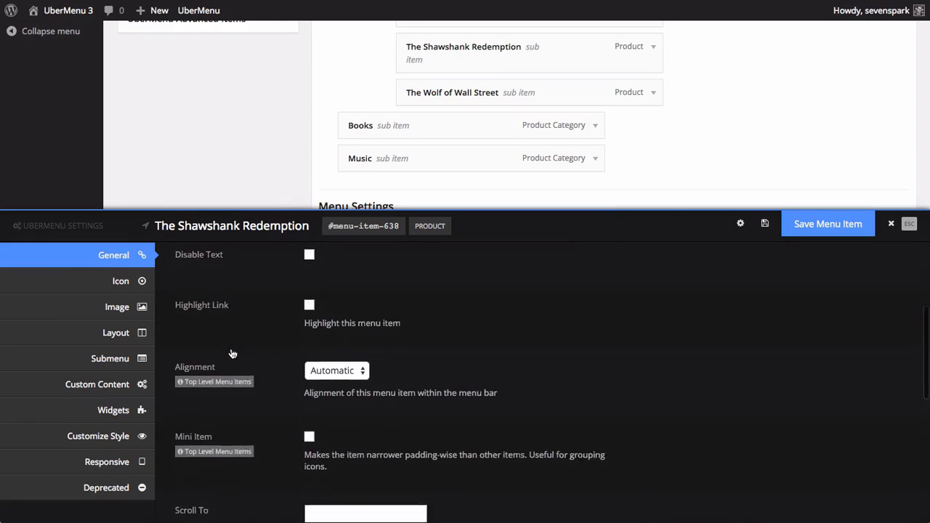
pyautogui.scroll(-2, 233, 354)
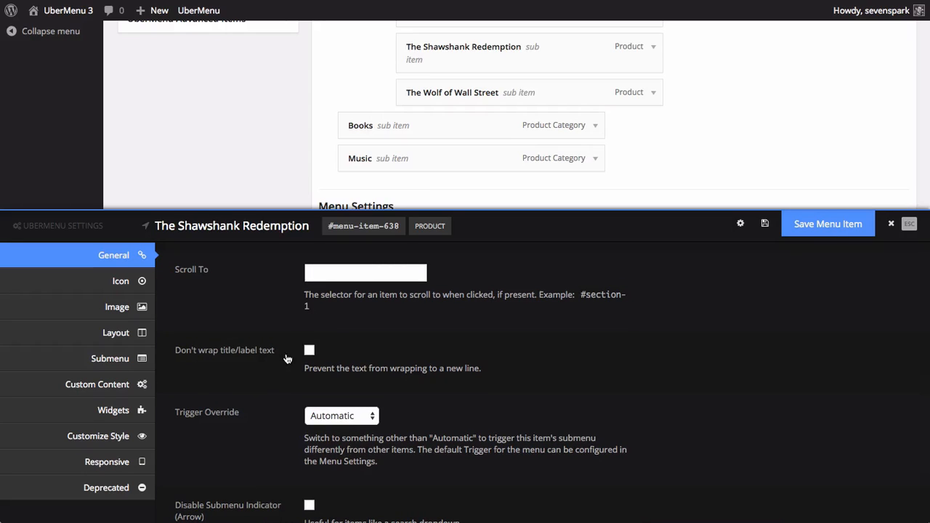
pyautogui.click(309, 352)
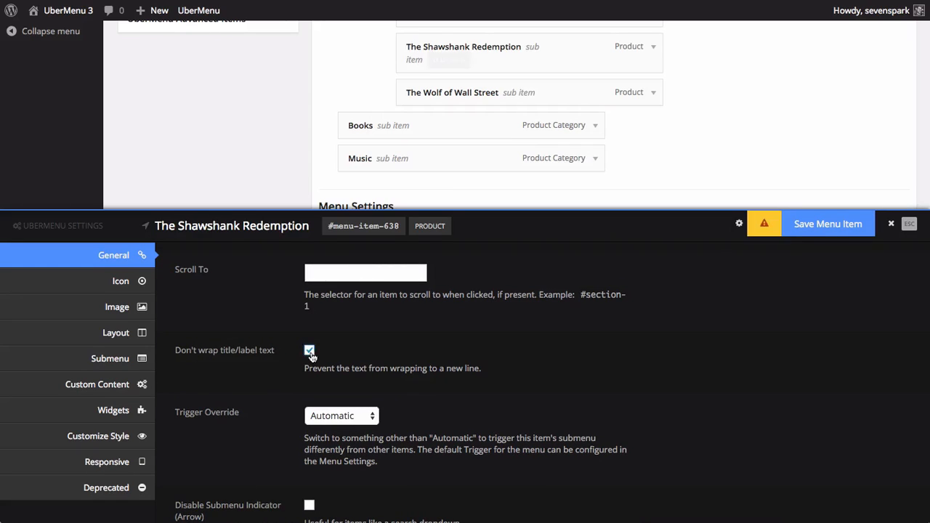
pyautogui.click(826, 229)
# - Reload the site and check the movie titles in The Works submenu
pyautogui.click(113, 0)
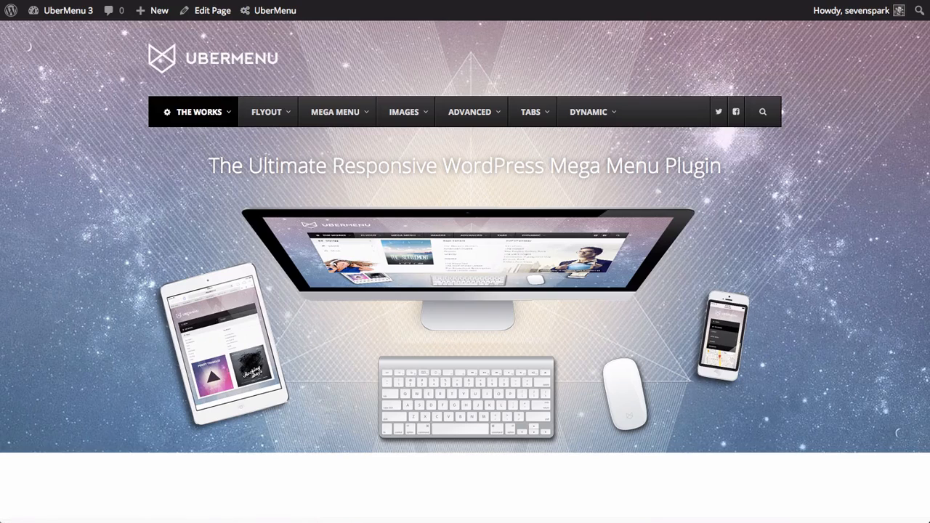
pyautogui.press('super+r')
pyautogui.moveTo(197, 118)
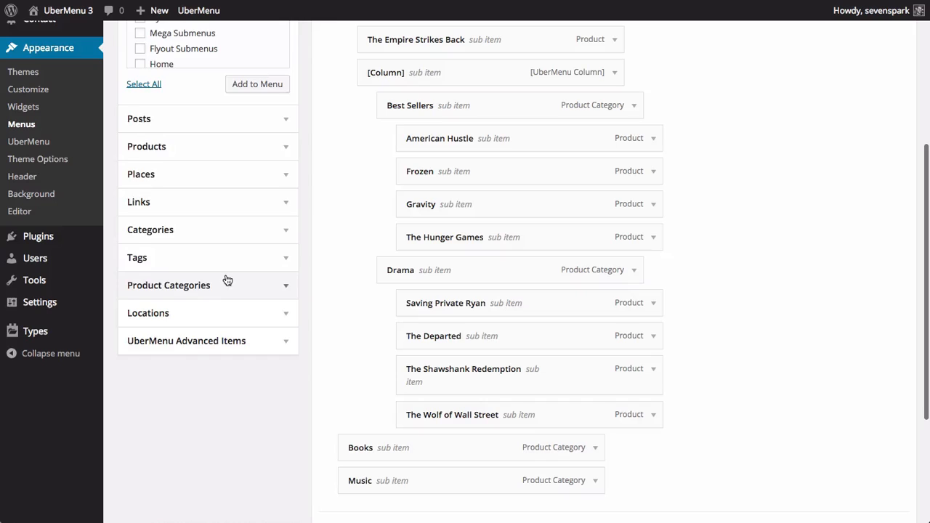
# - Add the SciFi/Fantasy product category from the Movies group to the menu
pyautogui.click(225, 282)
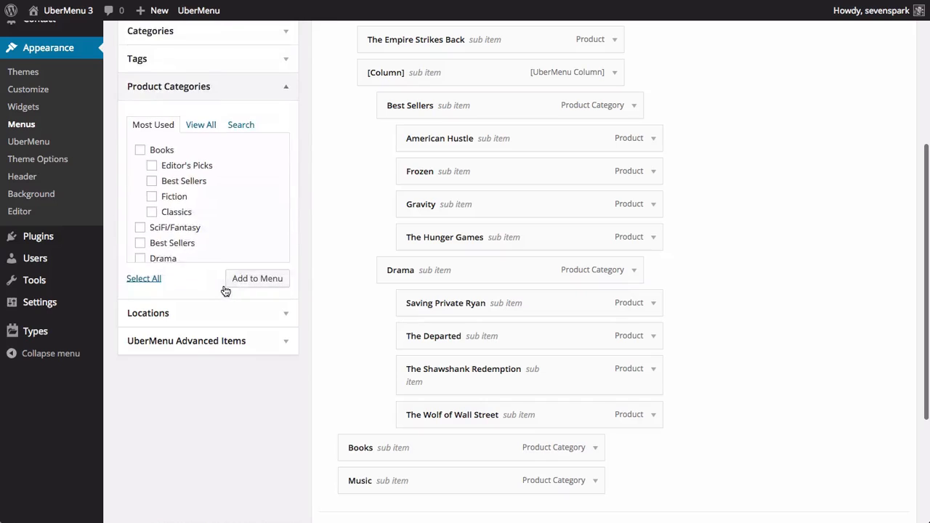
pyautogui.click(200, 125)
pyautogui.scroll(2, 197, 181)
pyautogui.scroll(-2, 199, 279)
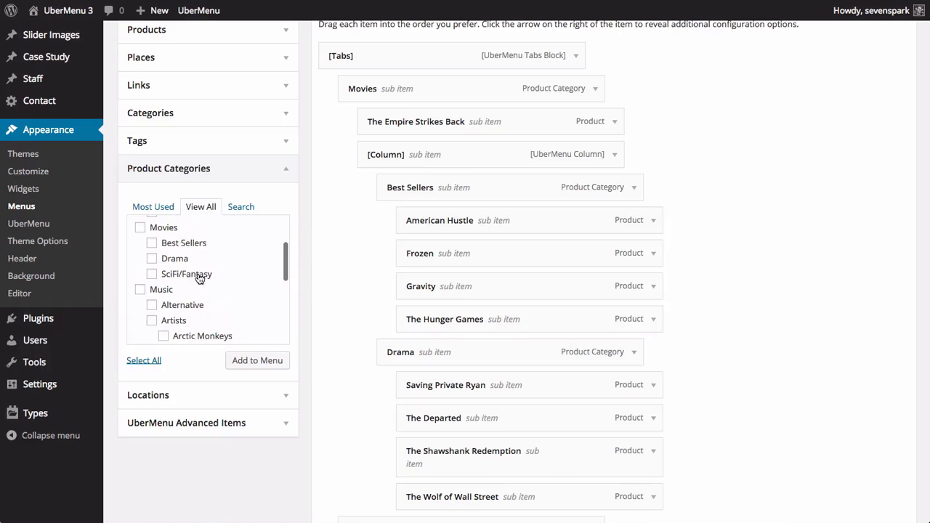
pyautogui.click(199, 279)
pyautogui.click(273, 363)
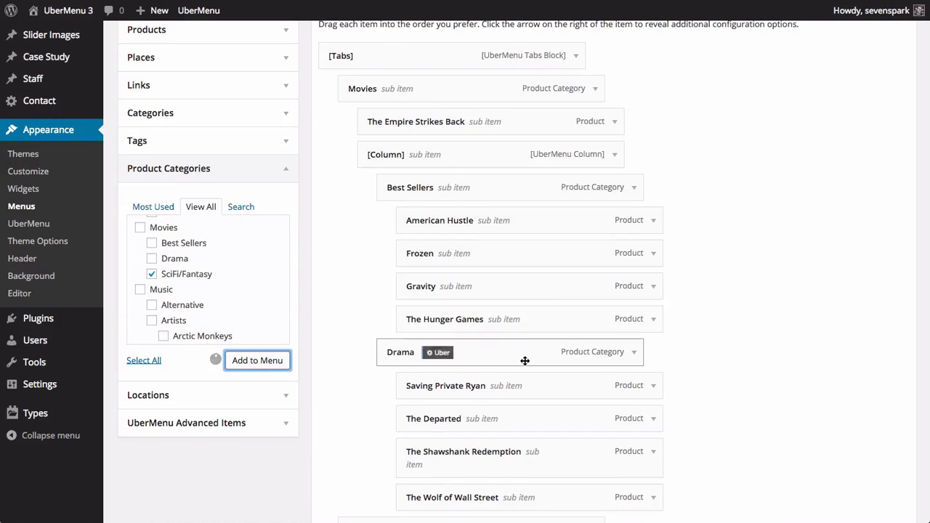
# - Place the SciFi/Fantasy item under Movies, above Books and at the same level as the [Column] item
pyautogui.scroll(-5, 525, 360)
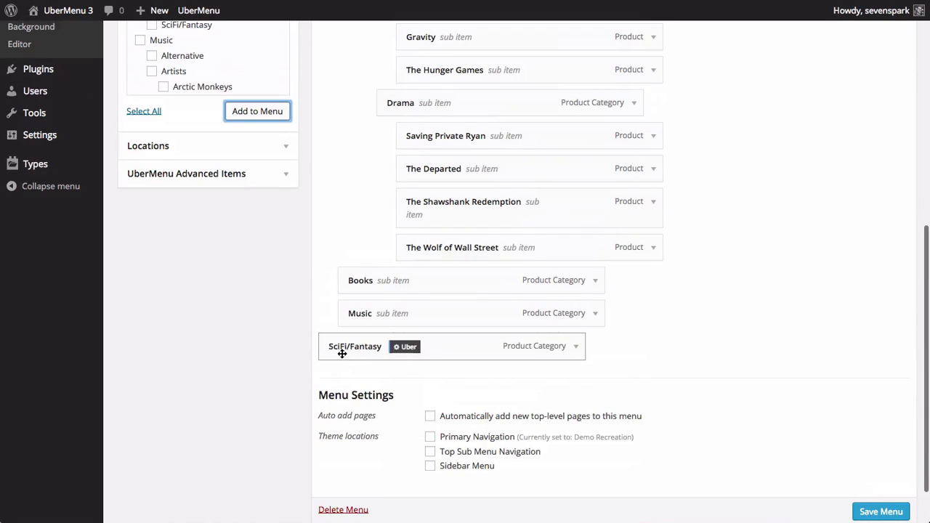
pyautogui.moveTo(341, 353); pyautogui.dragTo(403, 297)
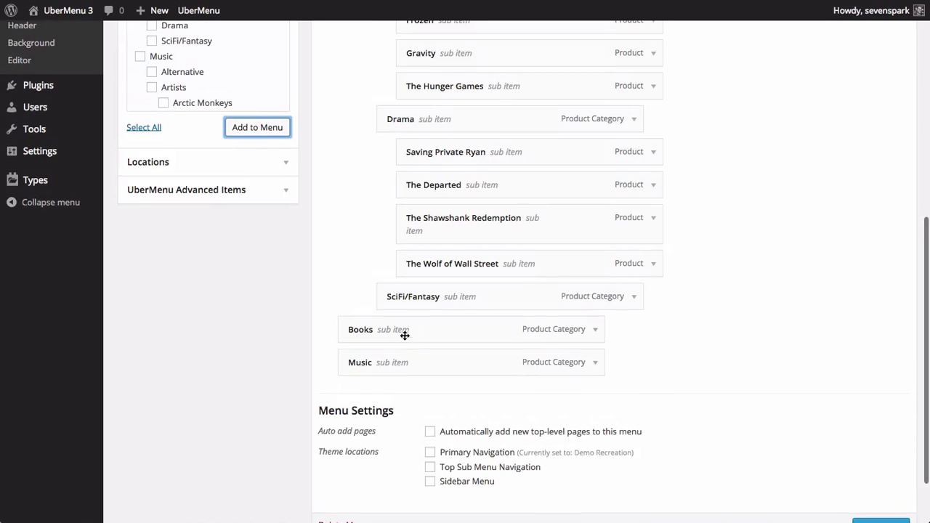
pyautogui.scroll(4, 407, 342)
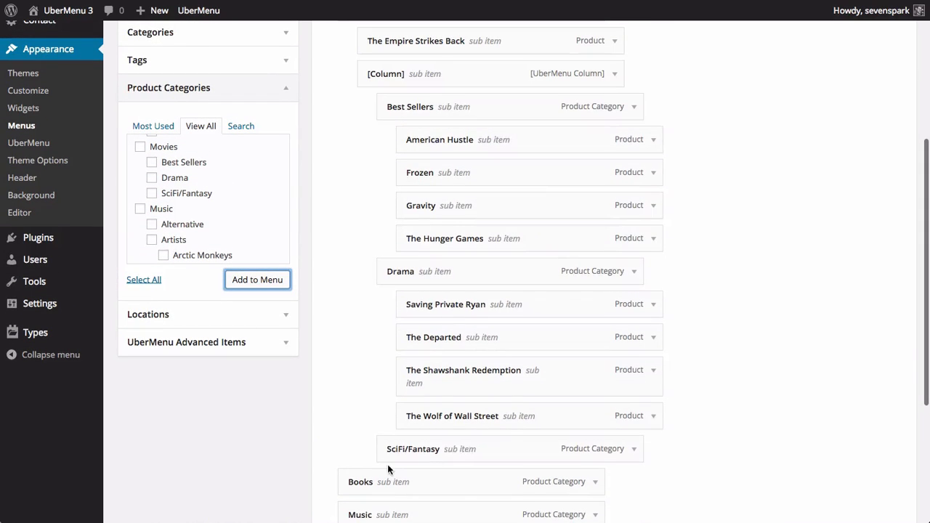
pyautogui.moveTo(391, 449); pyautogui.dragTo(370, 451)
pyautogui.scroll(3, 334, 123)
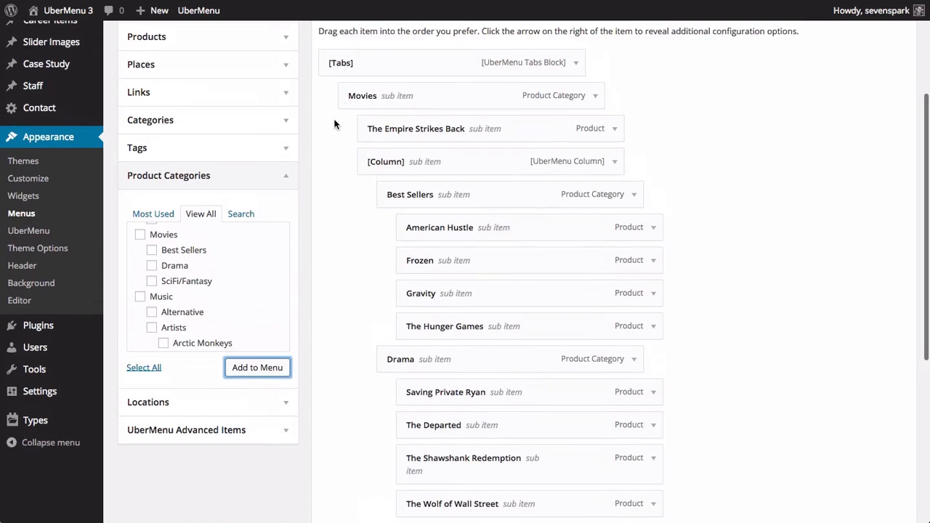
pyautogui.scroll(-3, 372, 409)
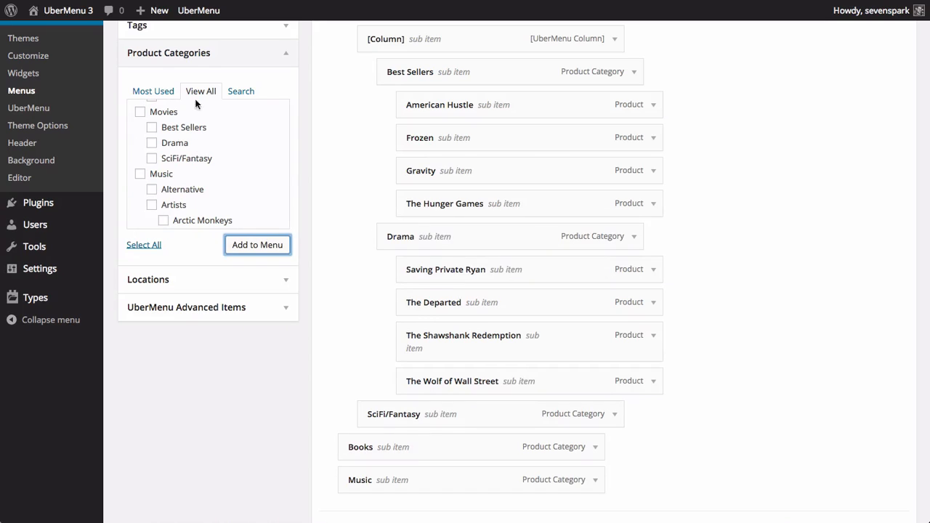
# - Add the products The Dark Knight and The Hobbit to the menu
pyautogui.scroll(8, 207, 178)
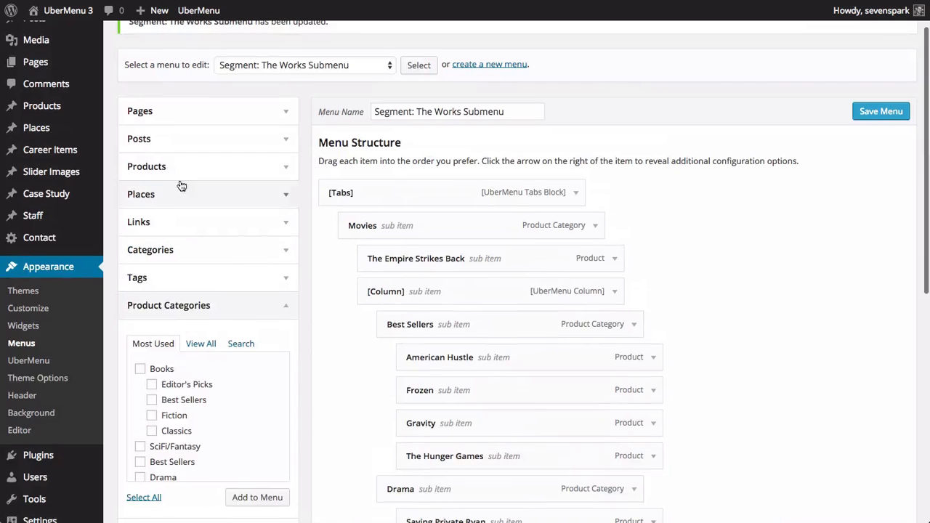
pyautogui.click(181, 169)
pyautogui.click(208, 205)
pyautogui.scroll(-6, 200, 276)
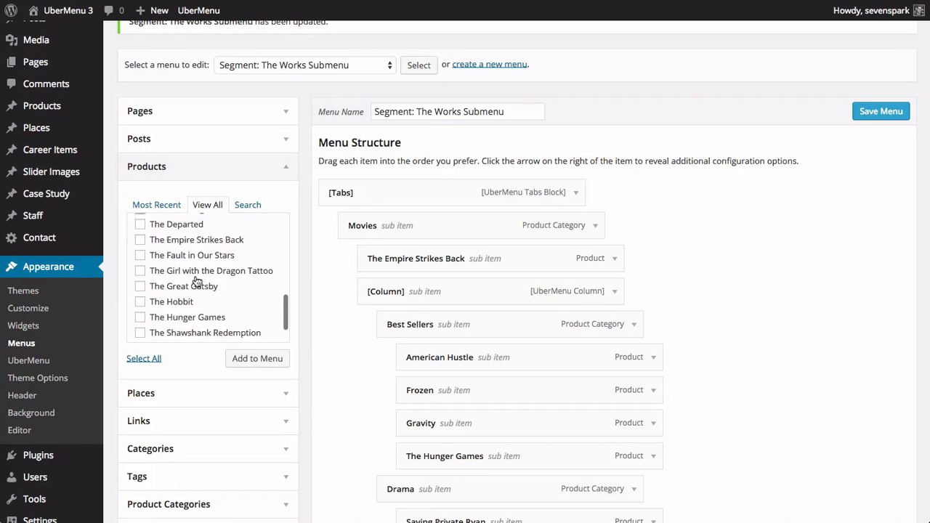
pyautogui.click(183, 284)
pyautogui.scroll(8, 178, 274)
pyautogui.scroll(-8, 197, 262)
pyautogui.scroll(2, 196, 240)
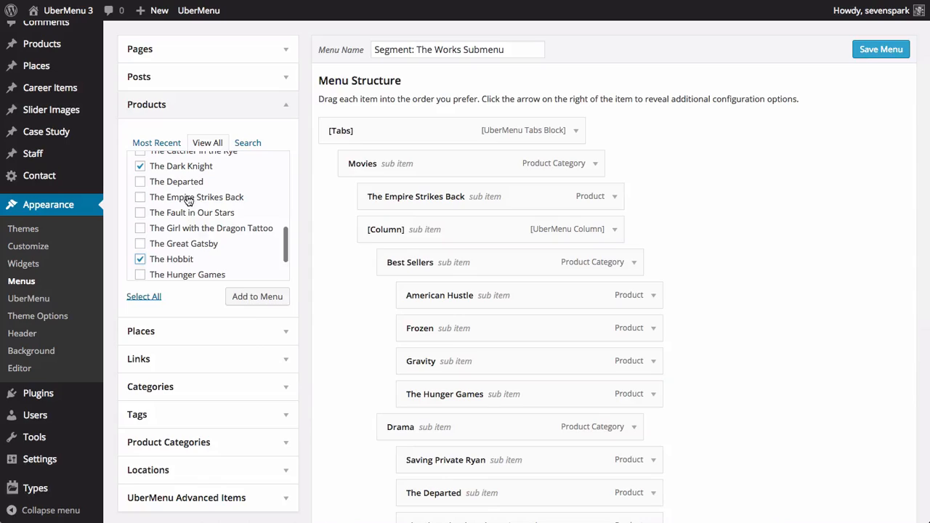
pyautogui.click(257, 297)
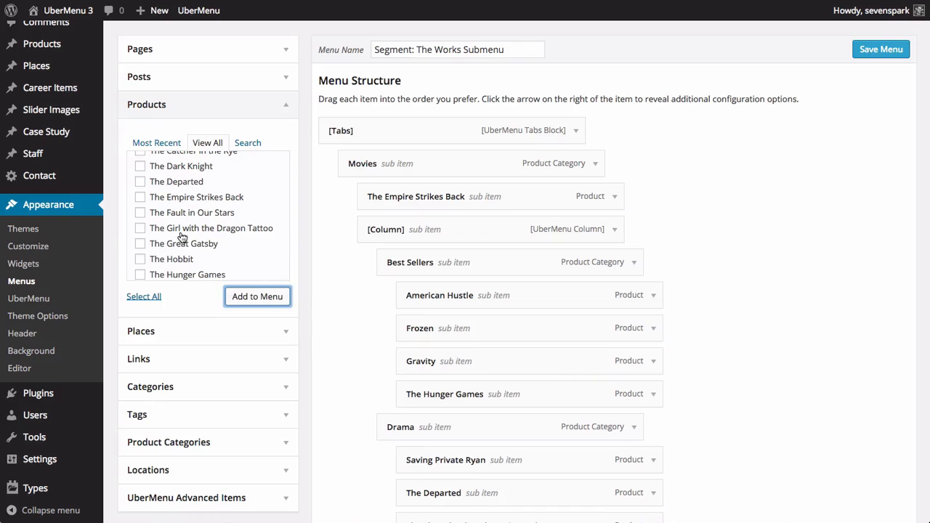
# - Add the product X-Men: First Class to the menu
pyautogui.scroll(3, 177, 240)
pyautogui.click(170, 233)
pyautogui.scroll(-6, 183, 210)
pyautogui.click(183, 238)
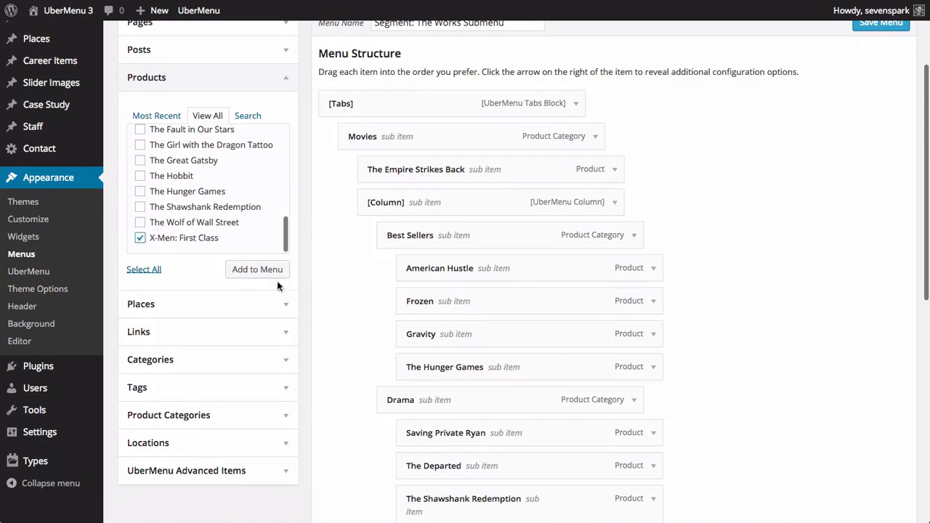
pyautogui.click(269, 273)
# - Nest the newly added movie products beneath the SciFi/Fantasy item and preview The Works submenu on the site
pyautogui.scroll(-5, 327, 291)
pyautogui.moveTo(332, 303); pyautogui.dragTo(448, 231)
pyautogui.moveTo(337, 336); pyautogui.dragTo(402, 271)
pyautogui.moveTo(341, 373); pyautogui.dragTo(402, 299)
pyautogui.moveTo(342, 401); pyautogui.dragTo(386, 335)
pyautogui.moveTo(349, 438); pyautogui.dragTo(389, 370)
pyautogui.moveTo(342, 415); pyautogui.dragTo(396, 348)
pyautogui.moveTo(334, 465); pyautogui.dragTo(432, 378)
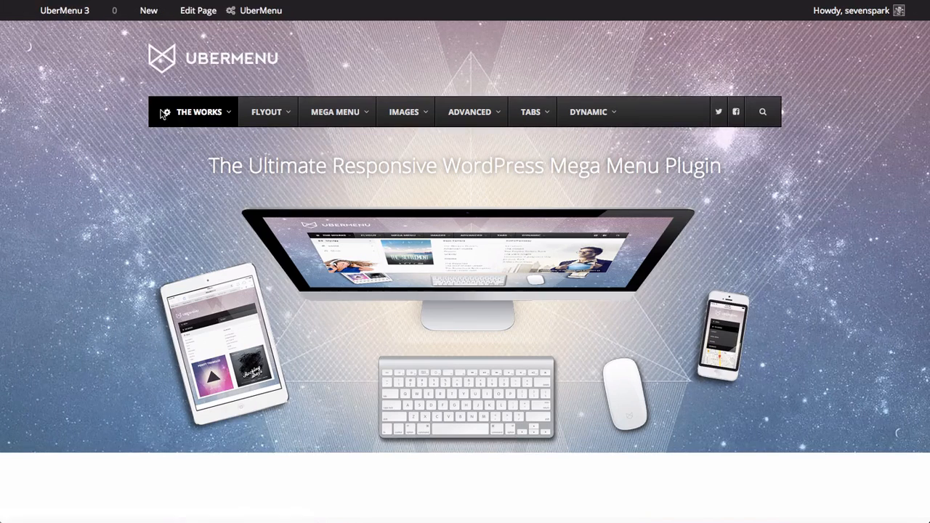
pyautogui.moveTo(163, 114)
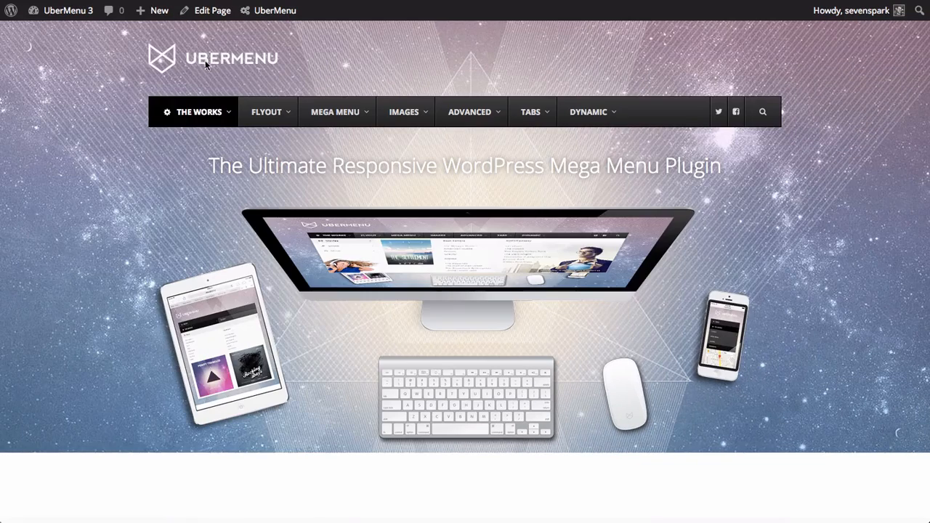
pyautogui.moveTo(216, 116)
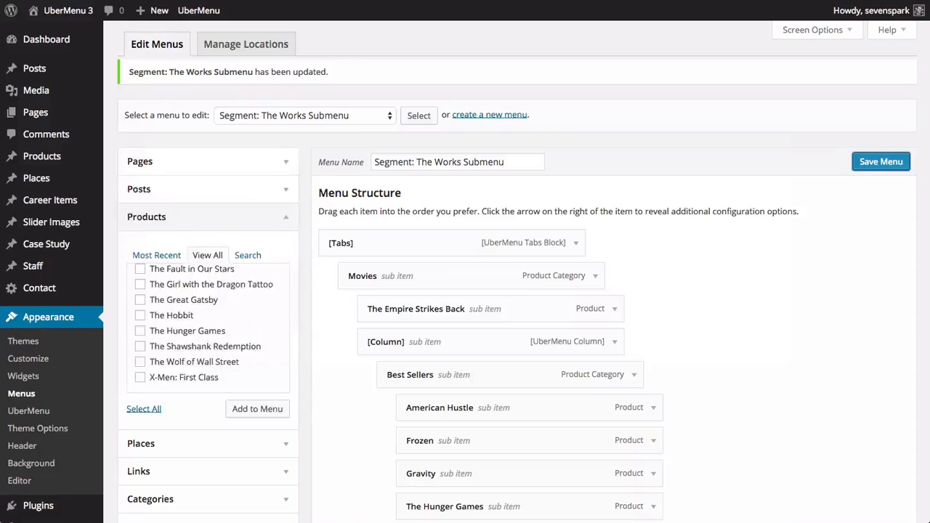
# - Open the Movies item's submenu settings at the Submenu Background Image option
pyautogui.moveTo(465, 369)
pyautogui.scroll(-2, 454, 366)
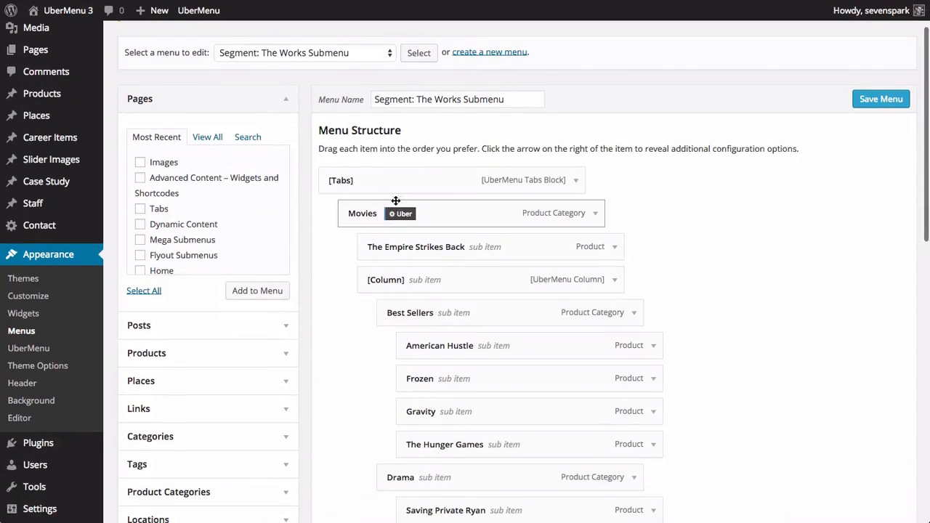
pyautogui.click(404, 221)
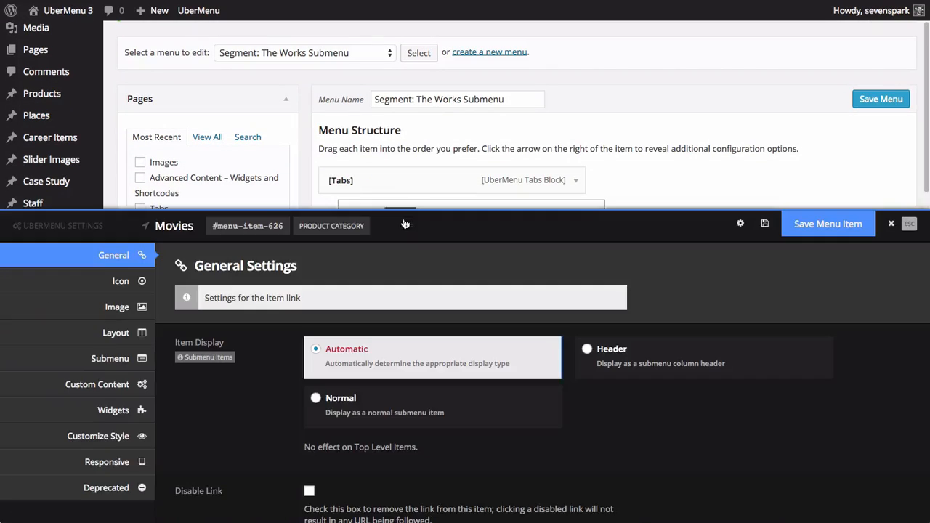
pyautogui.click(115, 358)
pyautogui.scroll(-10, 250, 363)
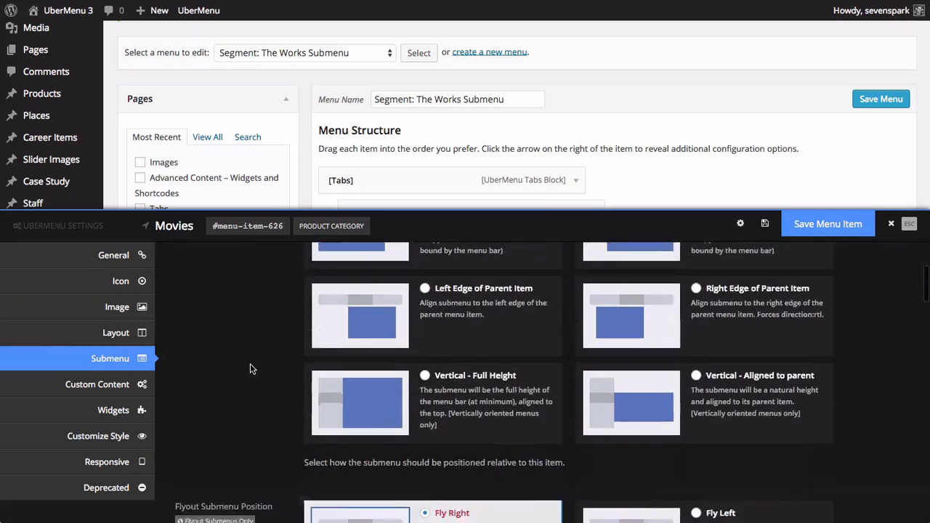
pyautogui.scroll(-10, 250, 367)
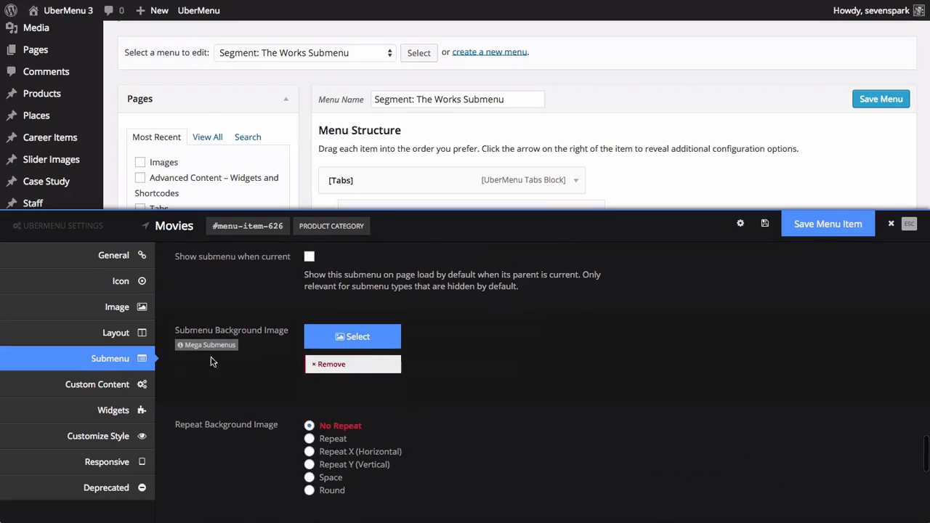
# - Set wonderboy.png from the media library as the Movies submenu's background image
pyautogui.click(343, 338)
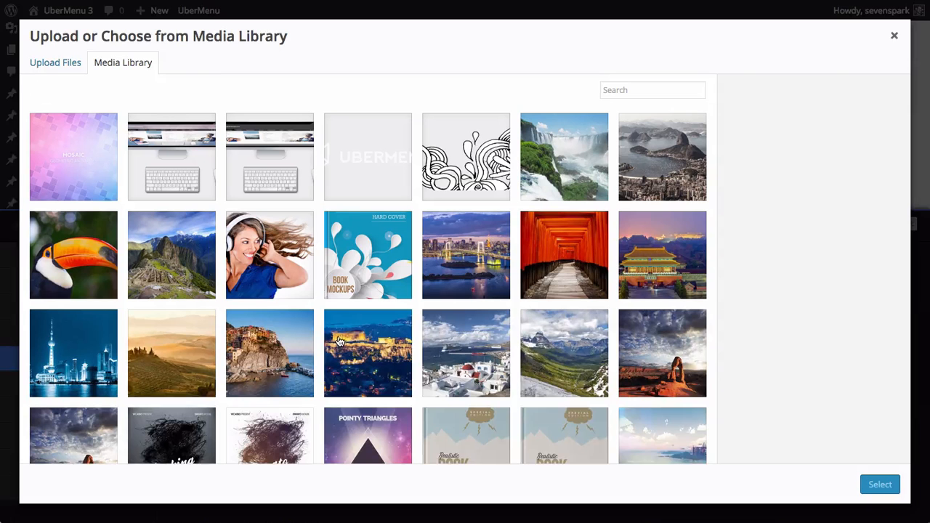
pyautogui.click(58, 64)
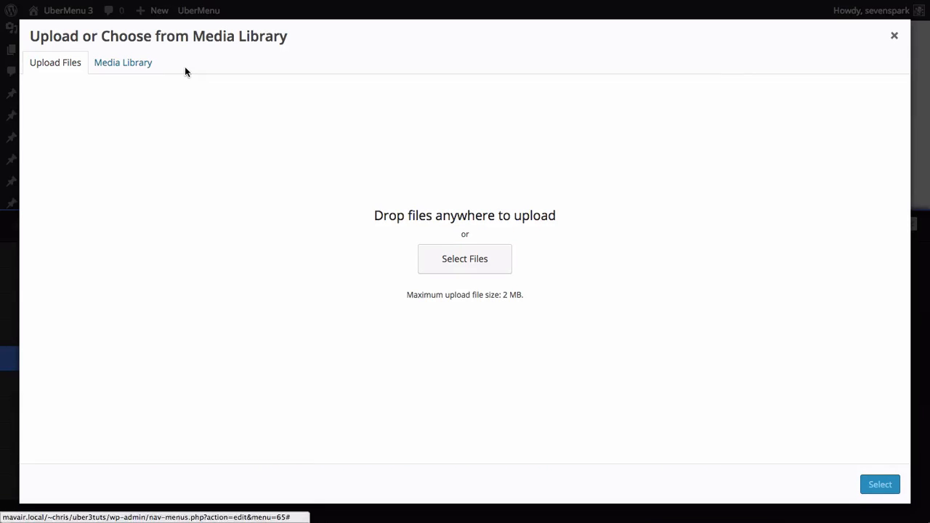
pyautogui.click(137, 67)
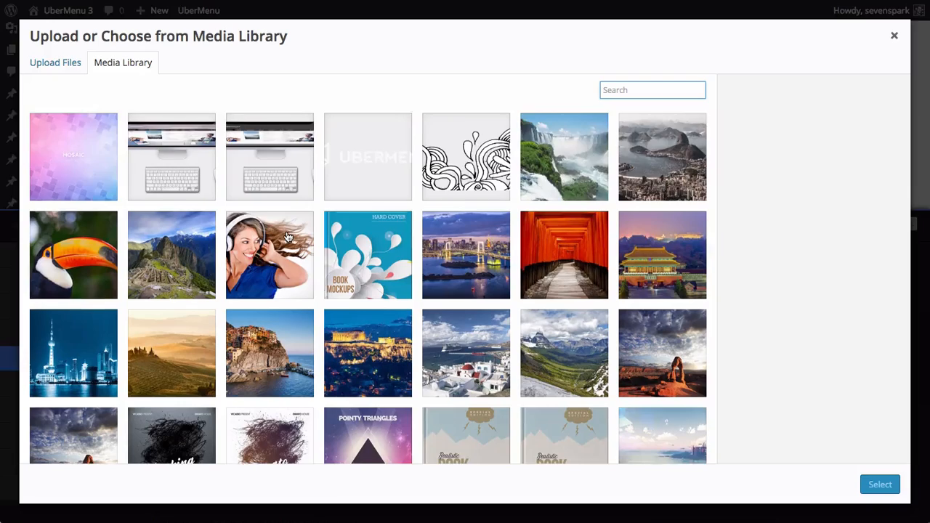
pyautogui.scroll(-4, 287, 237)
pyautogui.scroll(-4, 288, 238)
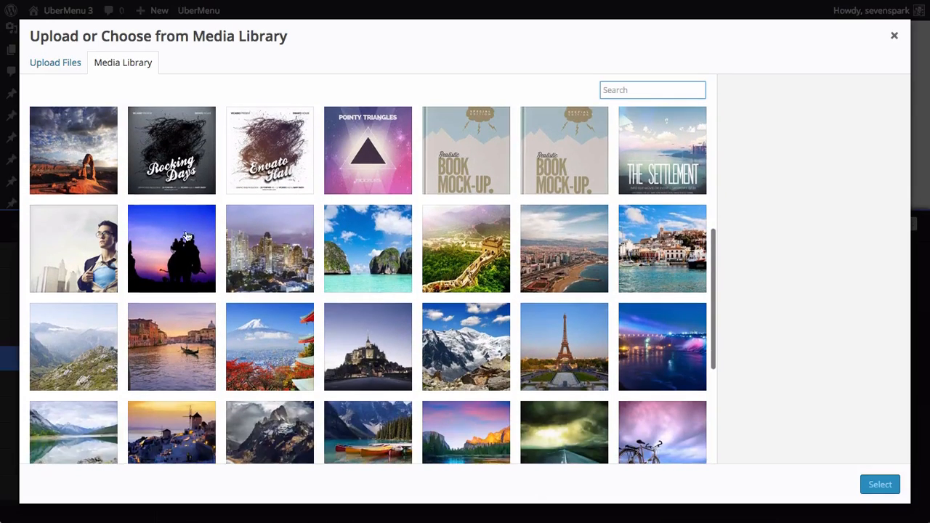
pyautogui.click(66, 257)
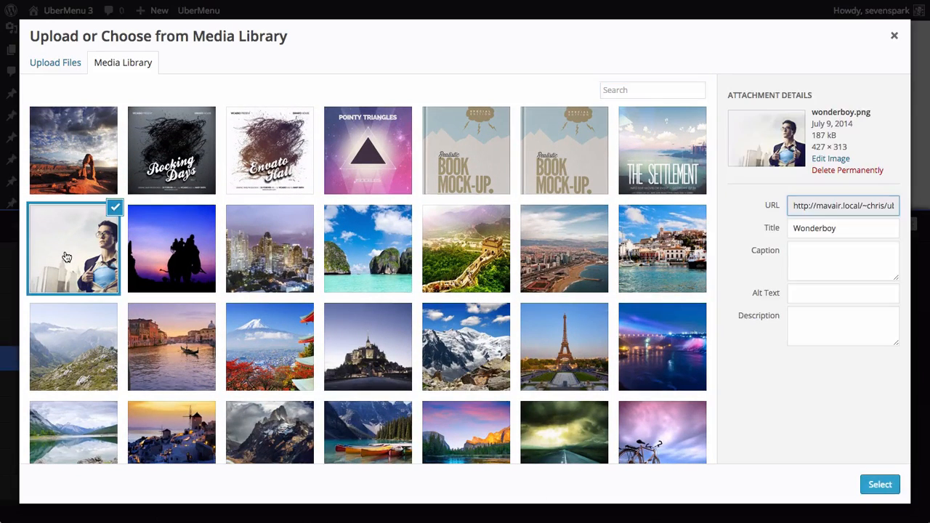
pyautogui.click(879, 486)
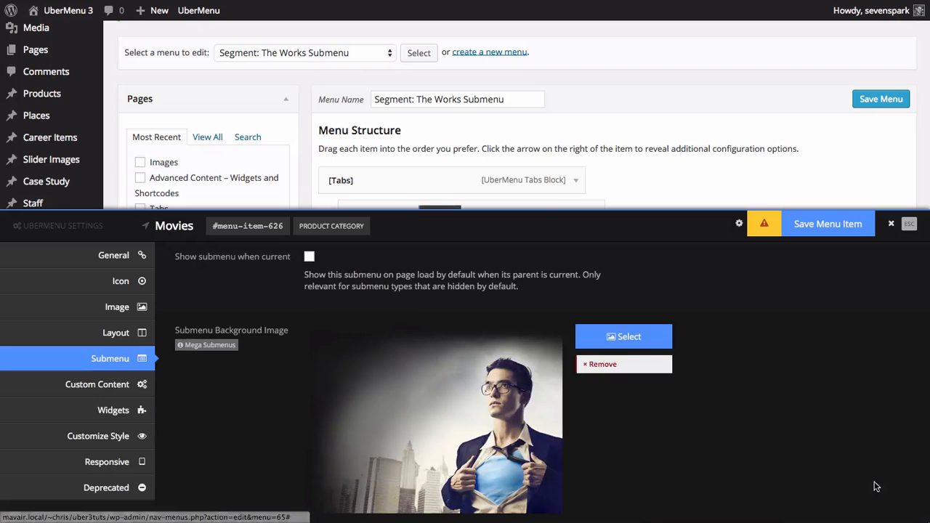
# - Review the repeat, position, size and padding options for the Movies submenu's background image
pyautogui.scroll(-1, 266, 383)
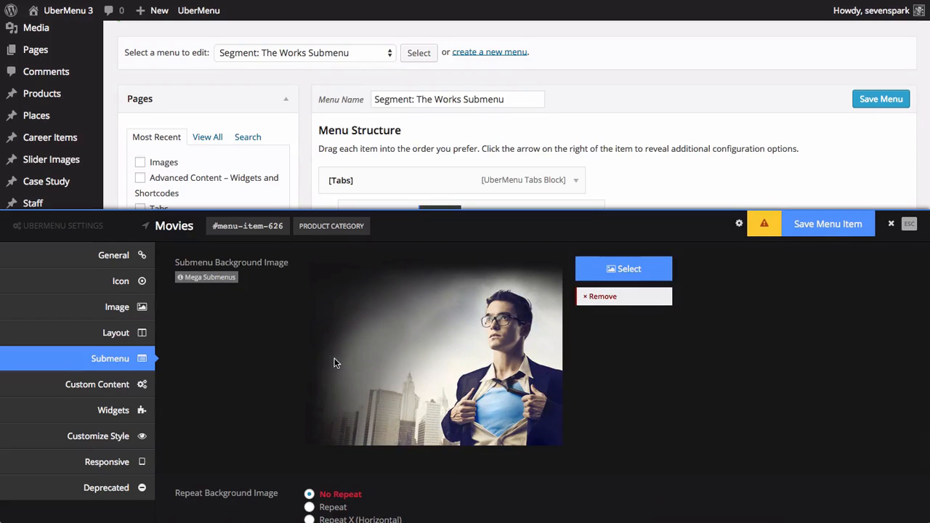
pyautogui.scroll(-2, 333, 363)
pyautogui.scroll(-1, 283, 426)
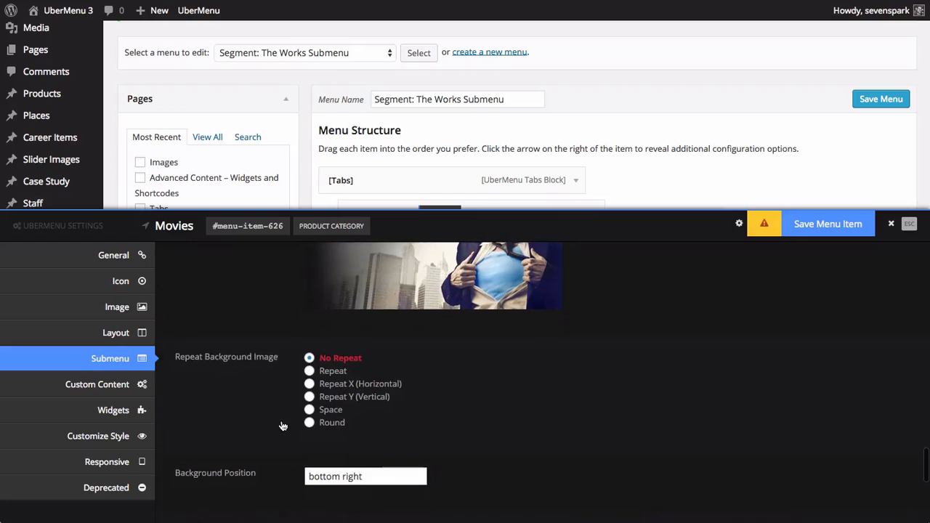
pyautogui.scroll(-1, 283, 426)
pyautogui.click(399, 449)
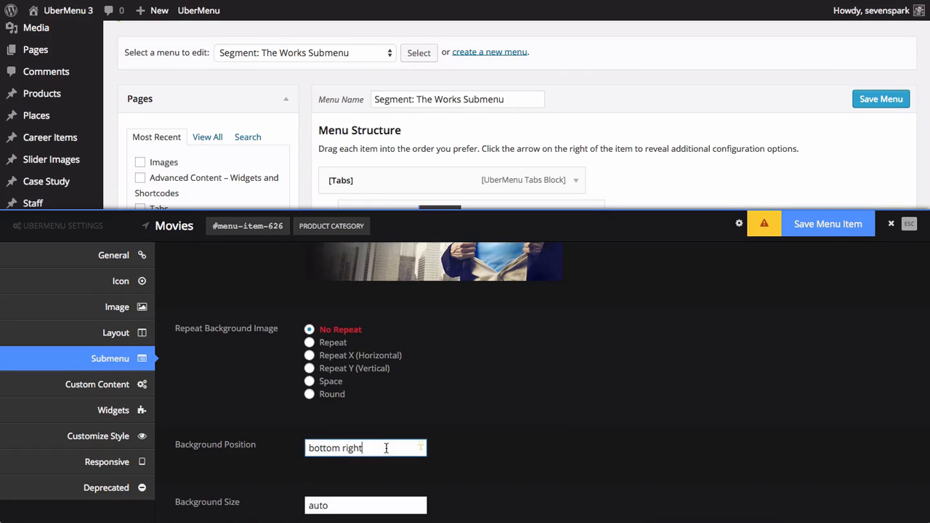
pyautogui.scroll(-5, 386, 447)
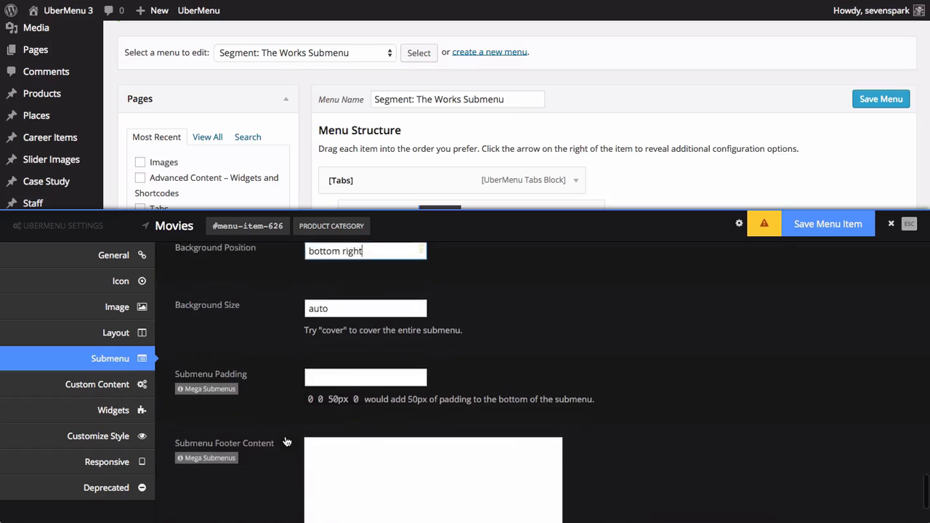
pyautogui.scroll(10, 287, 441)
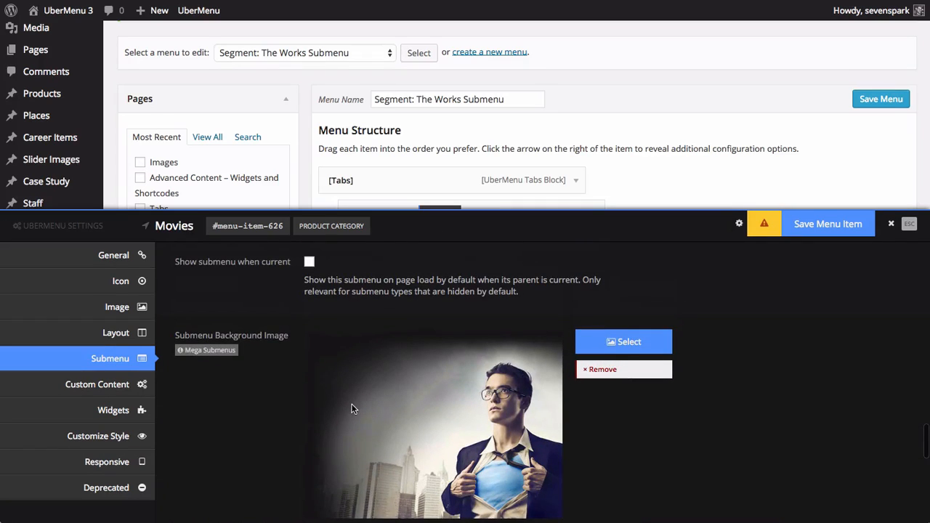
# - Save the Movies menu item with its submenu background image and reload the site's front page to view The Works submenu
pyautogui.scroll(1, 352, 409)
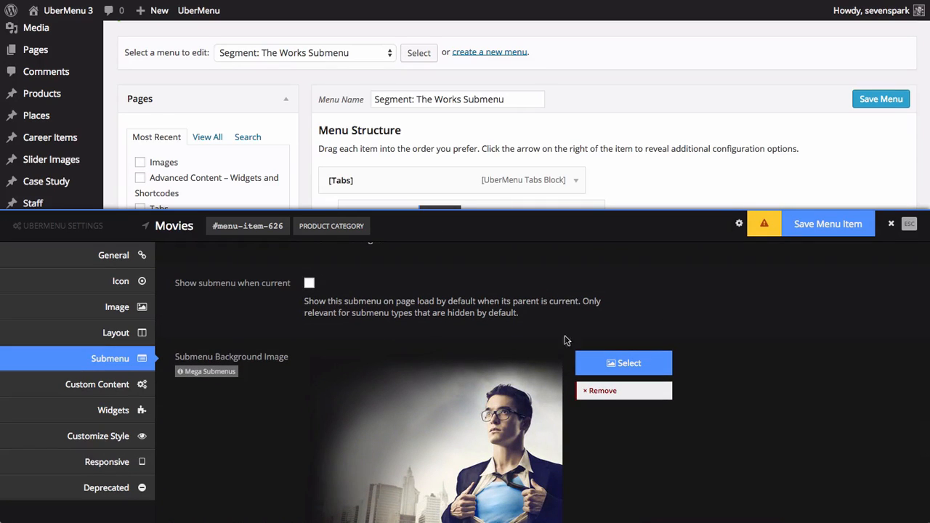
pyautogui.click(807, 227)
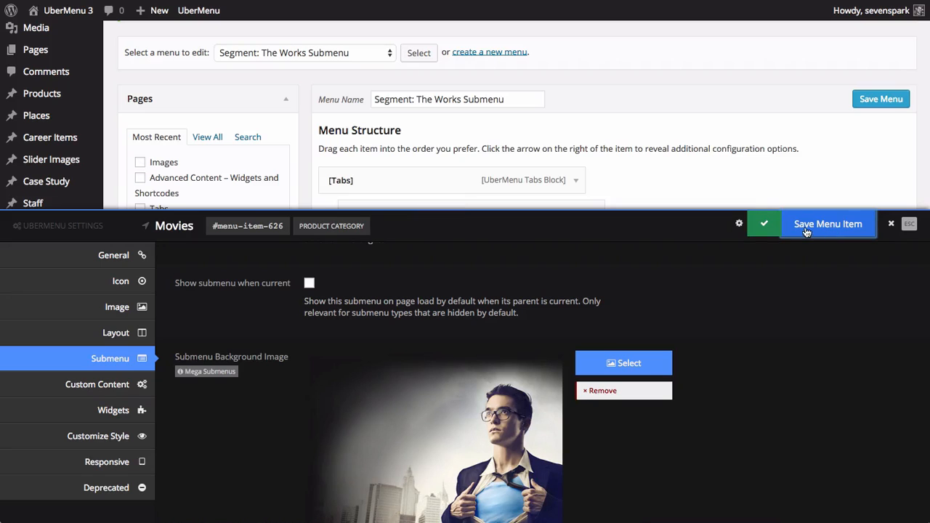
pyautogui.hotkey('ctrl', 'Tab')
pyautogui.press('super+r')
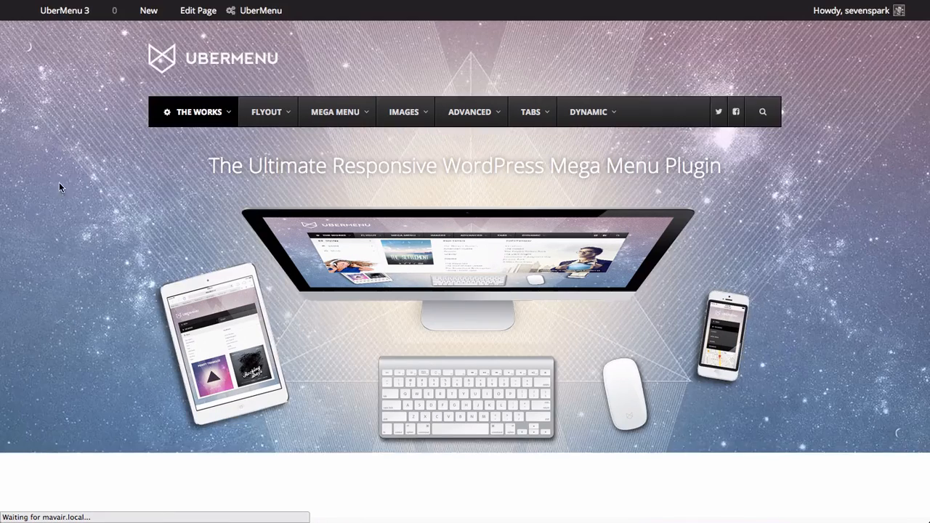
pyautogui.moveTo(195, 109)
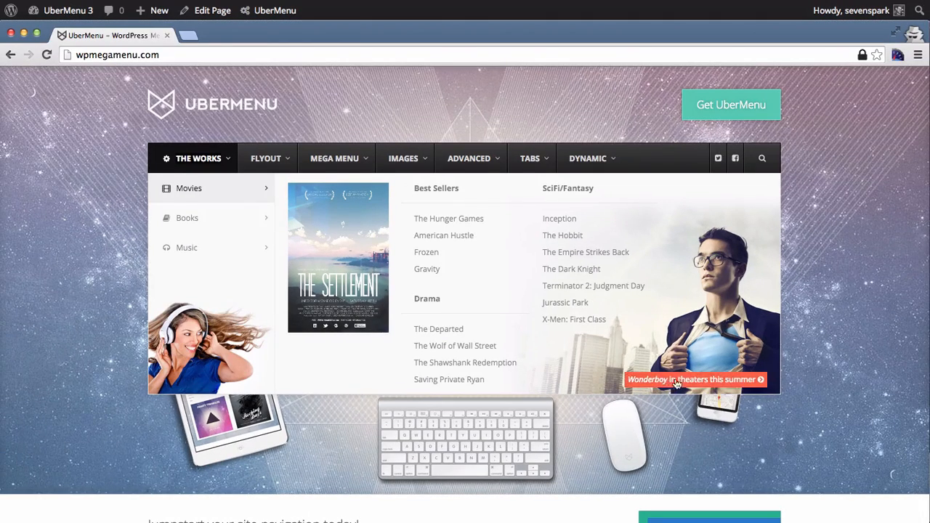
# - On the wpmegamenu.com demo, inspect the "Wonderboy in theaters this summer" link in the Movies submenu and copy its anchor element as HTML
pyautogui.rightClick(726, 385)
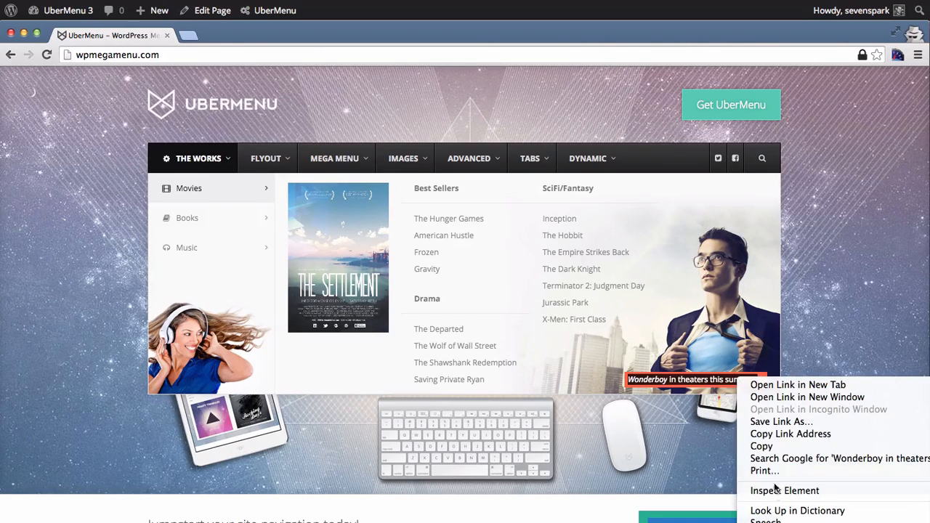
pyautogui.click(793, 491)
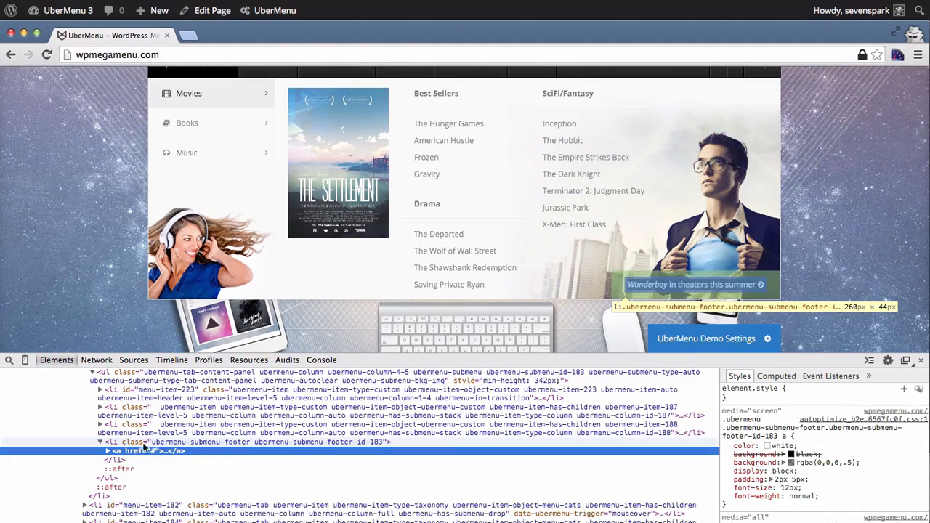
pyautogui.click(108, 451)
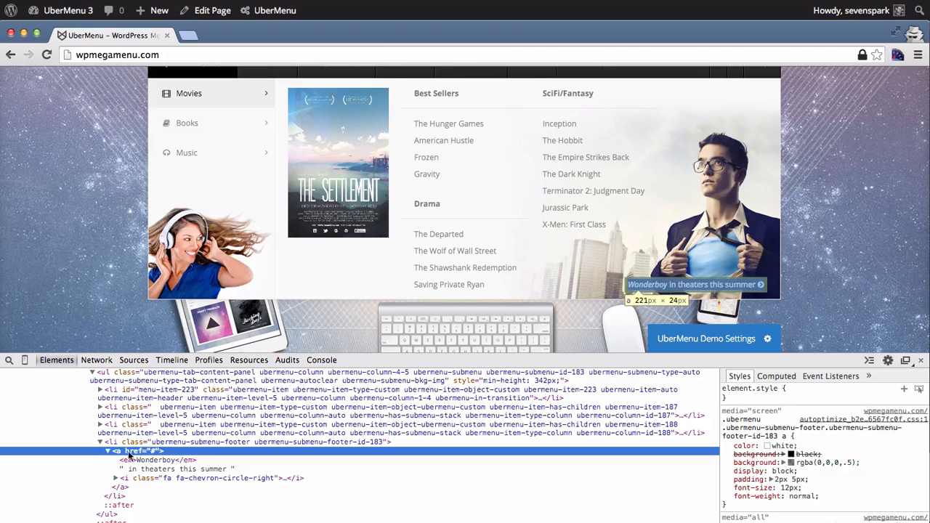
pyautogui.rightClick(129, 456)
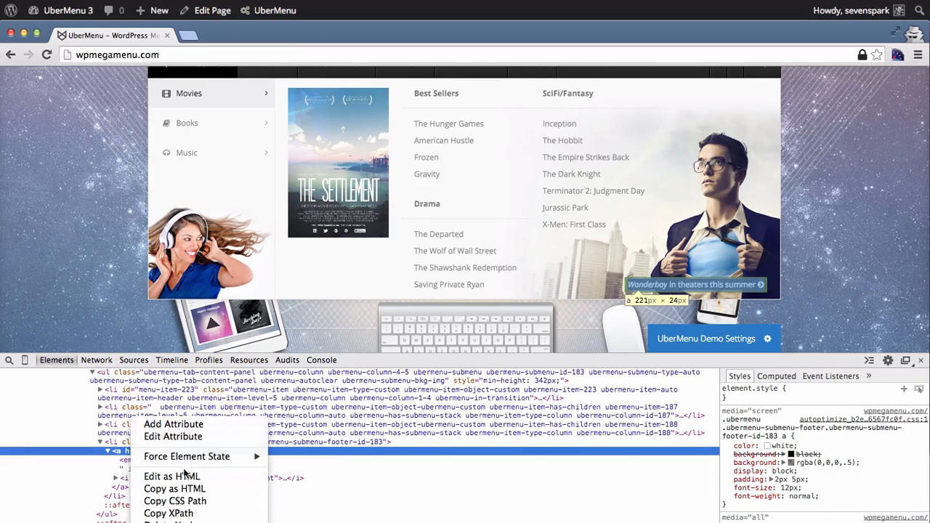
pyautogui.click(177, 490)
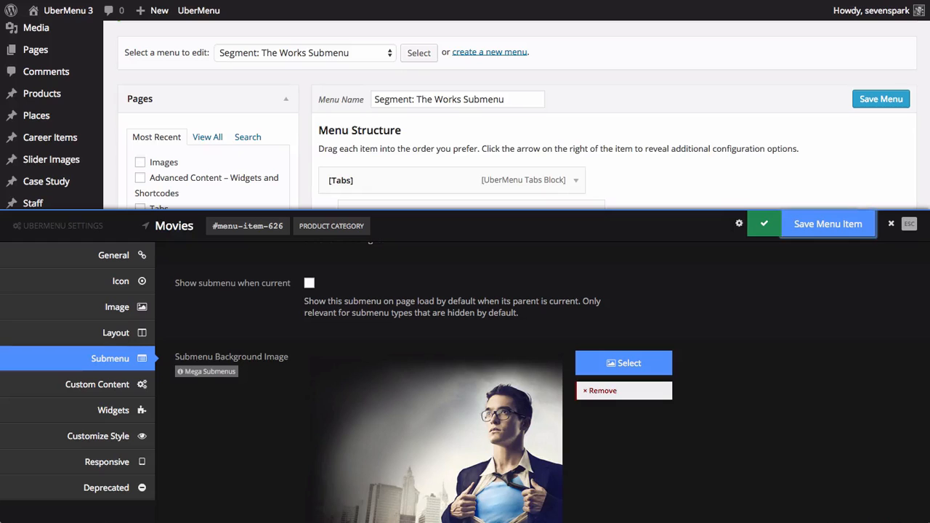
# - Paste the copied Wonderboy link HTML into the Movies item's Submenu Footer Content and save the menu item
pyautogui.scroll(-3, 287, 385)
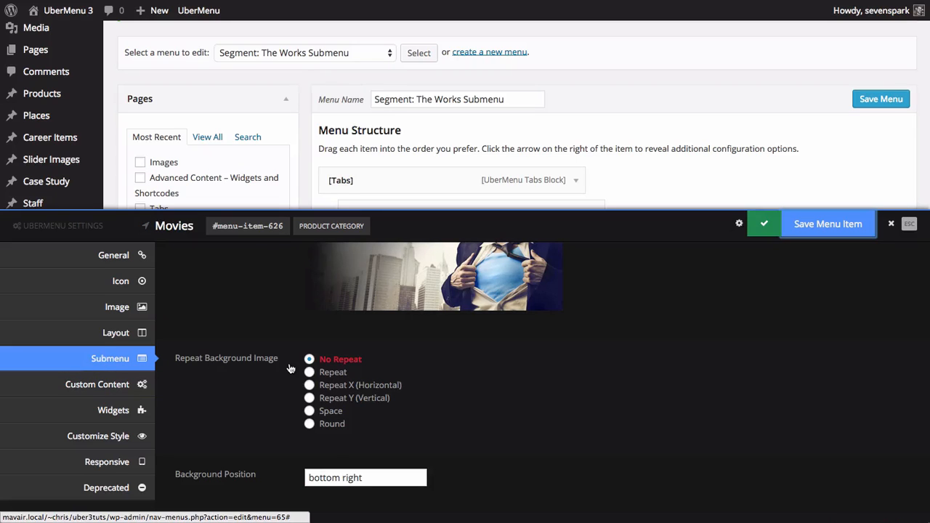
pyautogui.scroll(-1, 292, 368)
pyautogui.scroll(-6, 291, 368)
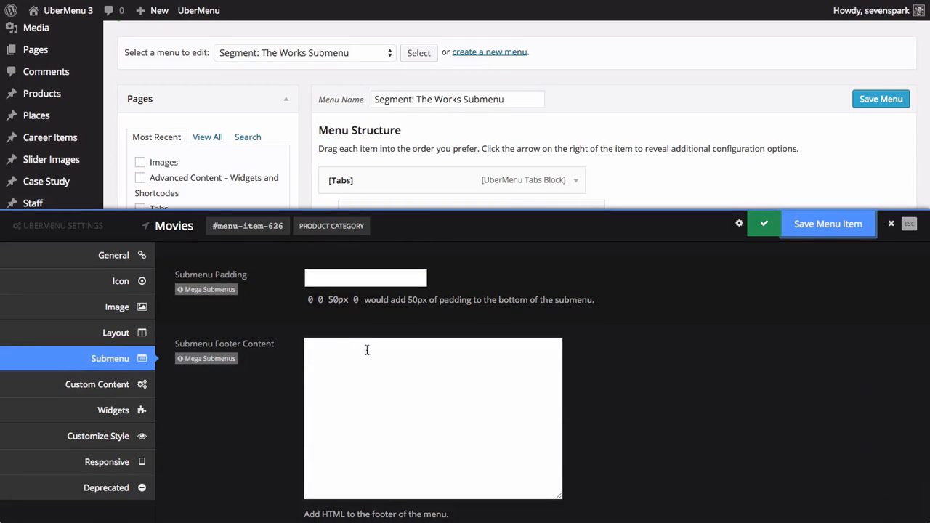
pyautogui.click(376, 378)
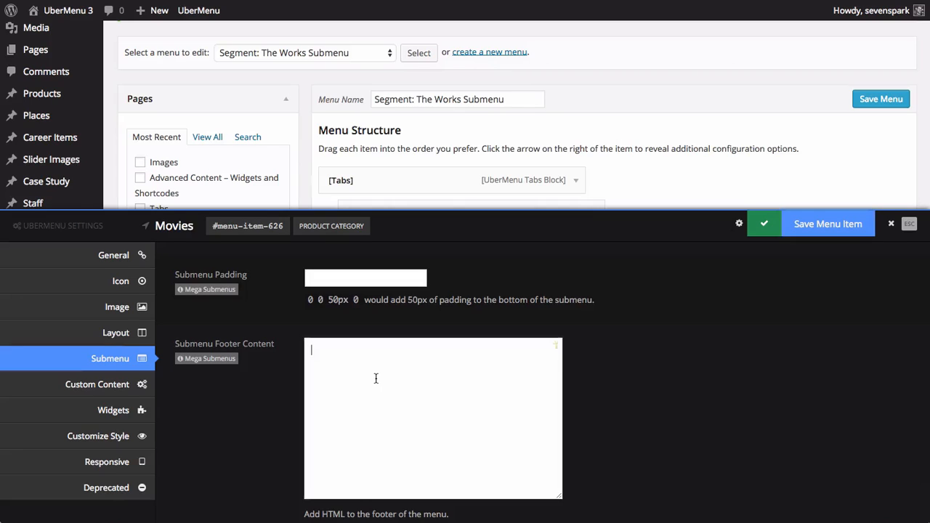
pyautogui.hotkey('ctrl', 'v')
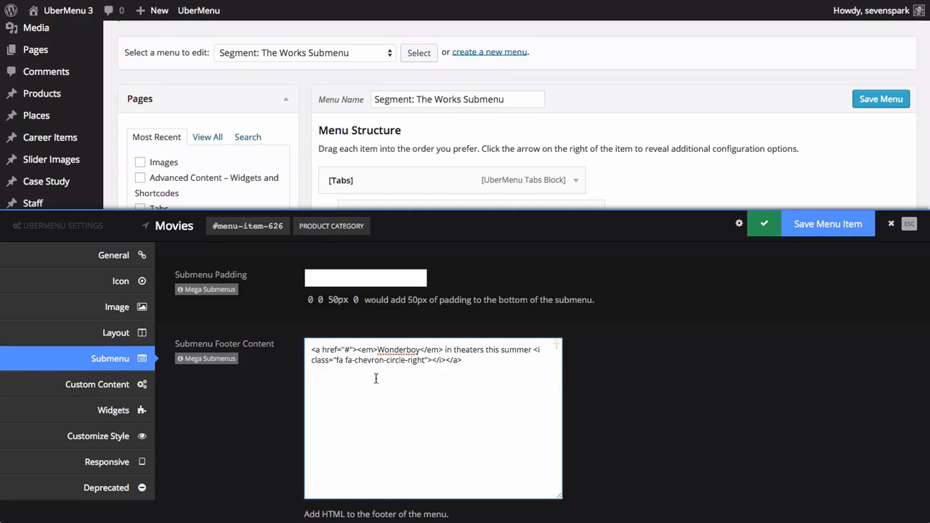
pyautogui.doubleClick(347, 349)
pyautogui.click(512, 375)
pyautogui.moveTo(377, 351); pyautogui.dragTo(485, 370)
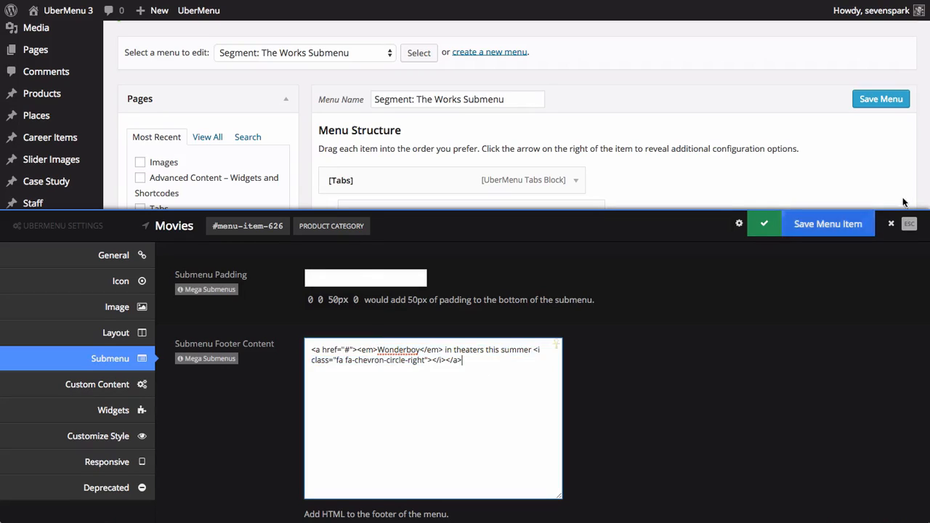
pyautogui.click(848, 225)
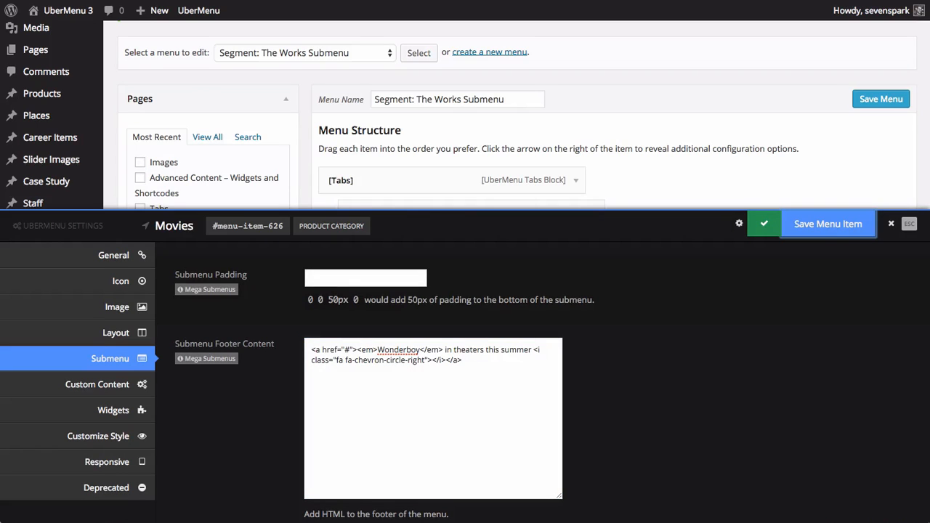
# - Reload the site's front page and check the footer link in The Works submenu
pyautogui.hotkey('ctrl', 'Tab')
pyautogui.click(55, 1)
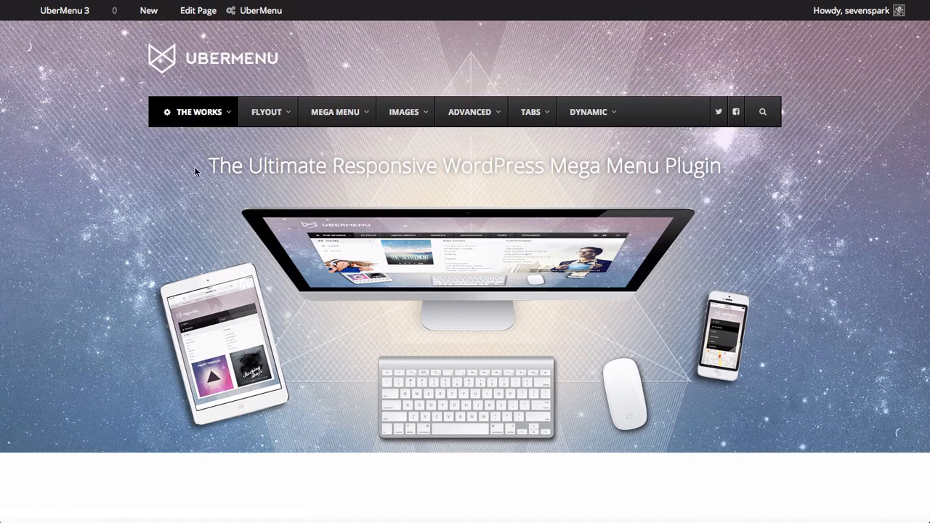
pyautogui.moveTo(182, 111)
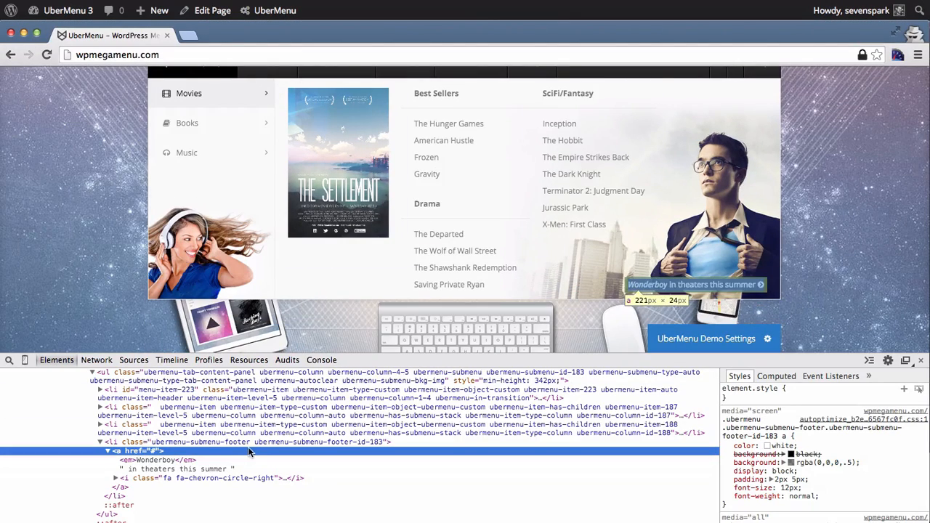
# - Open the demo site's stylesheet source, pretty-print it, and copy the link and hover rules for ubermenu-submenu-footer-id-183
pyautogui.click(824, 420)
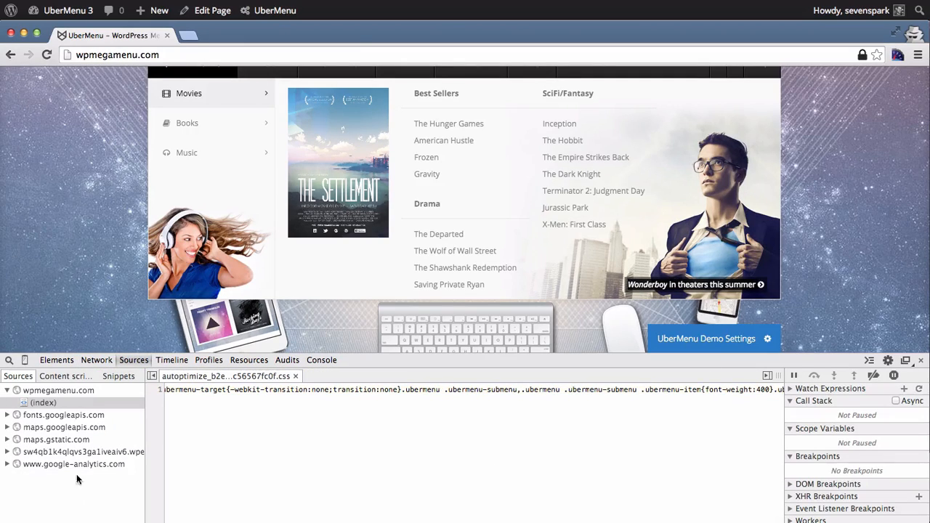
pyautogui.click(156, 522)
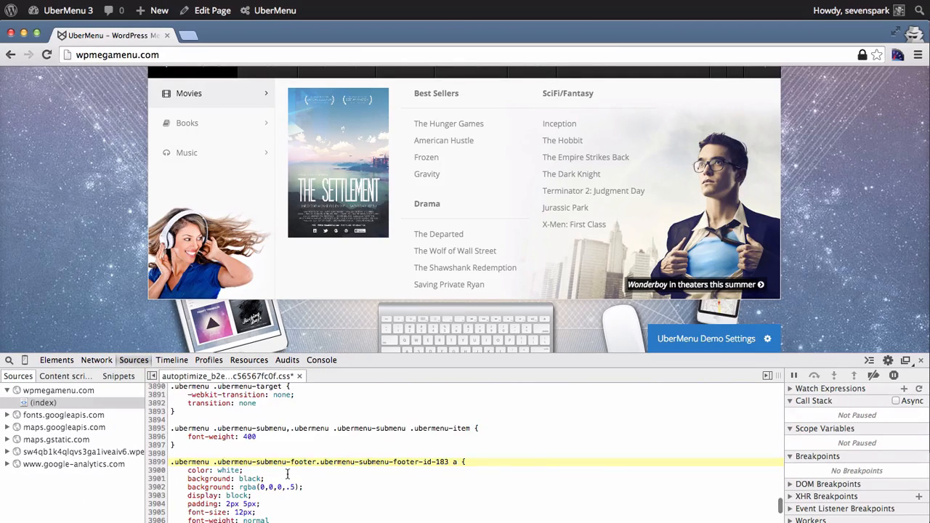
pyautogui.scroll(-1, 286, 473)
pyautogui.scroll(-1, 190, 430)
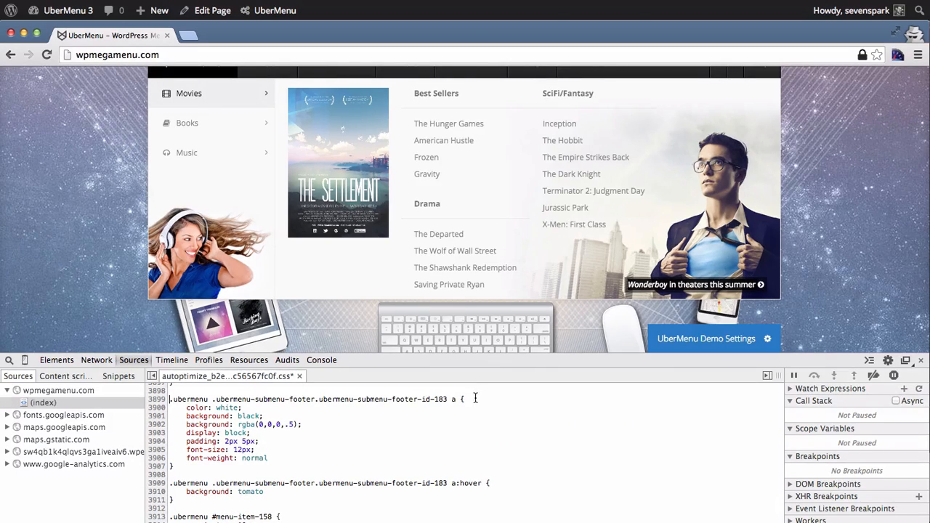
pyautogui.keyDown('shift'); pyautogui.click(182, 500); pyautogui.keyUp('shift')
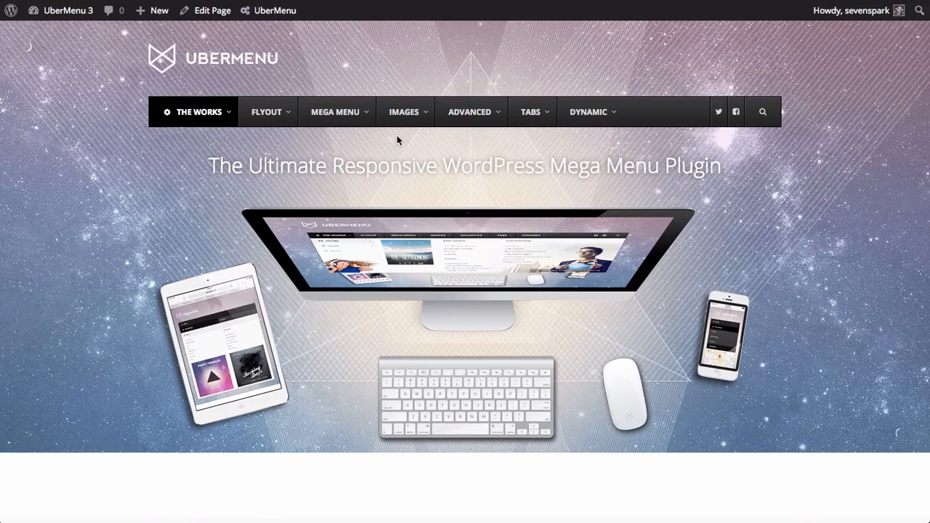
# - Inspect the Wonderboy footer link on the local site and paste the copied CSS rules at the end of ubermenu.min.css
pyautogui.moveTo(201, 114)
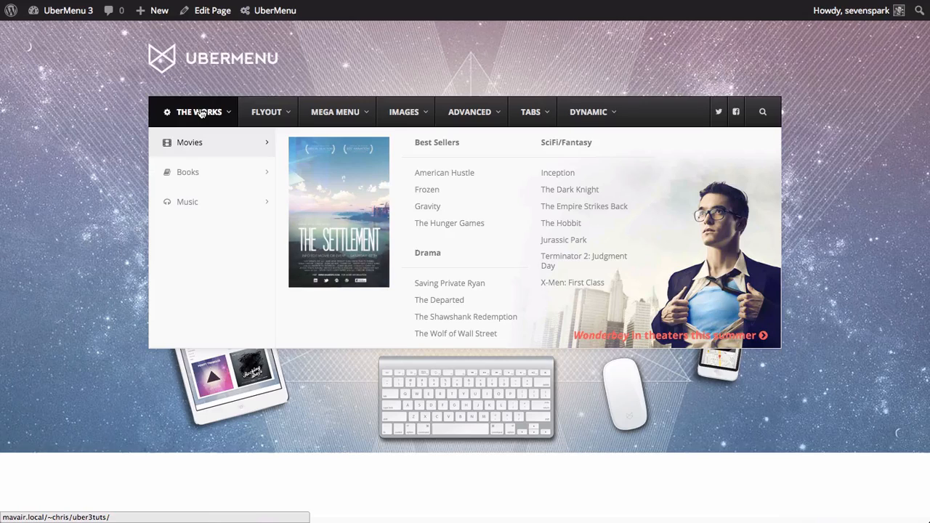
pyautogui.rightClick(708, 335)
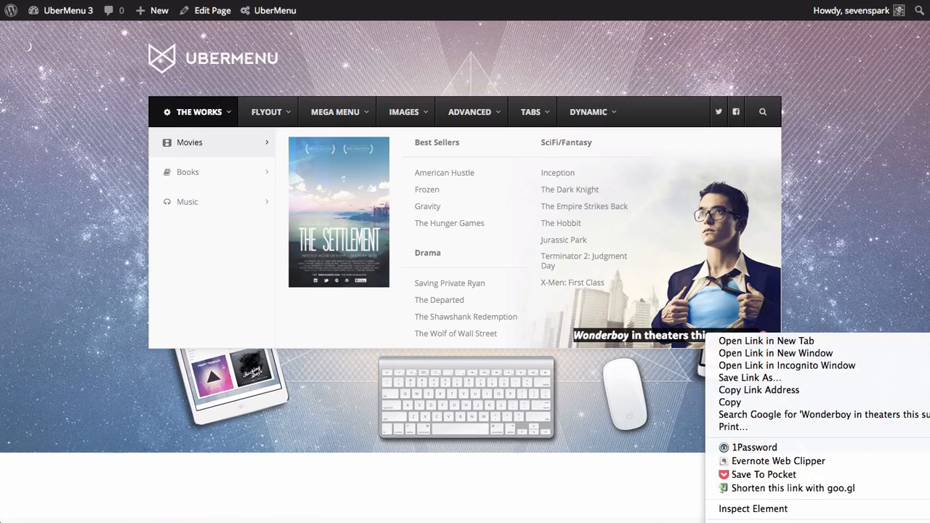
pyautogui.click(807, 511)
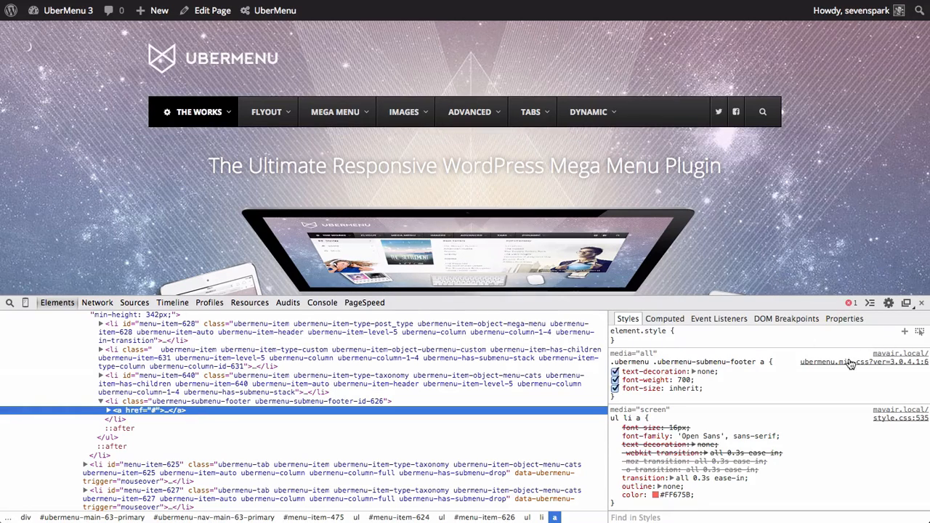
pyautogui.click(850, 363)
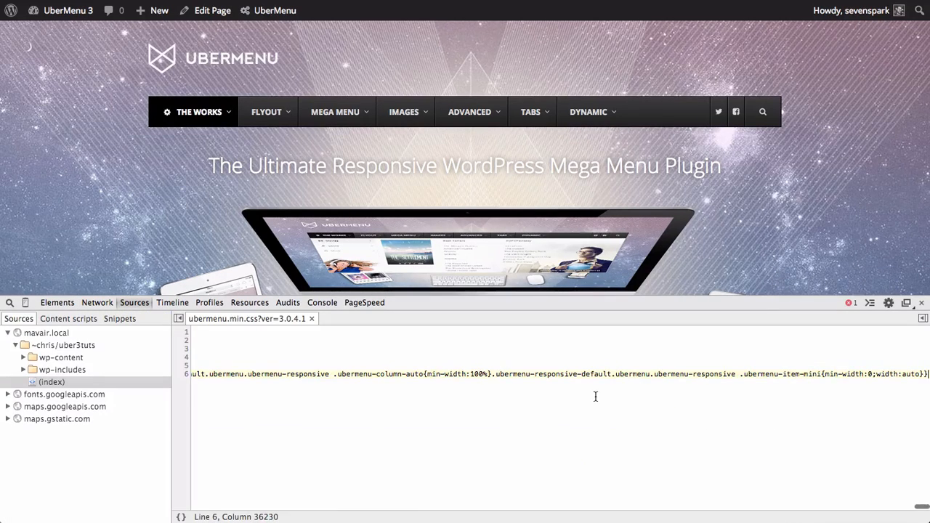
pyautogui.press('super+v')
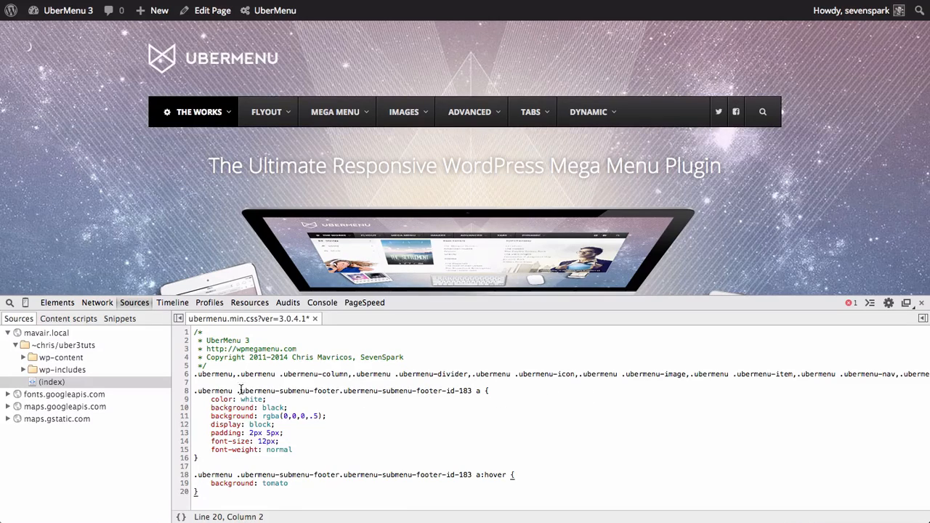
# - Look up the local submenu footer's class ID and change the ID to 626 in both pasted CSS selectors
pyautogui.doubleClick(465, 391)
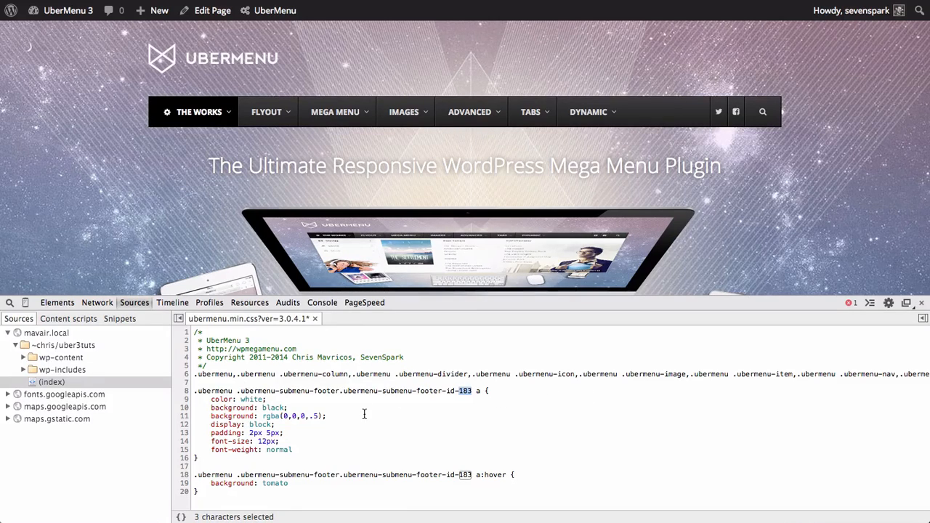
pyautogui.click(57, 303)
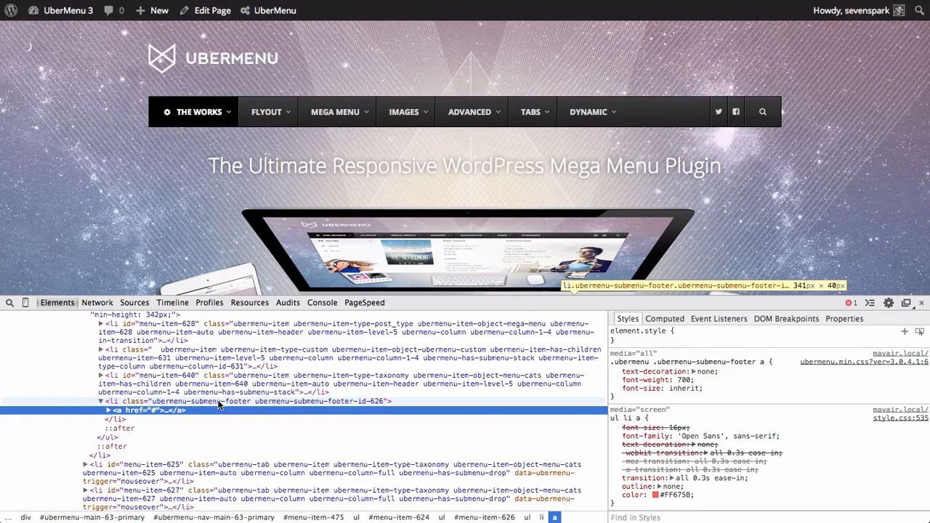
pyautogui.click(187, 402)
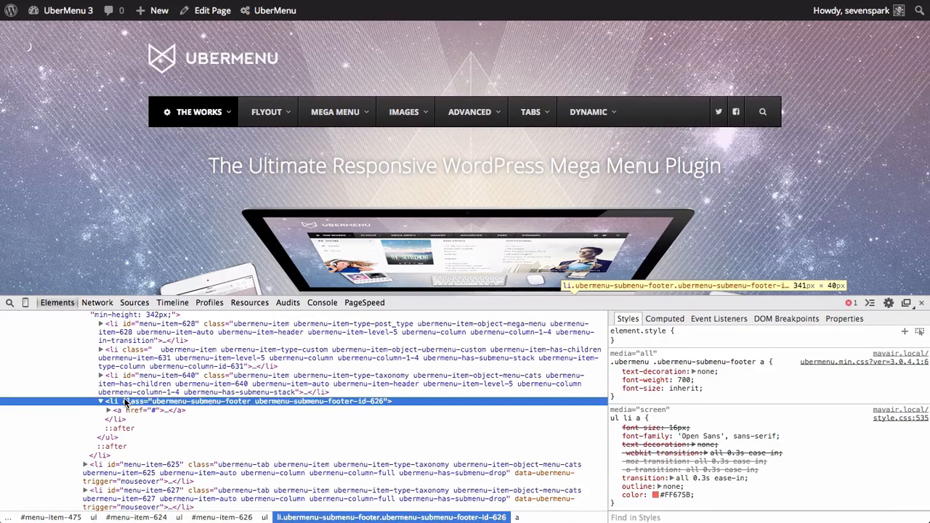
pyautogui.scroll(-1, 186, 404)
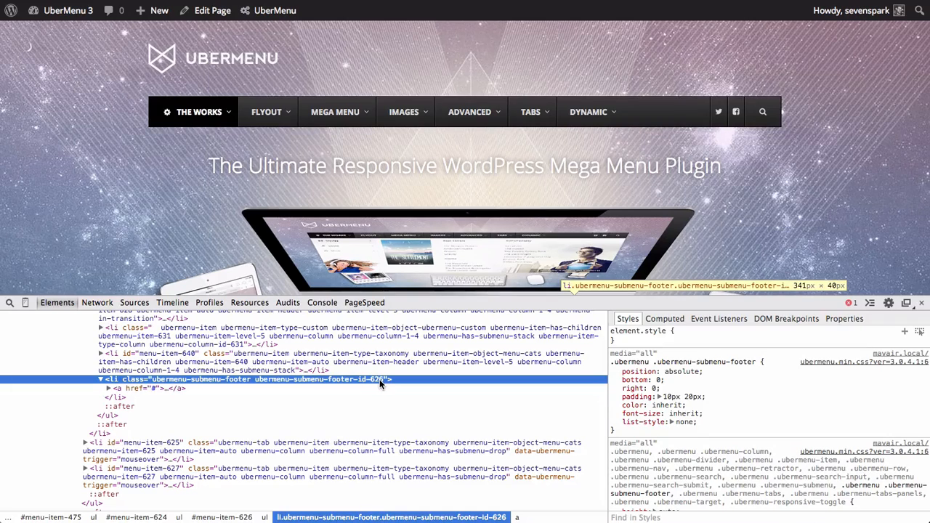
pyautogui.click(133, 303)
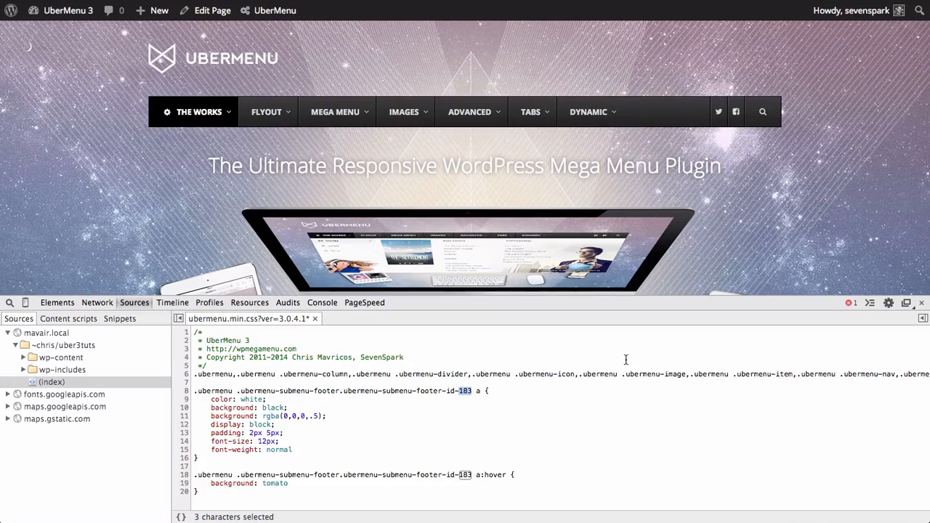
pyautogui.write('626')
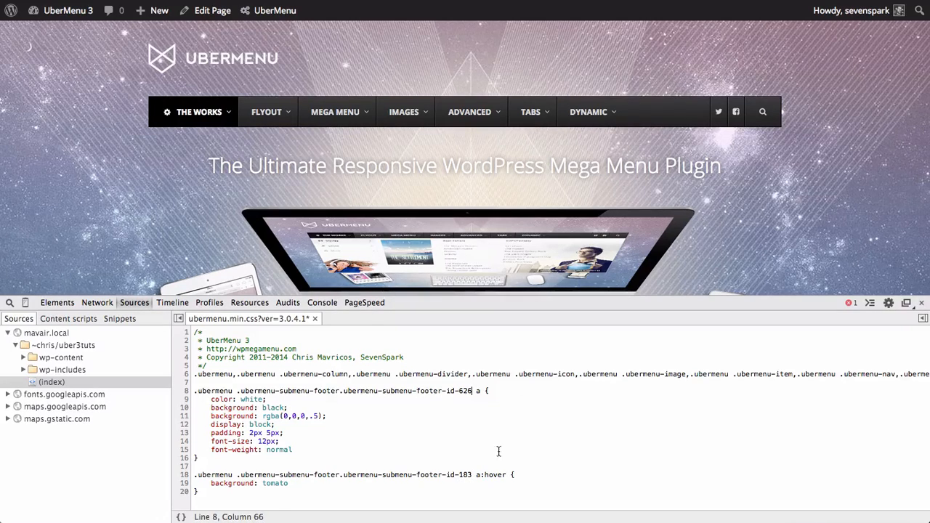
pyautogui.doubleClick(465, 475)
pyautogui.write('626')
# - Add the missing semicolons after "font-weight: normal" and "background: tomato" in the pasted rules
pyautogui.click(320, 450)
pyautogui.click(305, 483)
pyautogui.write(';')
# - Preview the Movies submenu on the page, check the Wonderboy footer link's normal and hover styling, and return to the CSS code
pyautogui.moveTo(212, 120)
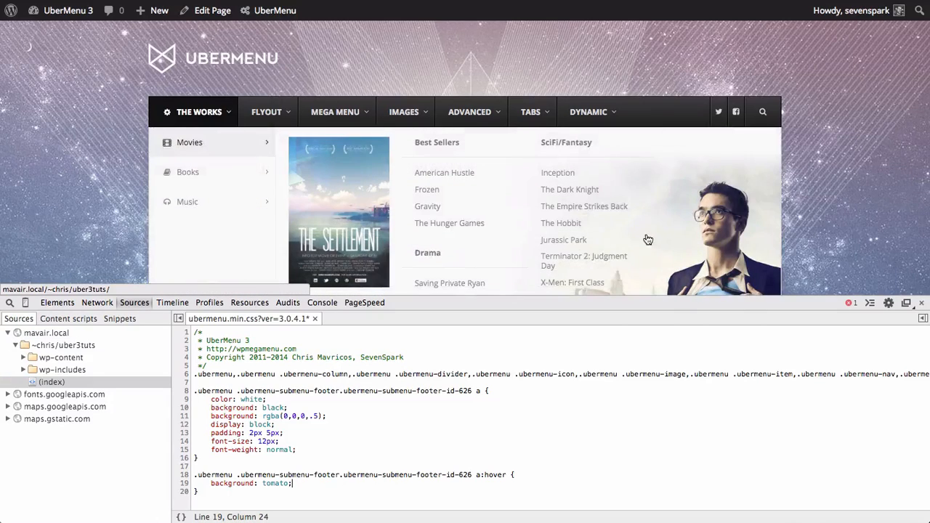
pyautogui.scroll(-3, 648, 237)
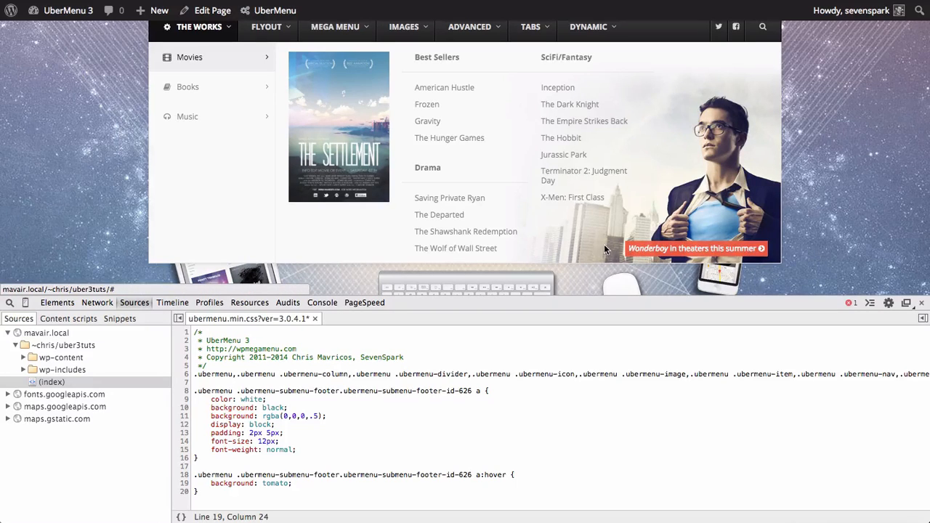
pyautogui.click(501, 417)
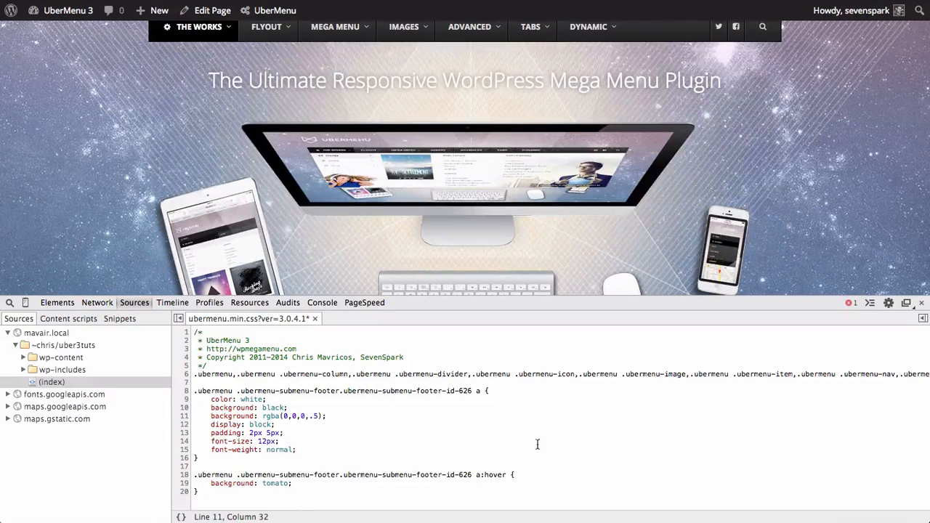
# - Copy both submenu footer link CSS rules, close the developer tools and open UberMenu's General Settings
pyautogui.moveTo(208, 497); pyautogui.dragTo(174, 391)
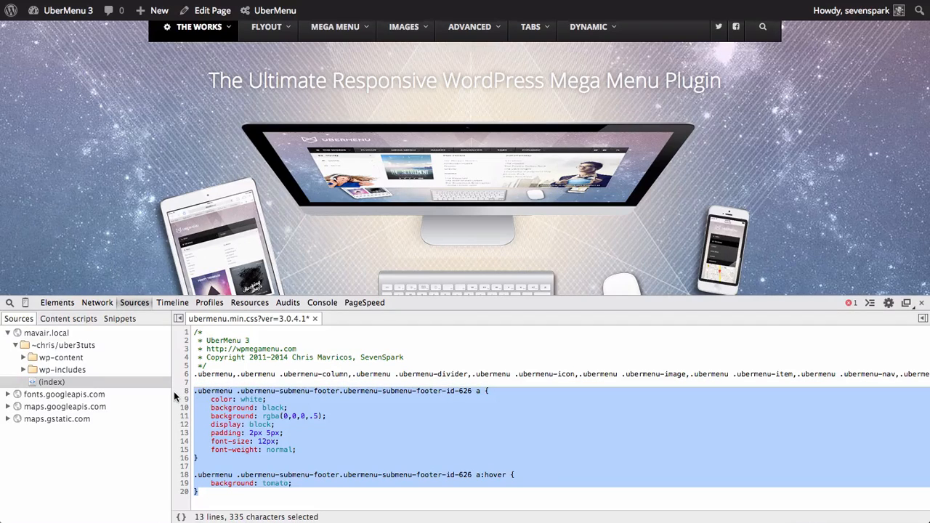
pyautogui.click(922, 302)
pyautogui.click(538, 131)
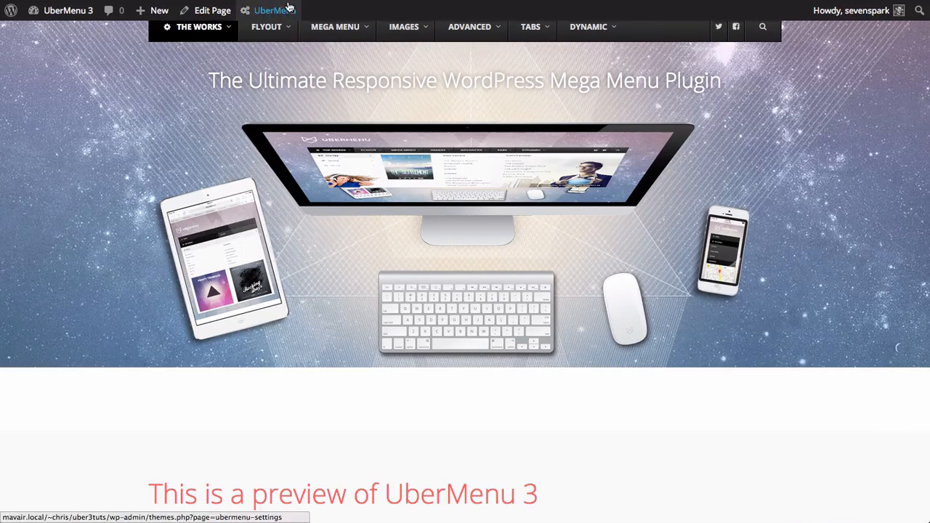
pyautogui.moveTo(289, 8)
pyautogui.click(285, 54)
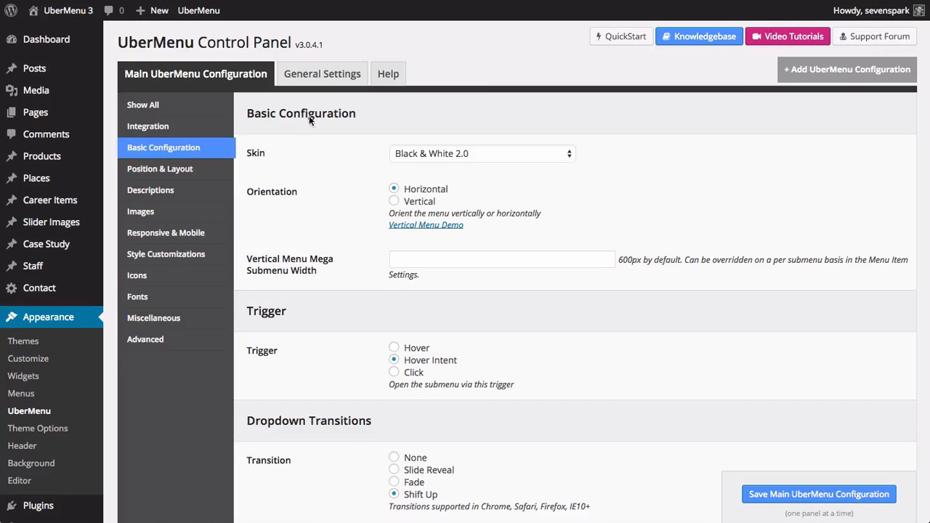
pyautogui.click(331, 79)
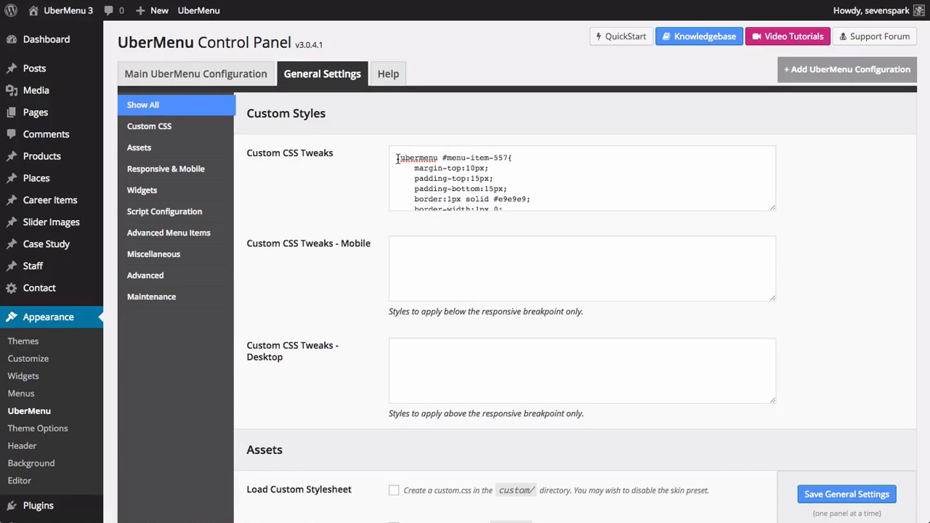
# - Paste the copied rules into Custom CSS Tweaks above the #menu-item-557 rule, removing the blank line between the two pasted rules
pyautogui.click(549, 156)
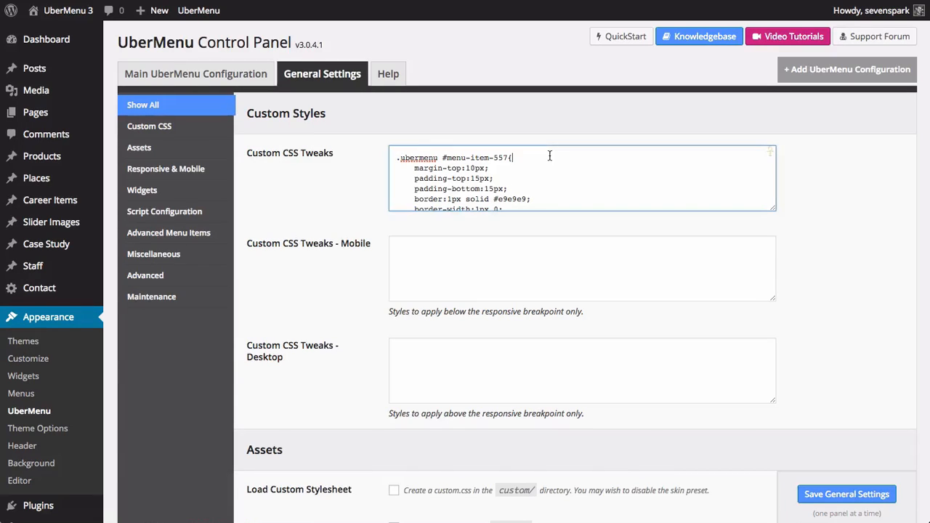
pyautogui.press('Up')
pyautogui.press('Return')
pyautogui.press('Return')
pyautogui.press('Up')
pyautogui.press('Up')
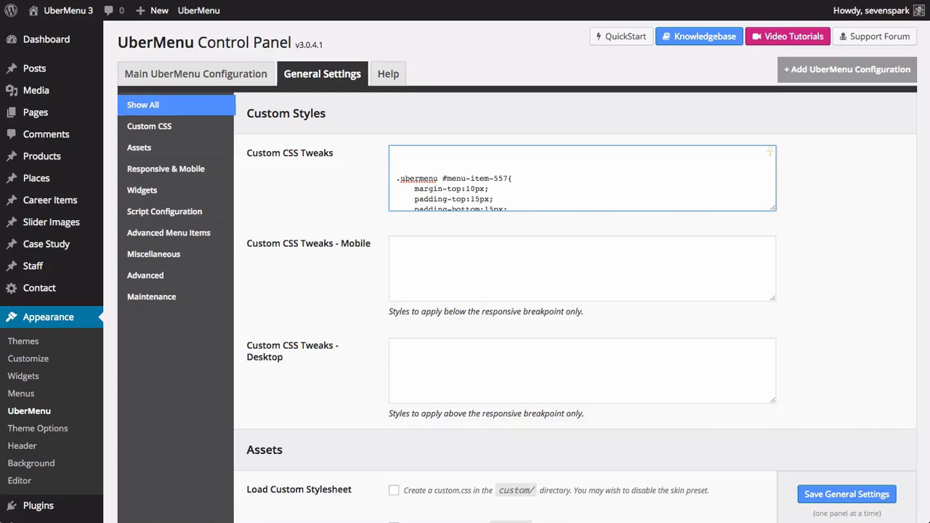
pyautogui.write('.ubermenu .ubermenu-submenu-footer.ubermenu-submenu-footer-id-626 a:hover {     background: tomato; }')
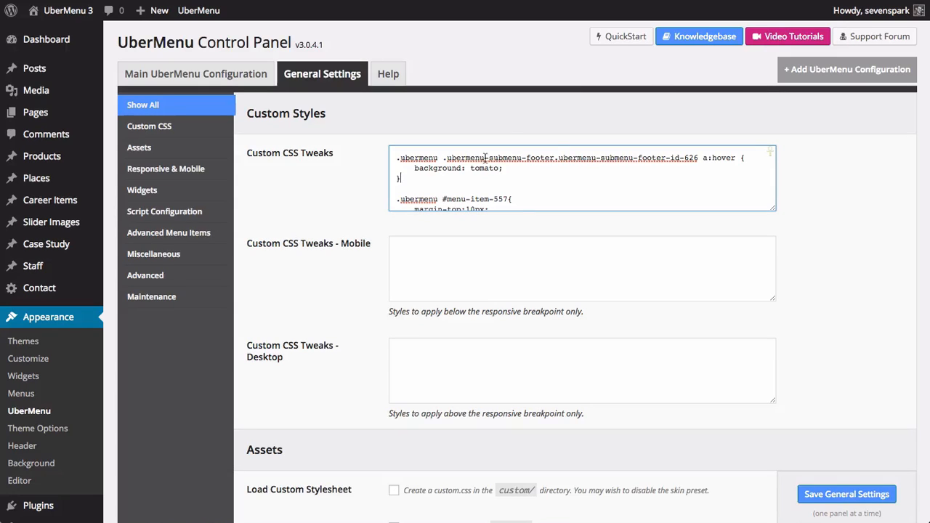
pyautogui.scroll(5, 546, 182)
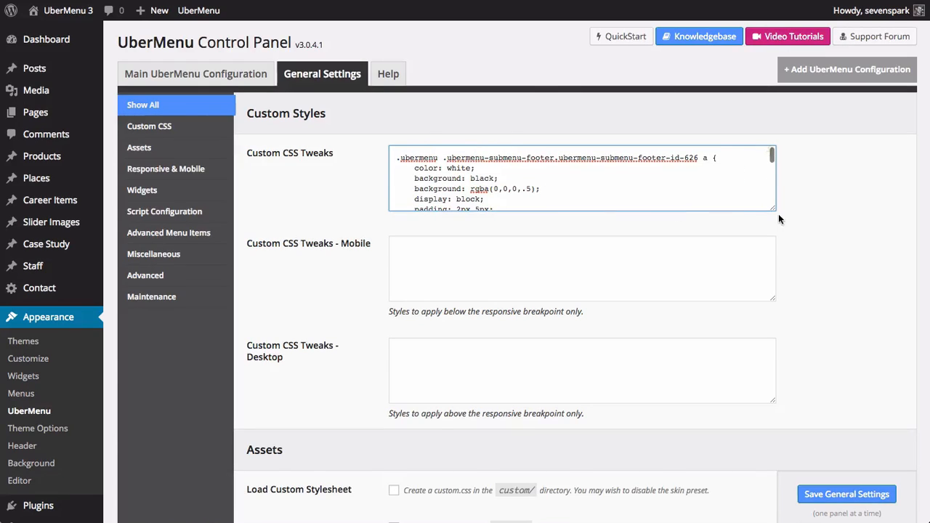
pyautogui.moveTo(773, 208); pyautogui.dragTo(765, 439)
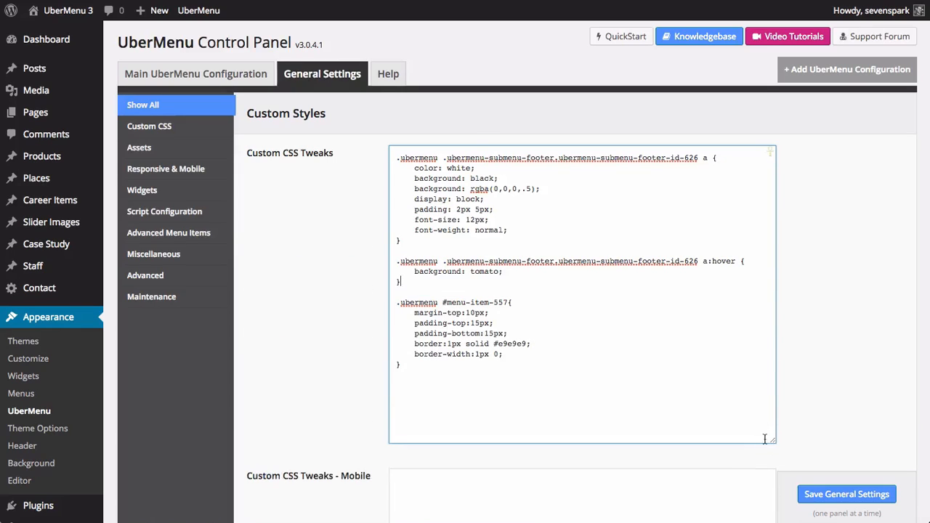
pyautogui.click(427, 245)
pyautogui.press('BackSpace')
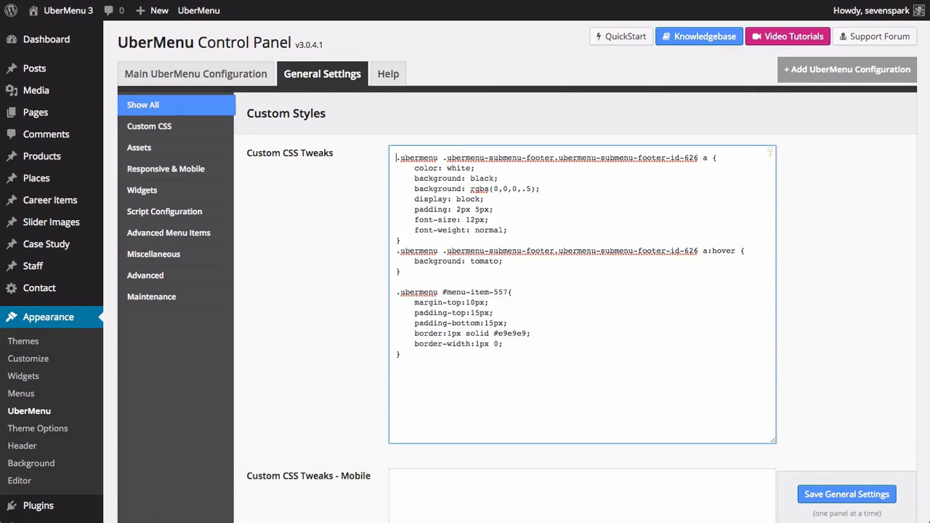
# - Add the comment "/* The Works - Movies - Submenu Content */" above the pasted rules and save the general settings
pyautogui.press('Return')
pyautogui.press('Return')
pyautogui.press('Up')
pyautogui.press('BackSpace')
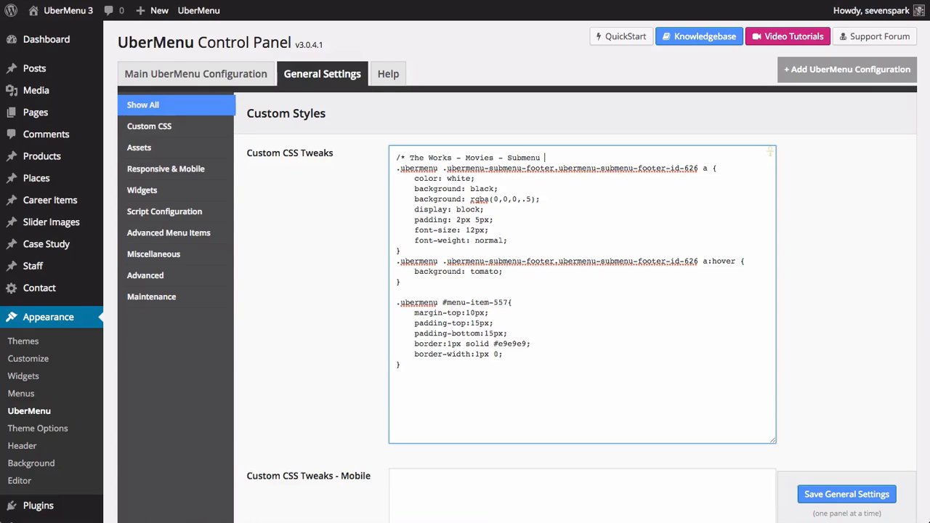
pyautogui.write('Content */')
pyautogui.click(836, 489)
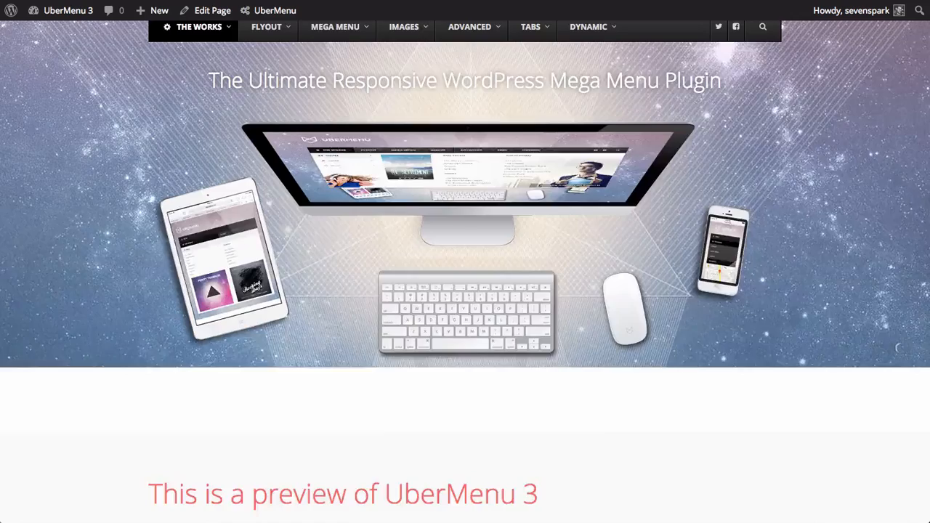
# - Compare the Movies submenu under The Works on the local site with the wpmegamenu.com demo
pyautogui.scroll(2, 200, 157)
pyautogui.moveTo(197, 118)
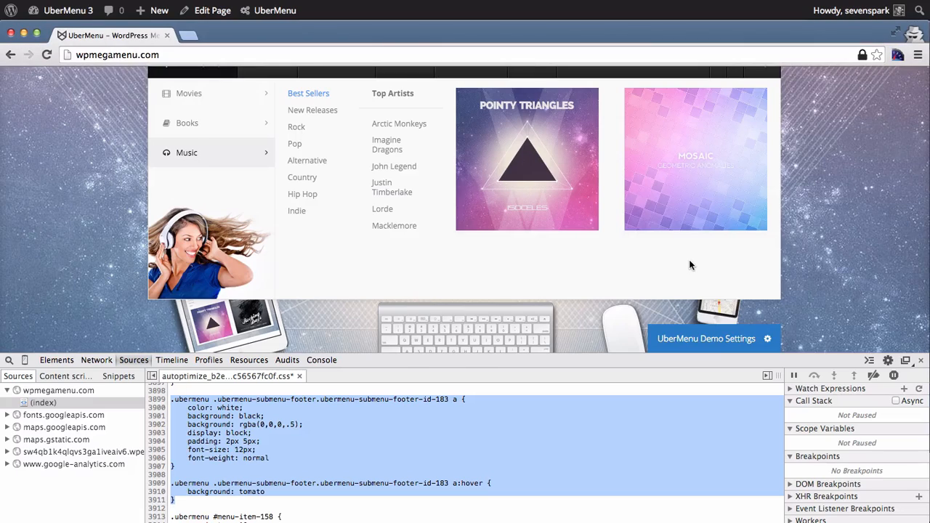
pyautogui.scroll(2, 429, 210)
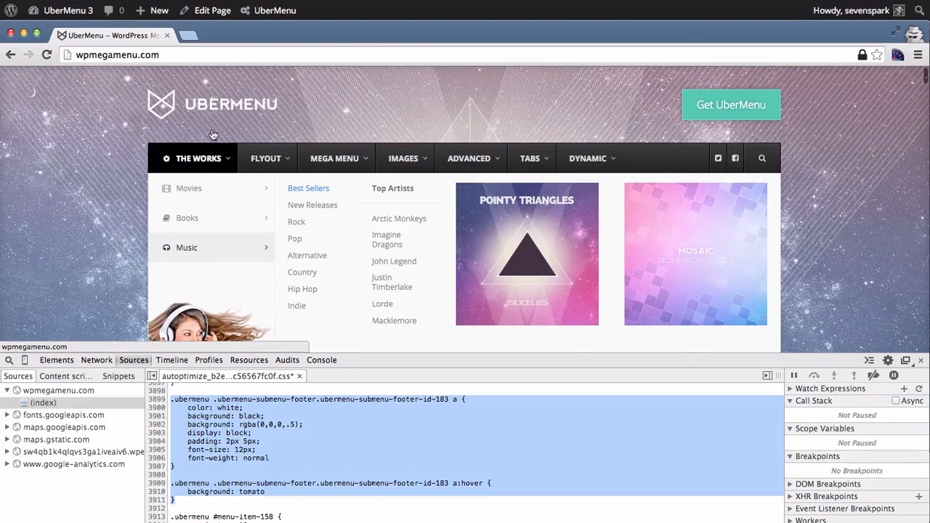
pyautogui.moveTo(222, 187)
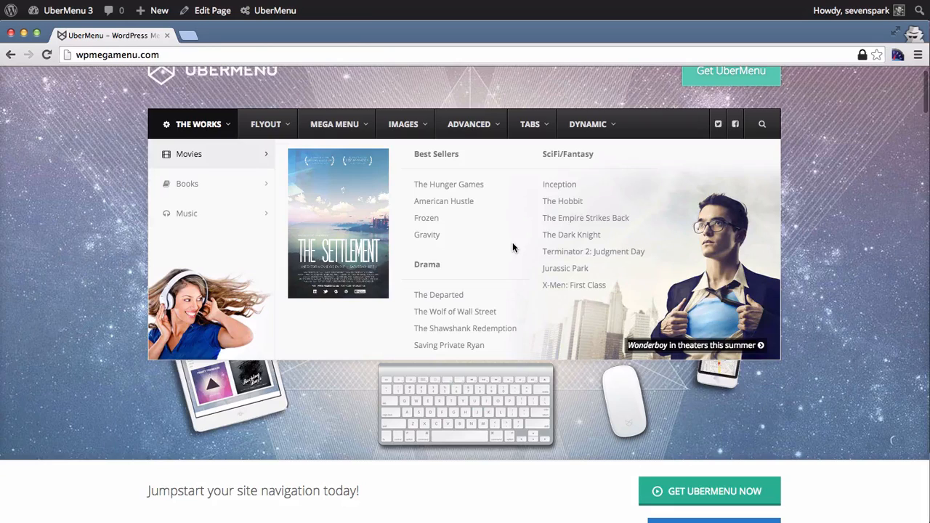
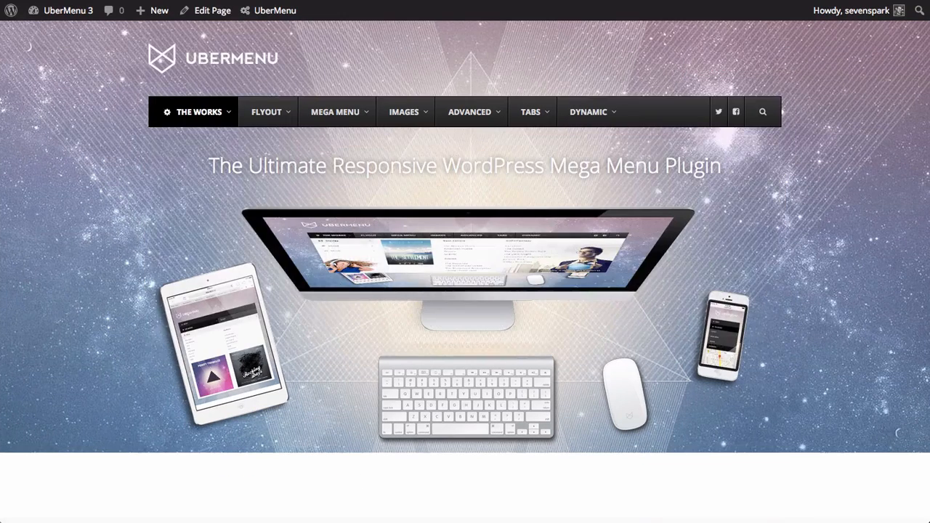
pyautogui.moveTo(206, 118)
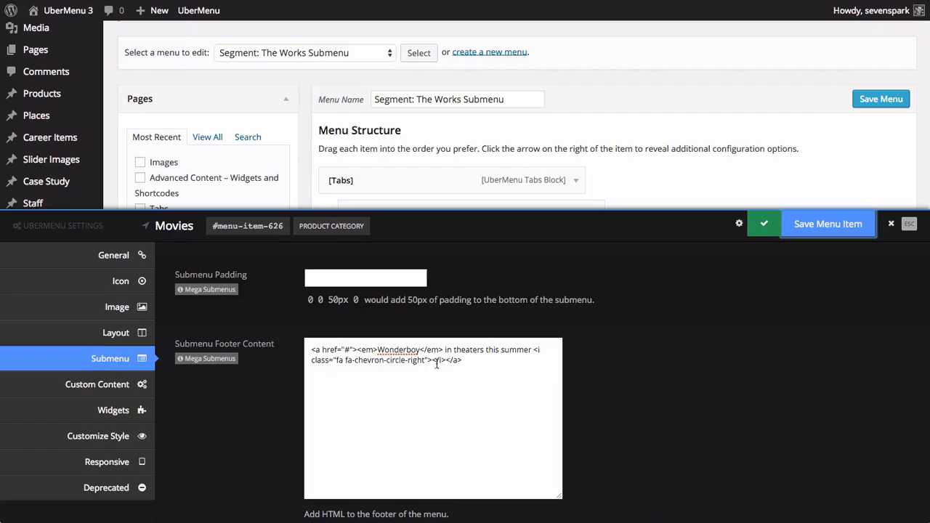
# - Enable "Don't wrap title/label text" for the Terminator 2: Judgment Day menu item, save it and preview the Movies submenu
pyautogui.scroll(-15, 426, 146)
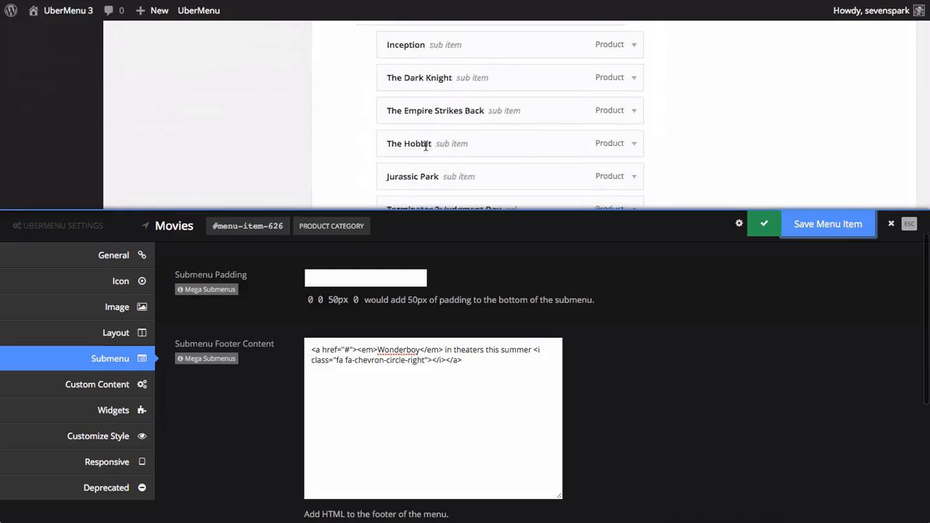
pyautogui.click(414, 141)
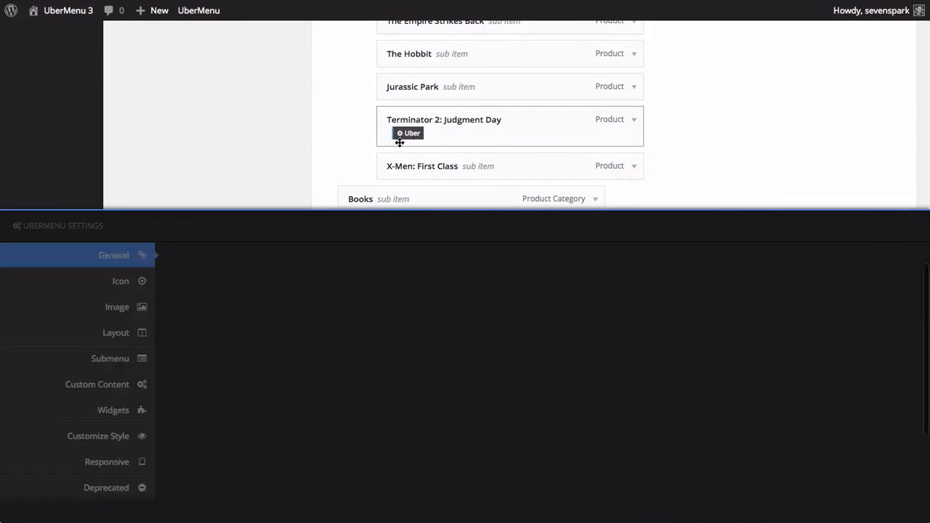
pyautogui.scroll(-5, 291, 407)
pyautogui.scroll(-2, 303, 389)
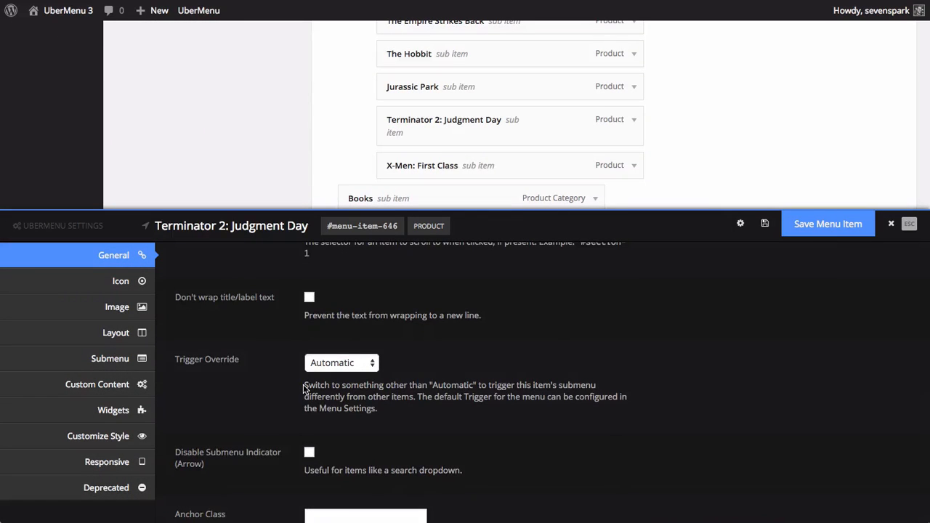
pyautogui.click(309, 298)
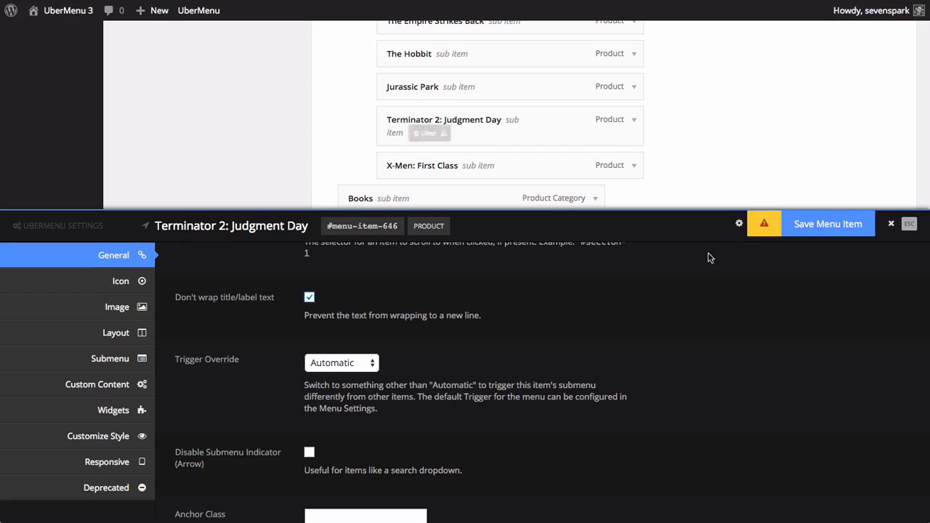
pyautogui.click(829, 224)
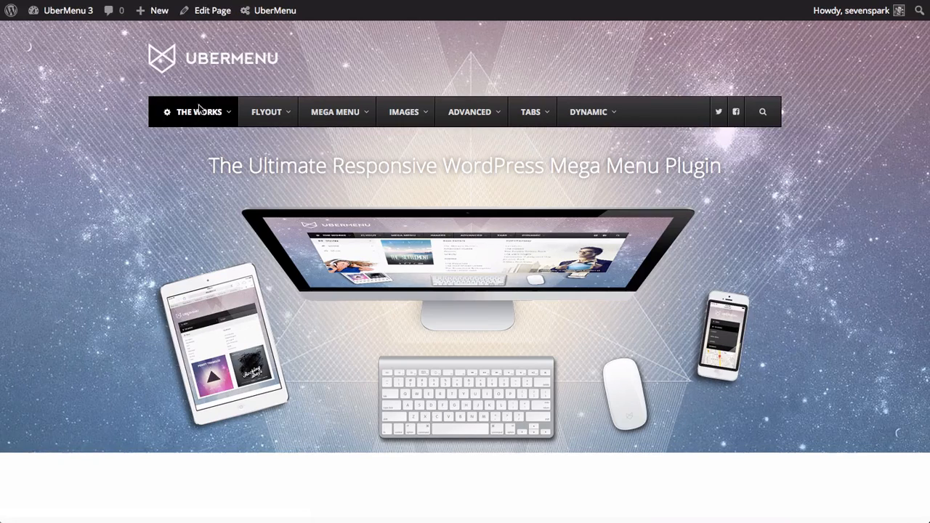
pyautogui.moveTo(200, 109)
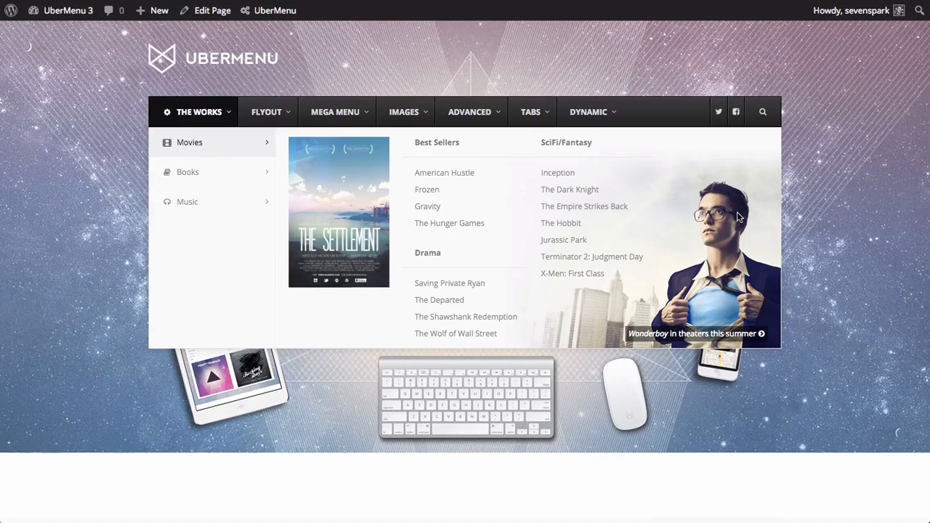
pyautogui.moveTo(187, 177)
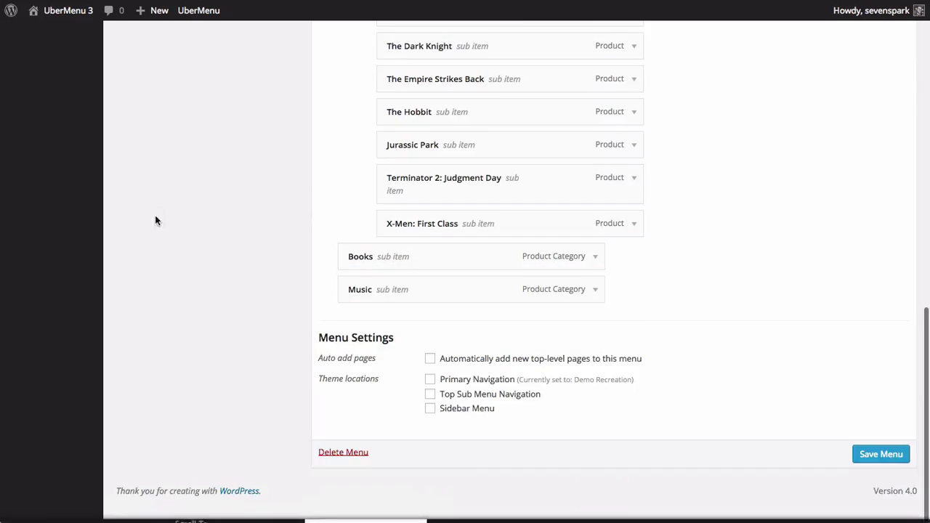
# - Add the product "Oh, The Places You'll Go!" to the menu and nest it under Books
pyautogui.scroll(15, 196, 211)
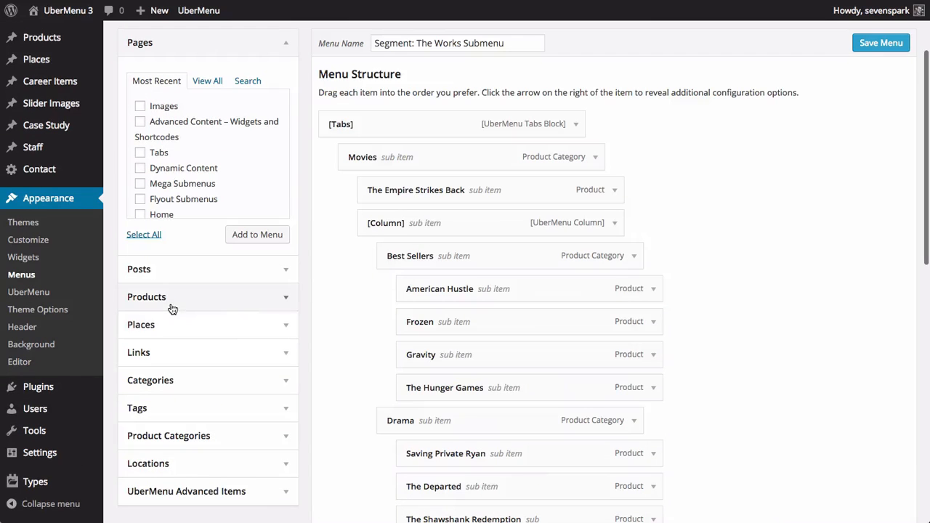
pyautogui.click(237, 298)
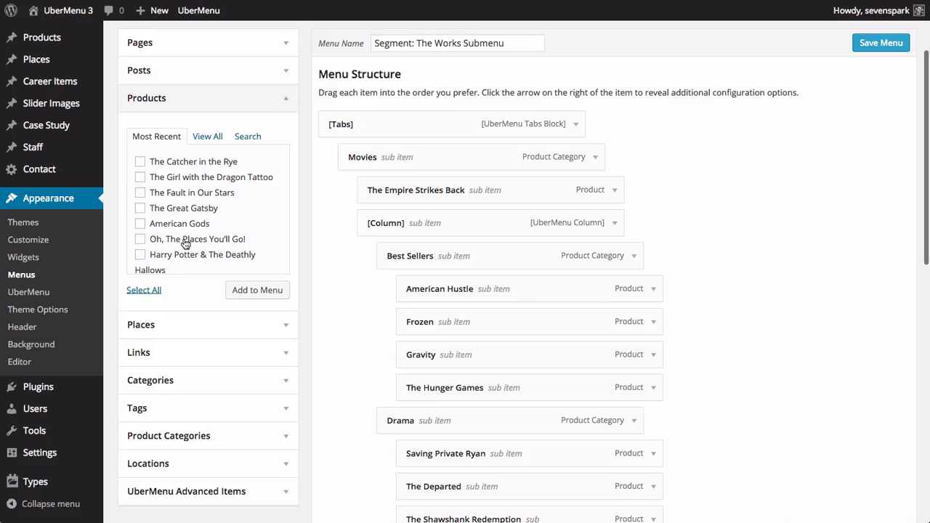
pyautogui.click(140, 240)
pyautogui.click(257, 290)
pyautogui.scroll(-9, 388, 432)
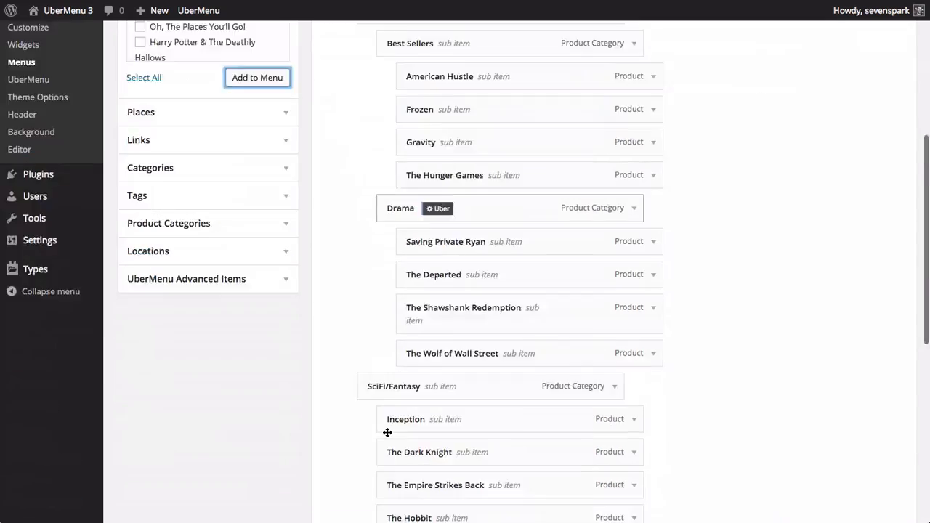
pyautogui.scroll(2, 444, 432)
pyautogui.moveTo(335, 448); pyautogui.dragTo(426, 424)
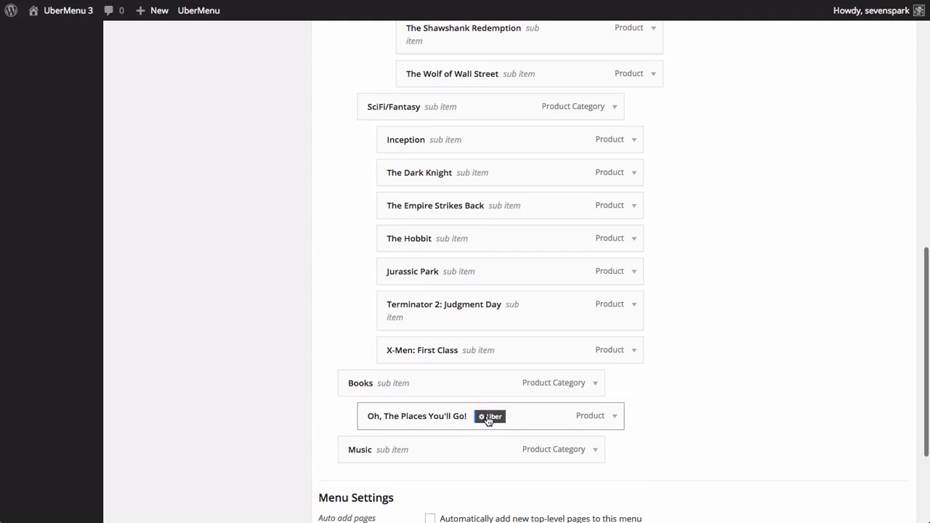
# - Assign the blue Book Mockups hard cover image from the media library to the "Oh, The Places You'll Go!" item
pyautogui.click(488, 419)
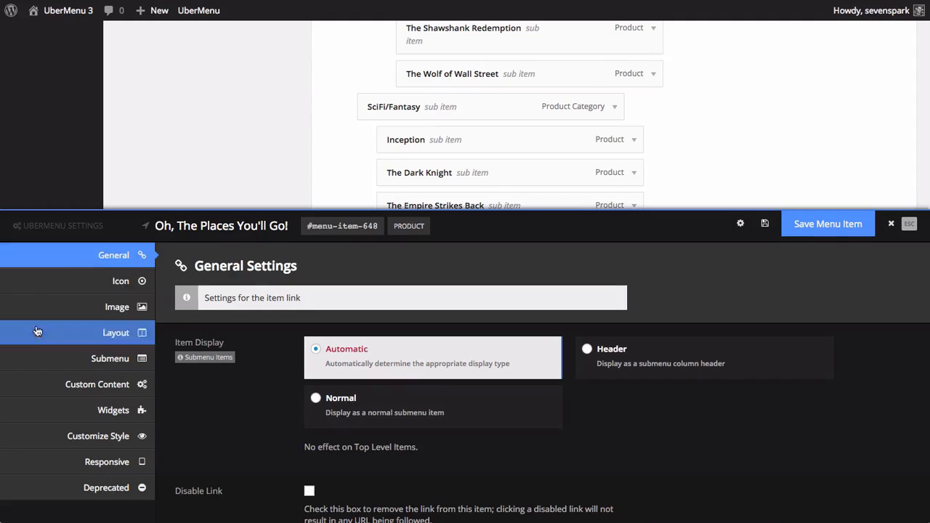
pyautogui.click(127, 307)
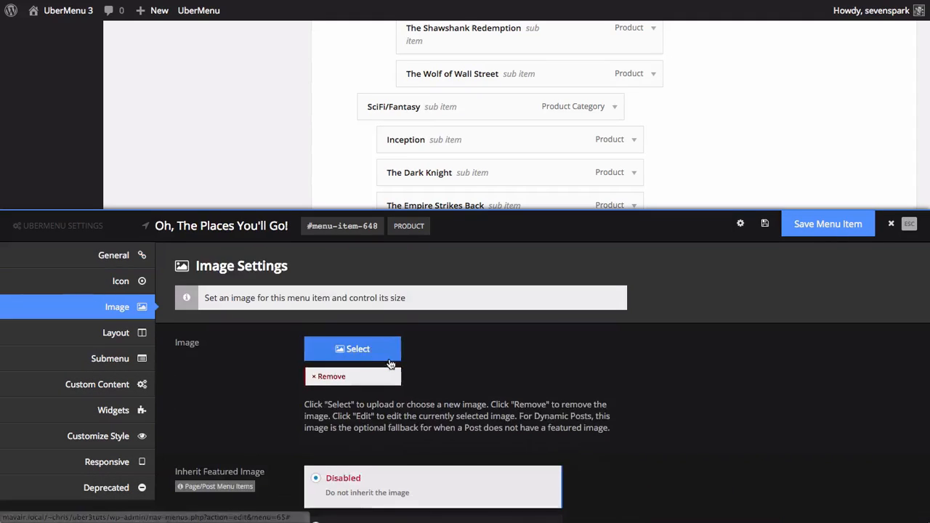
pyautogui.click(340, 351)
pyautogui.scroll(-5, 332, 187)
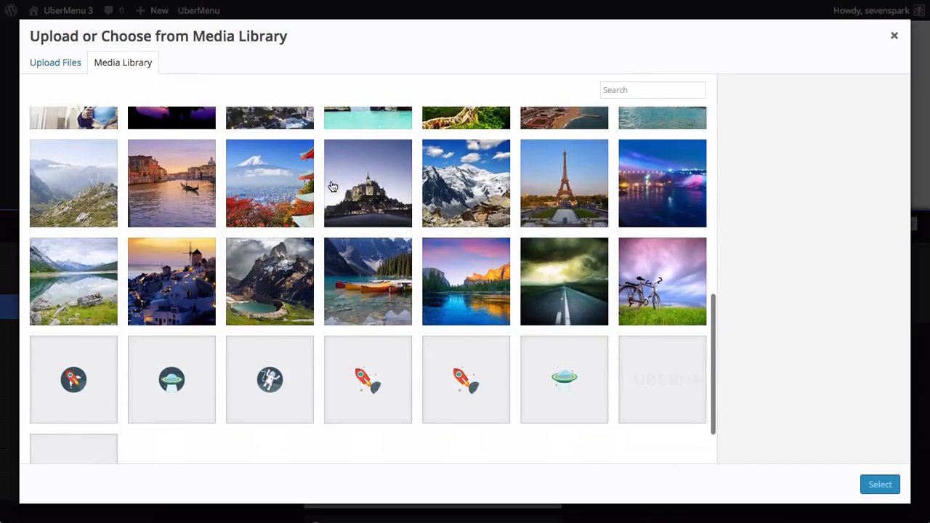
pyautogui.scroll(10, 333, 188)
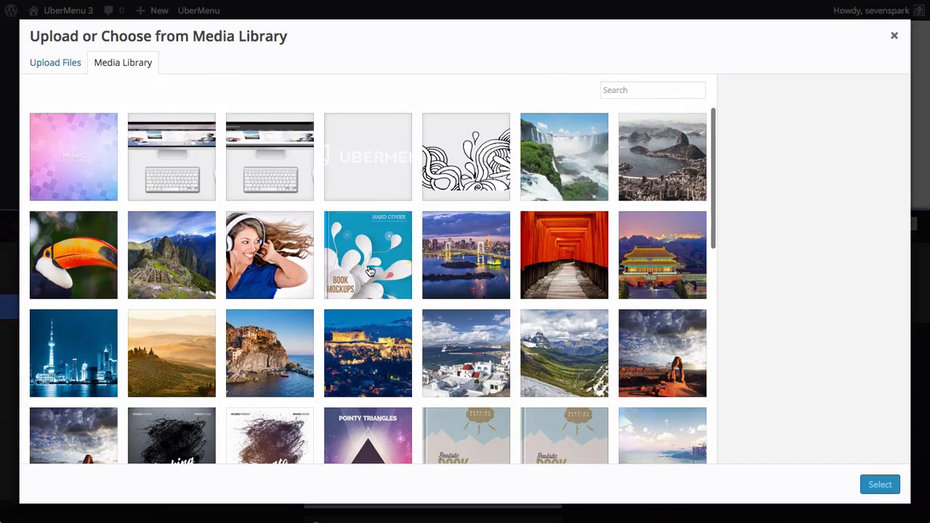
pyautogui.click(370, 271)
pyautogui.click(881, 485)
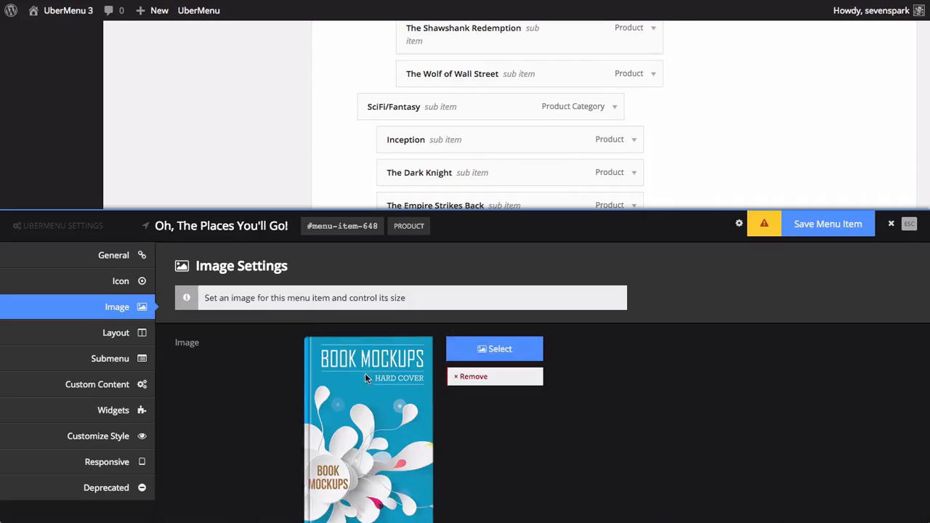
# - Set the image size of the "Oh, The Places You'll Go!" menu item to Medium (300 × 300)
pyautogui.scroll(-10, 366, 378)
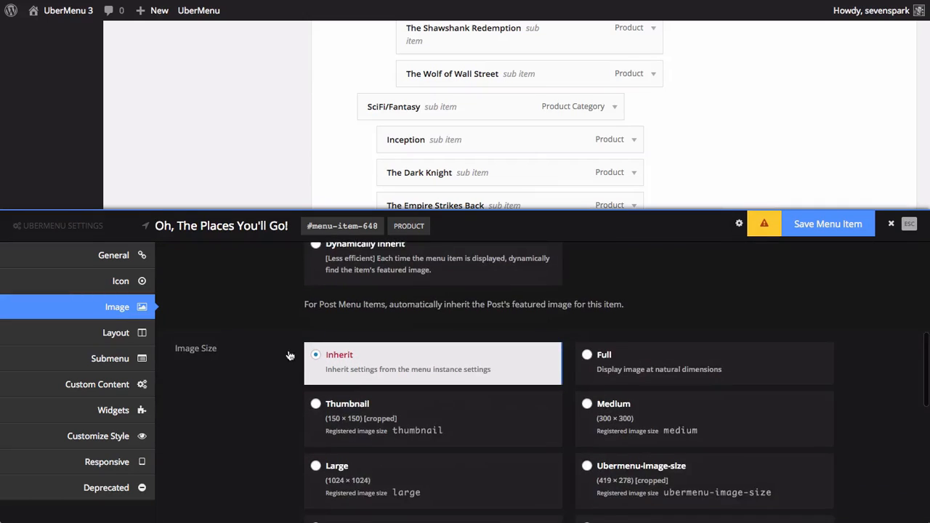
pyautogui.scroll(-2, 290, 356)
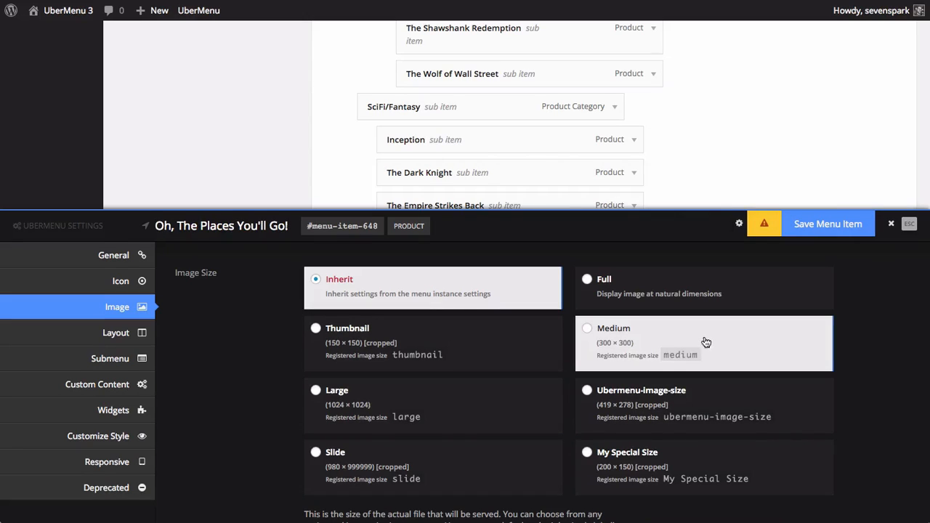
pyautogui.click(675, 338)
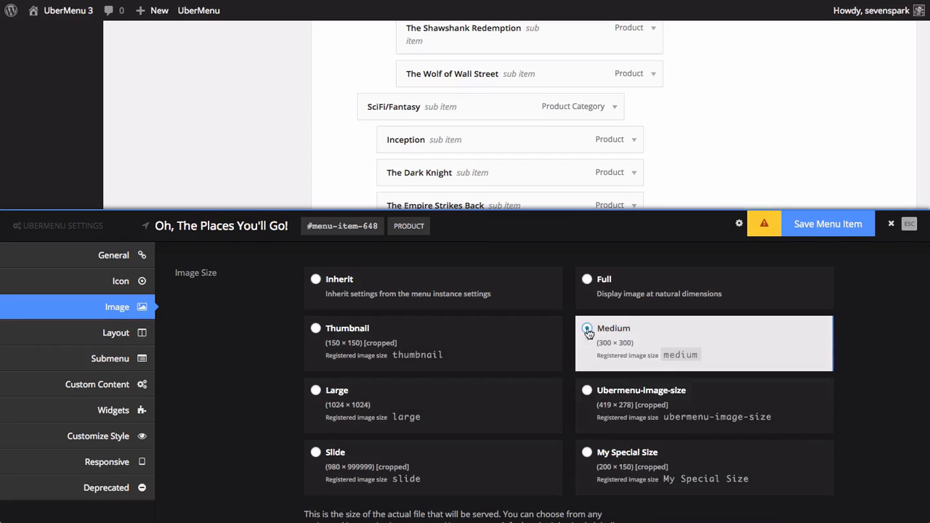
pyautogui.scroll(-3, 249, 349)
pyautogui.scroll(-2, 249, 349)
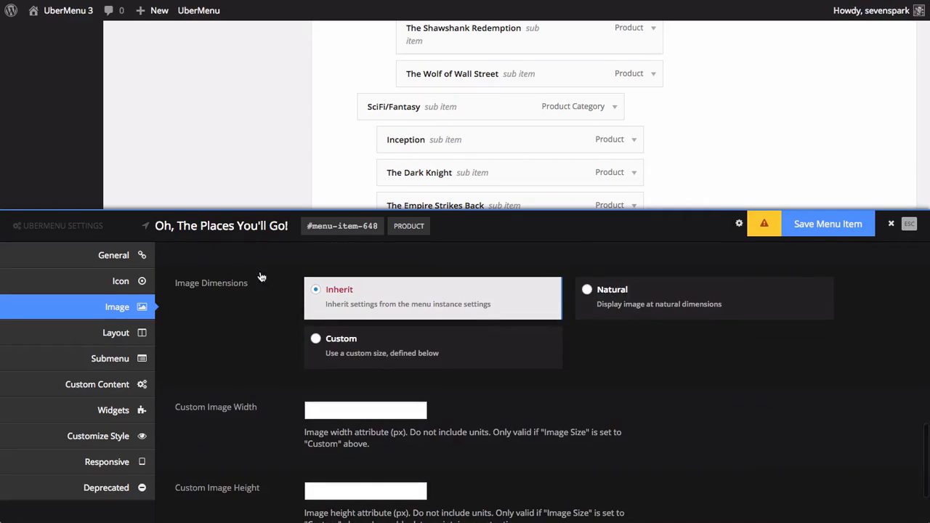
pyautogui.scroll(-1, 251, 298)
# - Set the item layout of "Oh, The Places You'll Go!" to Image Only and save the menu item
pyautogui.click(108, 333)
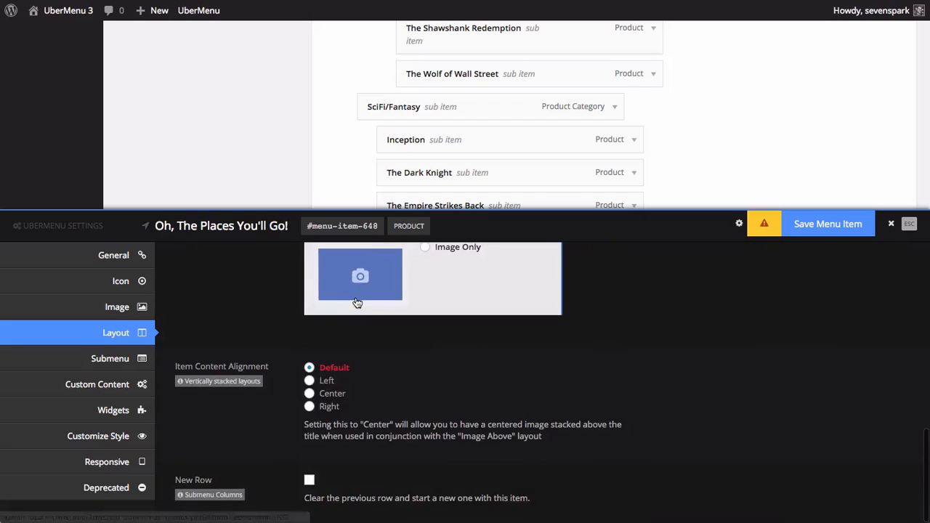
pyautogui.scroll(2, 358, 303)
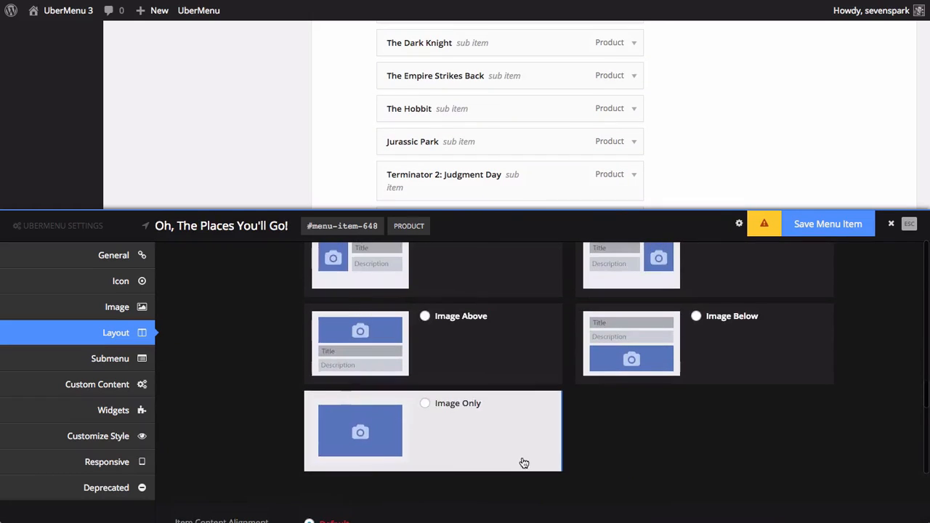
pyautogui.scroll(3, 391, 427)
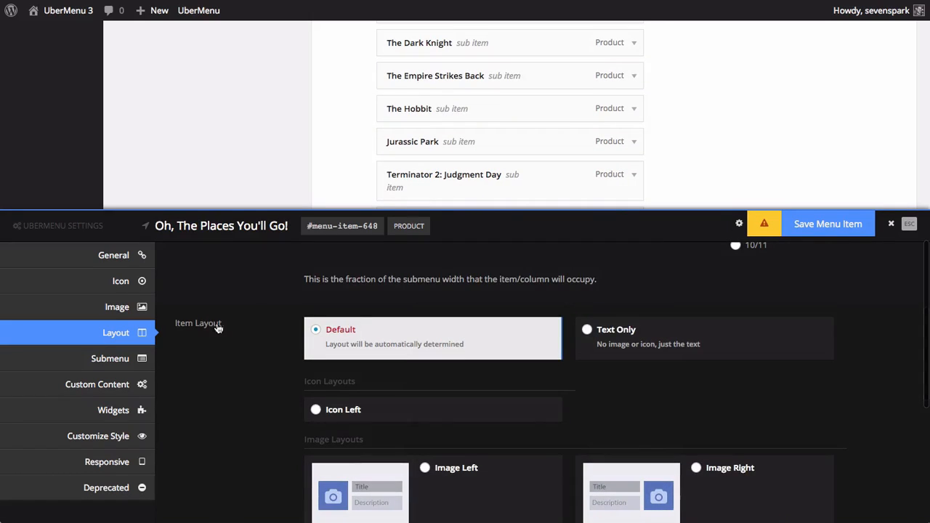
pyautogui.scroll(-3, 352, 406)
pyautogui.click(482, 405)
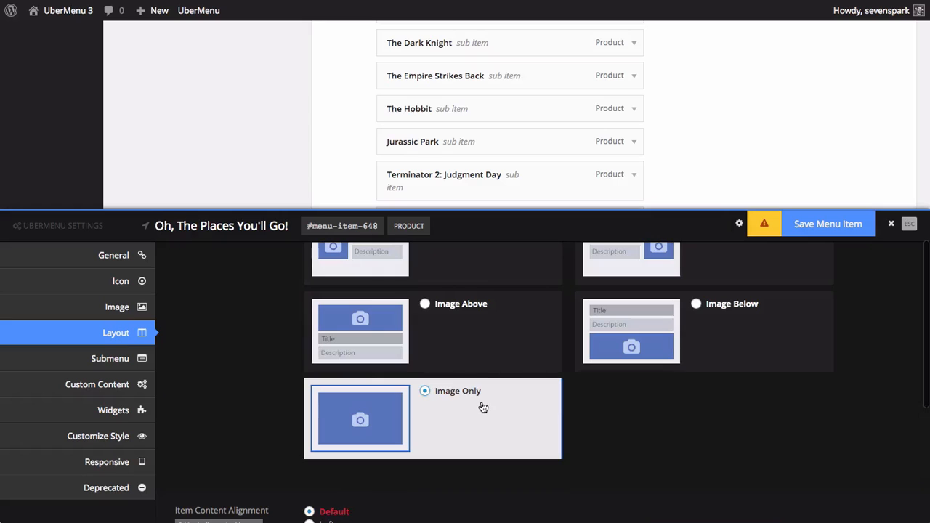
pyautogui.click(830, 224)
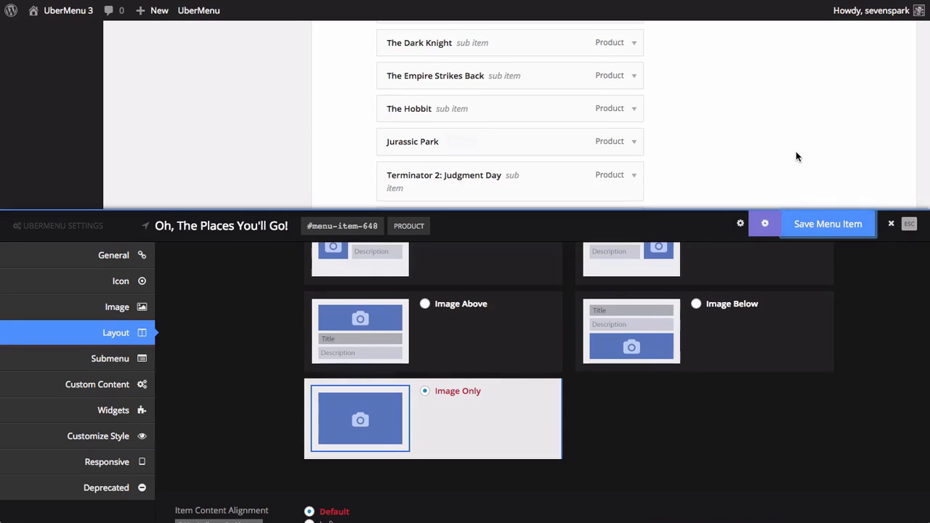
# - Save the whole menu and preview the Books submenu under The Works on the site
pyautogui.scroll(-10, 795, 154)
pyautogui.click(879, 133)
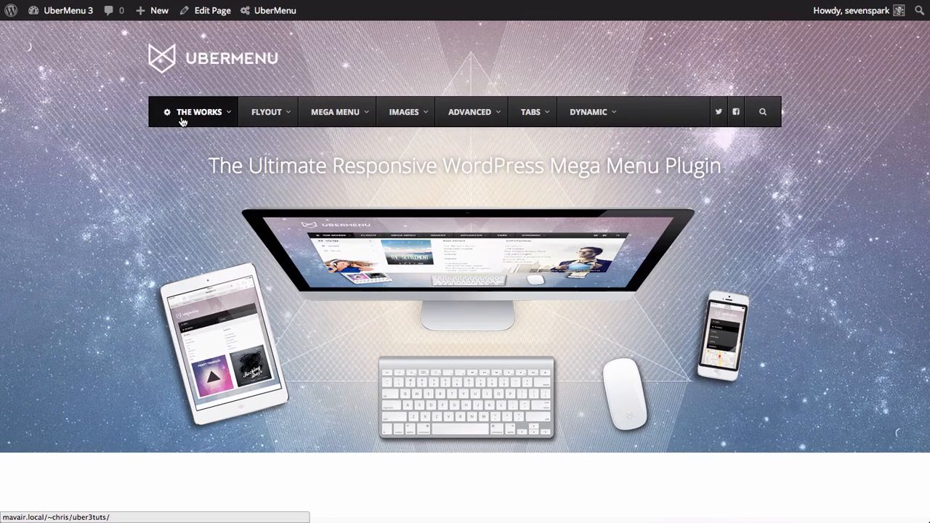
pyautogui.moveTo(183, 121)
pyautogui.moveTo(228, 172)
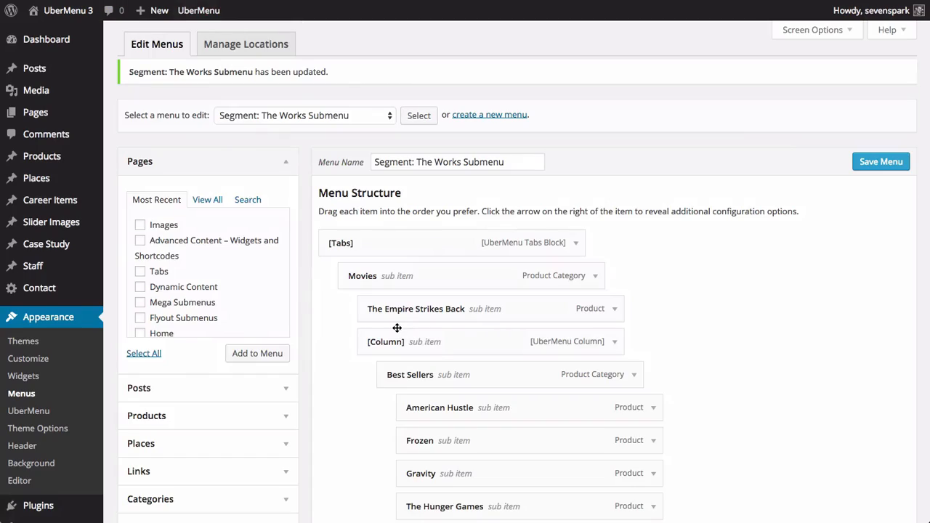
# - Set the submenu column default of the Books item to 1/4, save it and preview the Books submenu
pyautogui.scroll(-10, 397, 328)
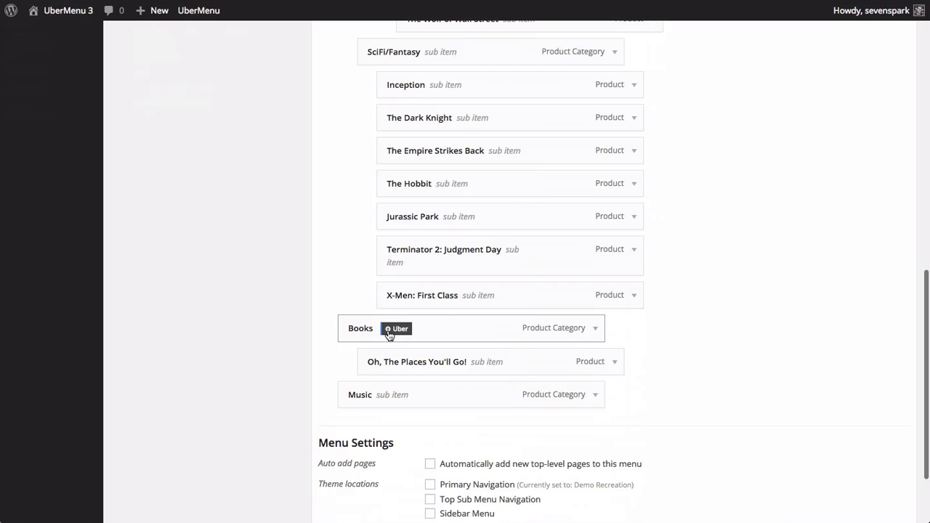
pyautogui.click(388, 332)
pyautogui.click(113, 361)
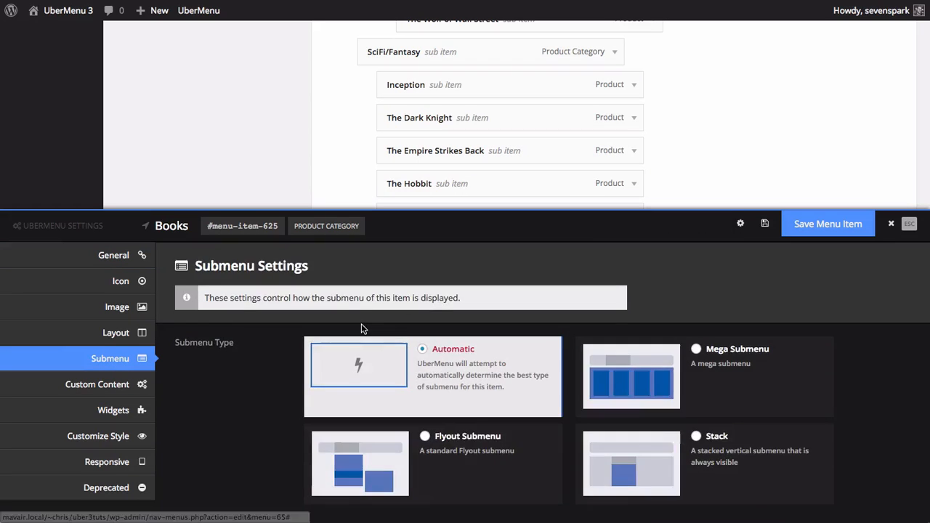
pyautogui.scroll(-3, 361, 323)
pyautogui.scroll(-8, 361, 324)
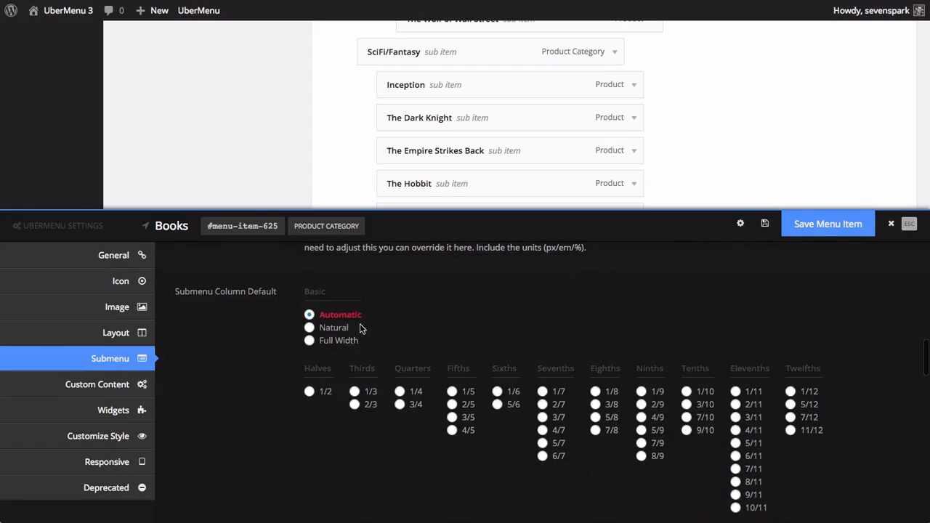
pyautogui.click(401, 390)
pyautogui.click(825, 224)
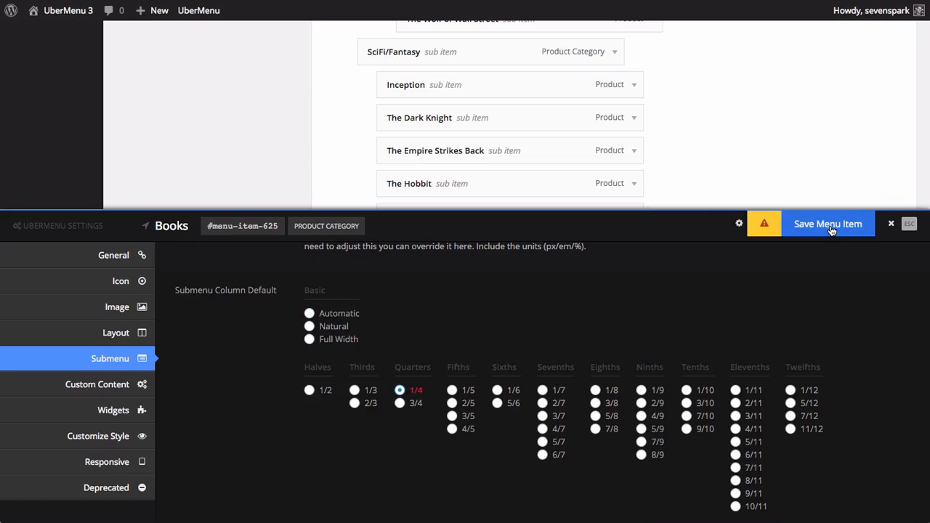
pyautogui.click(891, 224)
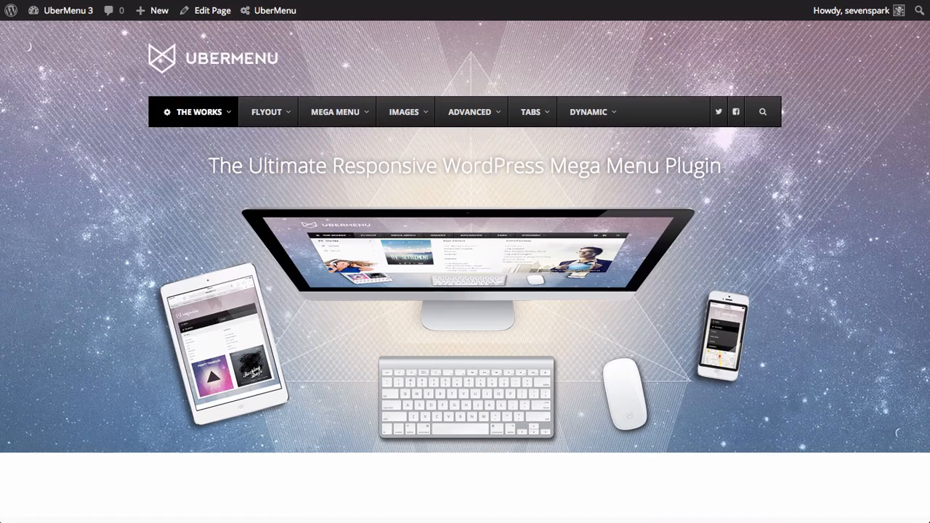
pyautogui.moveTo(187, 112)
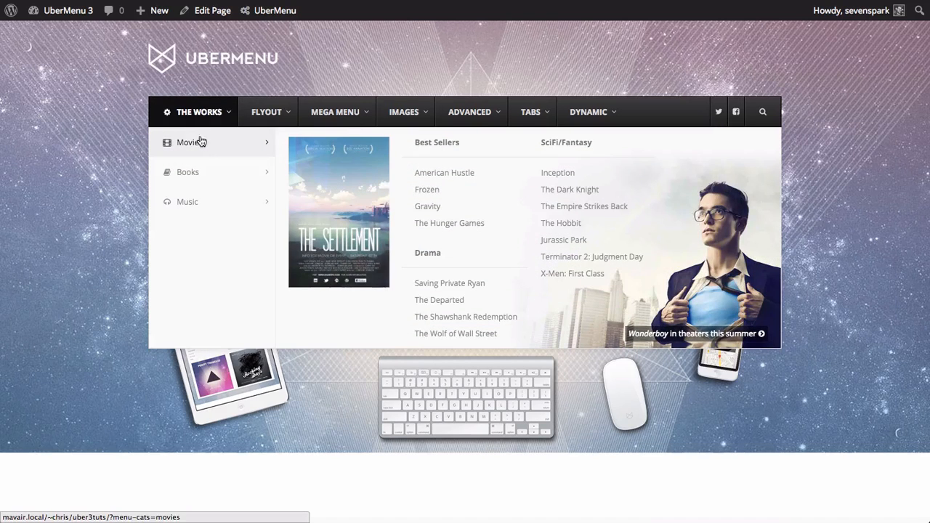
pyautogui.moveTo(215, 173)
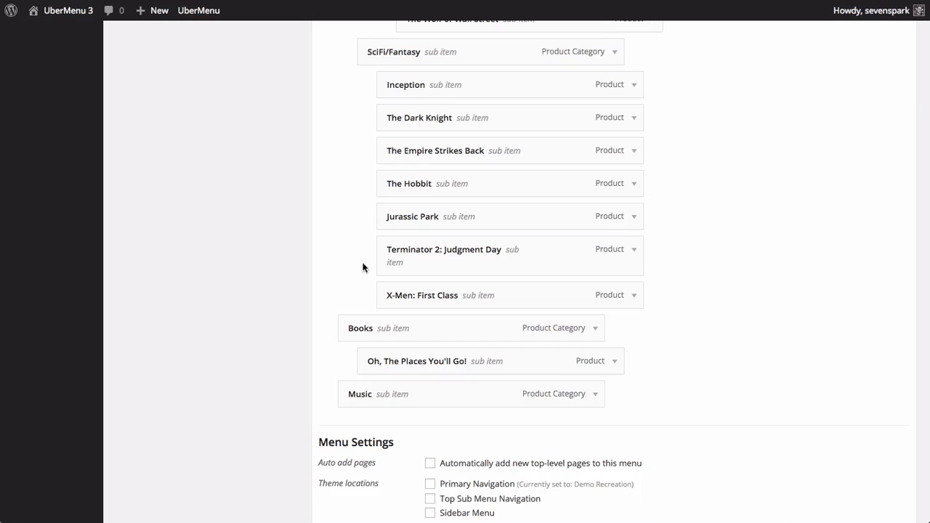
# - Add the Books product categories Editor's Picks, Best Sellers and Fiction to the menu
pyautogui.scroll(7, 326, 218)
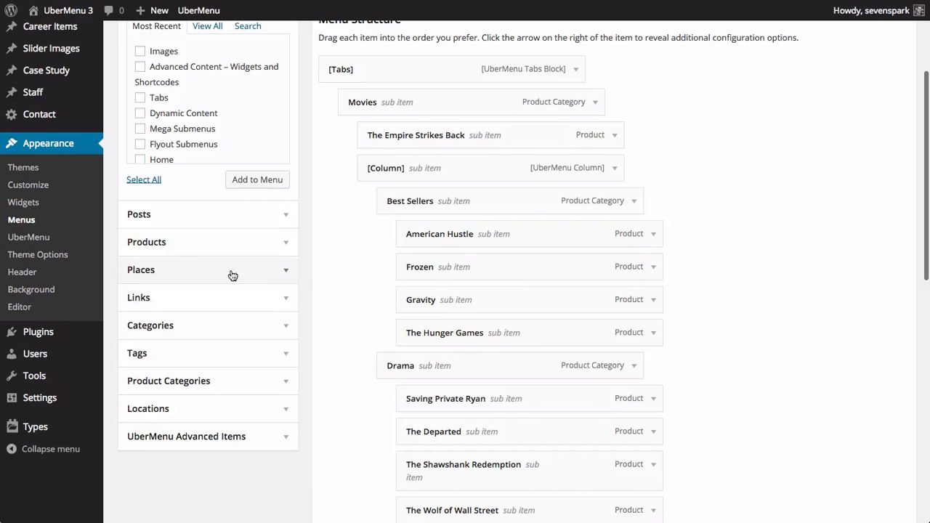
pyautogui.click(217, 381)
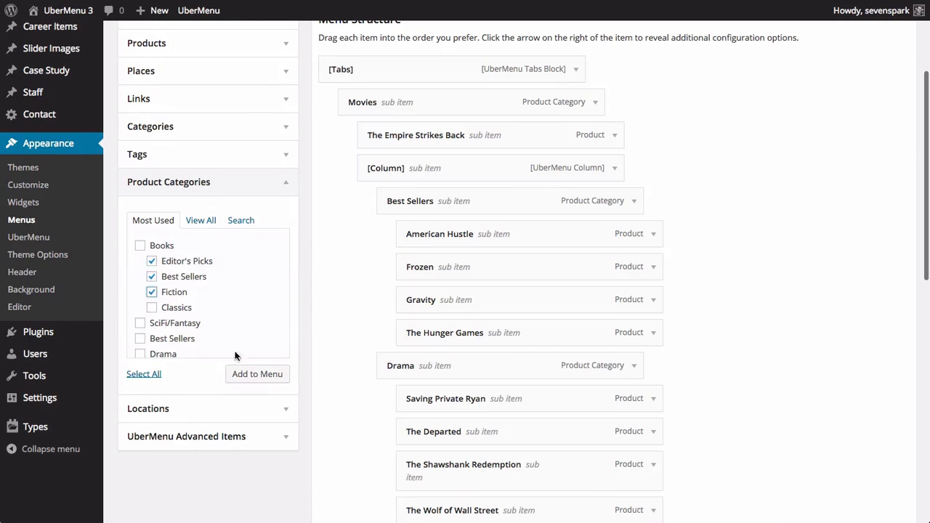
pyautogui.click(257, 374)
# - Nest the Best Sellers, Editor's Picks and Fiction categories under Books and preview the Books submenu
pyautogui.scroll(-10, 272, 362)
pyautogui.scroll(1, 392, 405)
pyautogui.moveTo(392, 406); pyautogui.dragTo(374, 338)
pyautogui.moveTo(355, 405); pyautogui.dragTo(386, 370)
pyautogui.moveTo(342, 438); pyautogui.dragTo(386, 401)
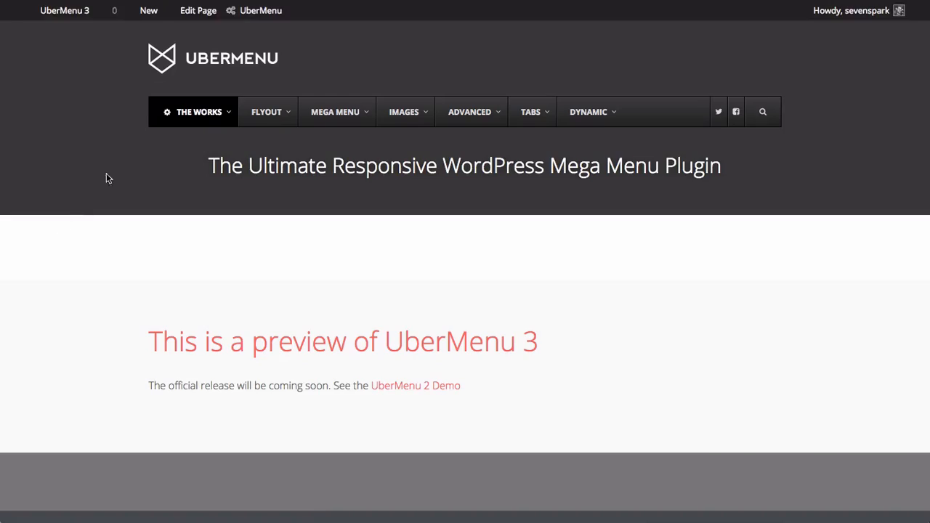
pyautogui.moveTo(195, 115)
pyautogui.moveTo(204, 175)
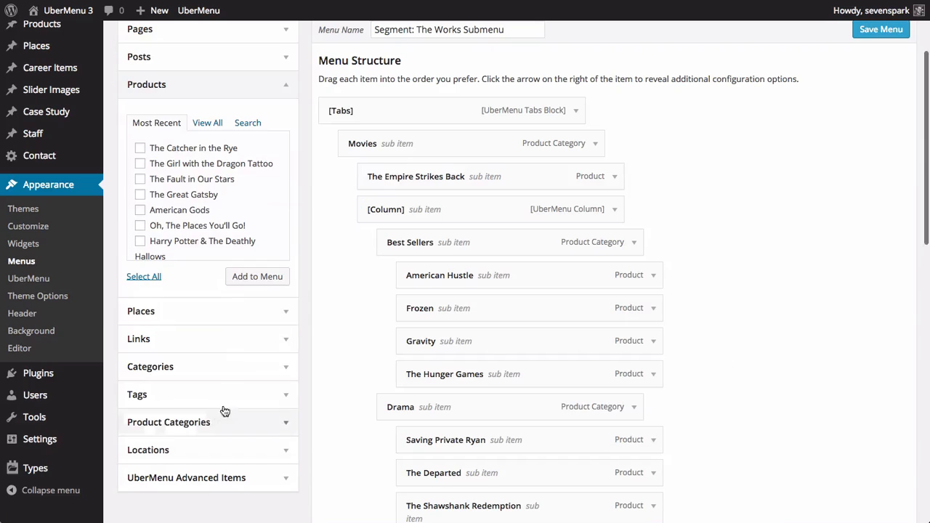
# - Add book products to the menu, including "Harry Potter & The Deathly Hallows" and "Oh, The Places You'll Go!"
pyautogui.click(202, 124)
pyautogui.click(192, 149)
pyautogui.scroll(-2, 191, 187)
pyautogui.click(189, 183)
pyautogui.scroll(-1, 185, 218)
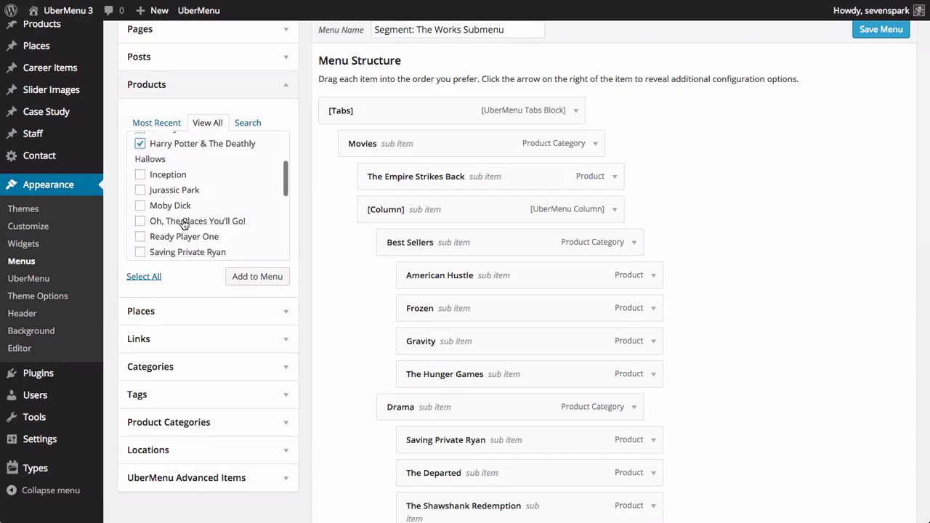
pyautogui.scroll(-3, 191, 218)
pyautogui.scroll(5, 206, 220)
pyautogui.click(141, 192)
pyautogui.click(258, 276)
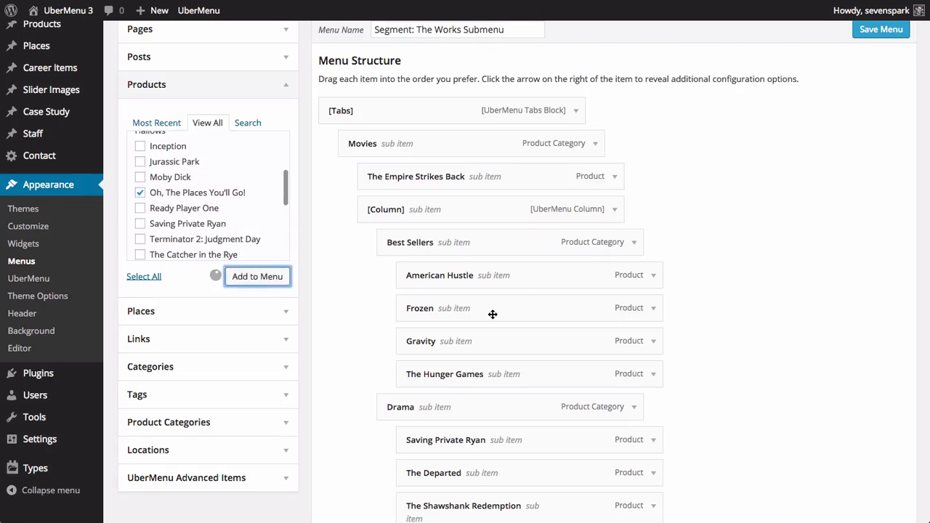
# - Nest the newly added products under Best Sellers within Books, then save the menu and preview the Books submenu
pyautogui.scroll(-10, 436, 290)
pyautogui.moveTo(360, 238); pyautogui.dragTo(439, 138)
pyautogui.moveTo(356, 275); pyautogui.dragTo(416, 179)
pyautogui.moveTo(354, 315); pyautogui.dragTo(424, 217)
pyautogui.moveTo(366, 350); pyautogui.dragTo(434, 255)
pyautogui.click(894, 515)
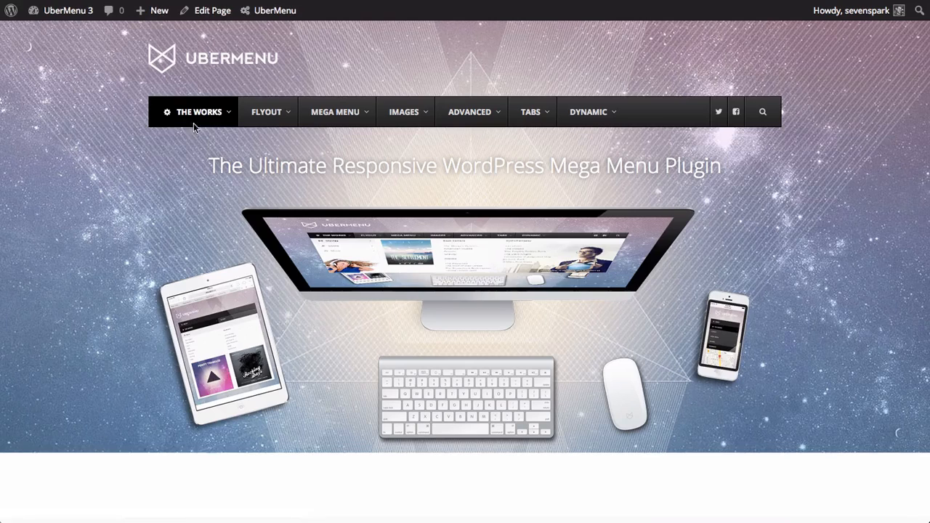
pyautogui.moveTo(194, 116)
pyautogui.moveTo(193, 174)
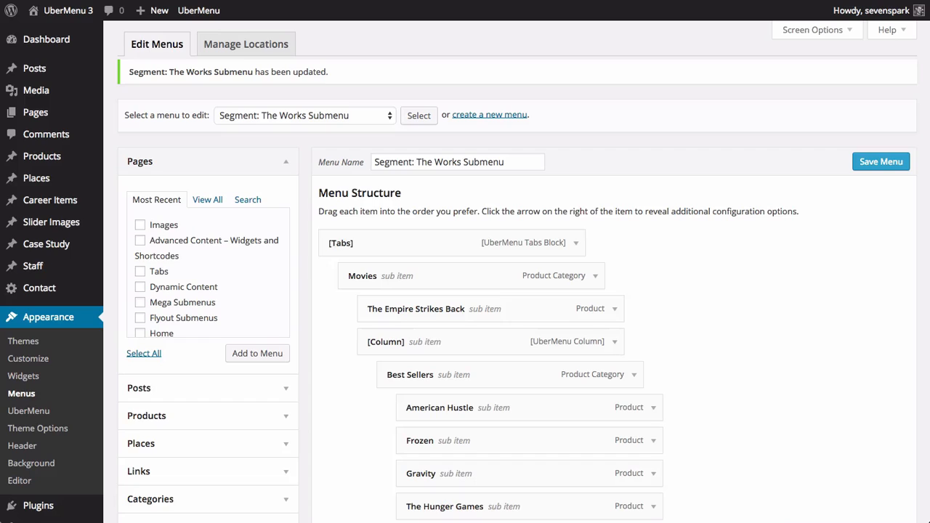
# - Add the products American Gods, Ender's Game, Ready Player One and The Great Gatsby to the menu
pyautogui.click(231, 425)
pyautogui.scroll(-4, 222, 290)
pyautogui.click(208, 217)
pyautogui.scroll(-5, 191, 301)
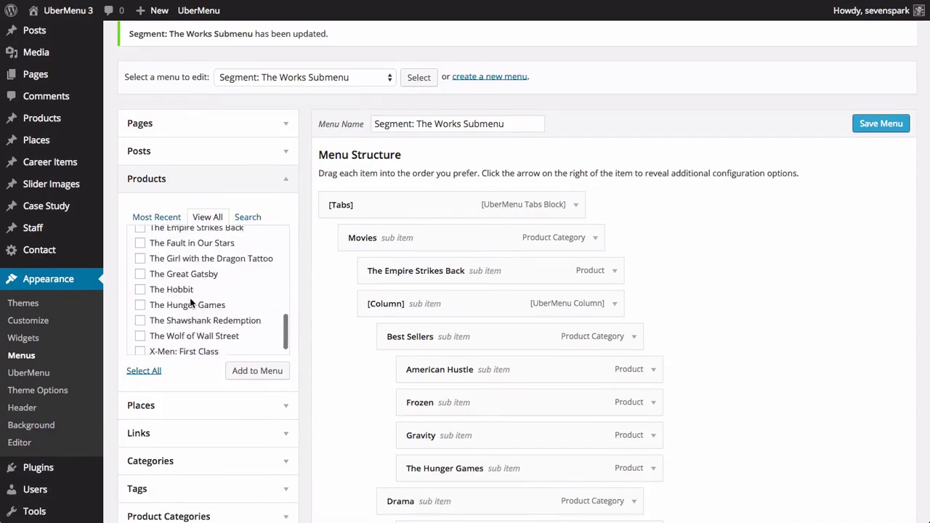
pyautogui.scroll(3, 181, 246)
pyautogui.click(139, 225)
pyautogui.scroll(5, 160, 247)
pyautogui.click(140, 274)
pyautogui.scroll(-5, 182, 276)
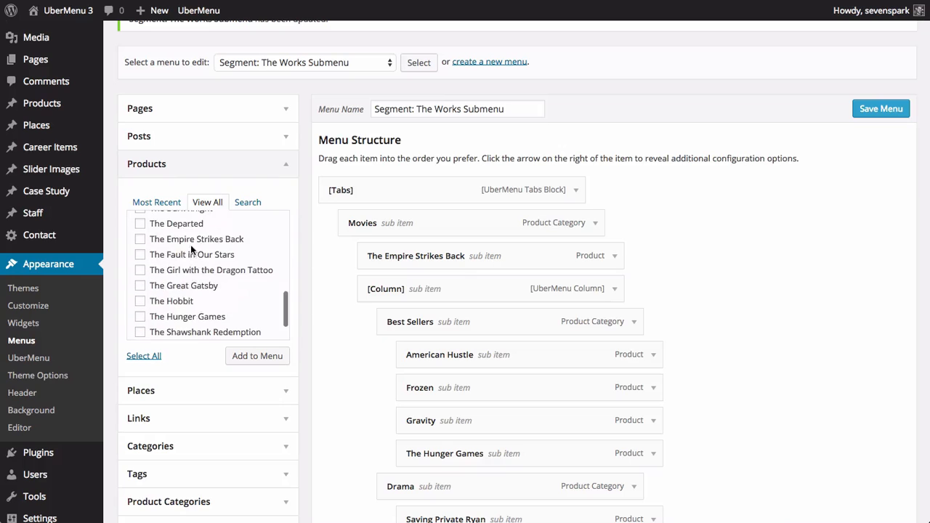
pyautogui.click(140, 286)
pyautogui.click(256, 356)
# - Nest American Gods, Ender's Game, Ready Player One and The Great Gatsby under the Editor's Picks item
pyautogui.scroll(-10, 436, 327)
pyautogui.moveTo(334, 249); pyautogui.dragTo(410, 185)
pyautogui.moveTo(338, 283); pyautogui.dragTo(398, 218)
pyautogui.moveTo(342, 319); pyautogui.dragTo(407, 248)
pyautogui.moveTo(342, 351); pyautogui.dragTo(411, 282)
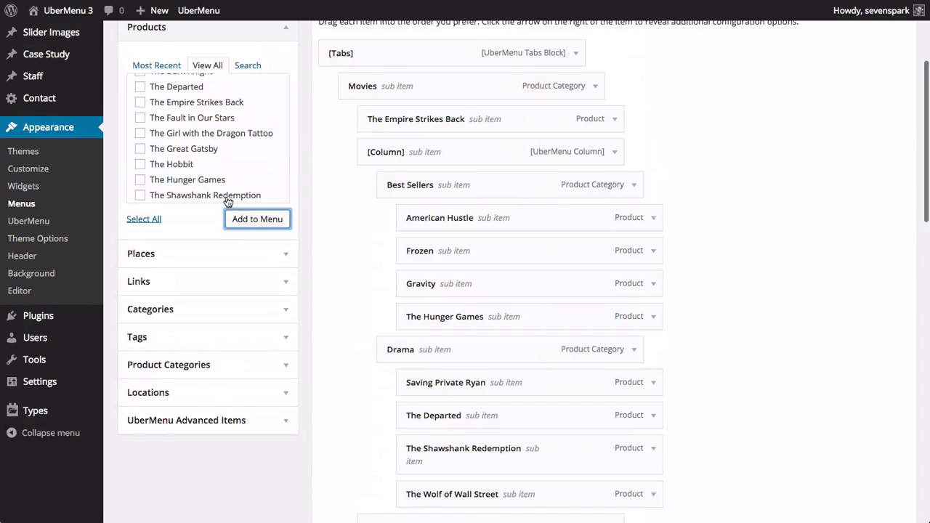
# - Add the products The Catcher in the Rye, The Fault in Our Stars and The Girl with the Dragon Tattoo to the menu
pyautogui.click(140, 118)
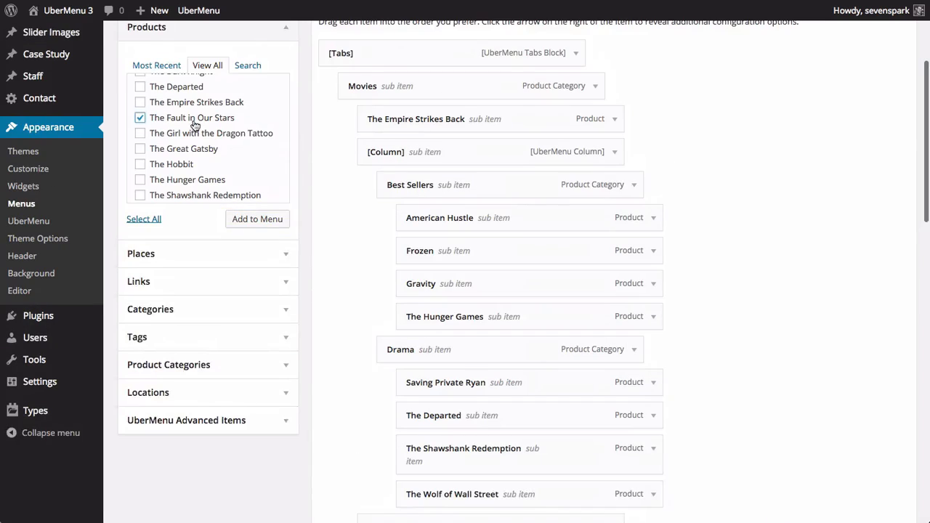
pyautogui.click(141, 133)
pyautogui.scroll(-3, 190, 153)
pyautogui.scroll(3, 190, 131)
pyautogui.click(141, 93)
pyautogui.click(252, 176)
# - Nest the three newly added books under Fiction, save the menu and preview the Books submenu
pyautogui.scroll(-10, 364, 280)
pyautogui.moveTo(370, 310); pyautogui.dragTo(424, 279)
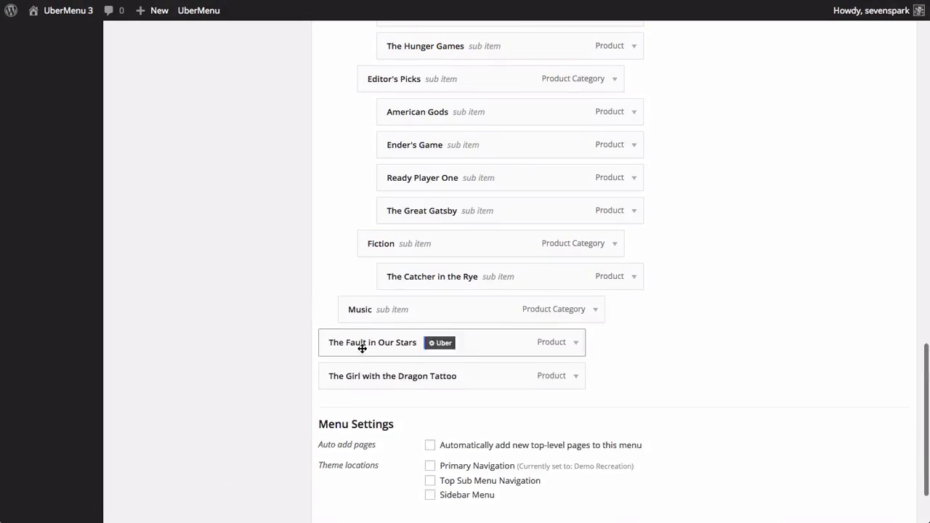
pyautogui.moveTo(361, 345); pyautogui.dragTo(423, 312)
pyautogui.moveTo(372, 376); pyautogui.dragTo(426, 284)
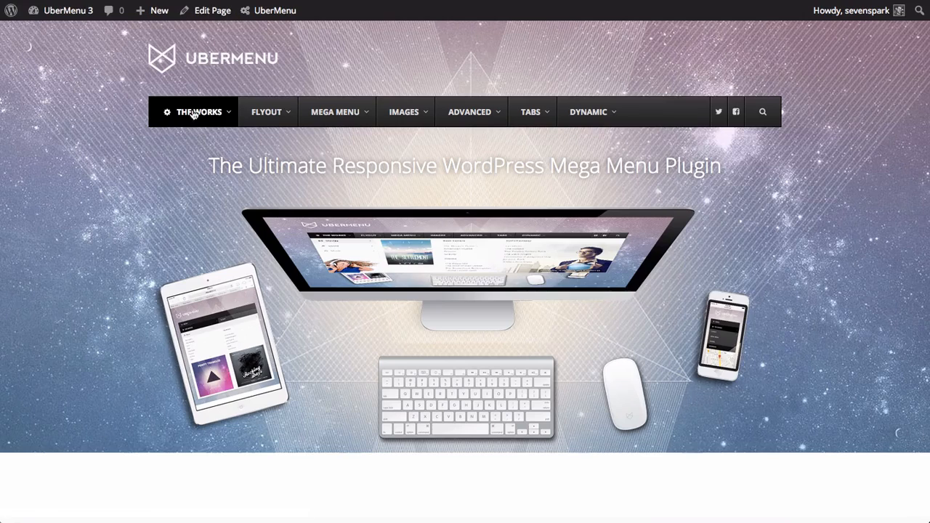
pyautogui.moveTo(184, 113)
pyautogui.moveTo(209, 181)
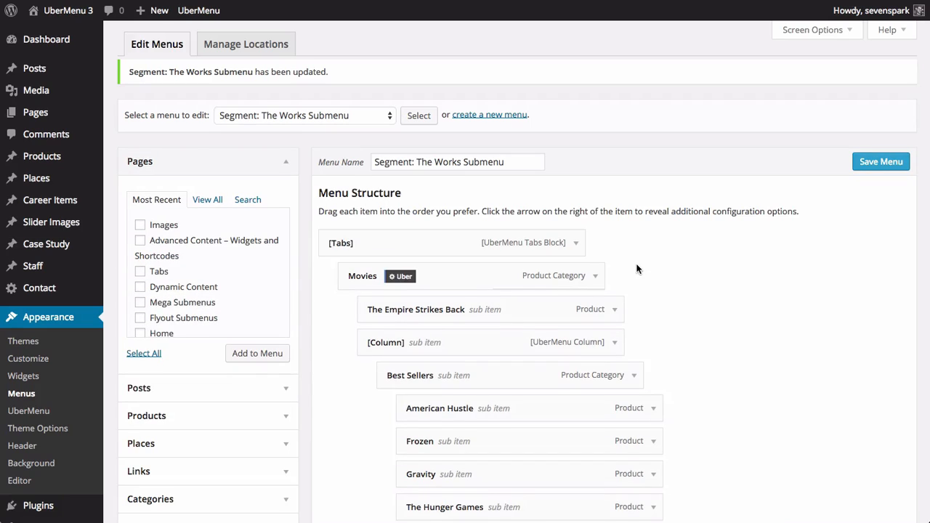
pyautogui.click(399, 277)
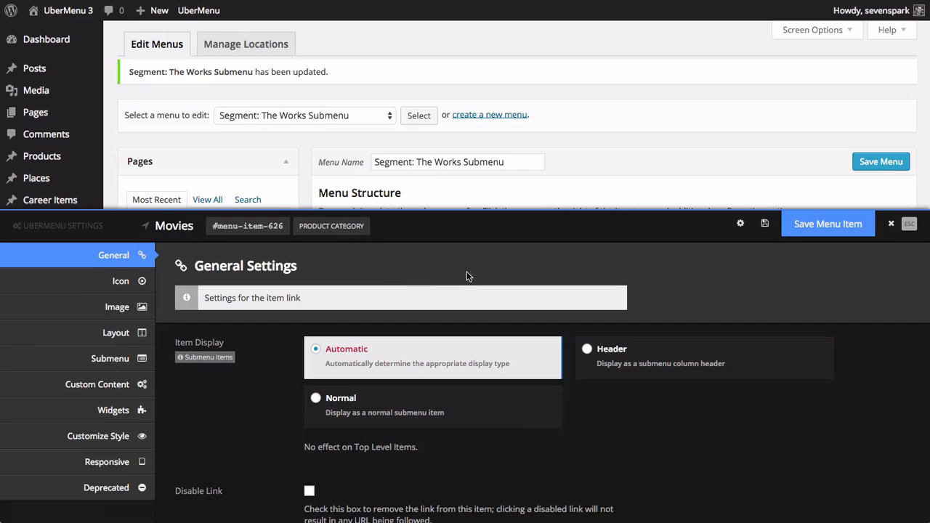
pyautogui.click(907, 227)
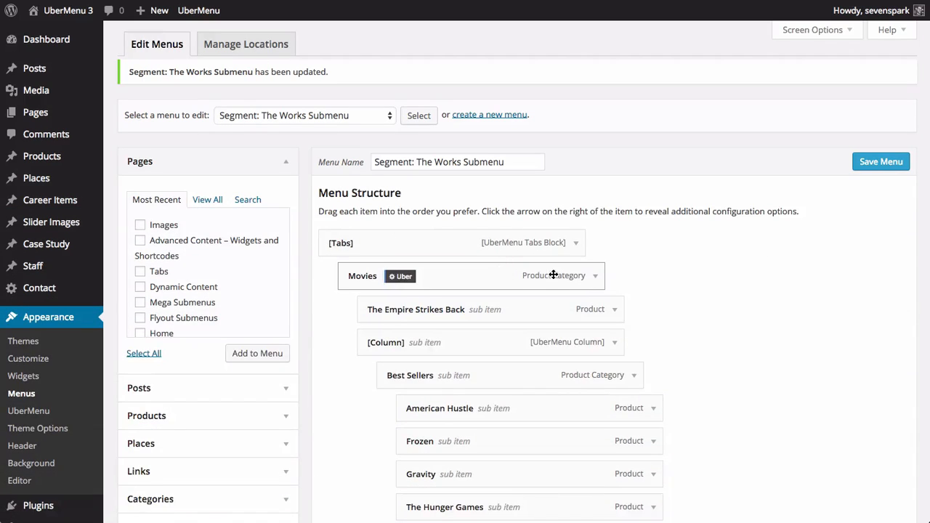
# - Open the item settings of A Game of Thrones under the Best Sellers category of Books
pyautogui.scroll(-3, 603, 283)
pyautogui.scroll(-3, 610, 294)
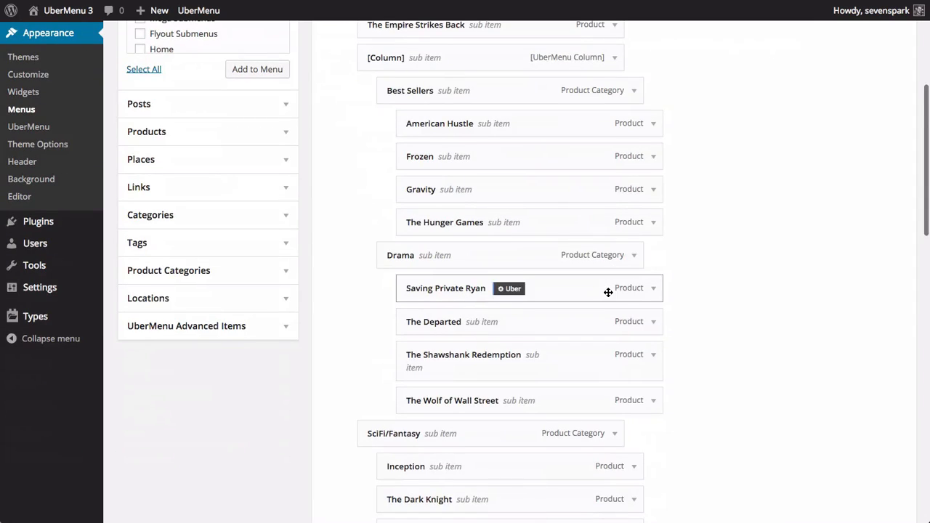
pyautogui.scroll(-3, 609, 292)
pyautogui.scroll(-7, 608, 293)
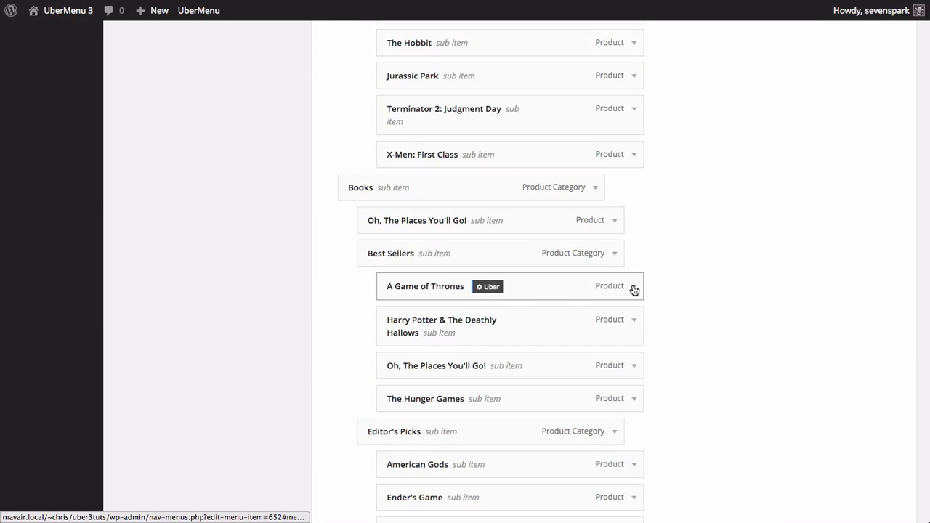
pyautogui.click(634, 288)
pyautogui.scroll(-2, 634, 289)
pyautogui.click(532, 302)
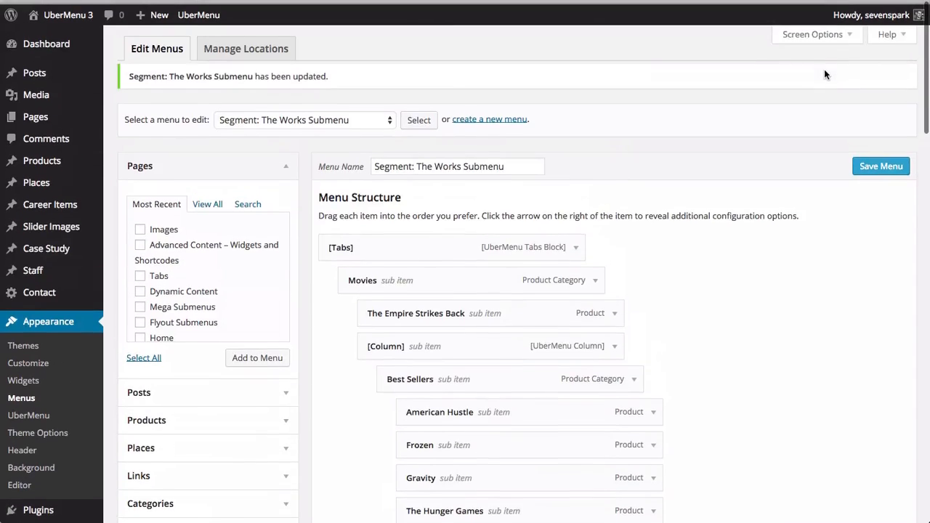
# - Check the Description option among the advanced menu properties in the screen options
pyautogui.click(834, 35)
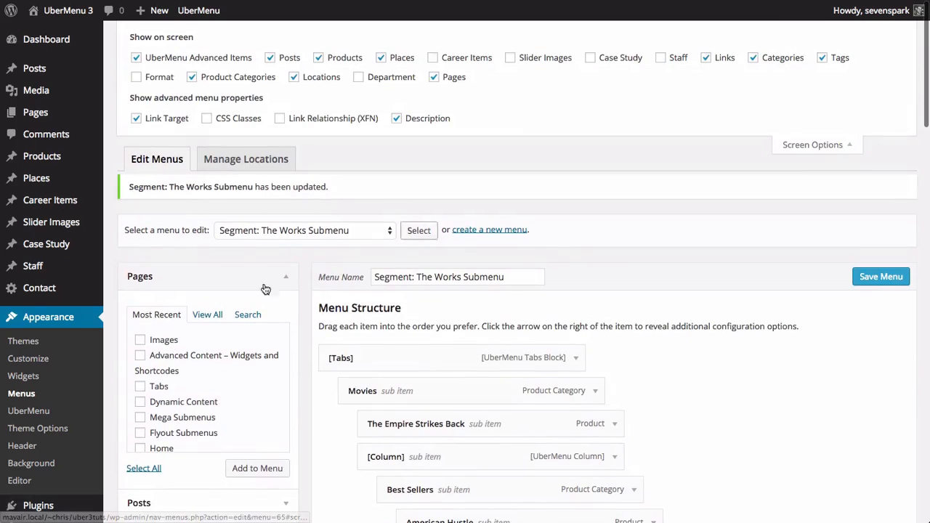
pyautogui.click(422, 120)
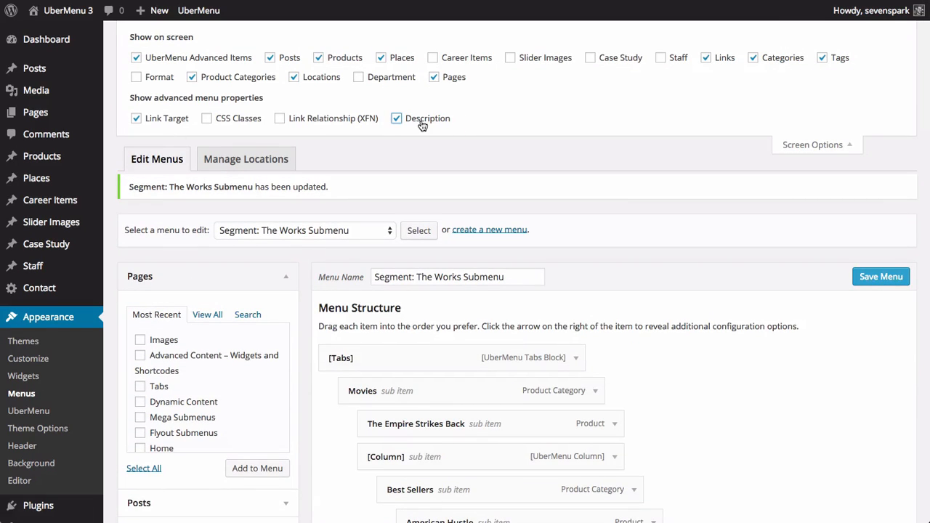
pyautogui.click(845, 152)
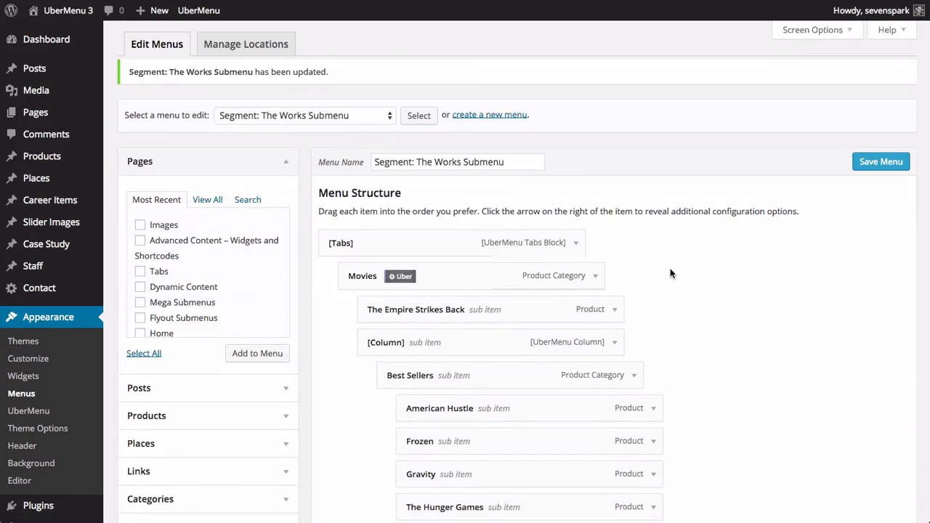
# - Enter George R.R. Martin as the description of A Game of Thrones under Best Sellers
pyautogui.scroll(-15, 670, 270)
pyautogui.scroll(-3, 670, 273)
pyautogui.scroll(4, 670, 273)
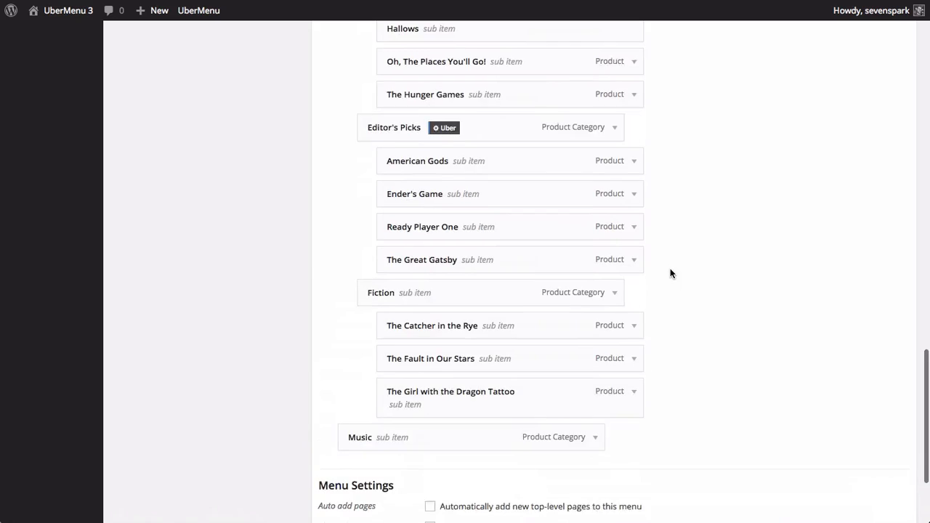
pyautogui.scroll(3, 670, 274)
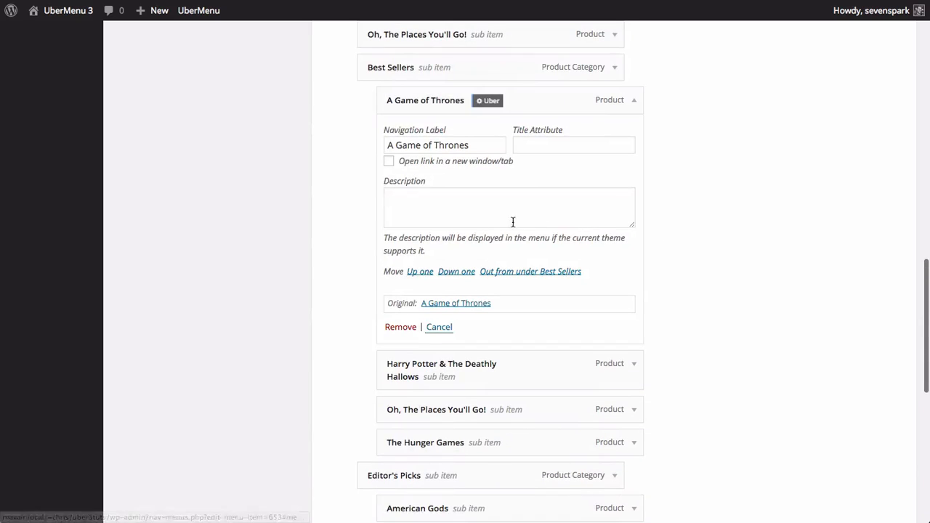
pyautogui.click(541, 215)
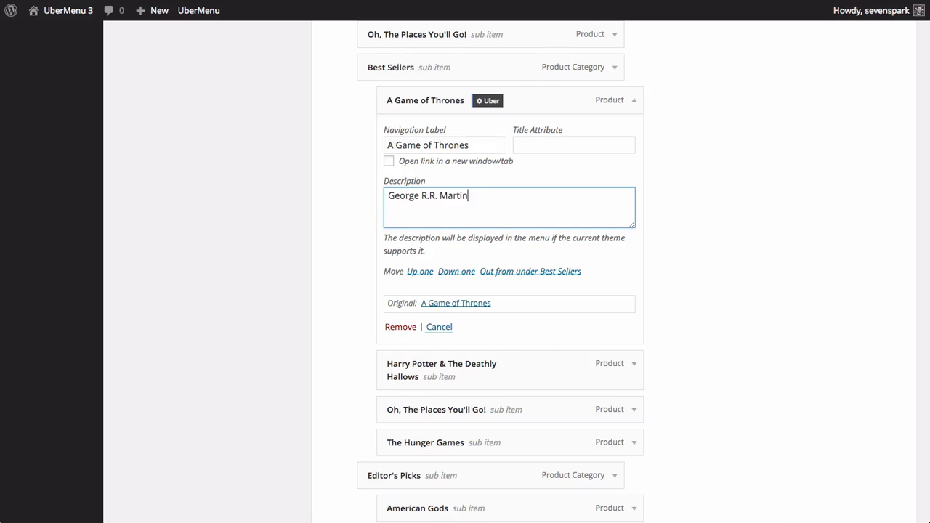
# - Give the Harry Potter & The Deathly Hallows item the description J.K. Rowling
pyautogui.click(569, 368)
pyautogui.scroll(-3, 627, 347)
pyautogui.click(630, 356)
pyautogui.write('J.K. Row')
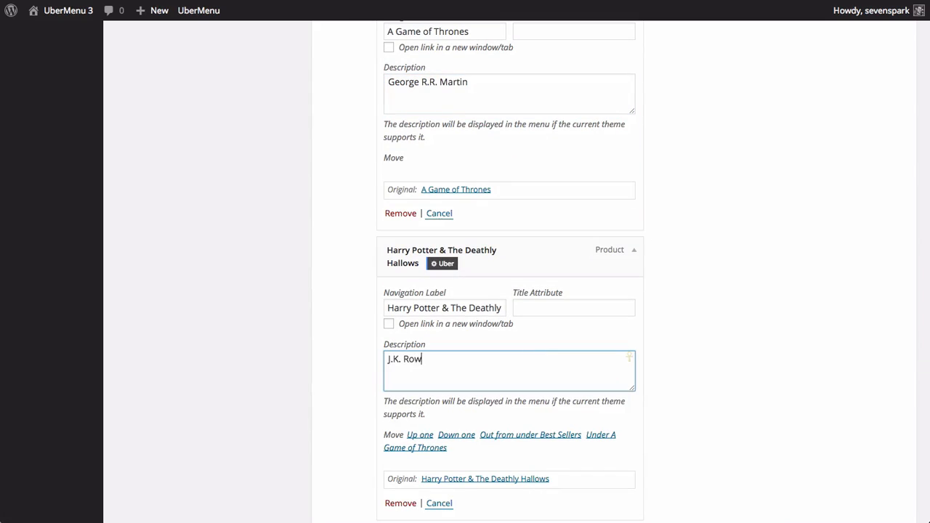
pyautogui.write('ling')
# - Give the Oh, The Places You'll Go! item under Best Sellers the description Dr. Seuss
pyautogui.scroll(-3, 504, 405)
pyautogui.click(504, 405)
pyautogui.click(513, 468)
pyautogui.write('Dr. Seuss')
pyautogui.scroll(-1, 512, 467)
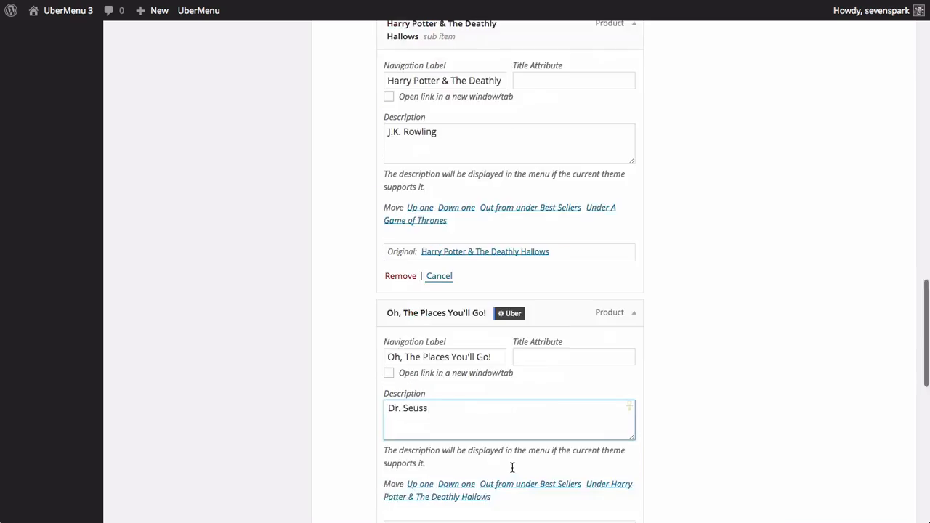
# - Give The Hunger Games item under the Books' Best Sellers the description Suzanne Collins
pyautogui.scroll(-3, 513, 467)
pyautogui.click(637, 407)
pyautogui.scroll(-2, 567, 397)
pyautogui.click(567, 397)
pyautogui.write('Suzanne Collins')
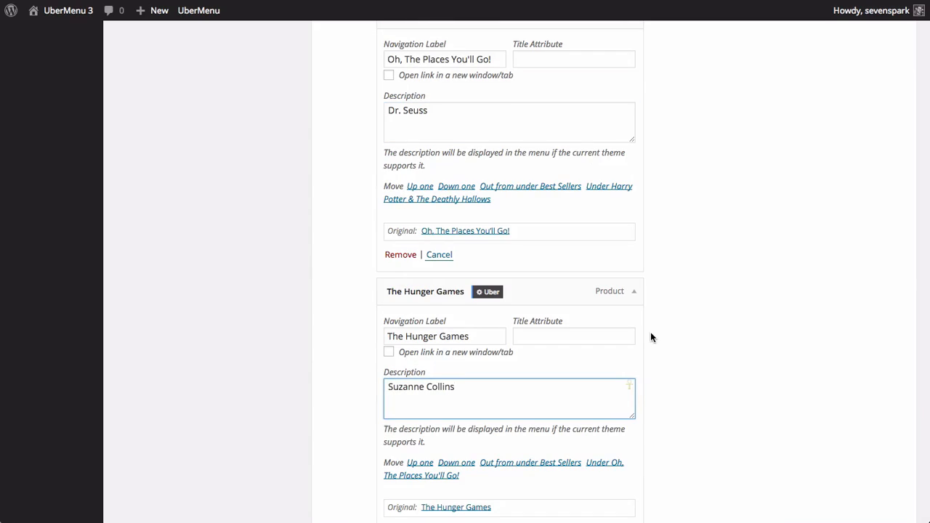
# - Save the menu with the author descriptions and preview The Works submenu on the site
pyautogui.scroll(-7, 651, 337)
pyautogui.click(883, 471)
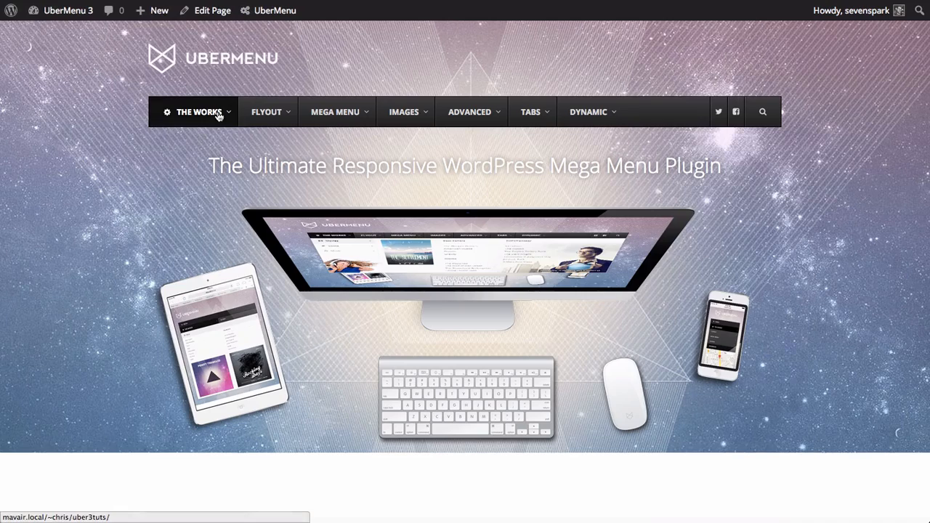
pyautogui.moveTo(211, 114)
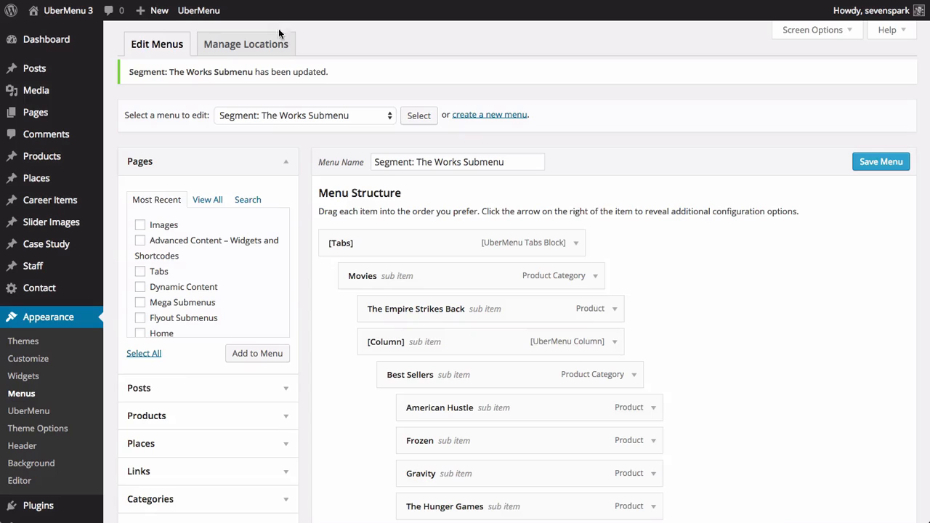
# - Add an UberMenu Column item to the menu and nest it under Music
pyautogui.scroll(-3, 312, 513)
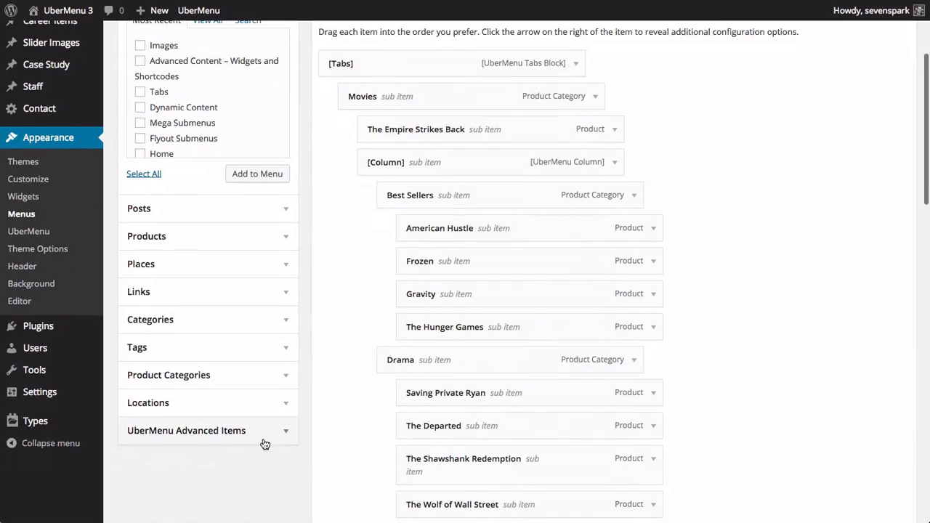
pyautogui.click(239, 440)
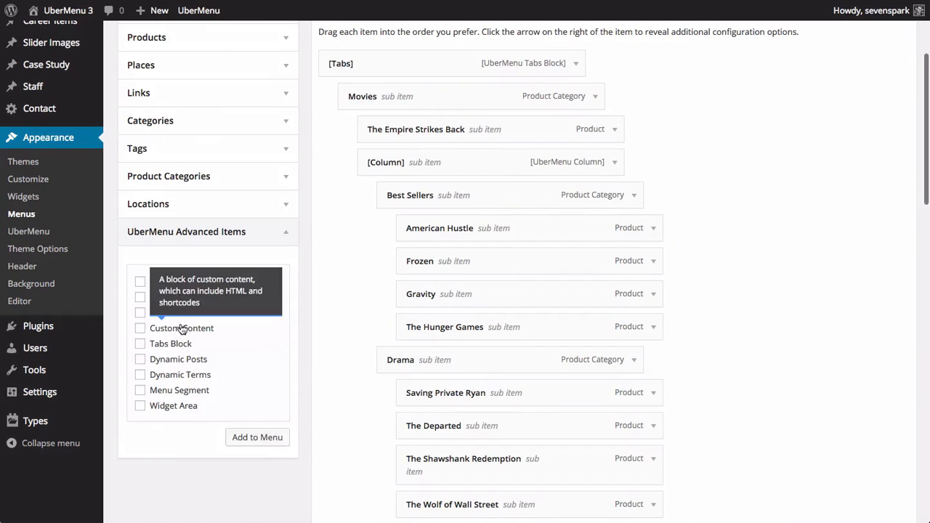
pyautogui.click(141, 297)
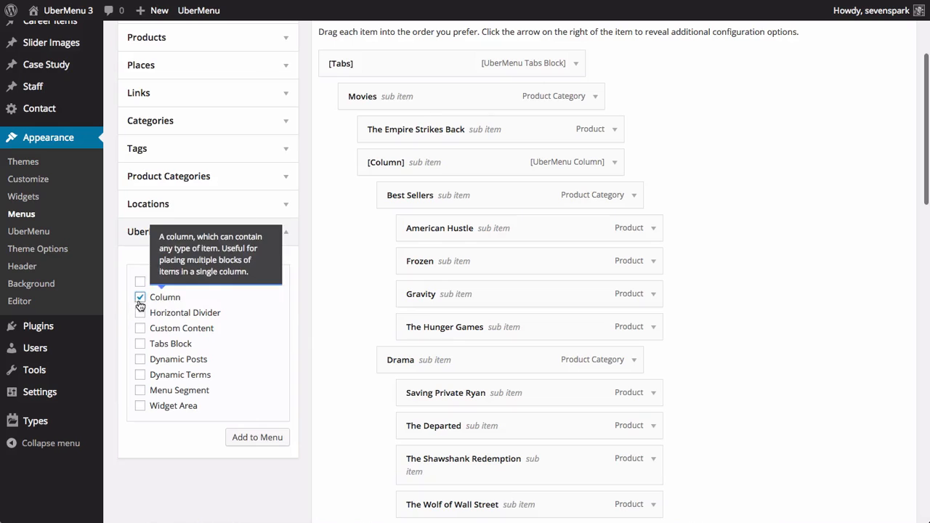
pyautogui.click(247, 437)
pyautogui.scroll(-15, 359, 437)
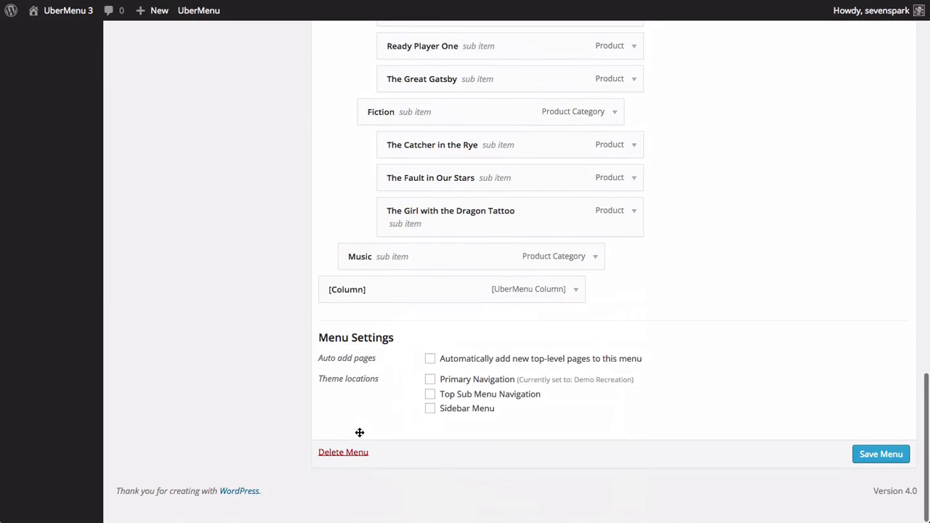
pyautogui.scroll(1, 359, 436)
pyautogui.moveTo(330, 466)
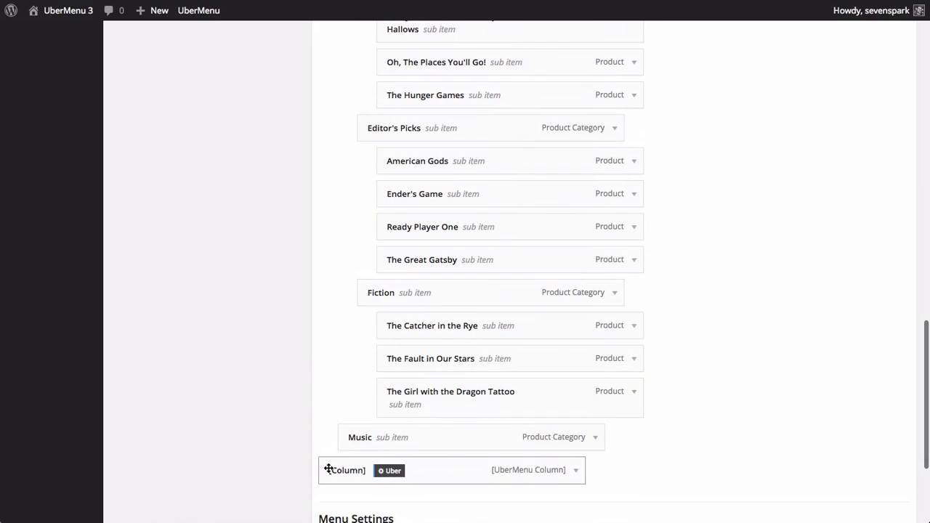
pyautogui.moveTo(329, 469); pyautogui.dragTo(401, 469)
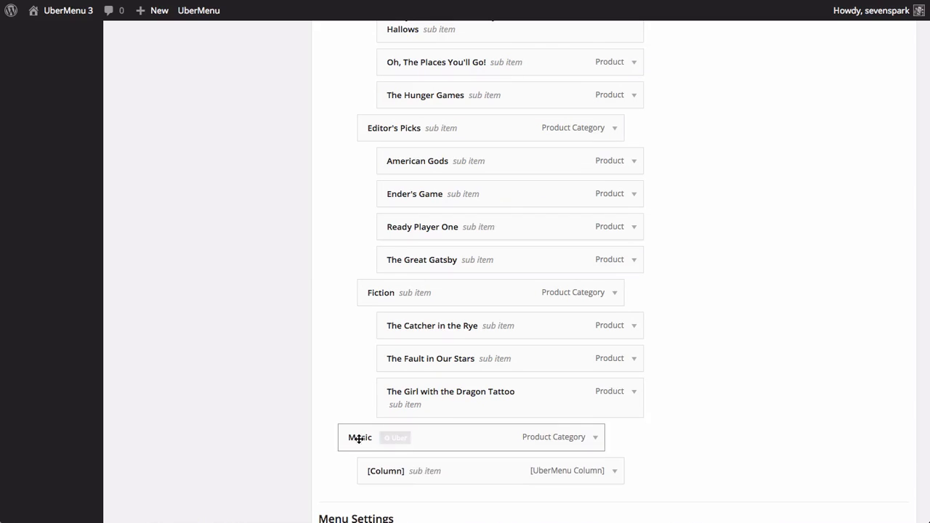
# - Add the Music product categories Best Sellers, Country, Hip Hop, Indie, New Releases, Pop and Rock to the menu
pyautogui.scroll(10, 239, 420)
pyautogui.scroll(10, 239, 420)
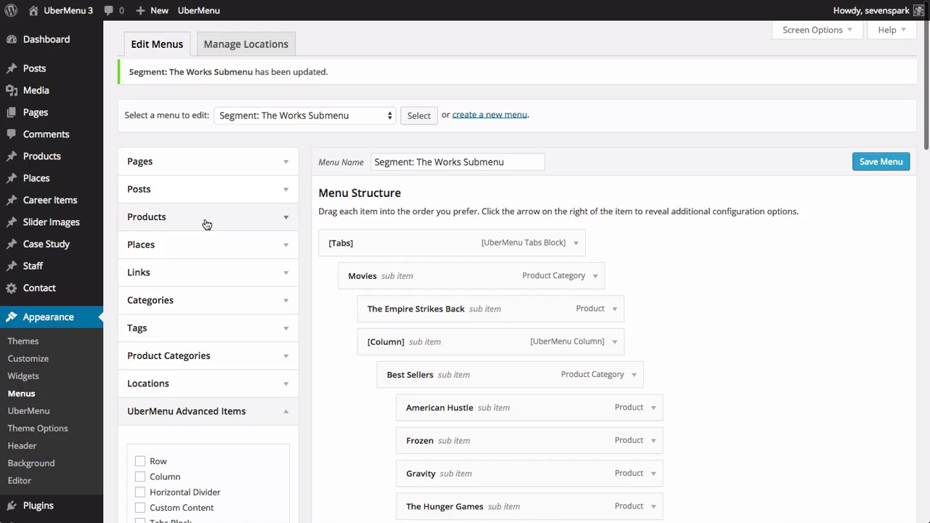
pyautogui.click(232, 361)
pyautogui.scroll(-2, 294, 354)
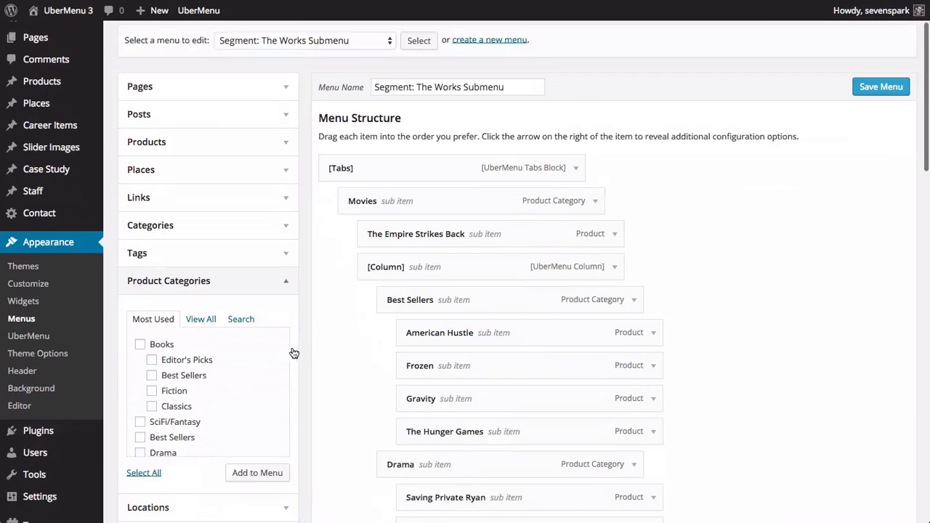
pyautogui.click(198, 291)
pyautogui.scroll(-2, 208, 380)
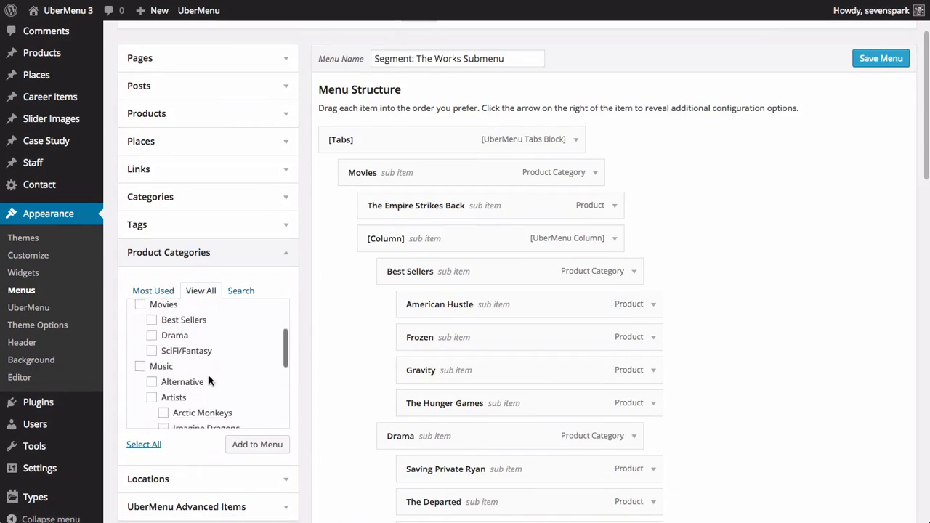
pyautogui.scroll(-2, 210, 381)
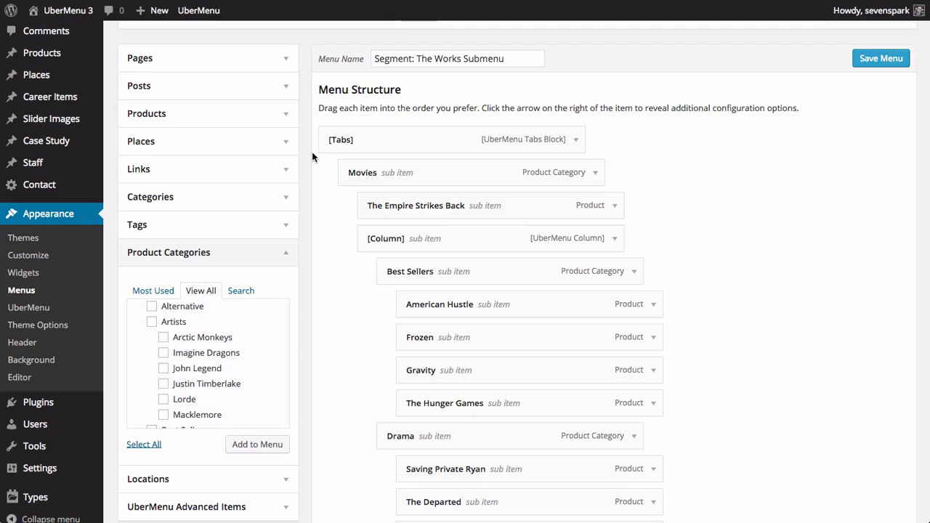
pyautogui.scroll(-5, 208, 359)
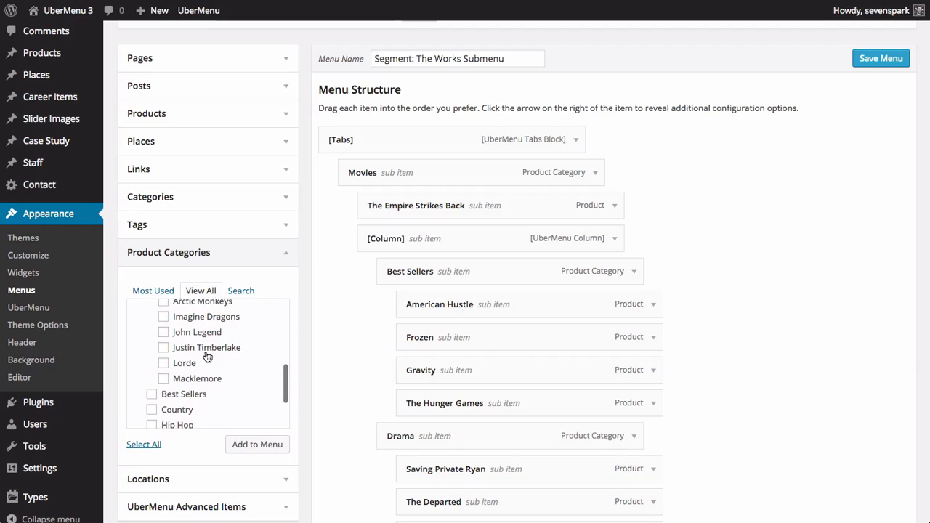
pyautogui.click(151, 377)
pyautogui.scroll(-1, 186, 393)
pyautogui.click(177, 359)
pyautogui.click(176, 378)
pyautogui.click(177, 393)
pyautogui.scroll(-2, 189, 382)
pyautogui.click(183, 361)
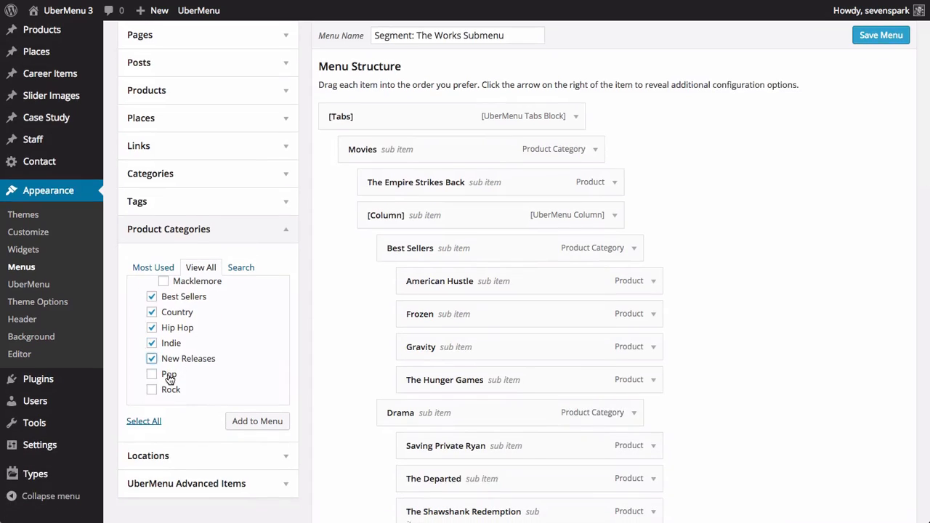
pyautogui.click(169, 391)
pyautogui.click(249, 421)
# - Nest the seven music categories under Music's column, ordered Best Sellers, New Releases, Country, Hip Hop, Indie, Pop, Rock
pyautogui.scroll(-10, 385, 373)
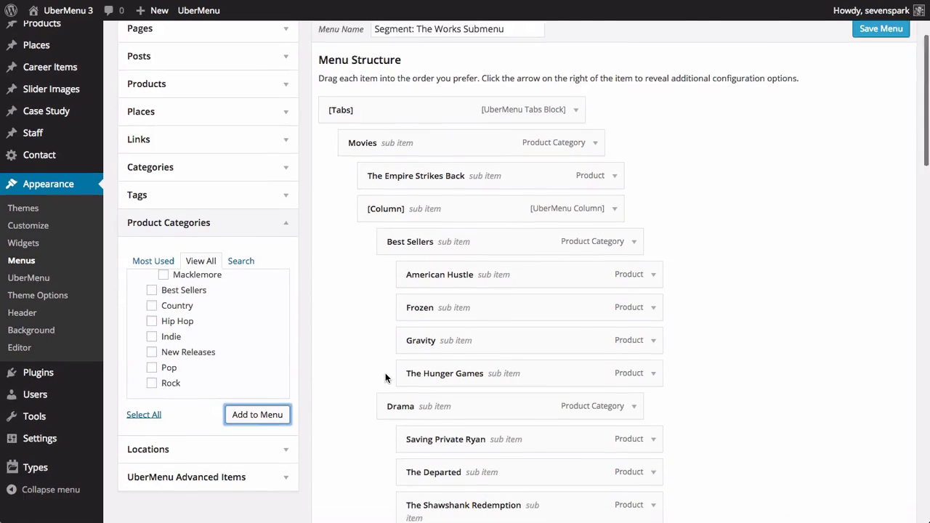
pyautogui.scroll(-4, 385, 373)
pyautogui.scroll(2, 385, 378)
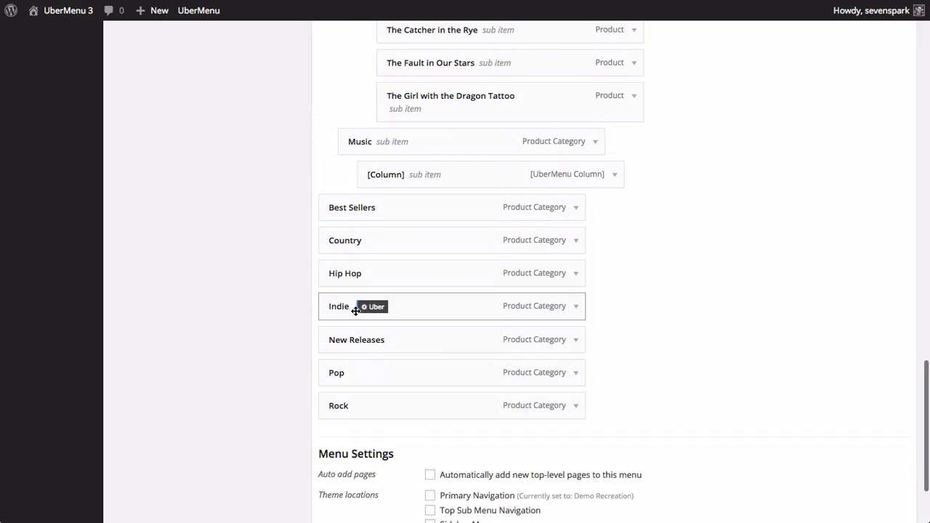
pyautogui.scroll(1, 349, 313)
pyautogui.moveTo(344, 320); pyautogui.dragTo(404, 270)
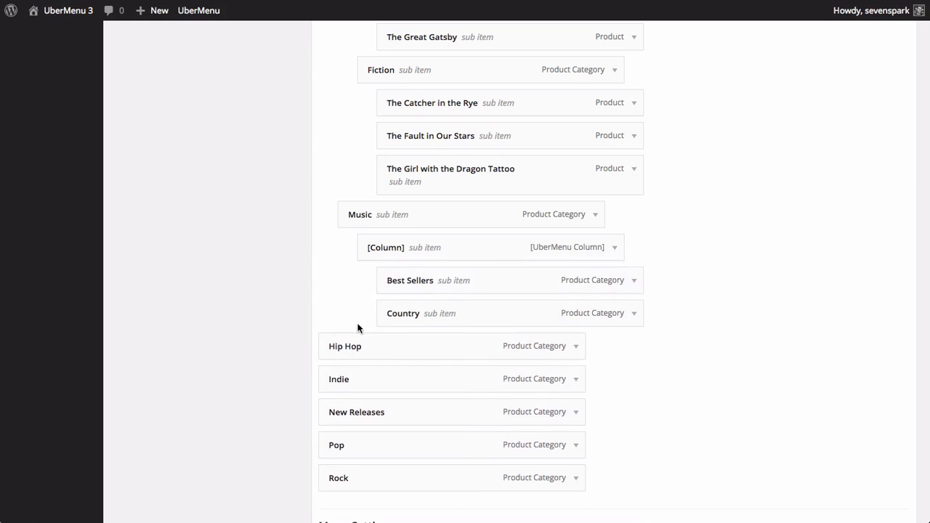
pyautogui.moveTo(351, 346); pyautogui.dragTo(411, 343)
pyautogui.moveTo(364, 372); pyautogui.dragTo(410, 381)
pyautogui.moveTo(455, 415); pyautogui.dragTo(415, 309)
pyautogui.moveTo(352, 445); pyautogui.dragTo(425, 386)
pyautogui.moveTo(392, 485); pyautogui.dragTo(422, 478)
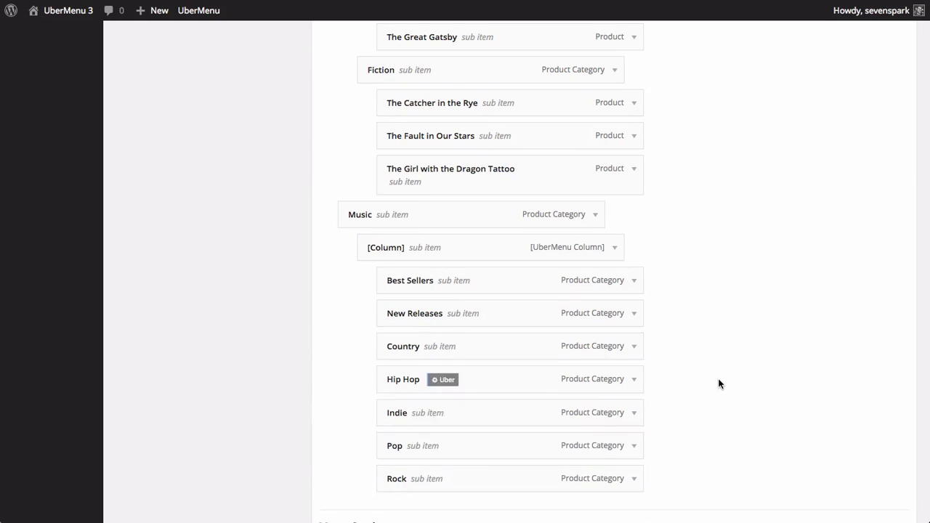
# - Save the menu and preview the Books and Music tabs of The Works submenu
pyautogui.scroll(2, 720, 384)
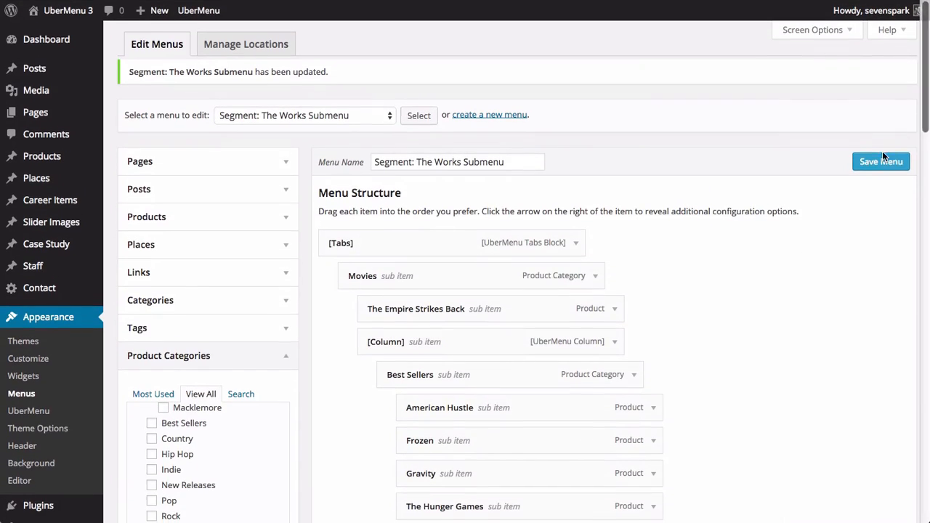
pyautogui.click(881, 161)
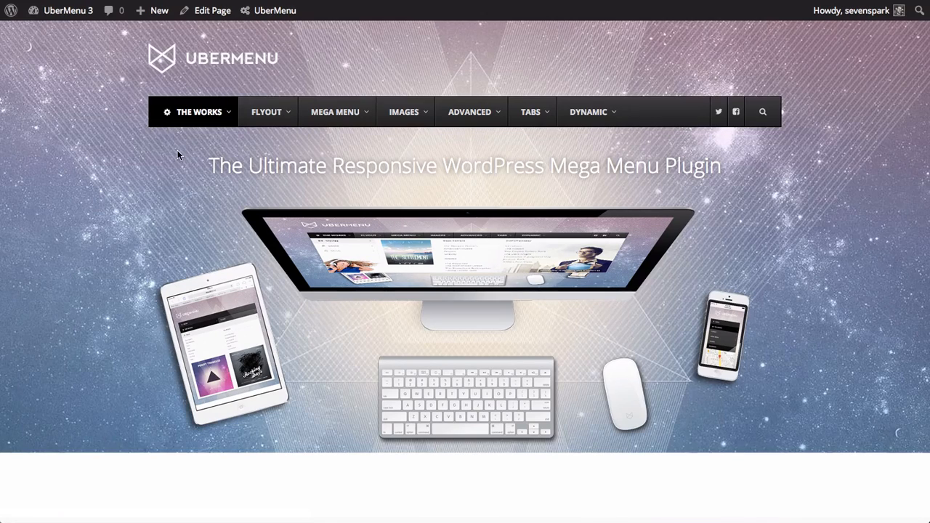
pyautogui.moveTo(199, 116)
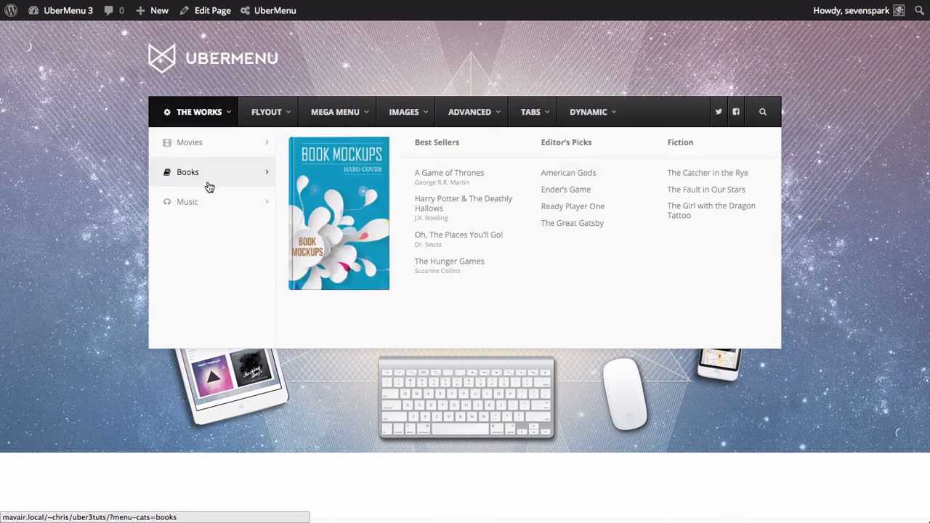
pyautogui.moveTo(210, 203)
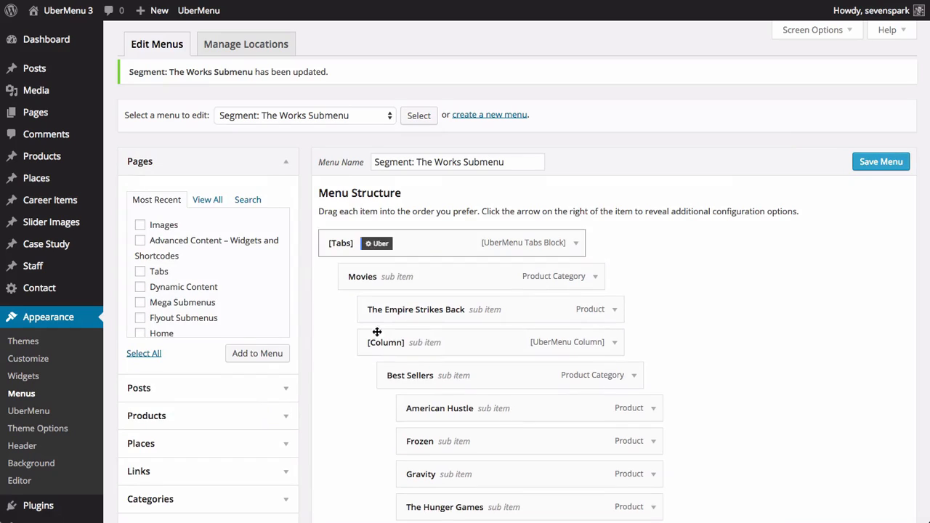
# - Enable Highlight Link for the Best Sellers item in Music's column and save the menu item
pyautogui.scroll(-20, 335, 322)
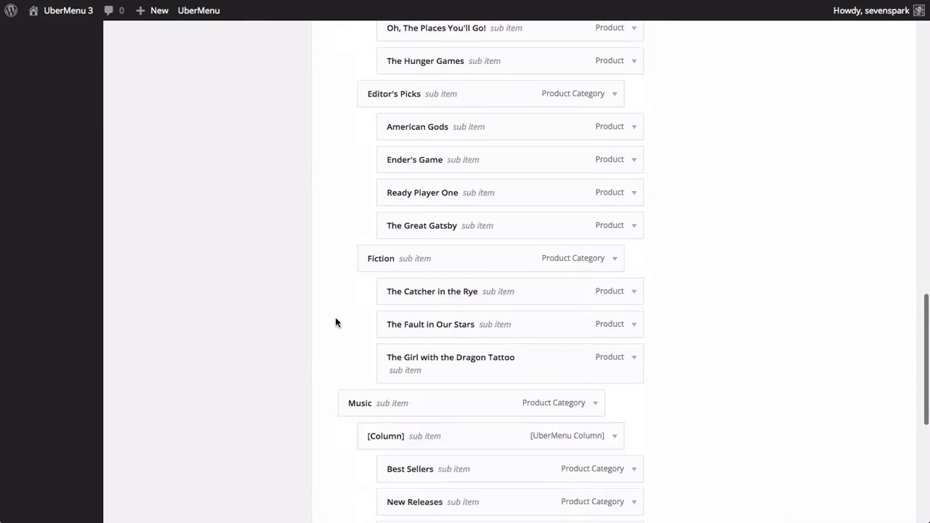
pyautogui.scroll(-5, 335, 322)
pyautogui.moveTo(447, 153)
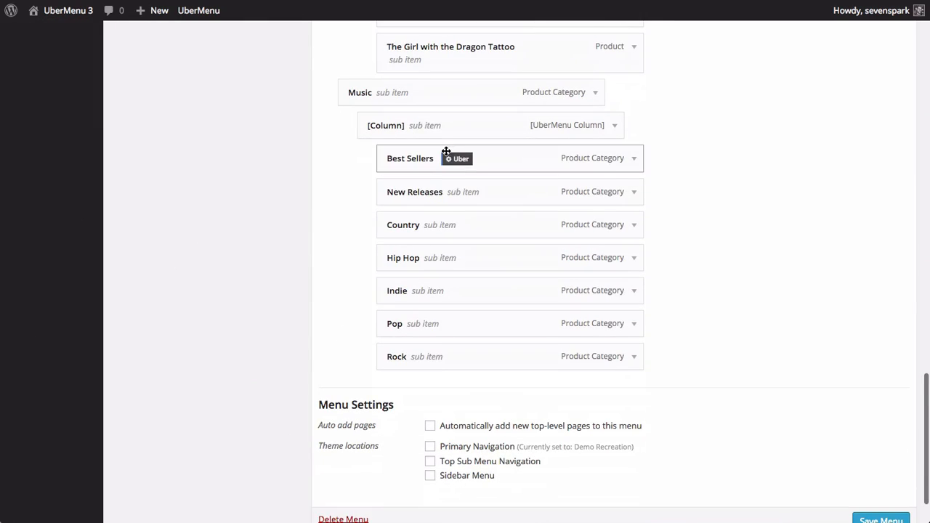
pyautogui.click(459, 160)
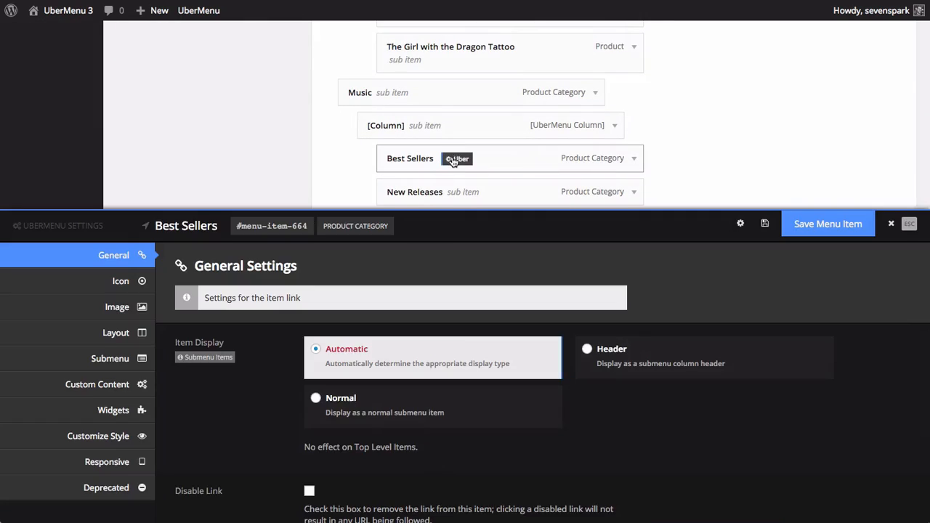
pyautogui.scroll(-3, 223, 335)
pyautogui.scroll(-2, 224, 334)
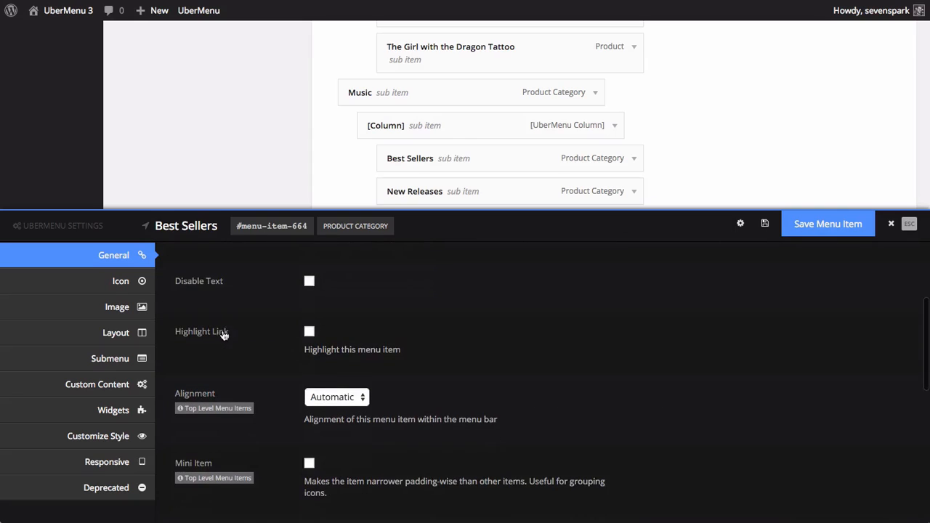
pyautogui.click(310, 332)
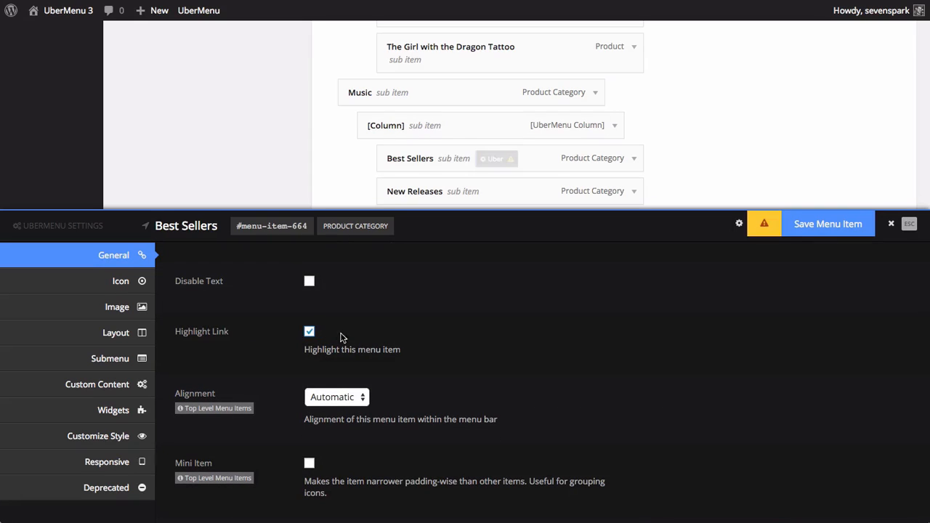
pyautogui.click(822, 224)
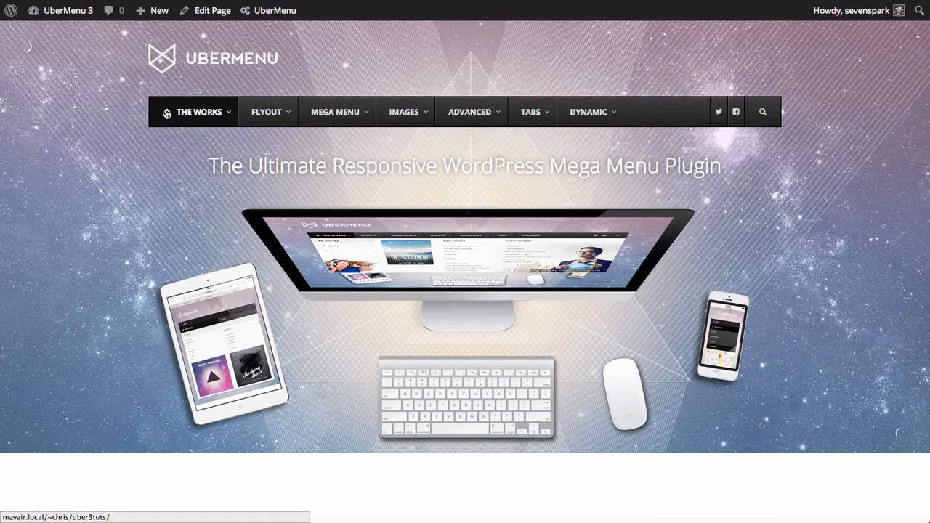
# - Preview the highlighted Best Sellers link in the Music tab of The Works submenu
pyautogui.moveTo(180, 120)
pyautogui.moveTo(223, 177)
pyautogui.moveTo(249, 209)
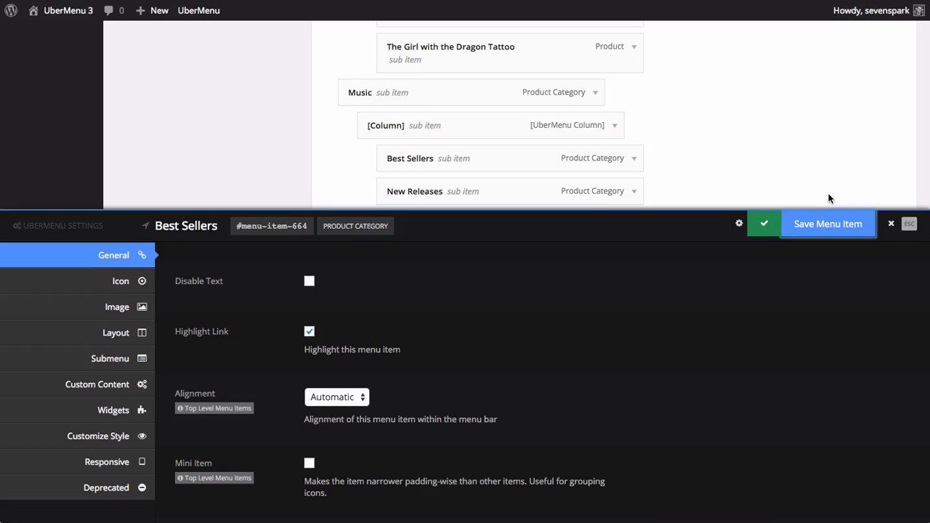
# - Add the Artists product category and its children Arctic Monkeys, Imagine Dragons, John Legend, Justin Timberlake, Lorde and Macklemore to the menu
pyautogui.click(891, 224)
pyautogui.scroll(-10, 338, 183)
pyautogui.scroll(5, 338, 189)
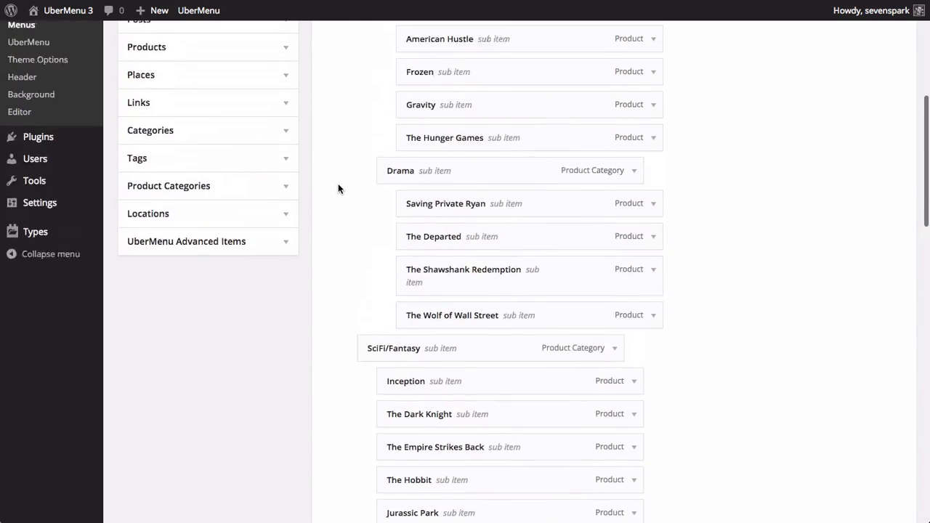
pyautogui.click(213, 307)
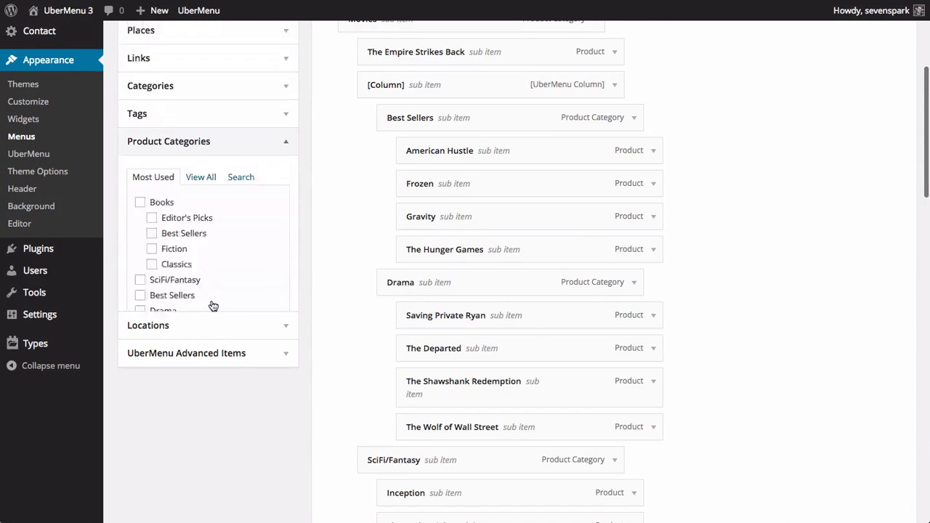
pyautogui.click(200, 136)
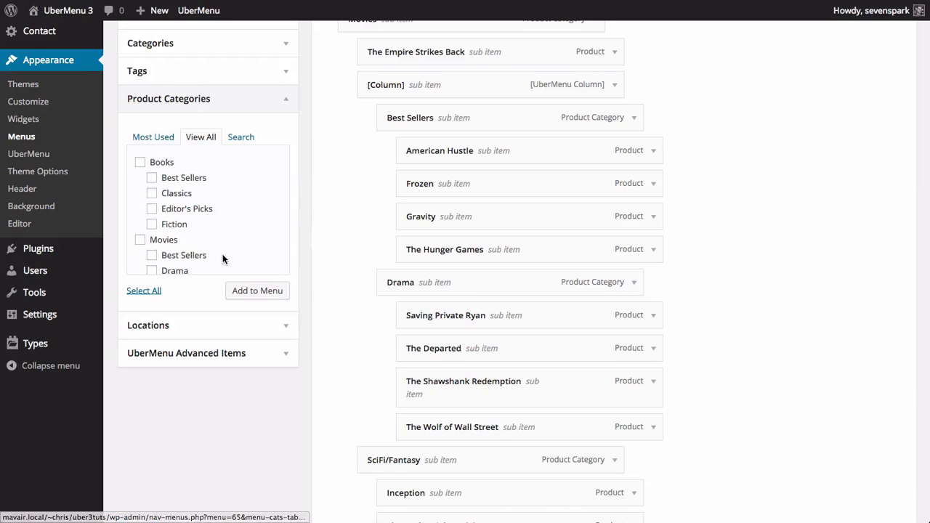
pyautogui.scroll(-5, 222, 254)
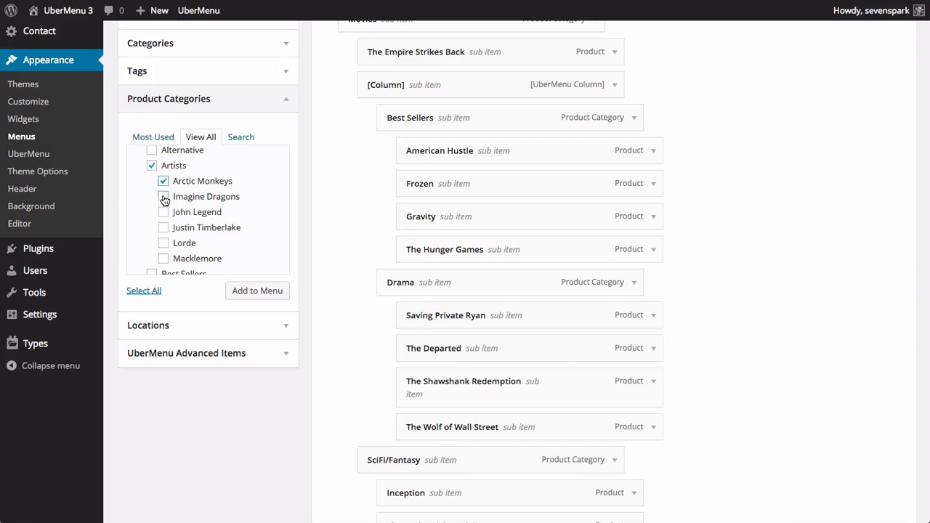
pyautogui.click(163, 259)
pyautogui.click(257, 290)
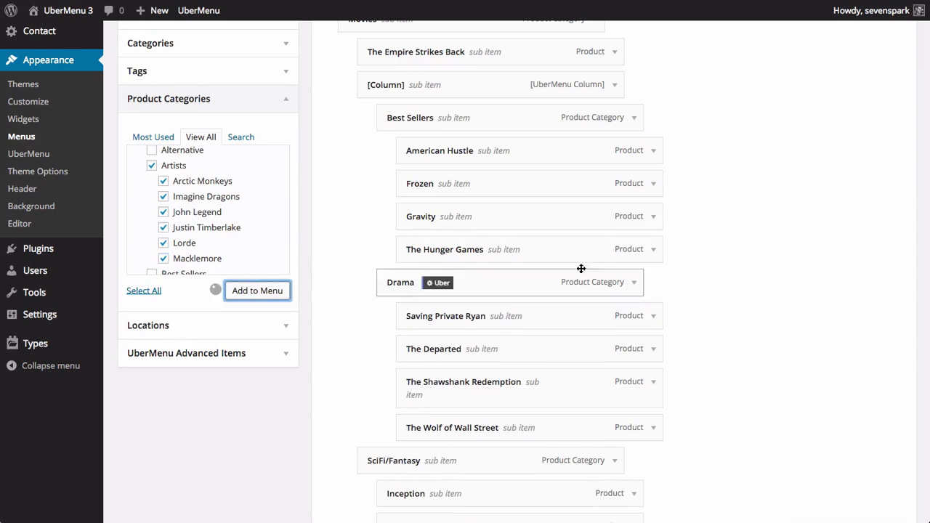
# - Nest Artists under Music beside the column, and place the six artist items beneath Artists
pyautogui.scroll(-15, 467, 276)
pyautogui.moveTo(334, 273); pyautogui.dragTo(389, 267)
pyautogui.moveTo(337, 300); pyautogui.dragTo(395, 300)
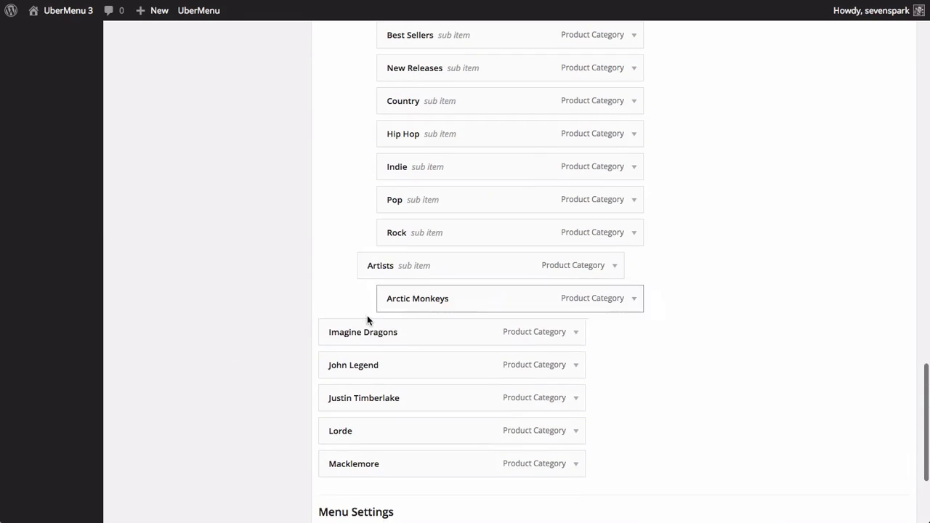
pyautogui.moveTo(336, 334); pyautogui.dragTo(396, 333)
pyautogui.moveTo(333, 369); pyautogui.dragTo(392, 370)
pyautogui.moveTo(337, 401); pyautogui.dragTo(398, 402)
pyautogui.moveTo(336, 434); pyautogui.dragTo(398, 434)
pyautogui.moveTo(337, 466); pyautogui.dragTo(430, 464)
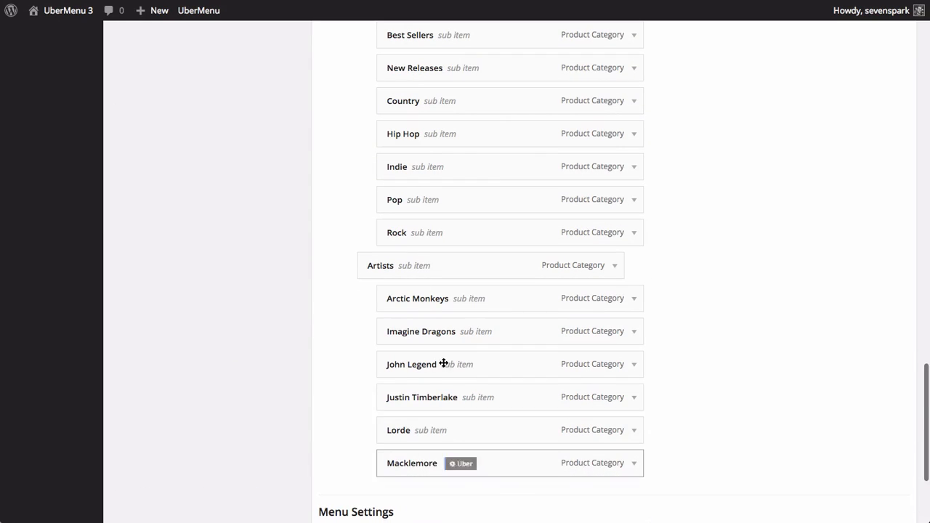
# - Change the Artists item's navigation label to Top Artists
pyautogui.click(615, 266)
pyautogui.click(453, 310)
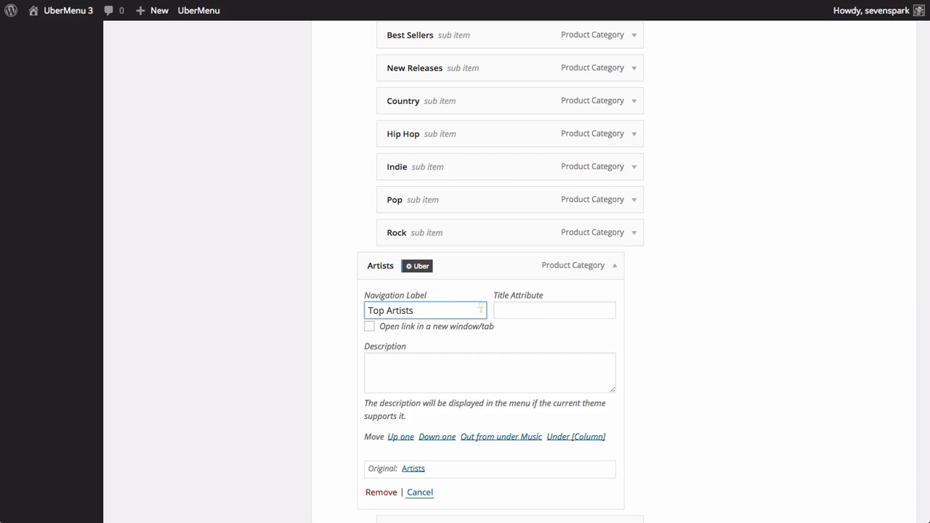
pyautogui.scroll(-5, 713, 310)
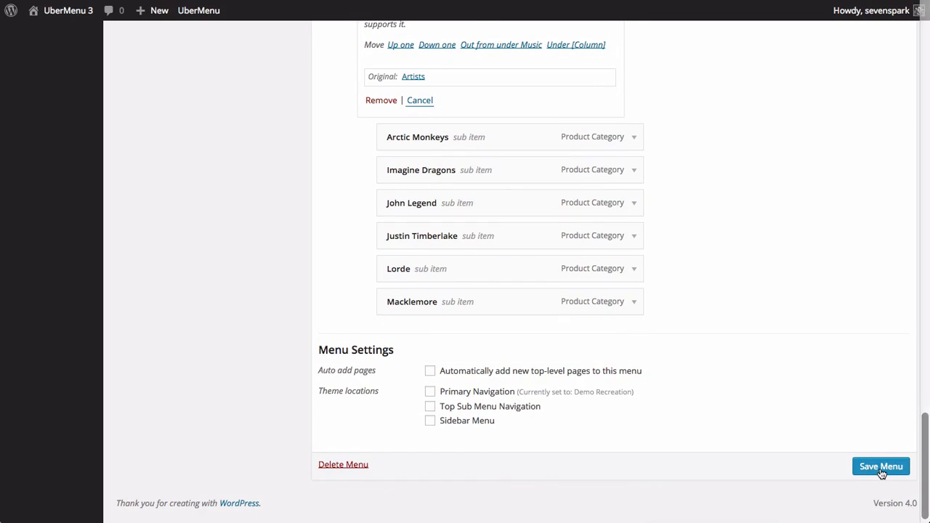
# - Save the menu and preview the Top Artists column in the Music tab
pyautogui.click(881, 471)
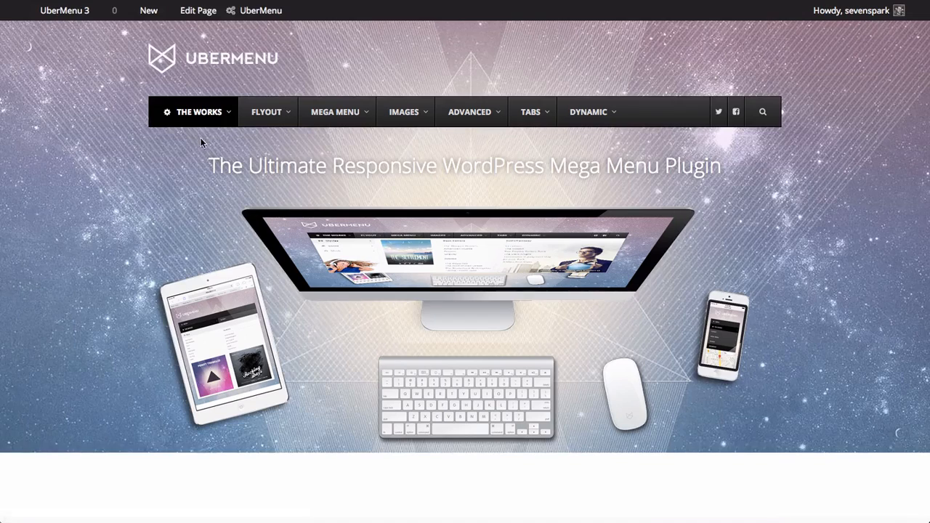
pyautogui.moveTo(197, 114)
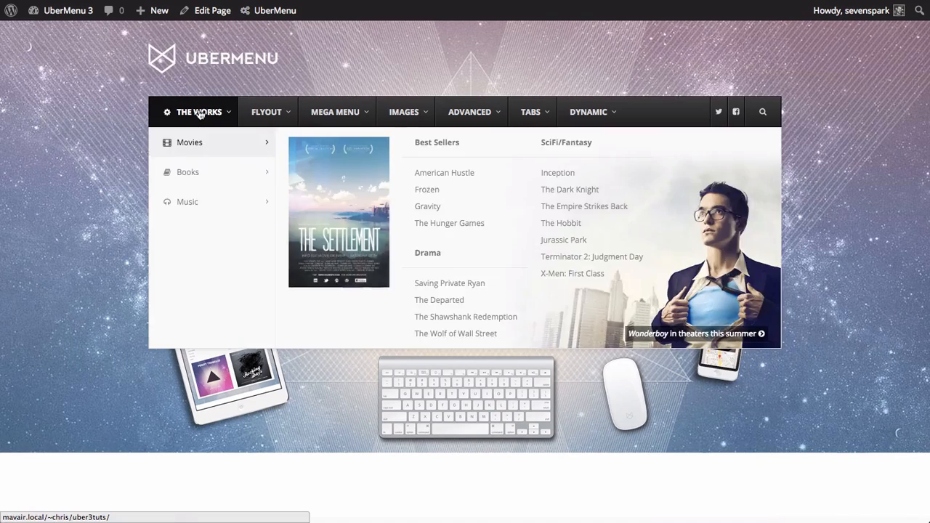
pyautogui.moveTo(208, 201)
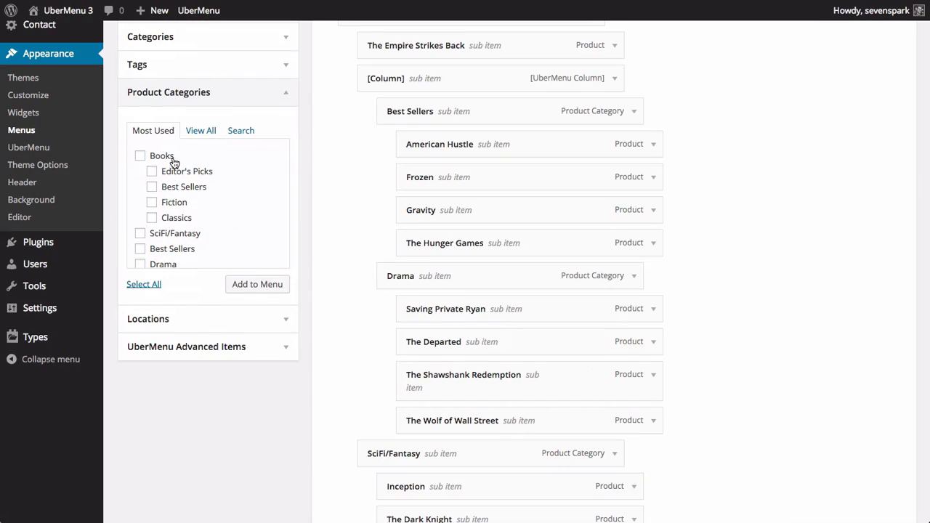
# - Add the Imagine Dragons and Macklemore product categories to the menu a second time
pyautogui.scroll(-1, 178, 218)
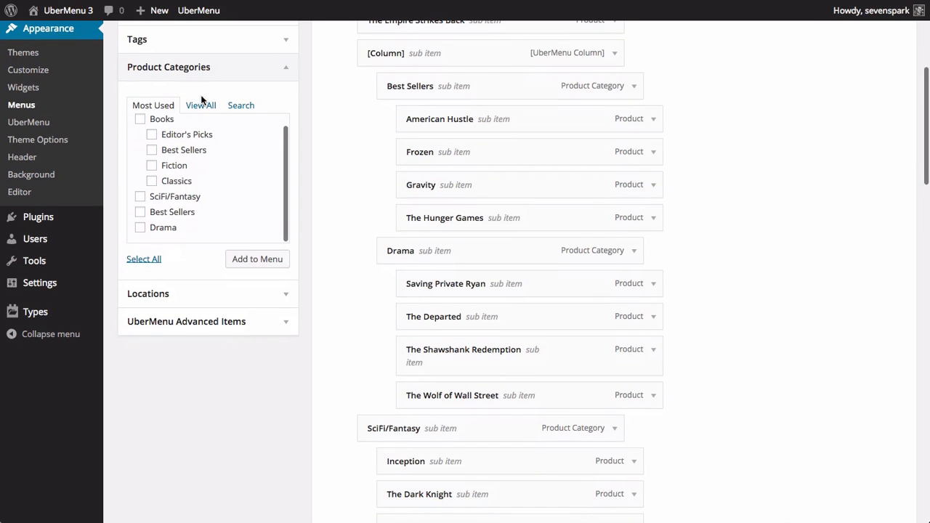
pyautogui.click(200, 104)
pyautogui.scroll(-5, 207, 178)
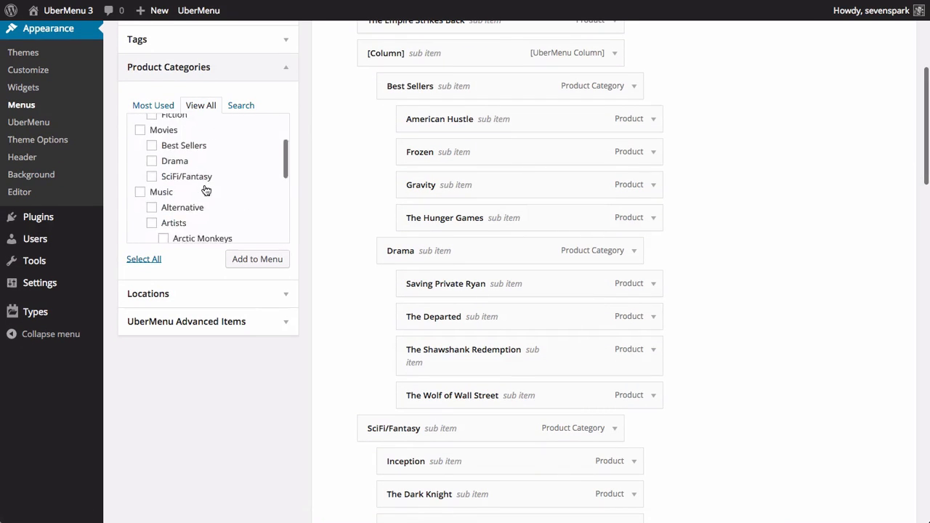
pyautogui.scroll(2, 205, 184)
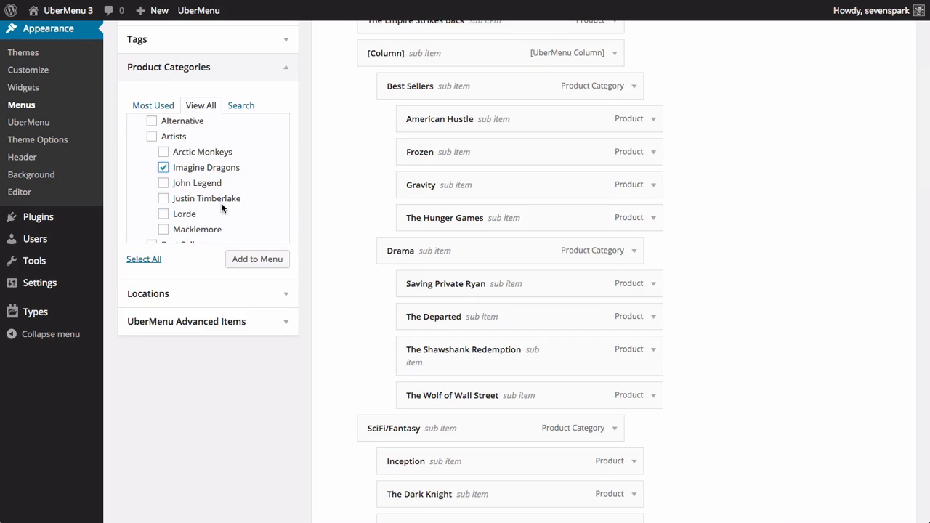
pyautogui.click(197, 232)
pyautogui.click(266, 259)
# - Nest the new Imagine Dragons and Macklemore items directly under Music, at the same level as Top Artists
pyautogui.scroll(-10, 464, 307)
pyautogui.scroll(-5, 487, 280)
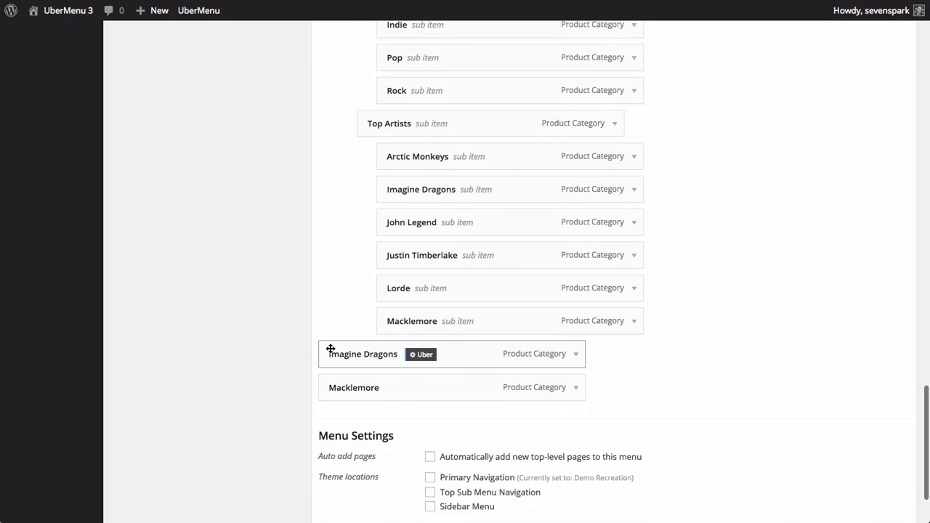
pyautogui.moveTo(351, 354); pyautogui.dragTo(400, 357)
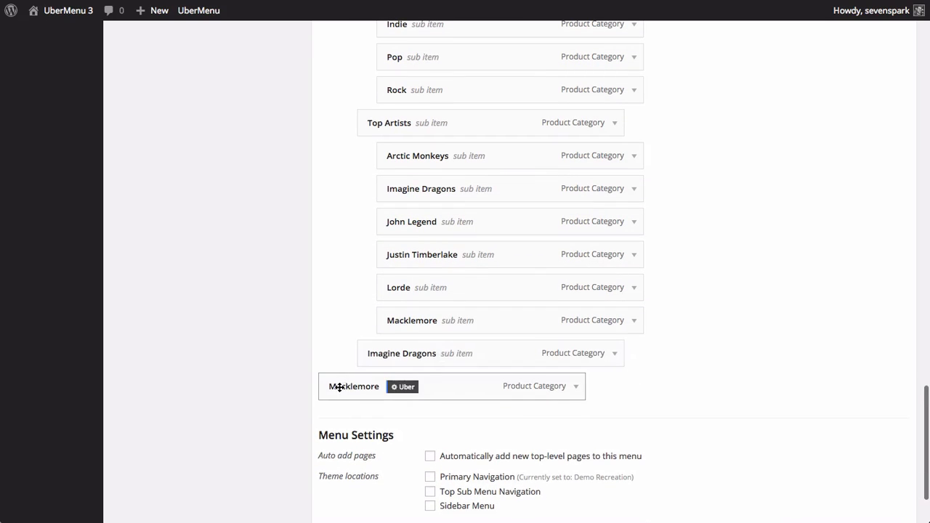
pyautogui.moveTo(333, 386); pyautogui.dragTo(384, 386)
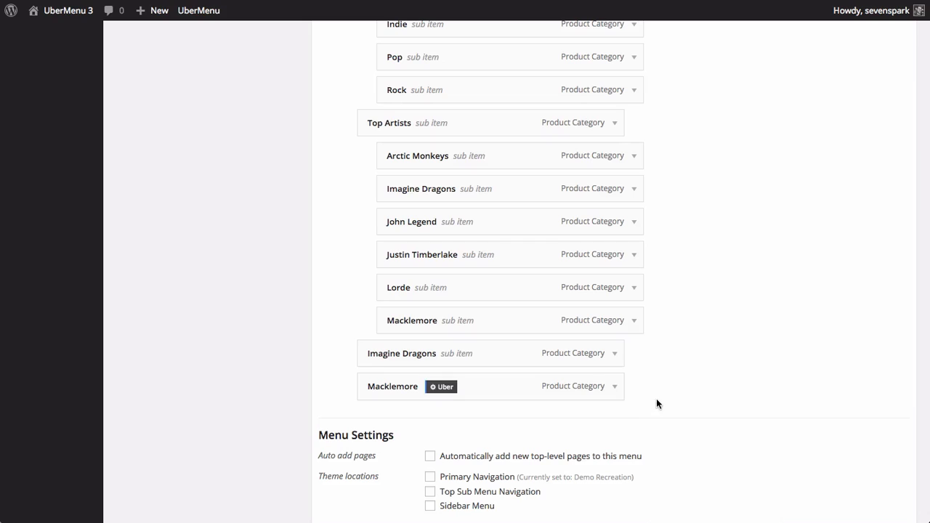
# - Save the menu, then reload the site and preview the two added artist items in the Music tab
pyautogui.scroll(2, 812, 280)
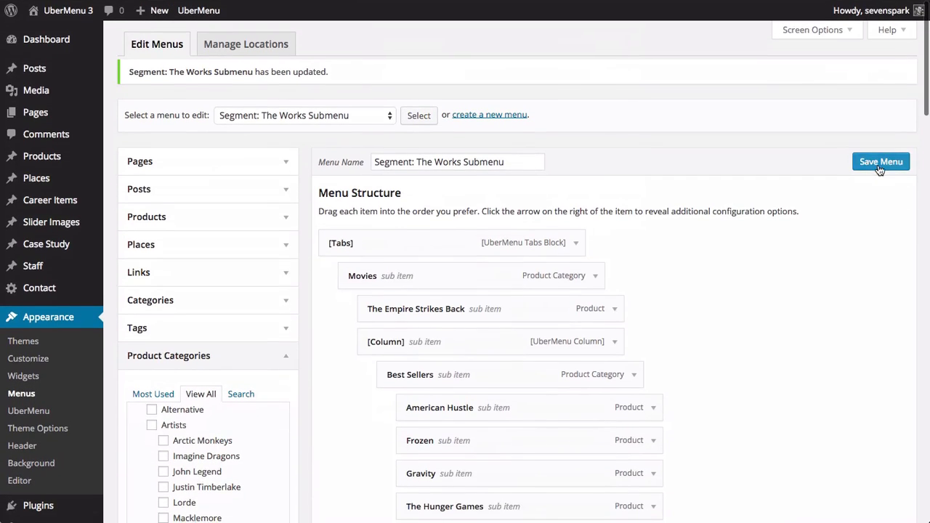
pyautogui.click(881, 162)
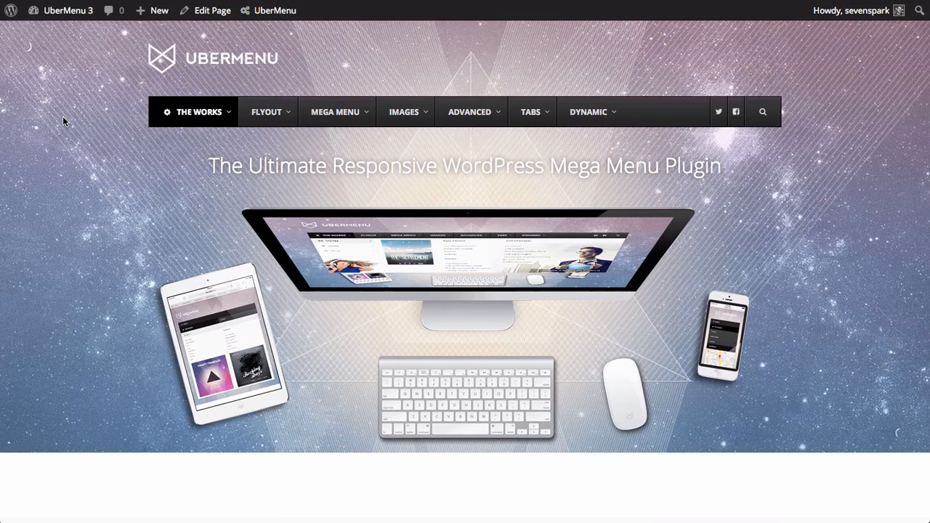
pyautogui.moveTo(187, 120)
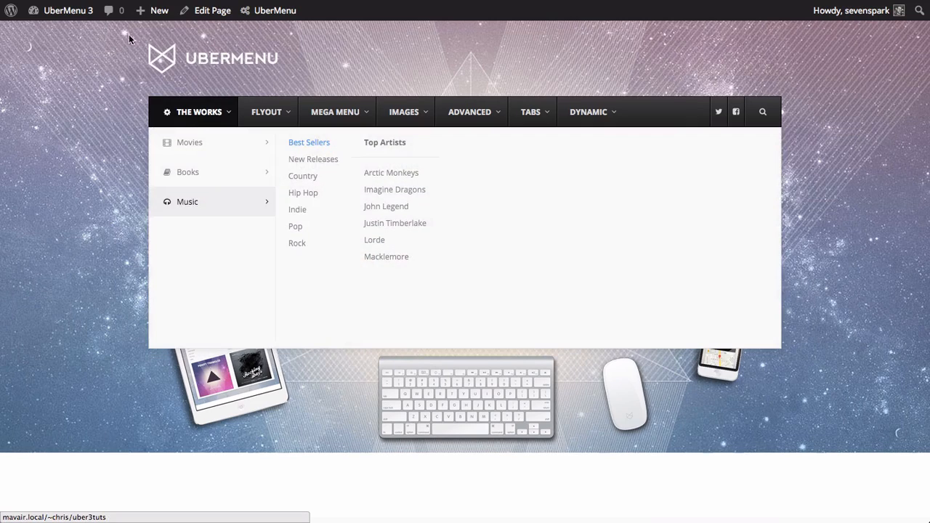
pyautogui.click(69, 11)
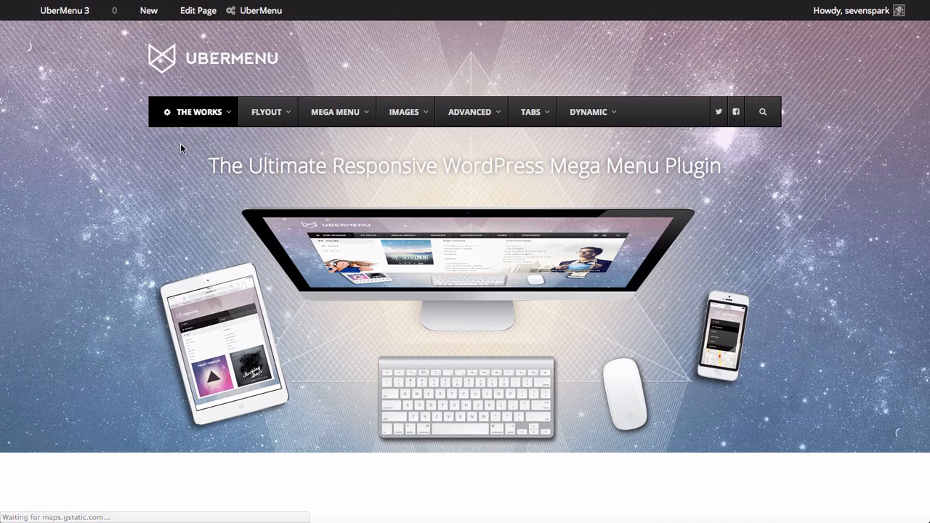
pyautogui.moveTo(192, 113)
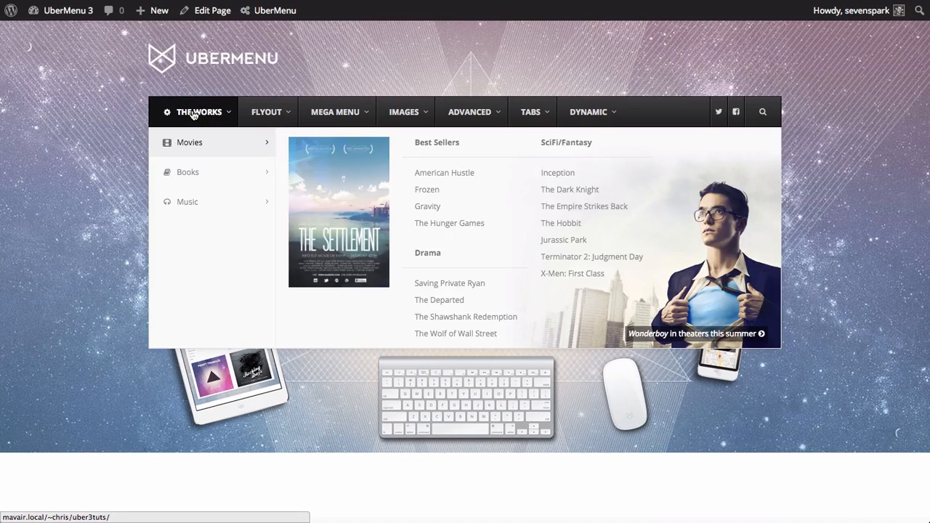
pyautogui.moveTo(197, 204)
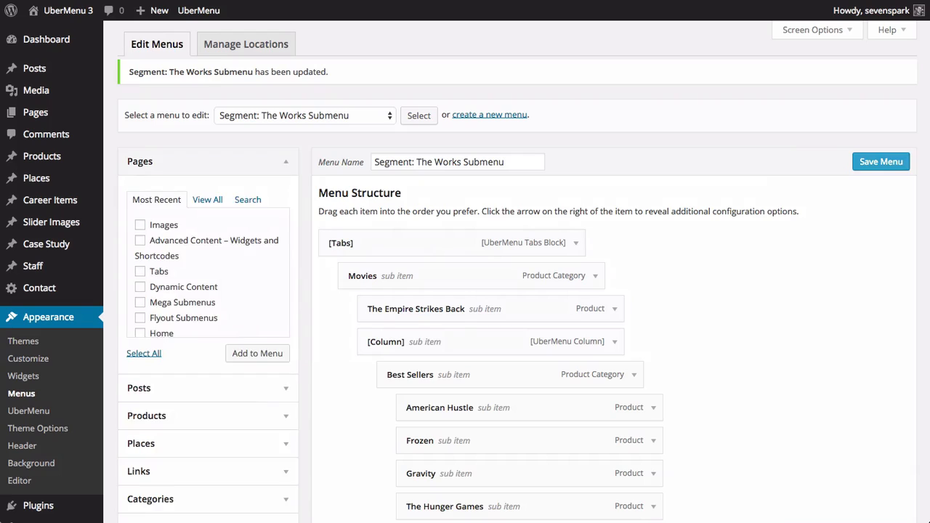
# - Assign the Album.jpg picture from the media library to the Imagine Dragons item directly under Music
pyautogui.scroll(-2, 460, 320)
pyautogui.scroll(-15, 461, 320)
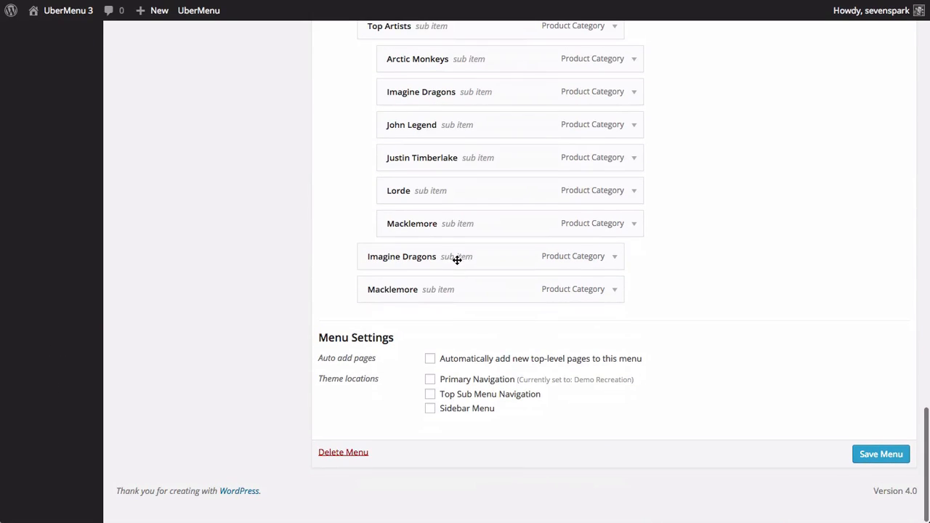
pyautogui.click(464, 258)
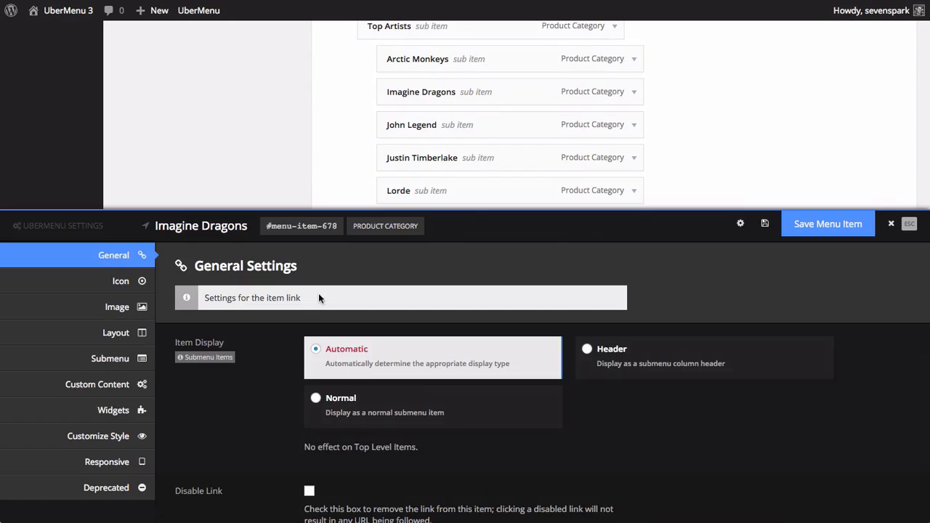
pyautogui.click(118, 306)
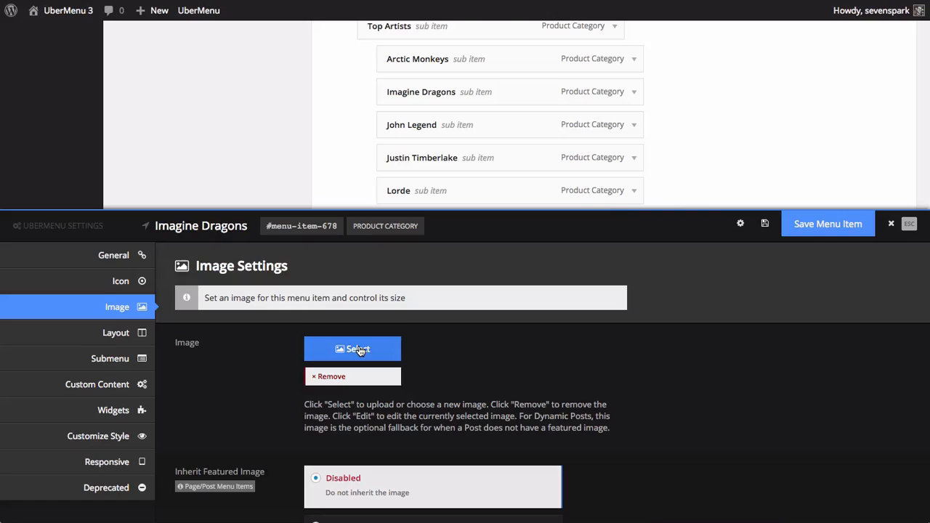
pyautogui.click(359, 350)
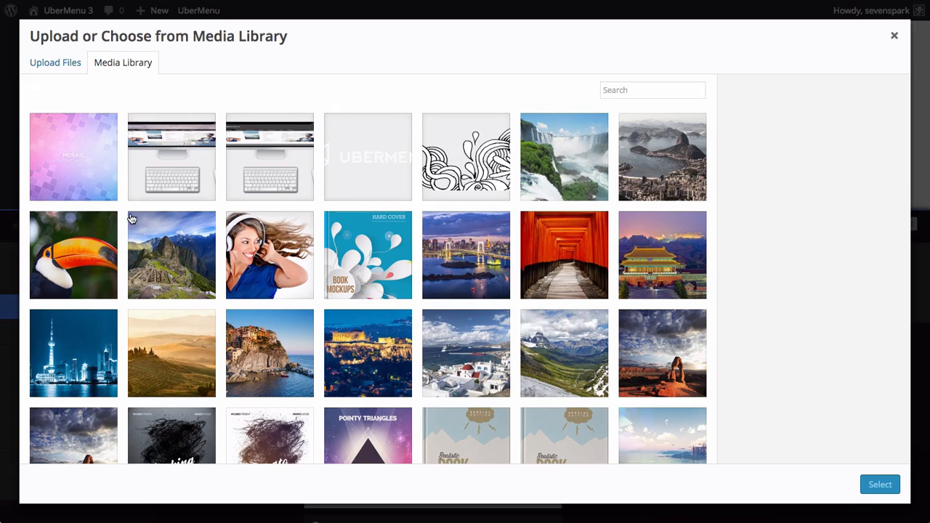
pyautogui.scroll(-1, 404, 326)
pyautogui.click(389, 400)
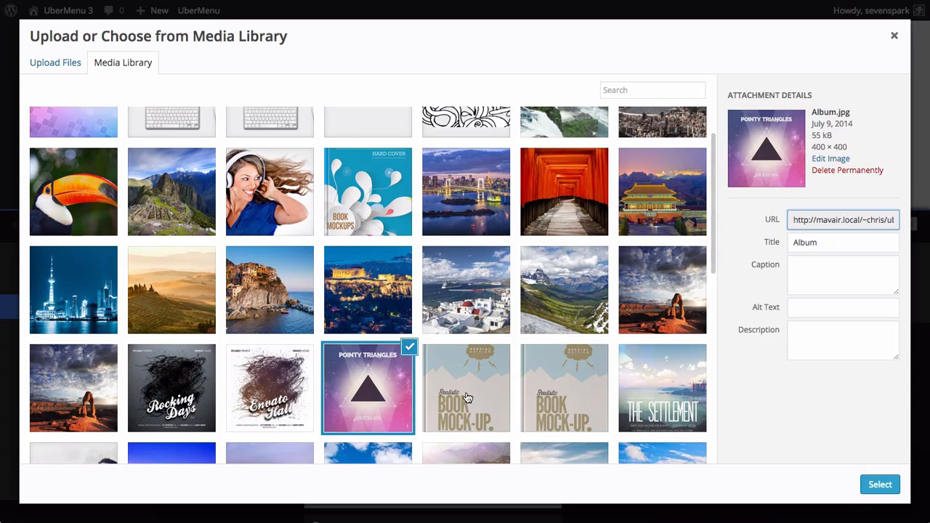
pyautogui.click(878, 485)
# - Set the image size of the featured Imagine Dragons item to Medium (300 × 300)
pyautogui.scroll(-5, 460, 352)
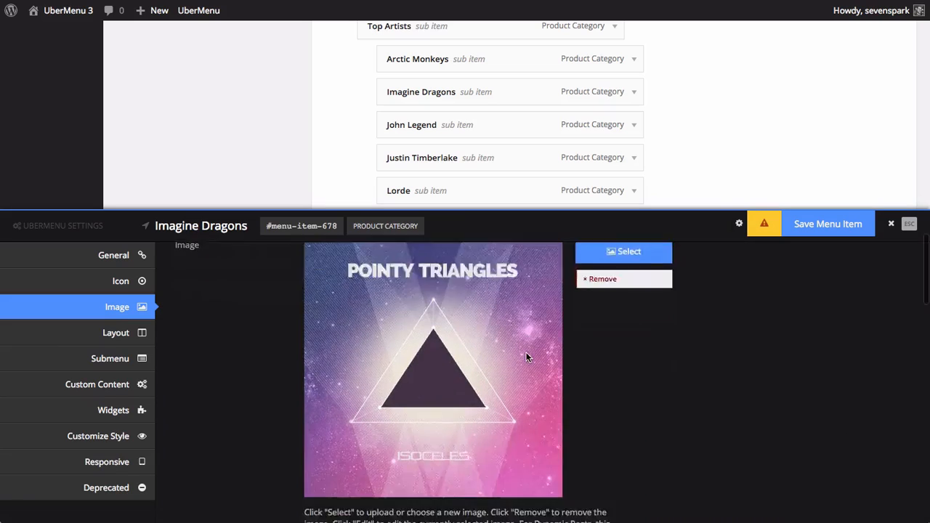
pyautogui.scroll(-4, 445, 350)
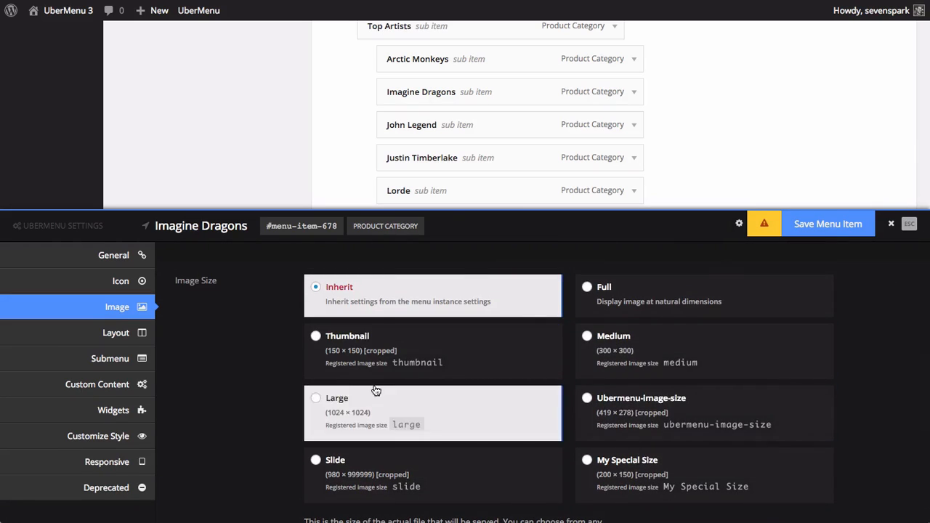
pyautogui.click(680, 352)
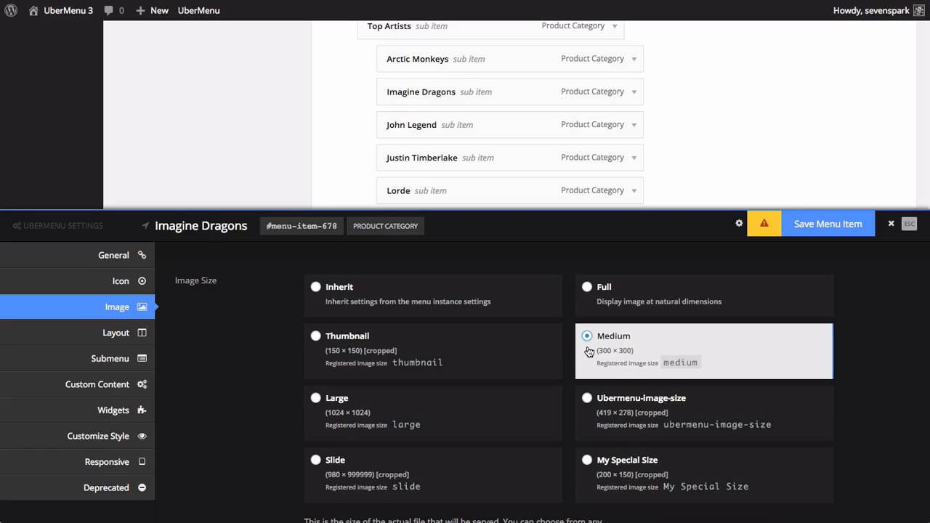
pyautogui.scroll(-4, 215, 318)
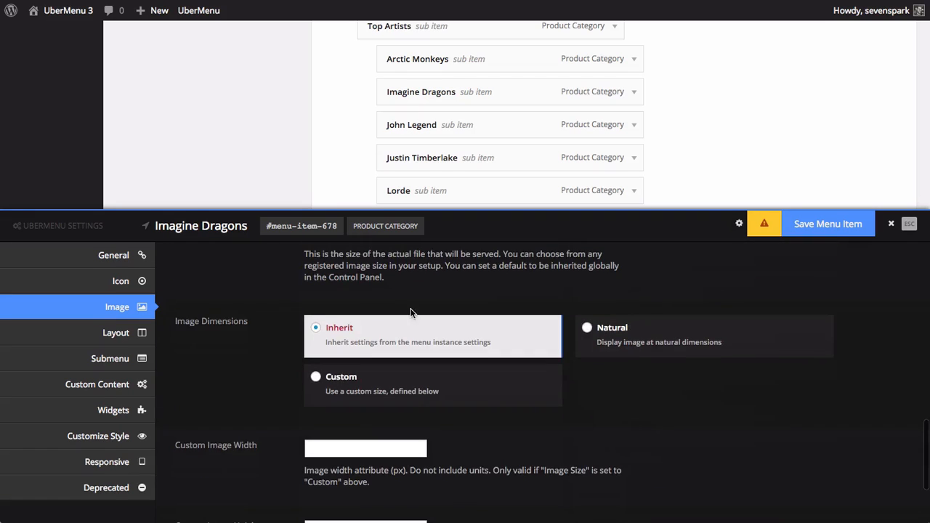
# - Set the featured Imagine Dragons item's layout to Image Only, then save the item and close its settings
pyautogui.click(129, 333)
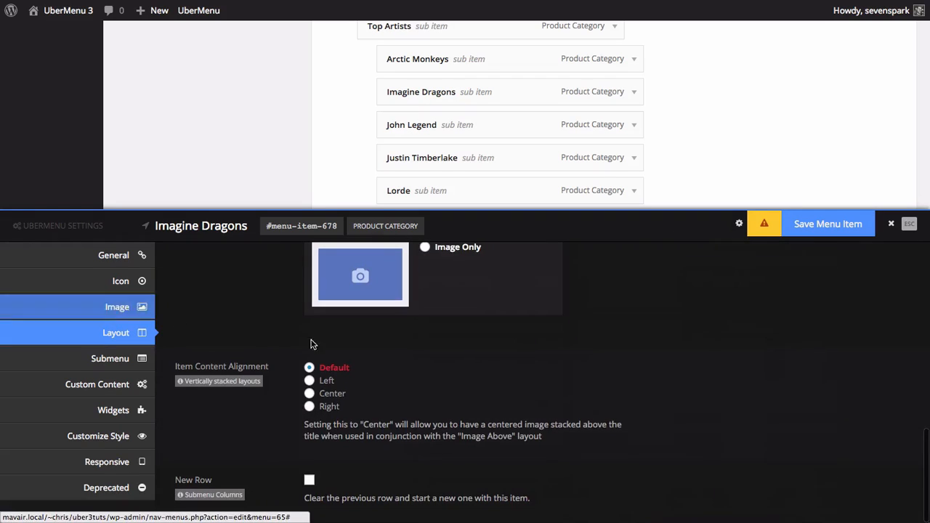
pyautogui.scroll(5, 394, 411)
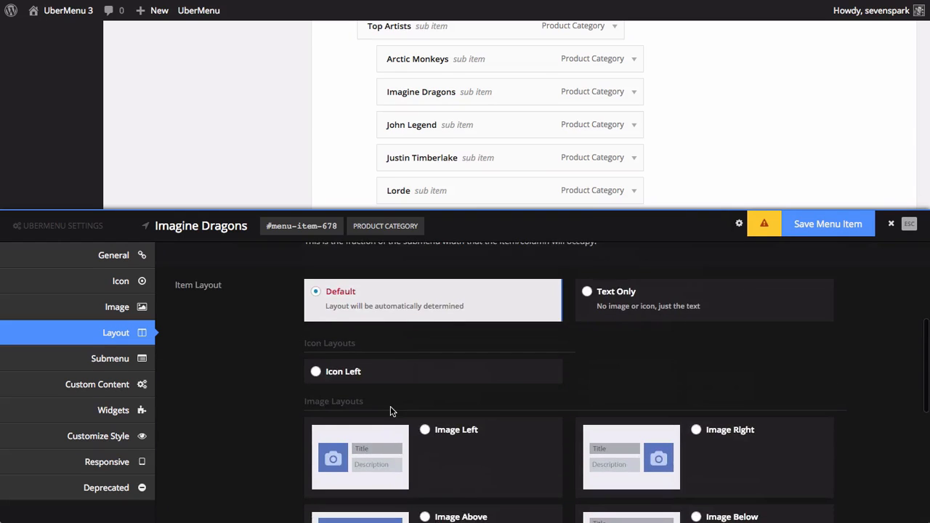
pyautogui.scroll(-2, 390, 411)
pyautogui.scroll(-1, 390, 412)
pyautogui.click(429, 425)
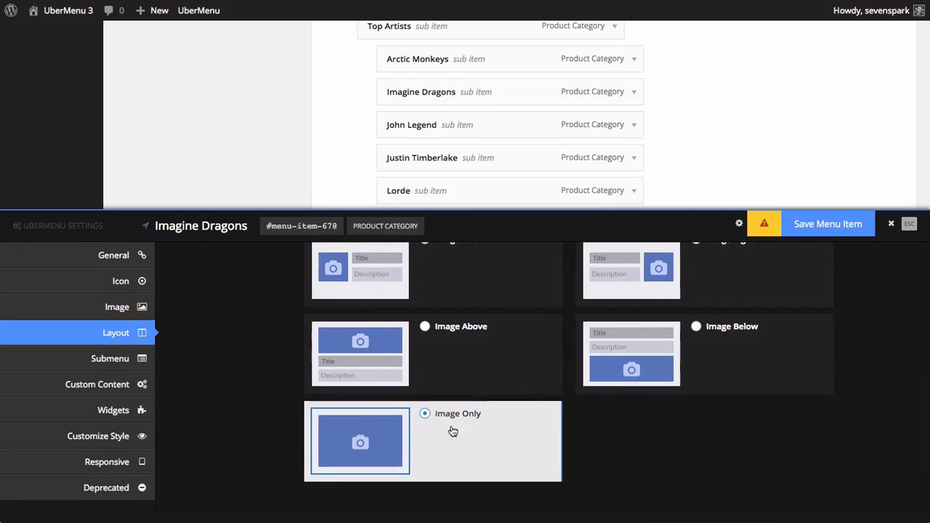
pyautogui.scroll(5, 214, 310)
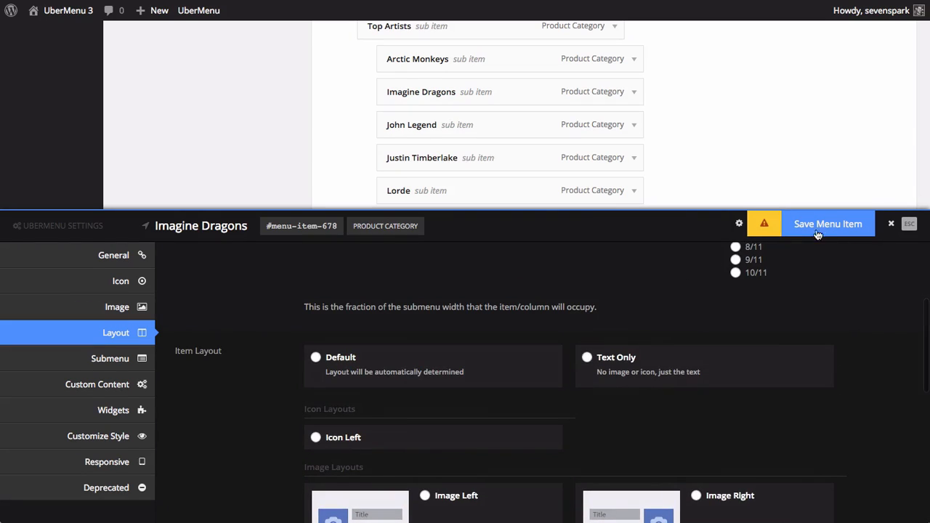
pyautogui.click(818, 233)
pyautogui.click(891, 224)
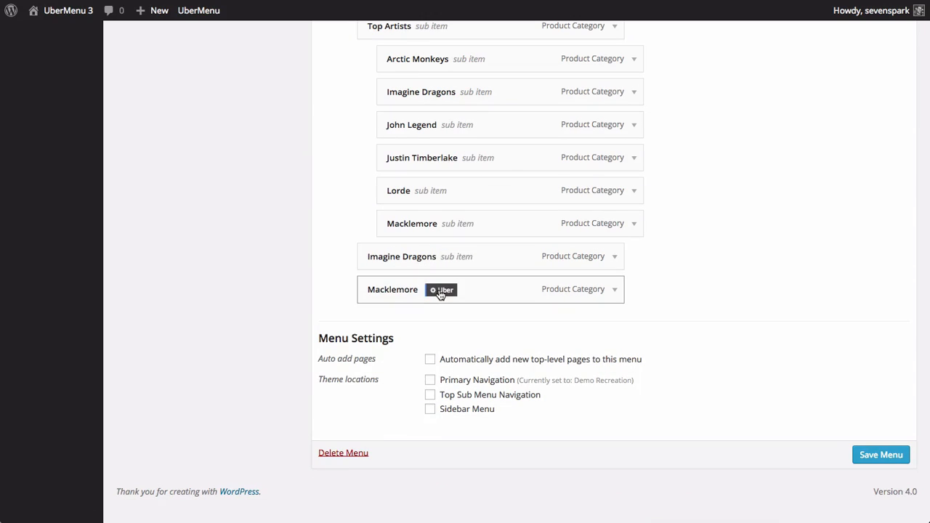
# - Assign the pink and blue Mosaic picture from the media library to the Macklemore item directly under Music
pyautogui.click(439, 293)
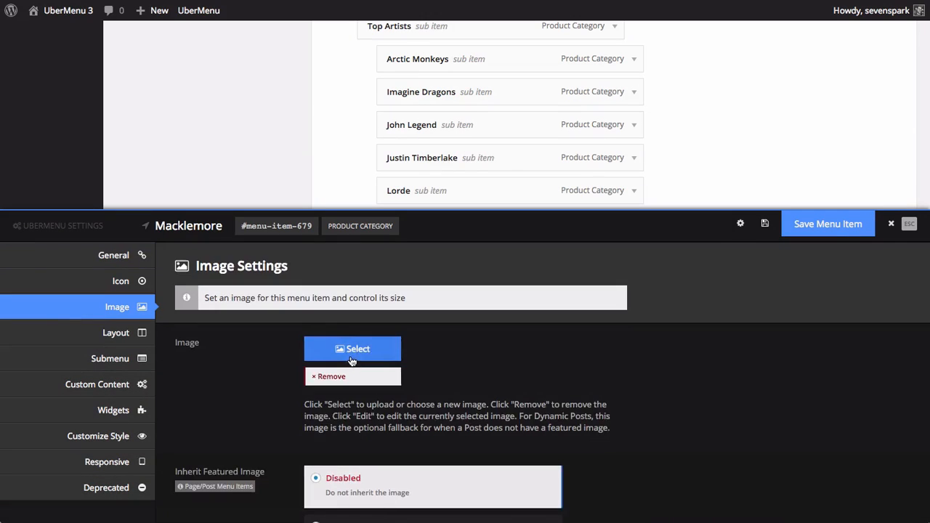
pyautogui.click(353, 291)
pyautogui.scroll(2, 82, 190)
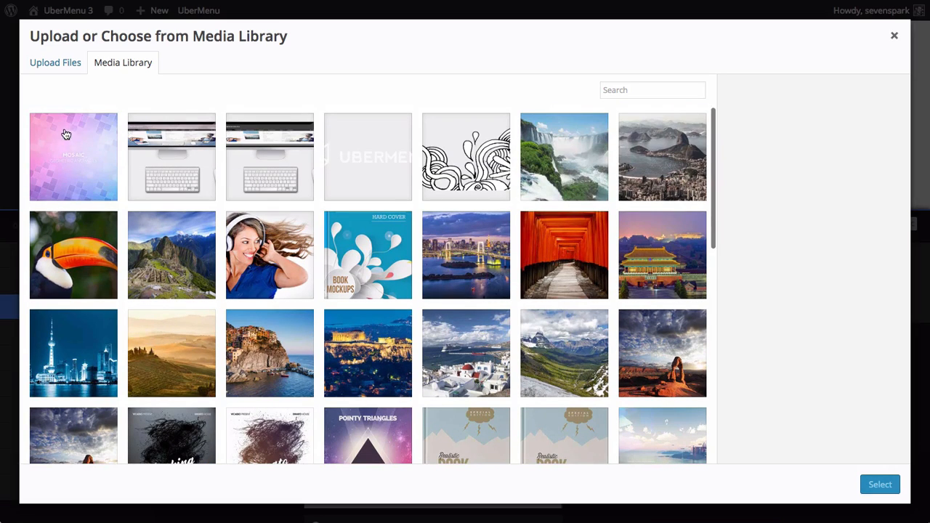
pyautogui.click(66, 135)
pyautogui.click(880, 484)
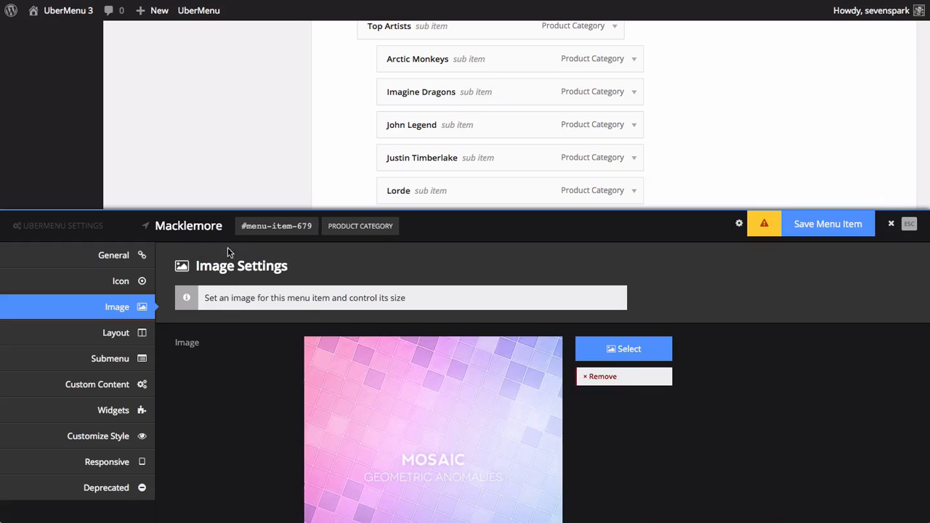
# - Set the featured Macklemore item's layout to Image Only
pyautogui.click(112, 335)
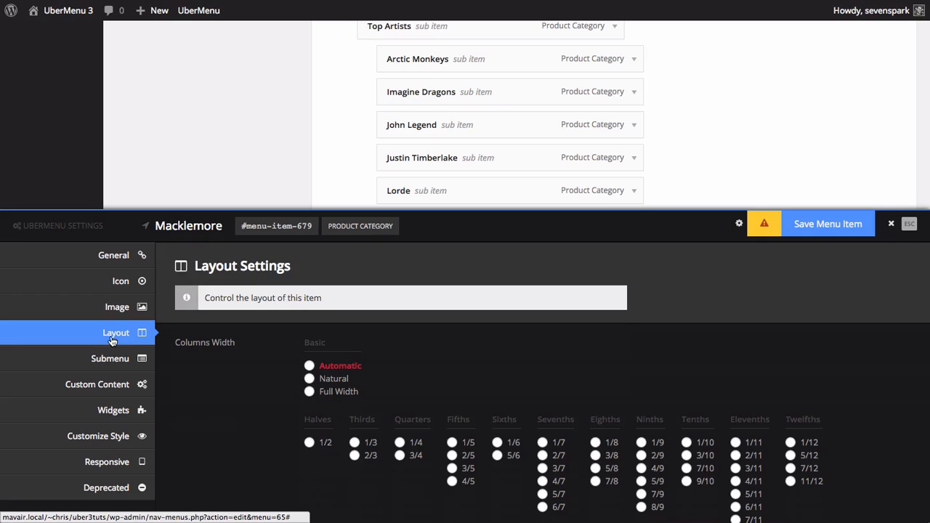
pyautogui.scroll(-3, 374, 359)
pyautogui.scroll(-5, 384, 418)
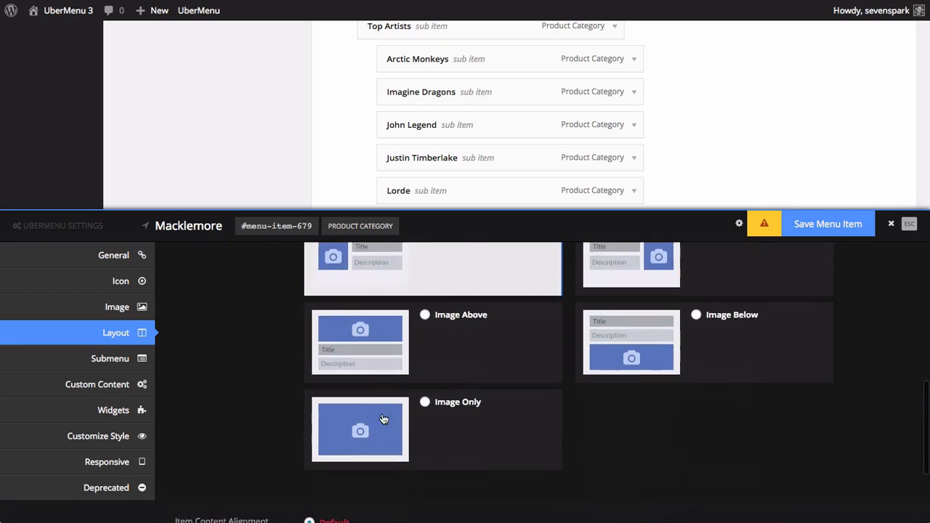
pyautogui.click(490, 386)
# - Set the featured Macklemore item's image size to Medium (300 × 300) and save the item
pyautogui.click(131, 307)
pyautogui.scroll(-6, 492, 386)
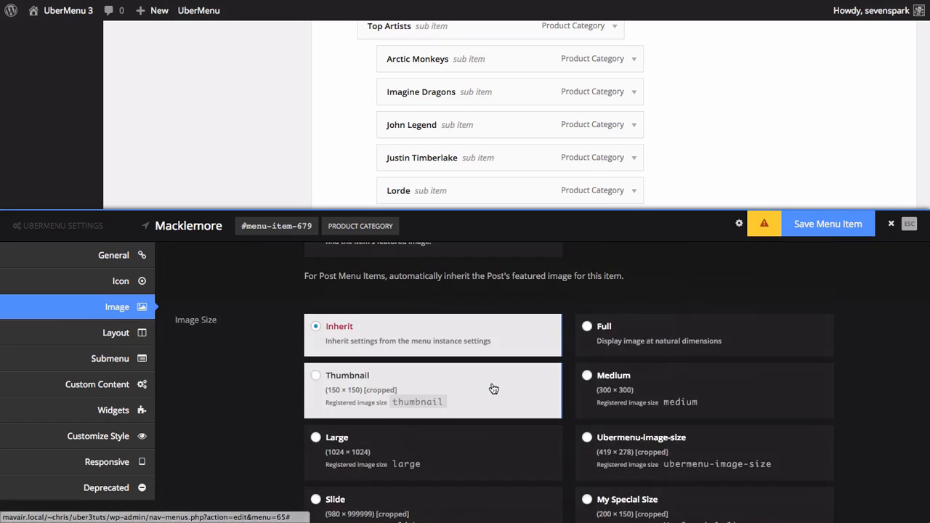
pyautogui.scroll(4, 494, 390)
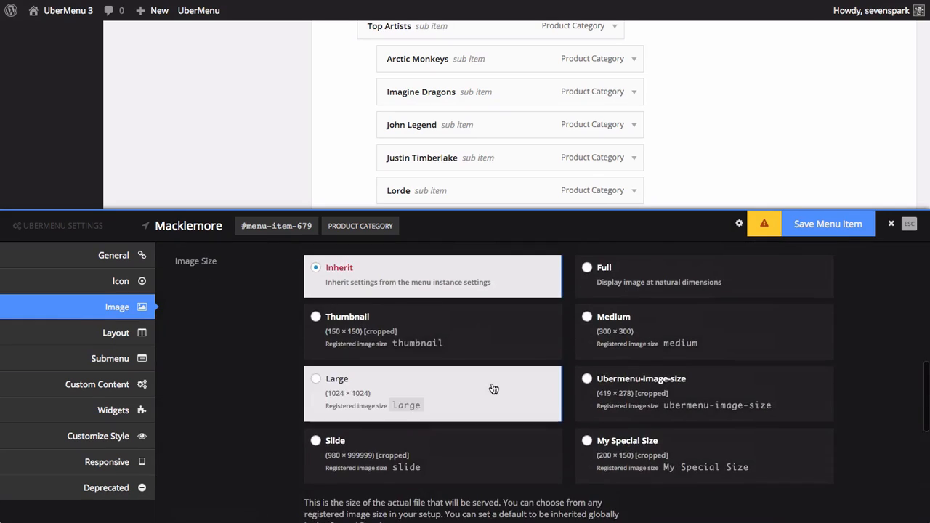
pyautogui.click(636, 343)
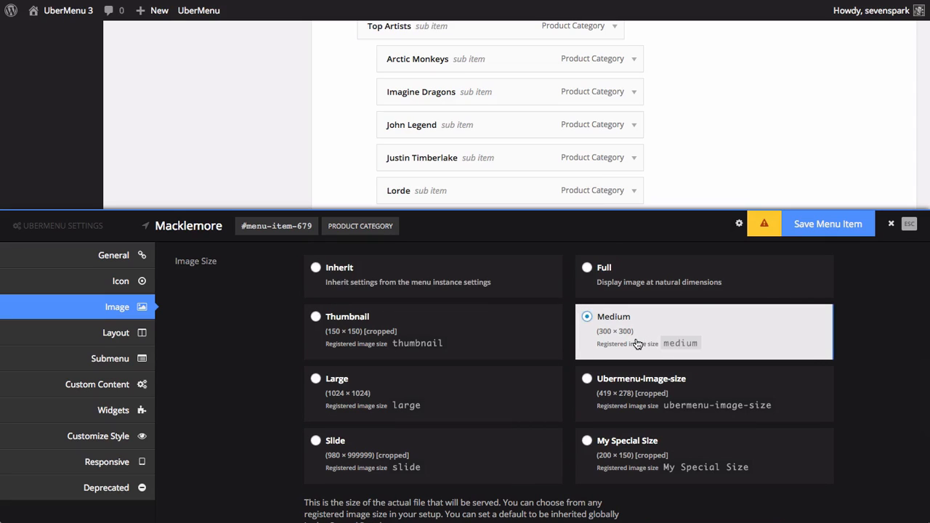
pyautogui.click(811, 231)
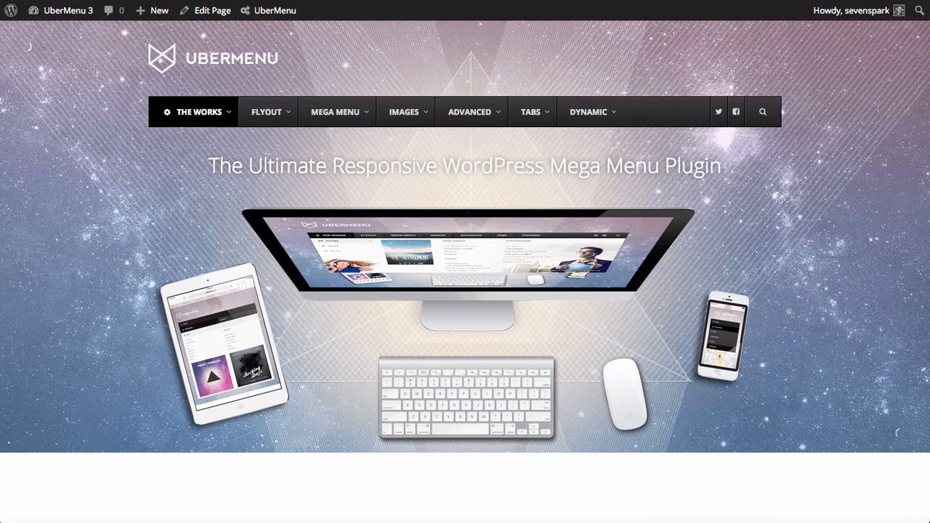
# - Reload the site and preview the artist images in the Music tab of The Works submenu
pyautogui.press('super+r')
pyautogui.moveTo(199, 118)
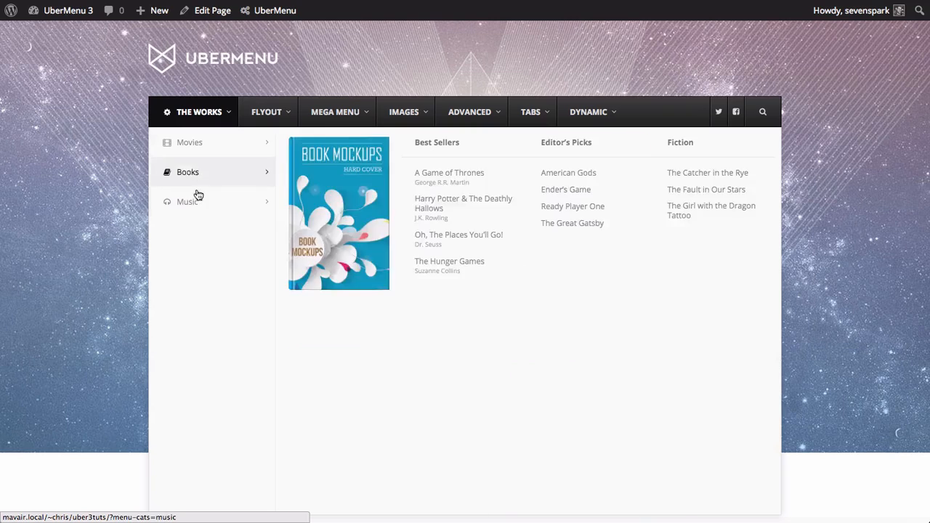
pyautogui.moveTo(197, 206)
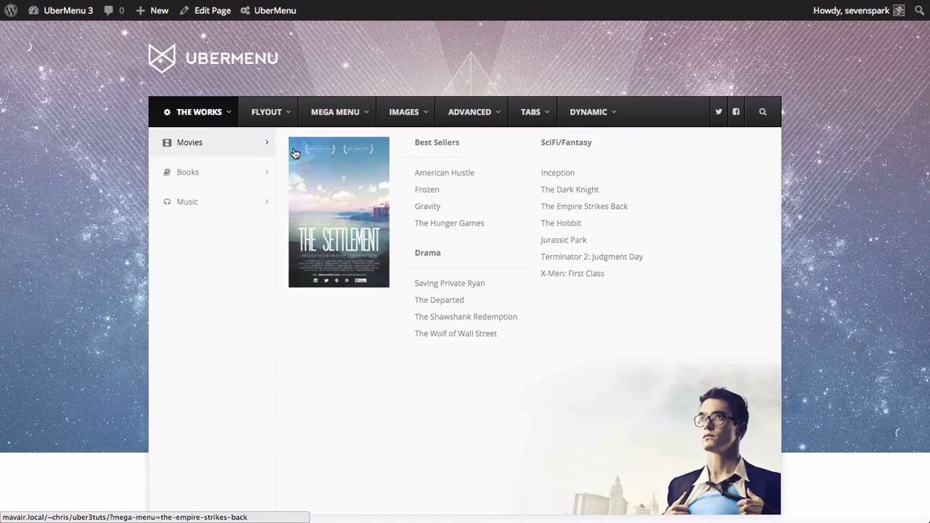
pyautogui.moveTo(258, 215)
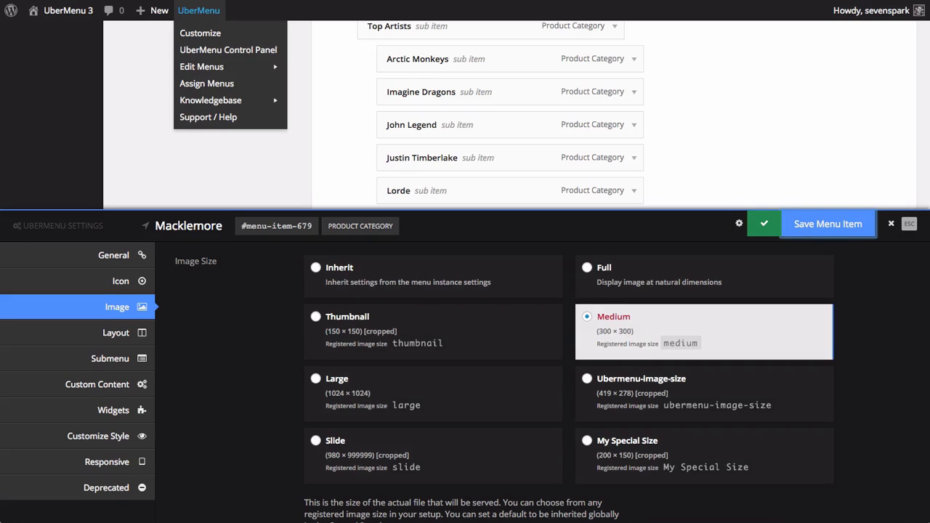
# - Close the Macklemore settings, then set the Music category column's width to 1/6 and save it
pyautogui.click(899, 224)
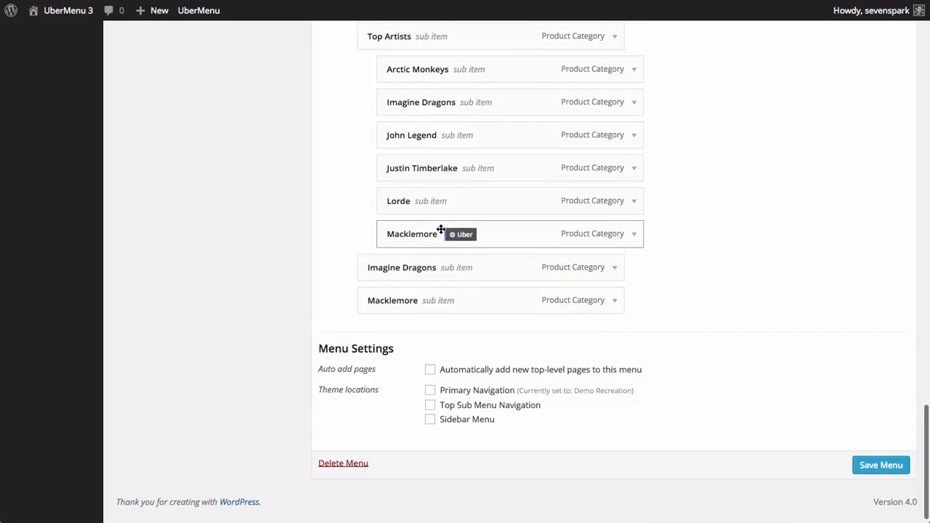
pyautogui.scroll(6, 441, 230)
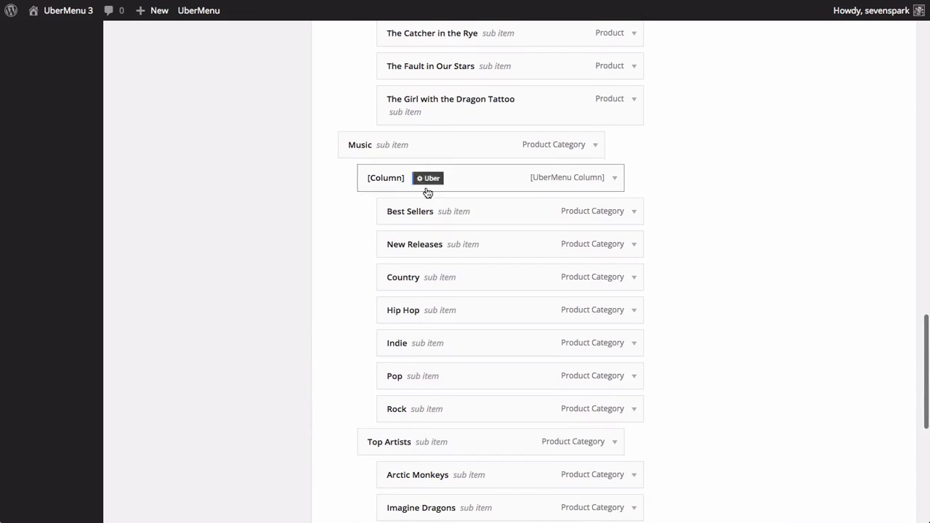
pyautogui.click(429, 180)
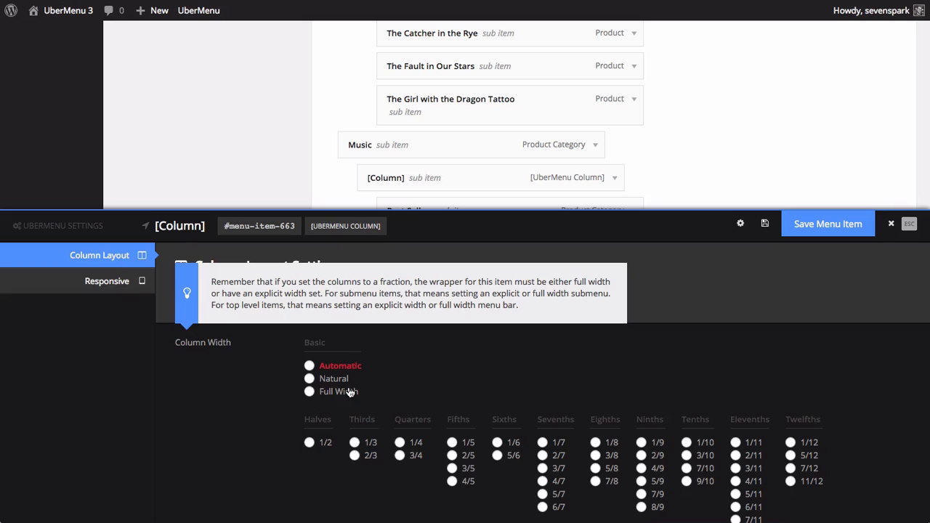
pyautogui.click(497, 373)
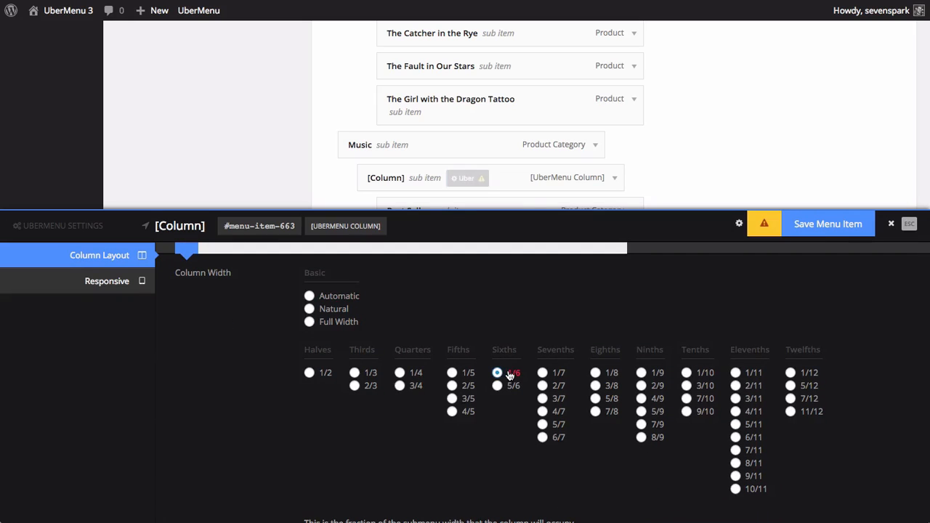
pyautogui.click(861, 231)
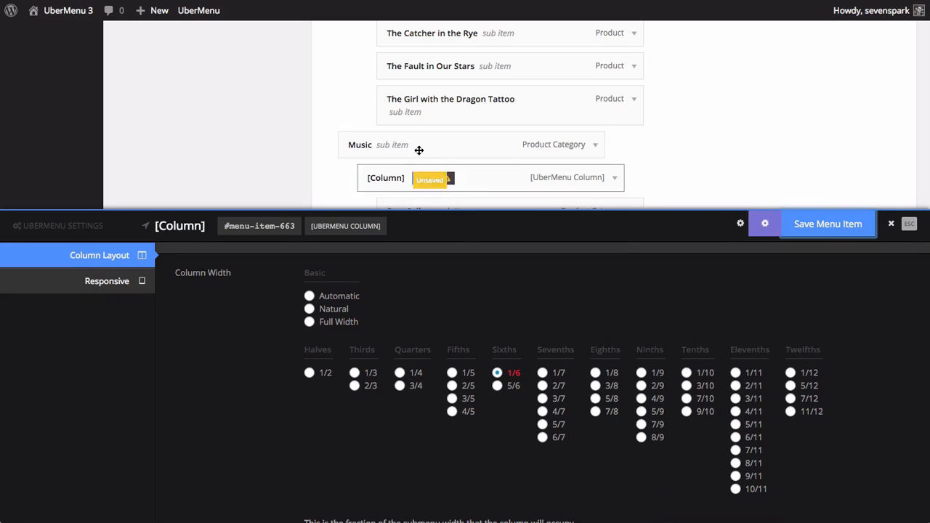
# - Set the column width of the Top Artists item to 1/6 and save the item
pyautogui.scroll(-1, 416, 150)
pyautogui.scroll(-9, 416, 150)
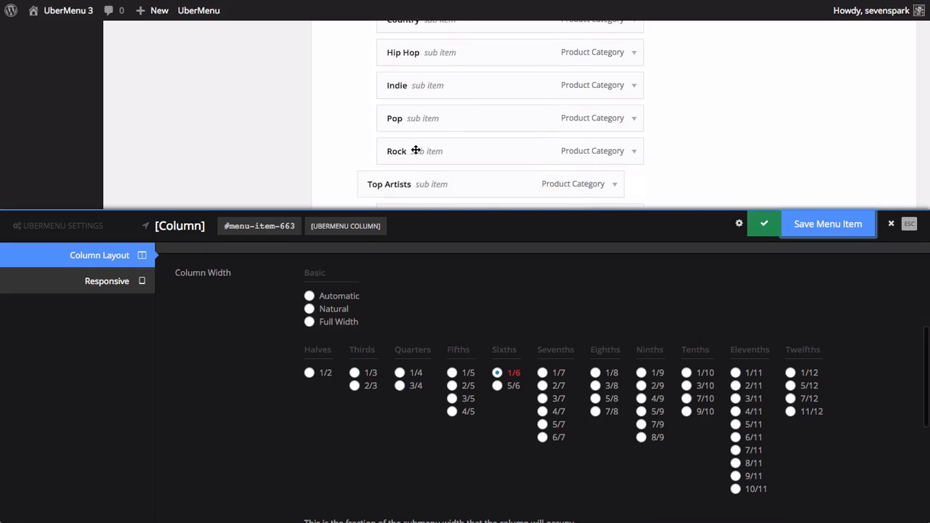
pyautogui.click(429, 139)
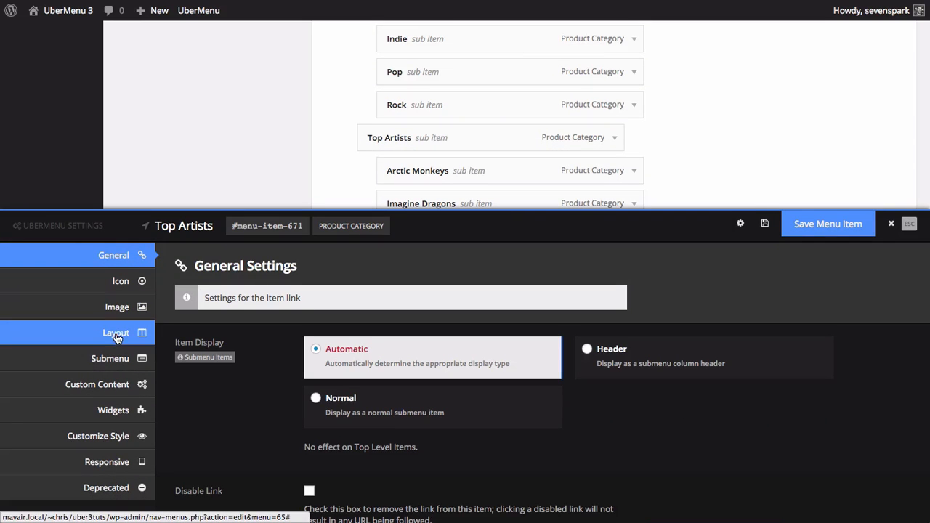
pyautogui.click(116, 332)
pyautogui.scroll(-3, 290, 359)
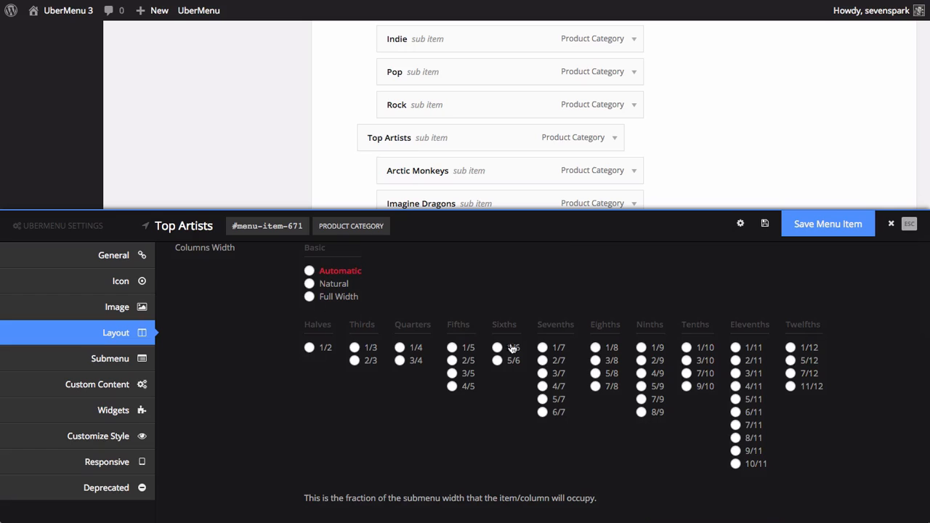
pyautogui.click(515, 348)
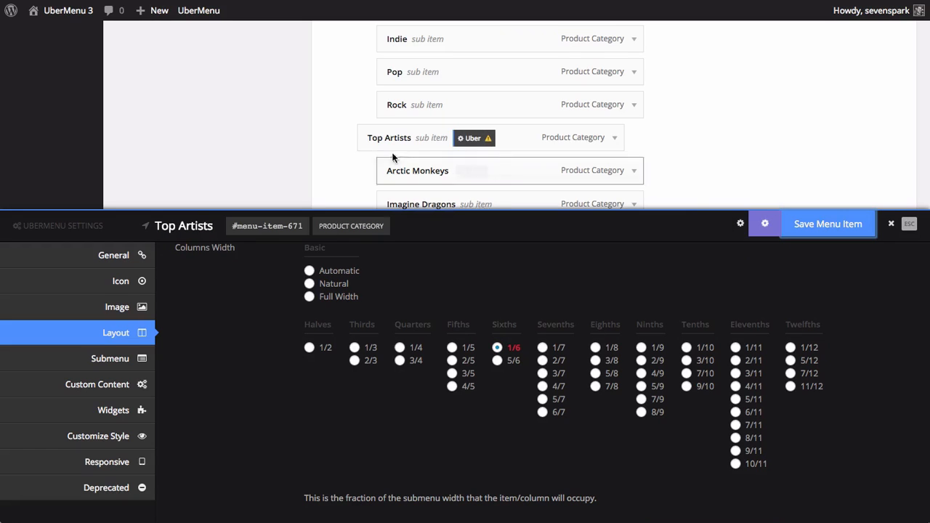
# - Close the Top Artists settings, then set the featured Imagine Dragons item's column width to 1/3 and save the item
pyautogui.scroll(-4, 370, 156)
pyautogui.press('Escape')
pyautogui.scroll(9, 764, 233)
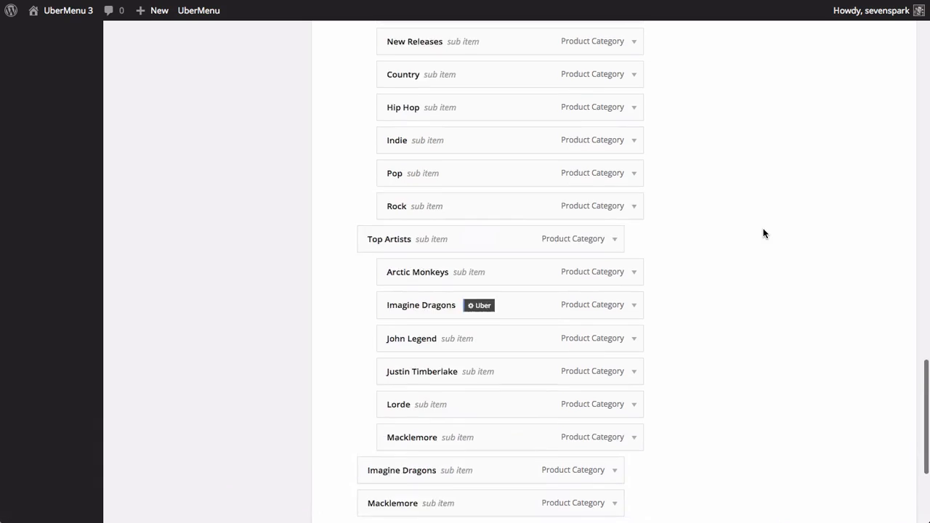
pyautogui.scroll(-5, 764, 233)
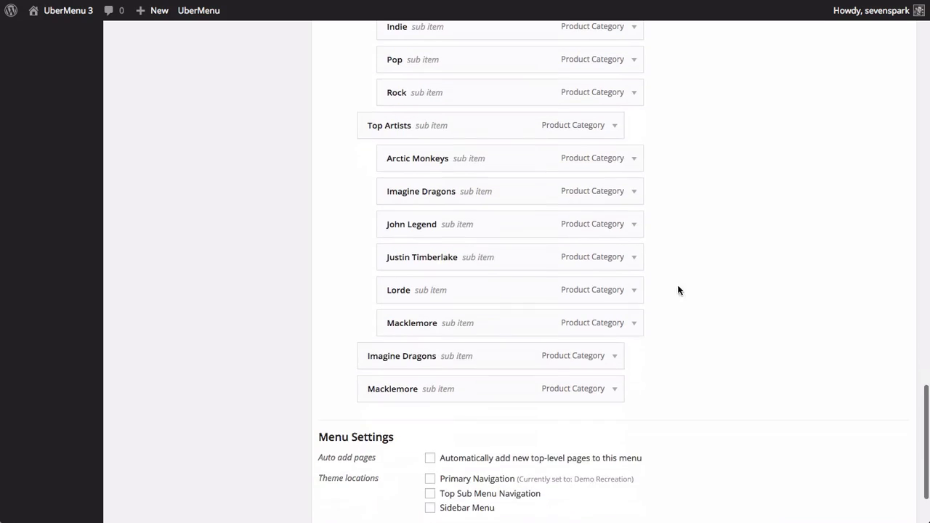
pyautogui.click(460, 355)
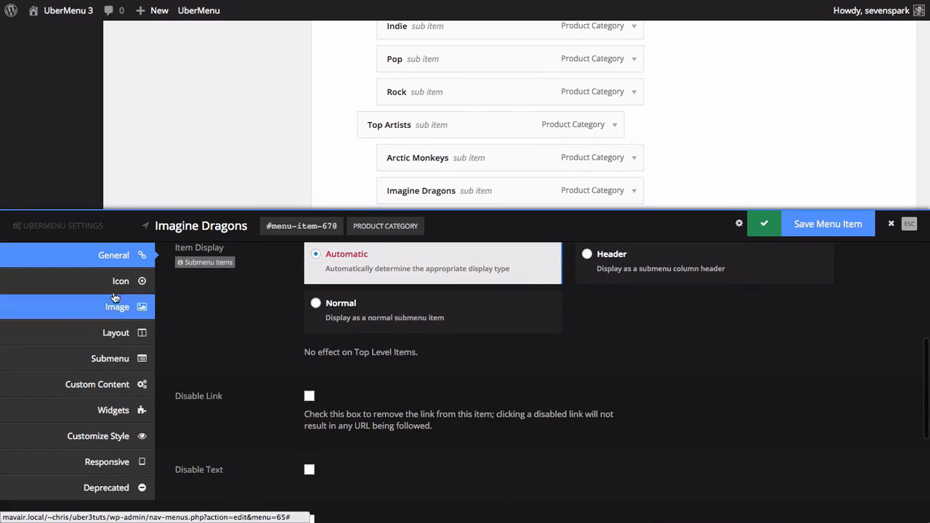
pyautogui.click(111, 340)
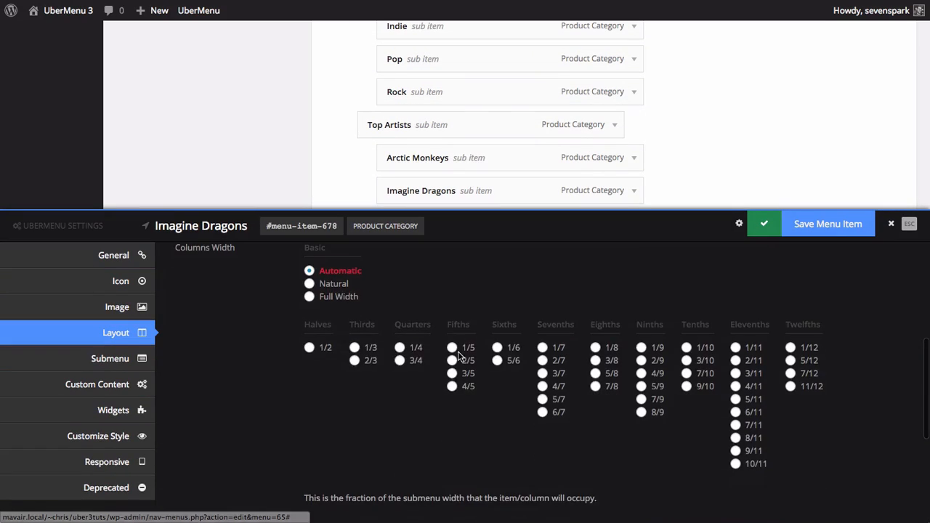
pyautogui.click(359, 349)
pyautogui.click(828, 224)
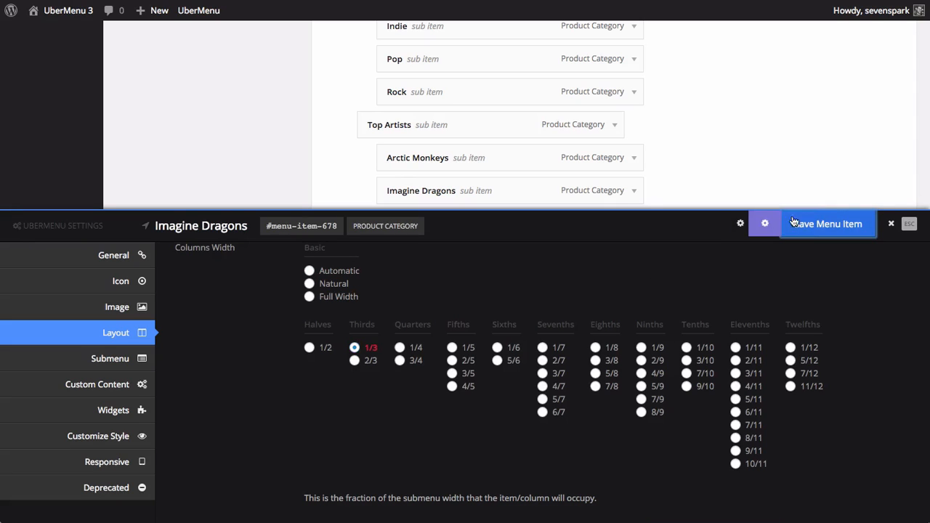
# - Set the column width of the featured Macklemore item to 1/3, save the item and close its settings
pyautogui.click(891, 224)
pyautogui.scroll(-2, 525, 285)
pyautogui.click(442, 283)
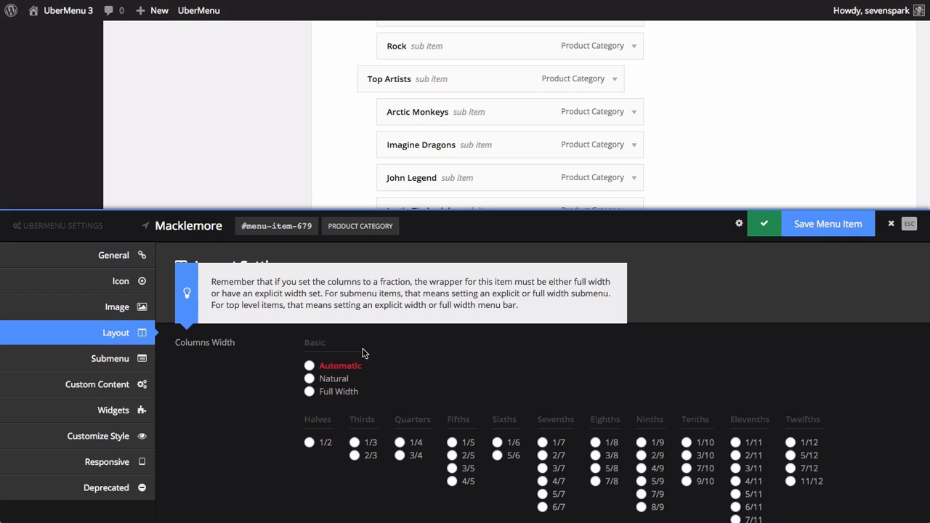
pyautogui.click(373, 444)
pyautogui.click(858, 225)
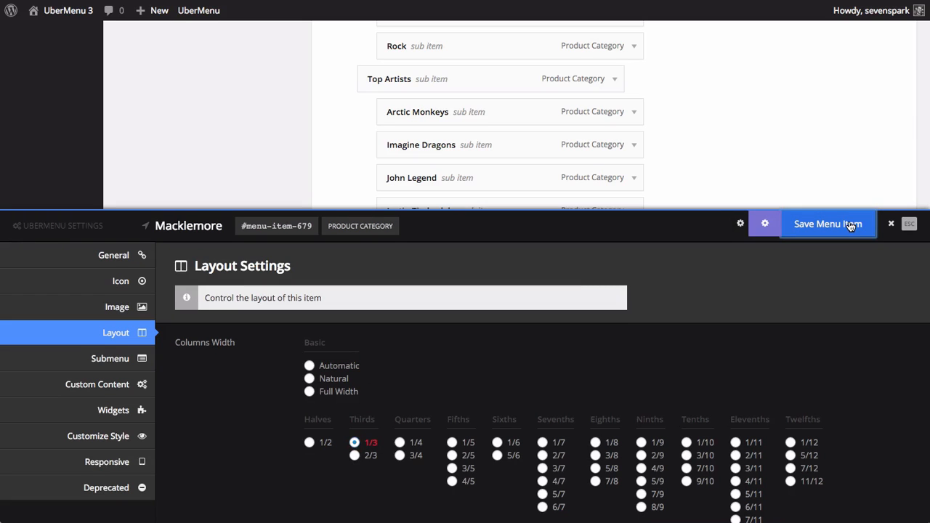
pyautogui.click(892, 225)
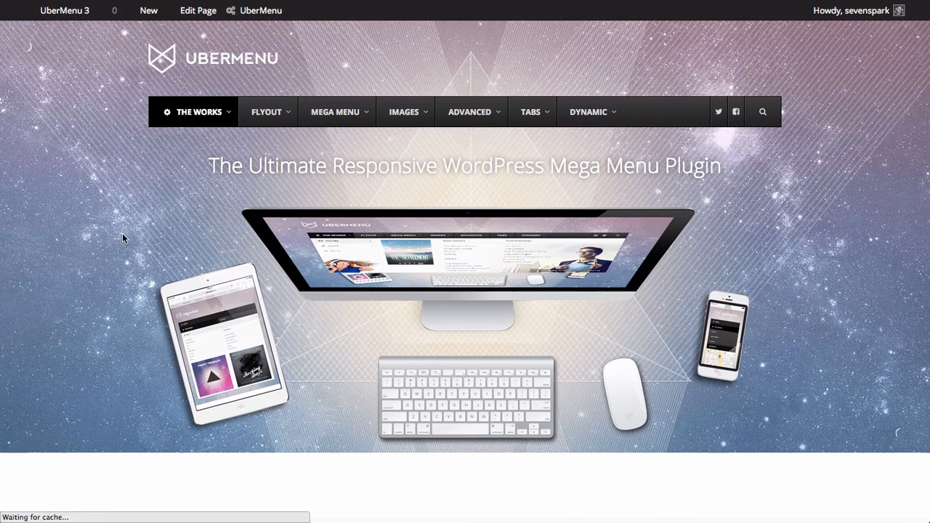
# - Reload the site and preview the column layout of the Music tab in The Works submenu
pyautogui.moveTo(177, 111)
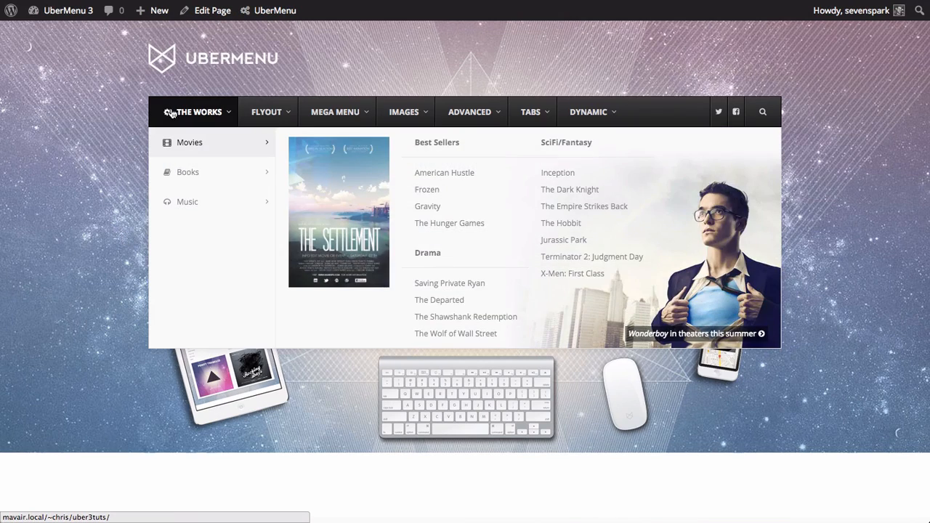
pyautogui.moveTo(184, 180)
pyautogui.moveTo(182, 201)
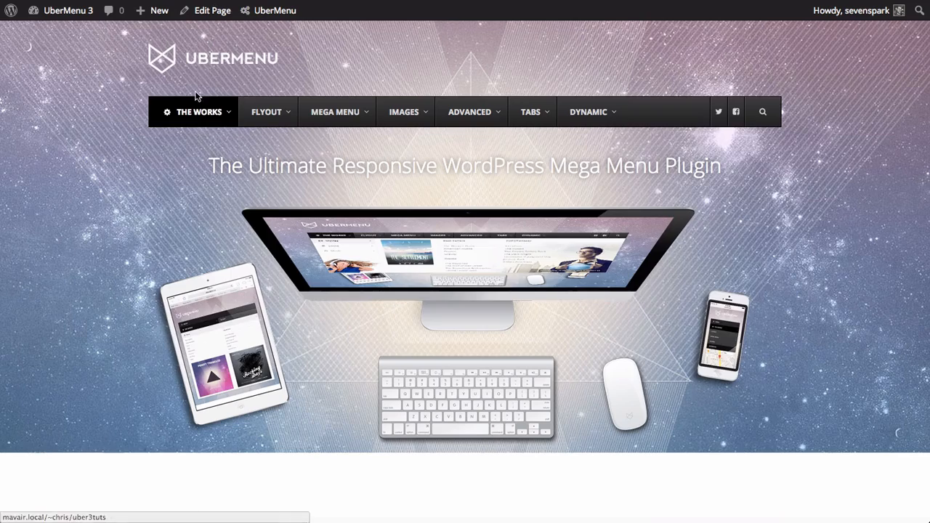
pyautogui.moveTo(195, 112)
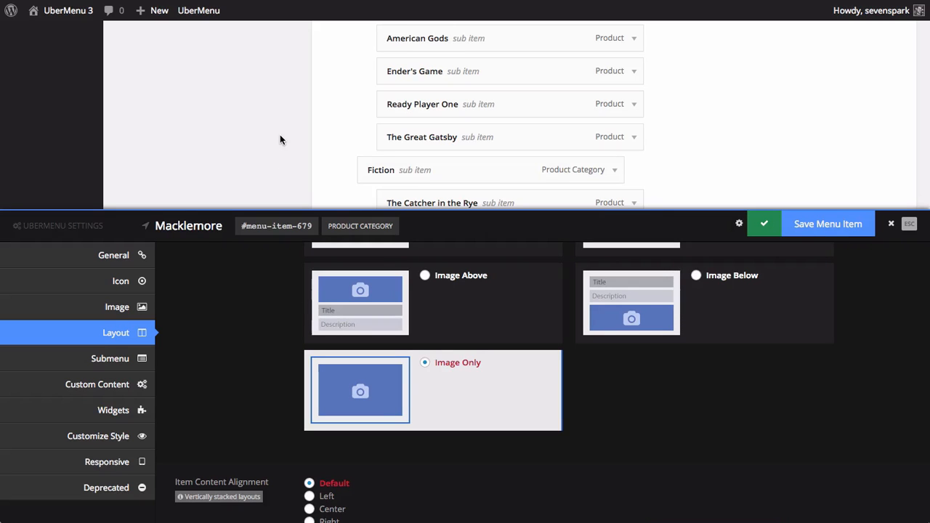
# - Leave the submenu segment and open the Demo Recreation menu for editing
pyautogui.scroll(15, 280, 138)
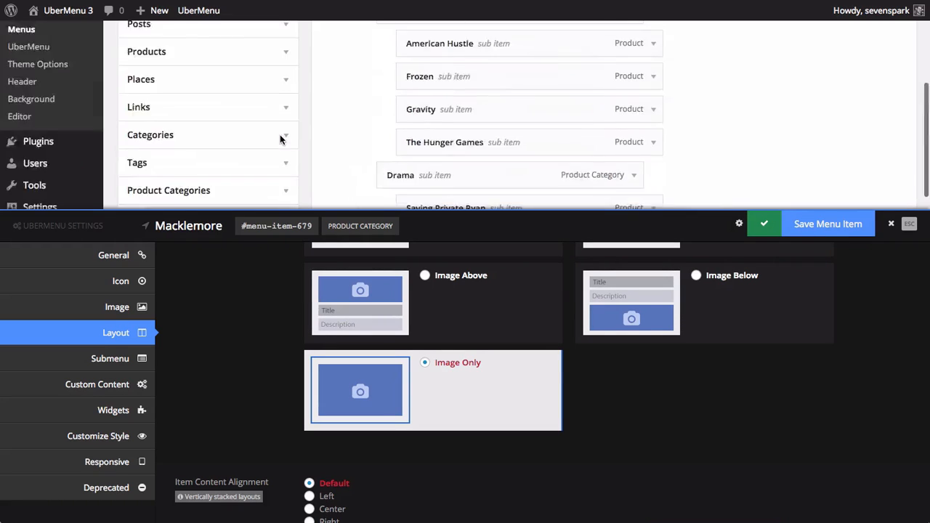
pyautogui.scroll(-2, 281, 139)
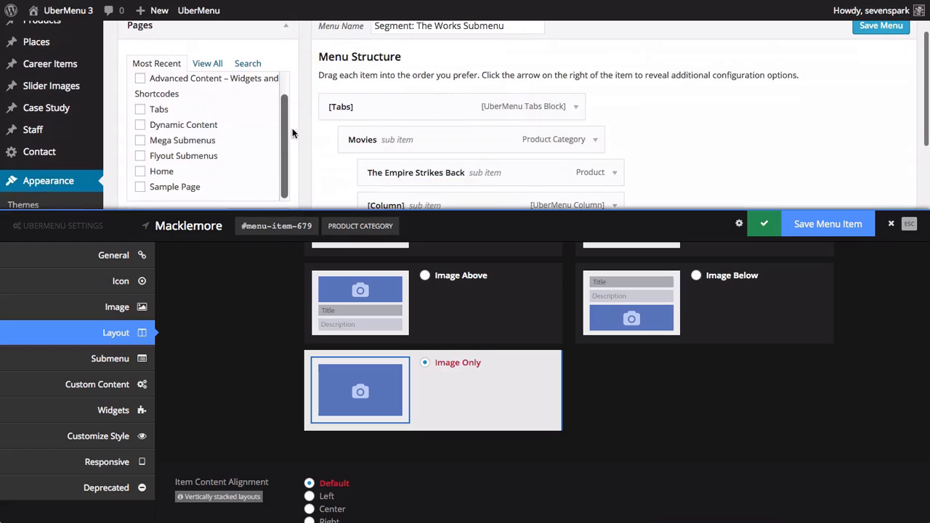
pyautogui.moveTo(203, 19)
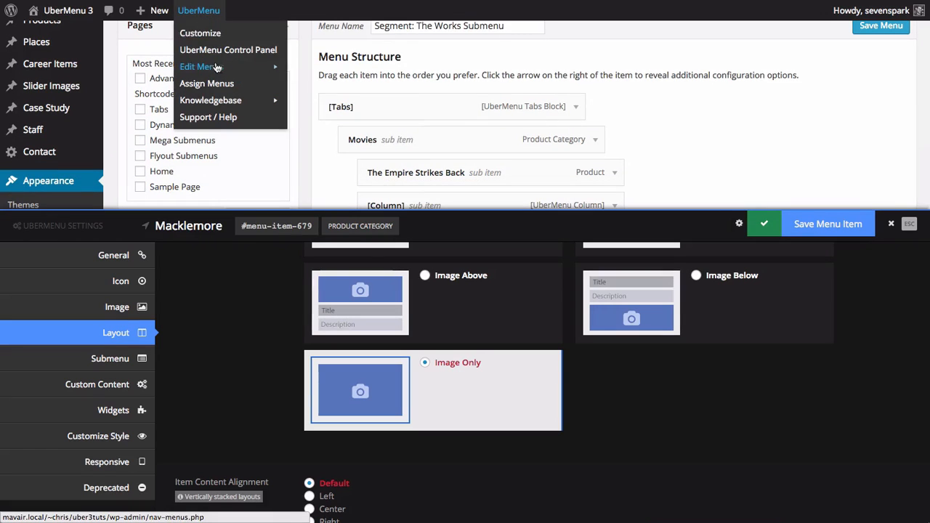
pyautogui.moveTo(211, 66)
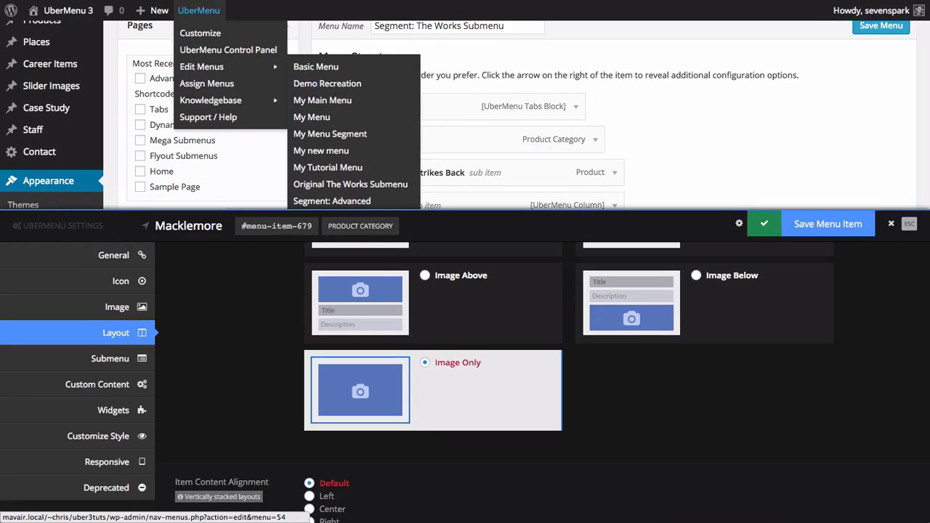
pyautogui.click(334, 99)
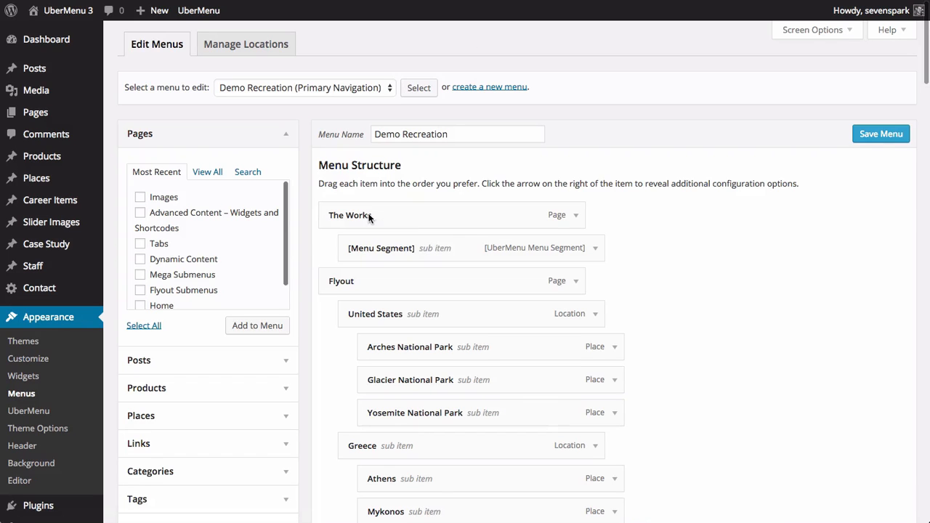
# - Assign woman-music_200.png from the media library as the submenu background image of The Works item
pyautogui.moveTo(396, 215)
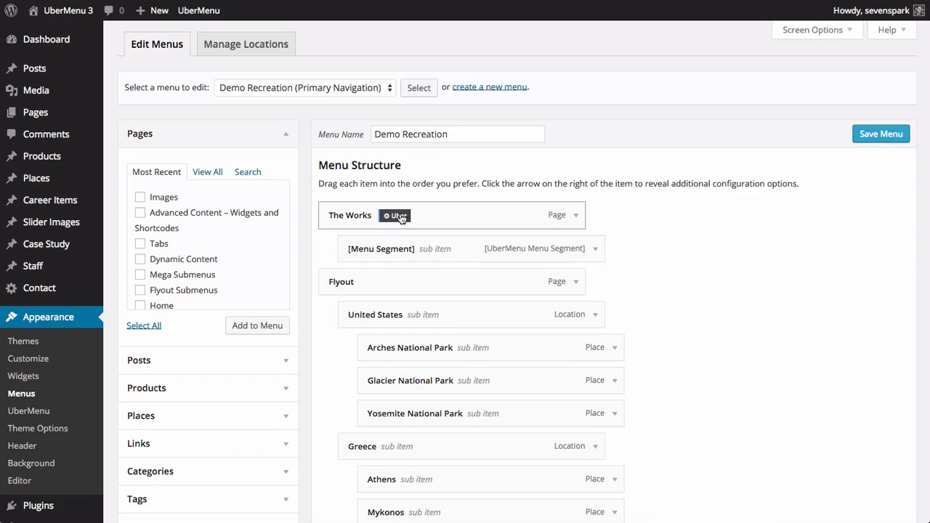
pyautogui.click(396, 216)
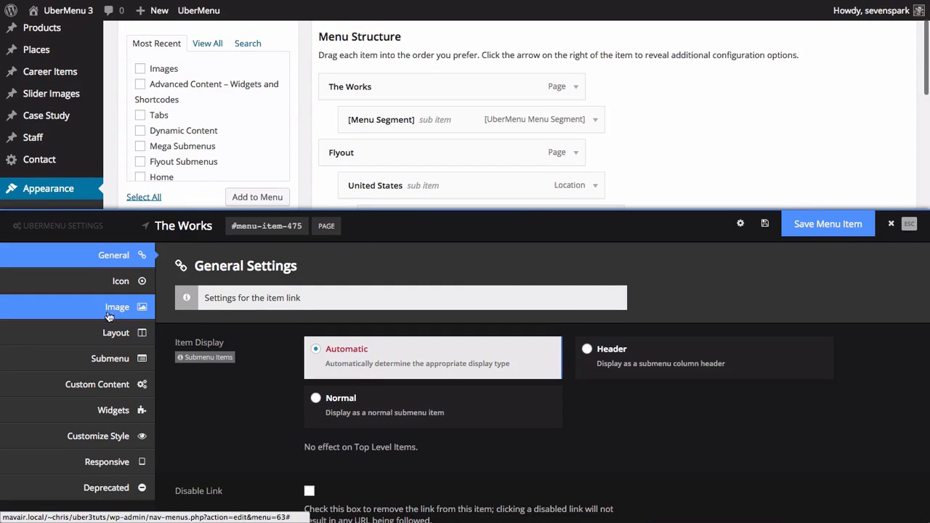
pyautogui.click(103, 357)
pyautogui.scroll(-15, 330, 354)
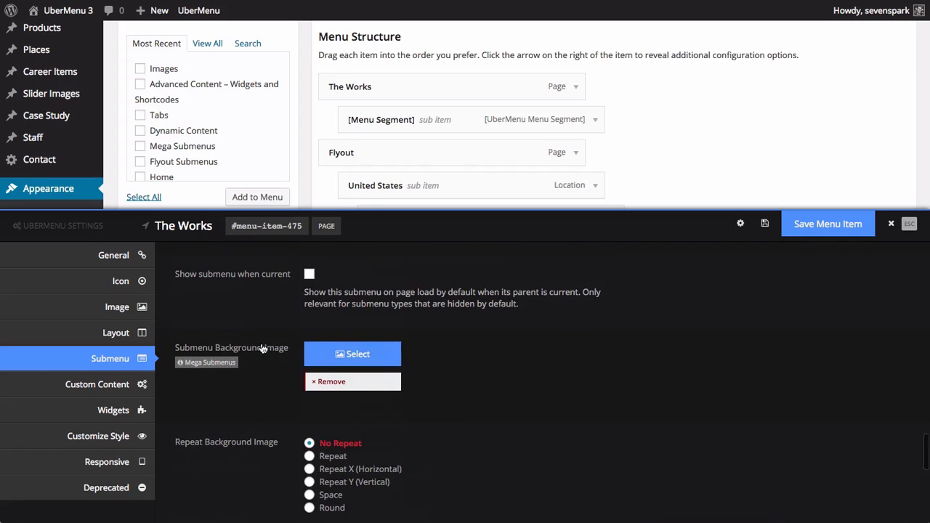
pyautogui.click(328, 354)
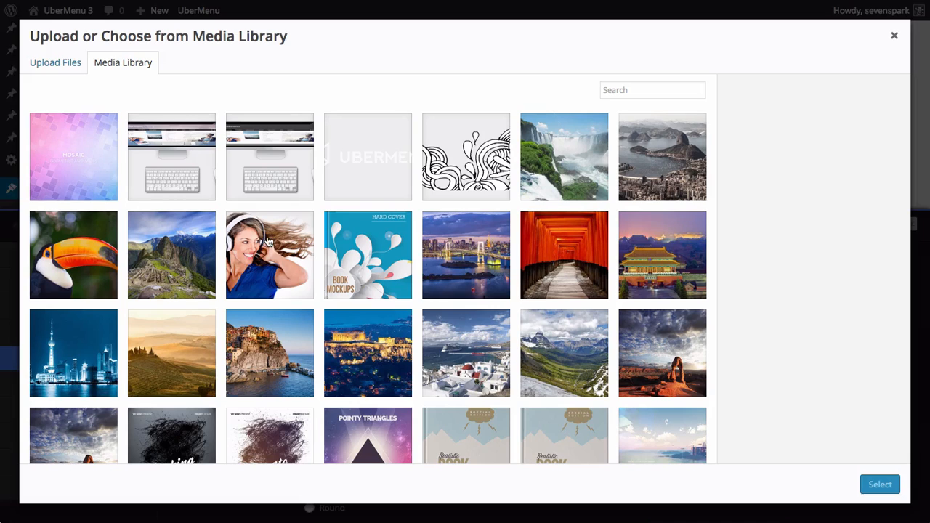
pyautogui.click(267, 242)
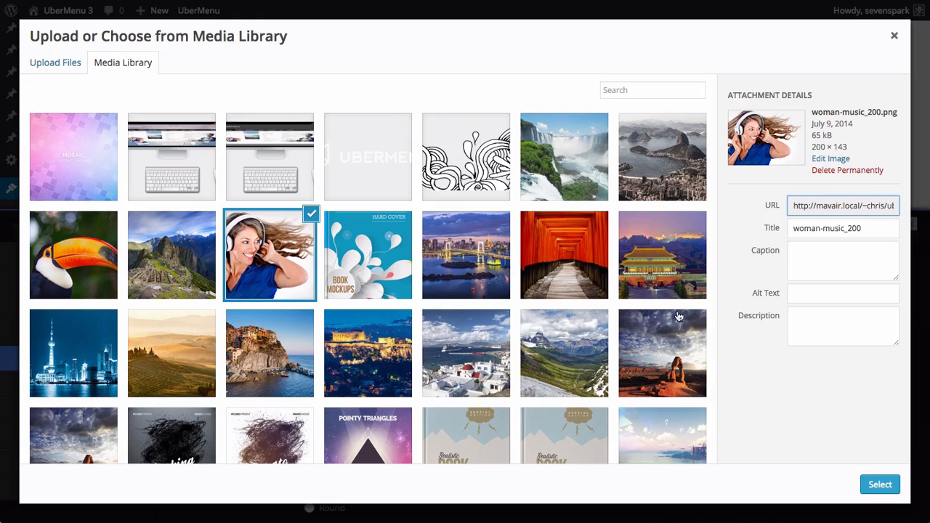
pyautogui.click(879, 485)
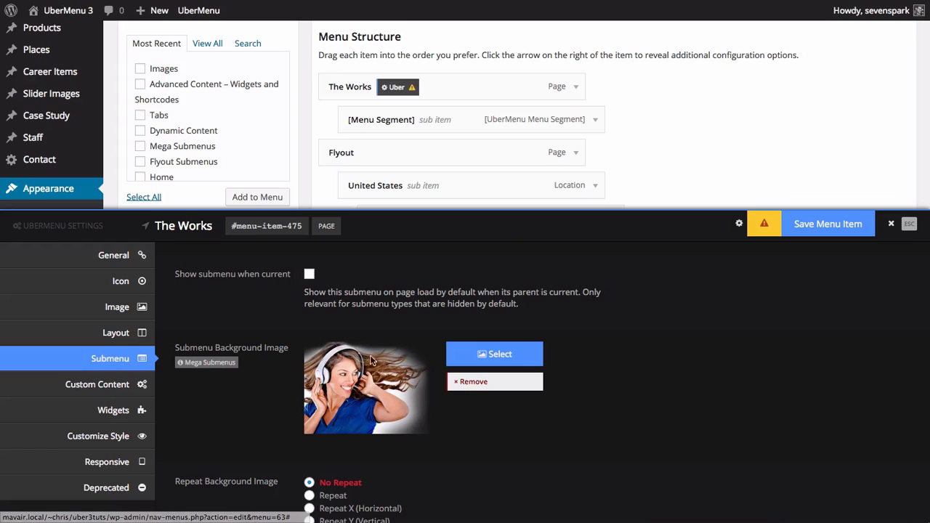
# - Set The Works submenu's background position to bottom left and save the menu item
pyautogui.scroll(-2, 433, 422)
pyautogui.scroll(-5, 433, 422)
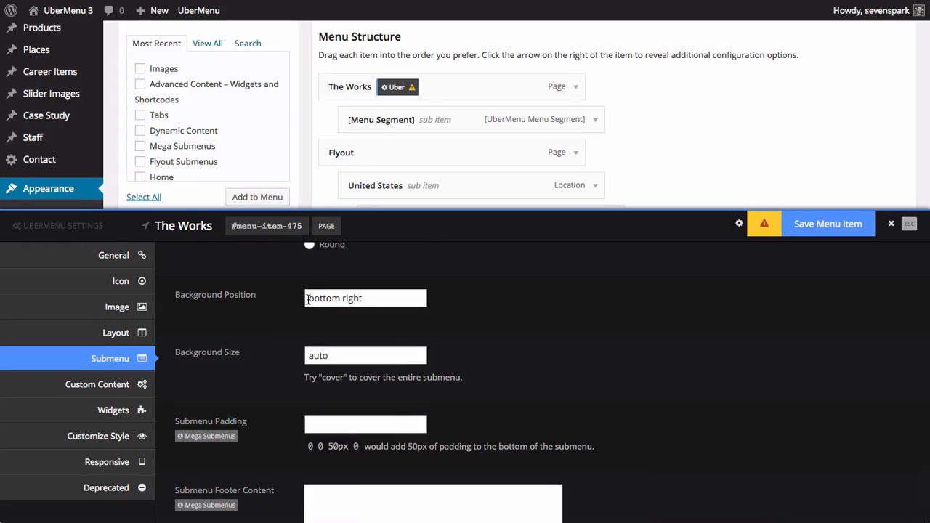
pyautogui.doubleClick(353, 298)
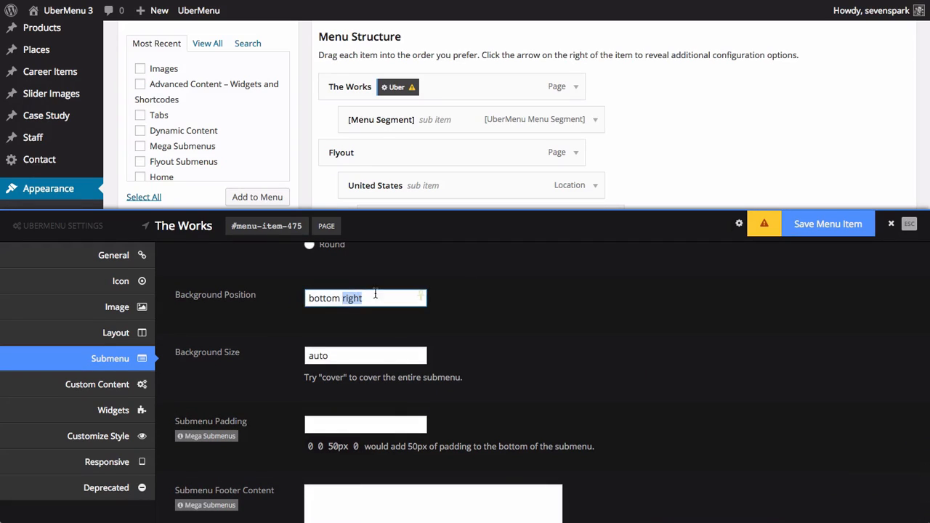
pyautogui.write('left')
pyautogui.click(828, 224)
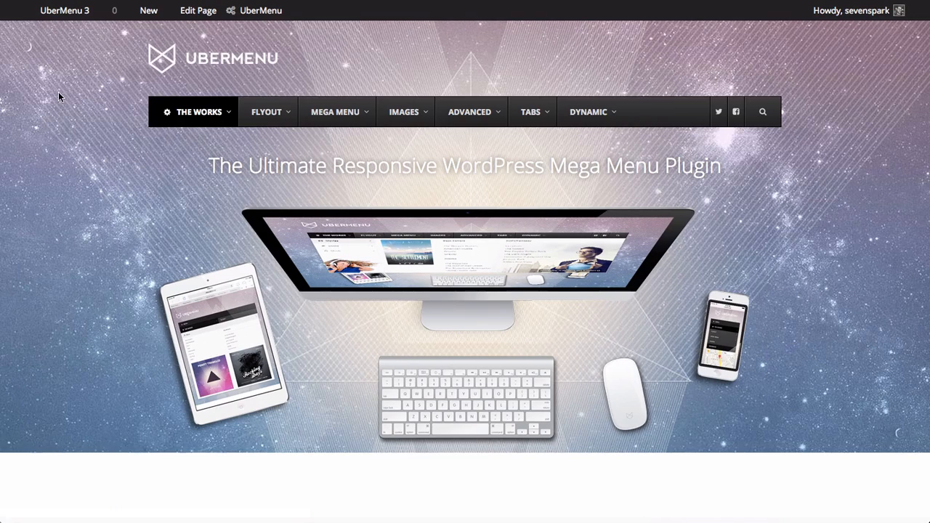
# - Preview the background image in The Works submenu on the site and compare it with the original demo's tabs at wpmegamenu.com
pyautogui.moveTo(193, 117)
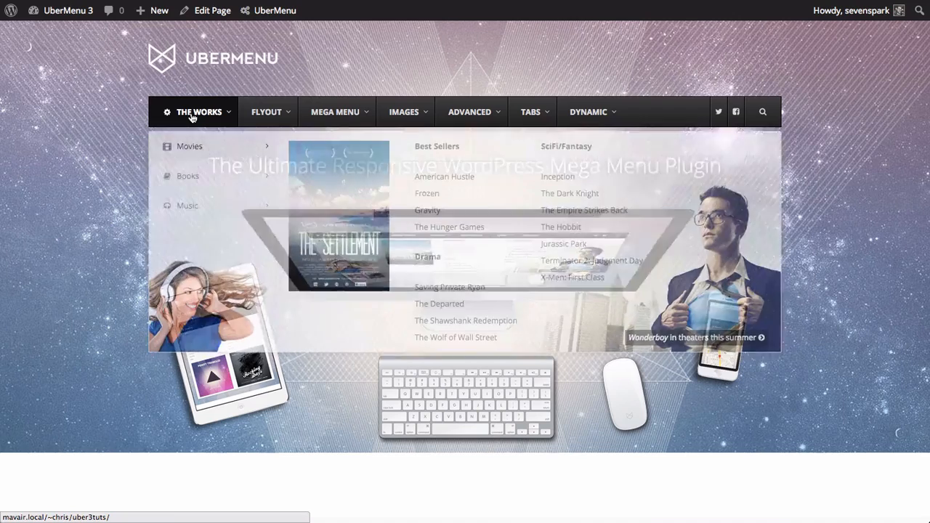
pyautogui.moveTo(196, 202)
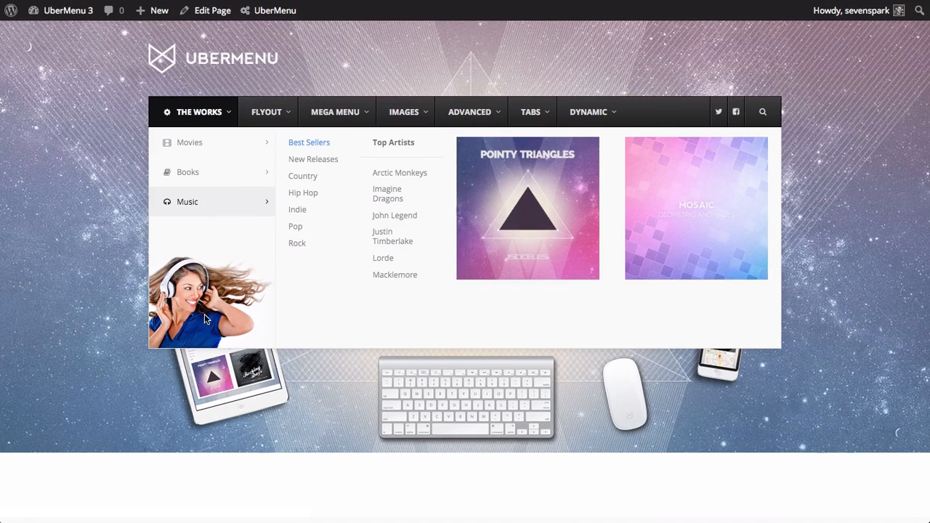
pyautogui.moveTo(205, 145)
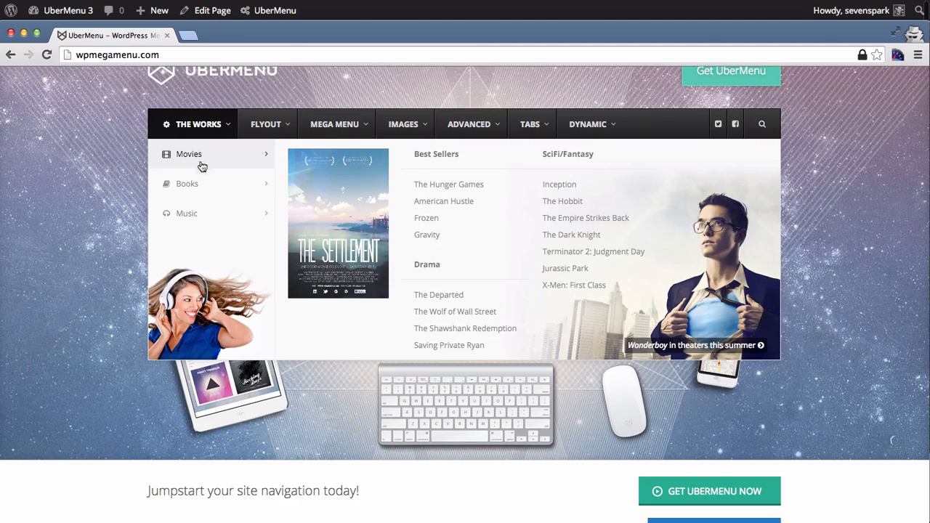
pyautogui.moveTo(200, 190)
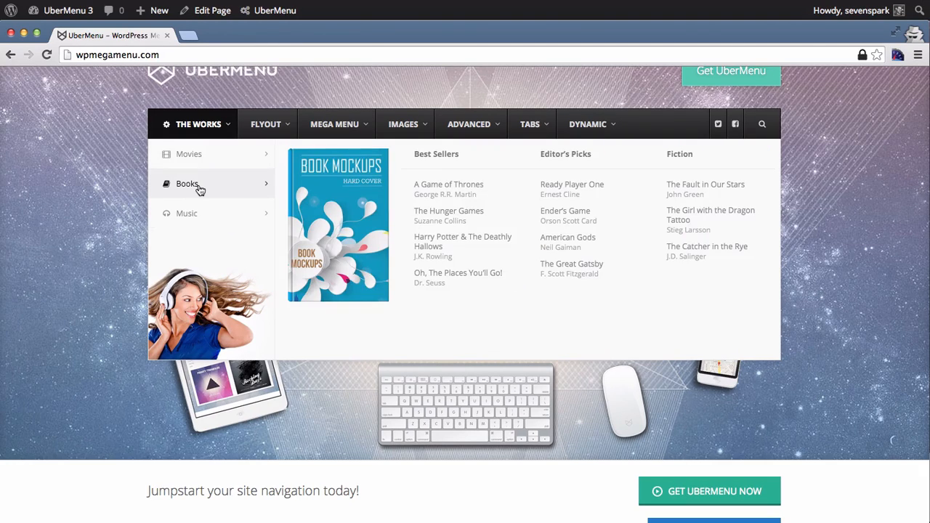
pyautogui.moveTo(202, 157)
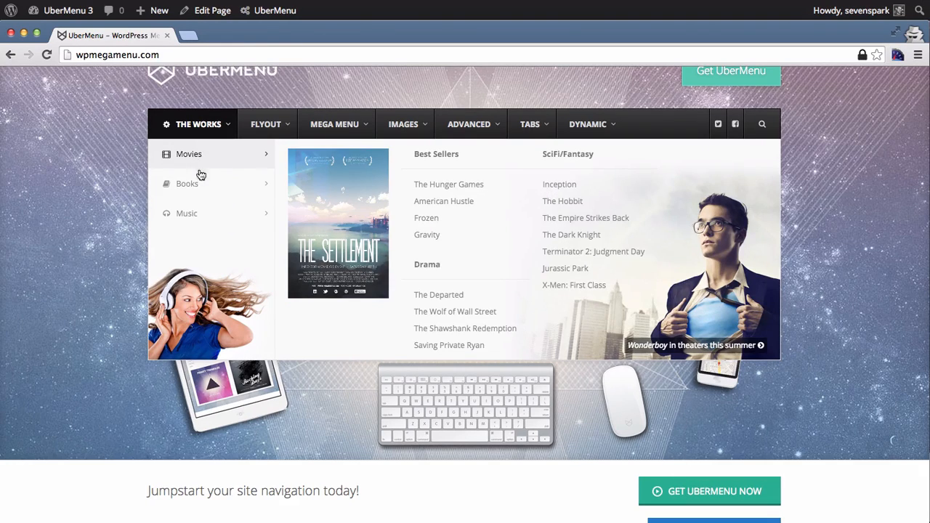